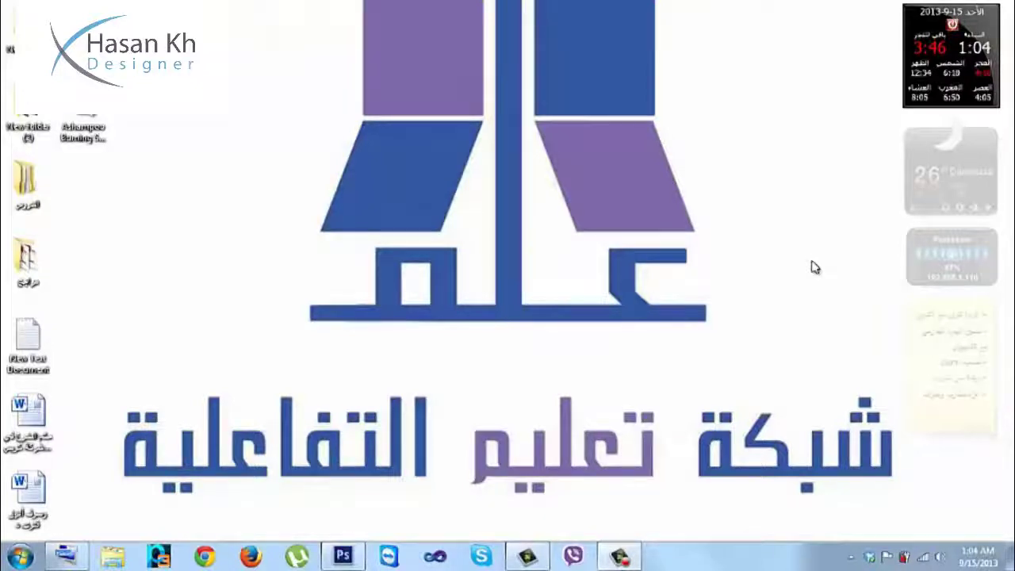
Switch to Photoshop and look through the marquee and lasso tool variants, ending on the Rectangular Marquee tool
click(342, 555)
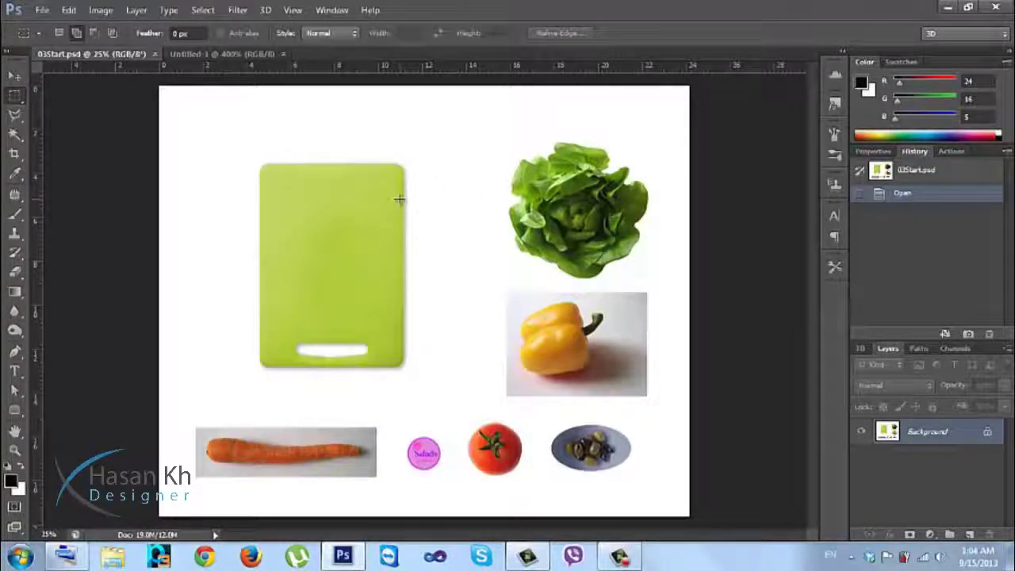
click(18, 97)
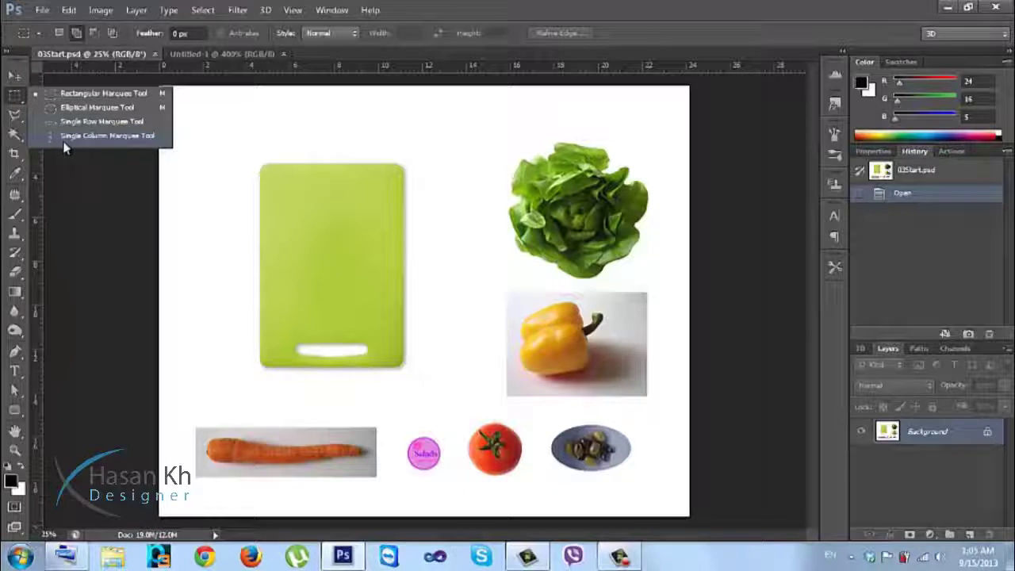
click(19, 116)
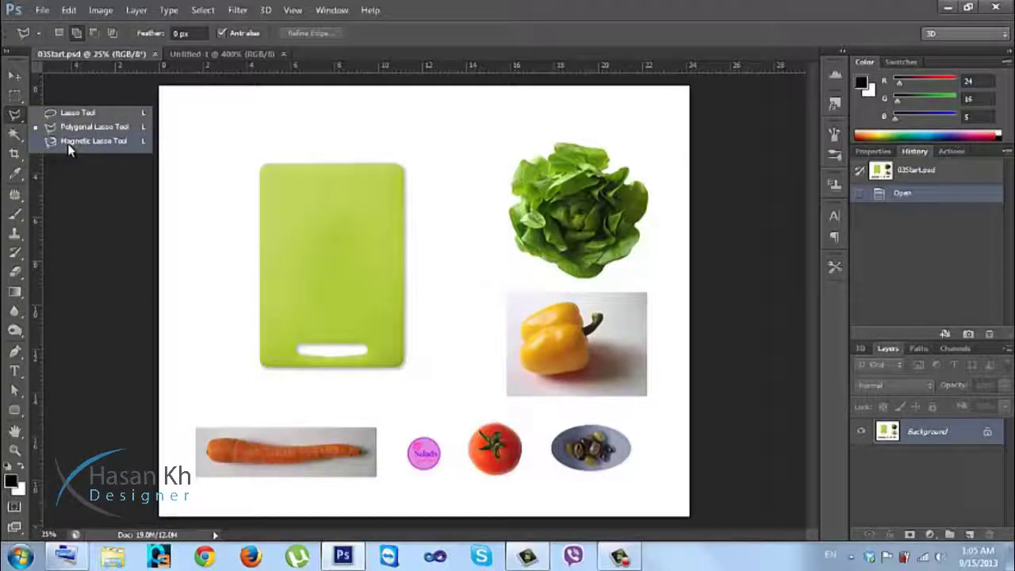
click(13, 96)
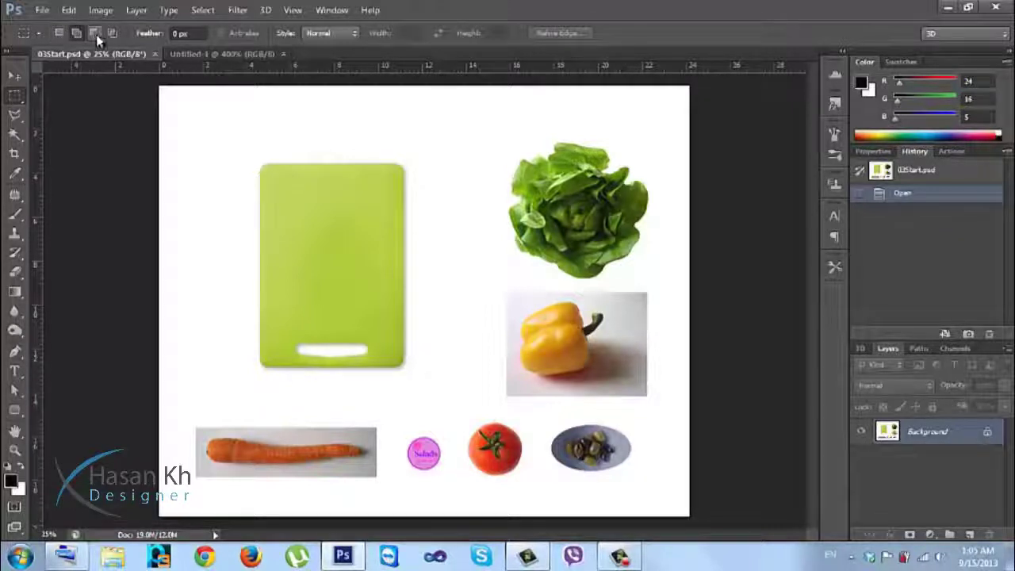
Try the Fixed Ratio and Fixed Size styles of the Rectangular Marquee tool, and restore its Normal style
click(177, 33)
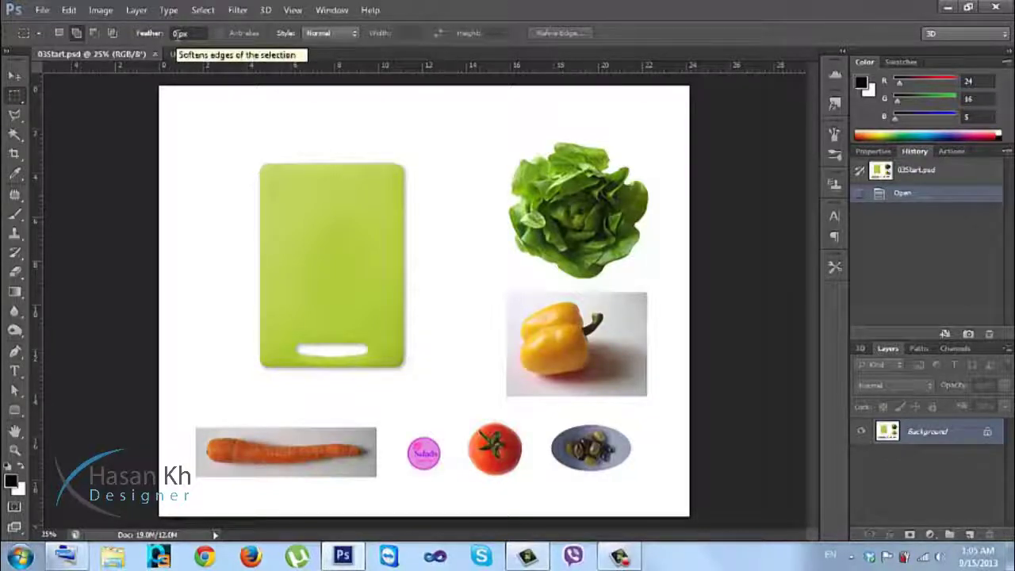
click(329, 34)
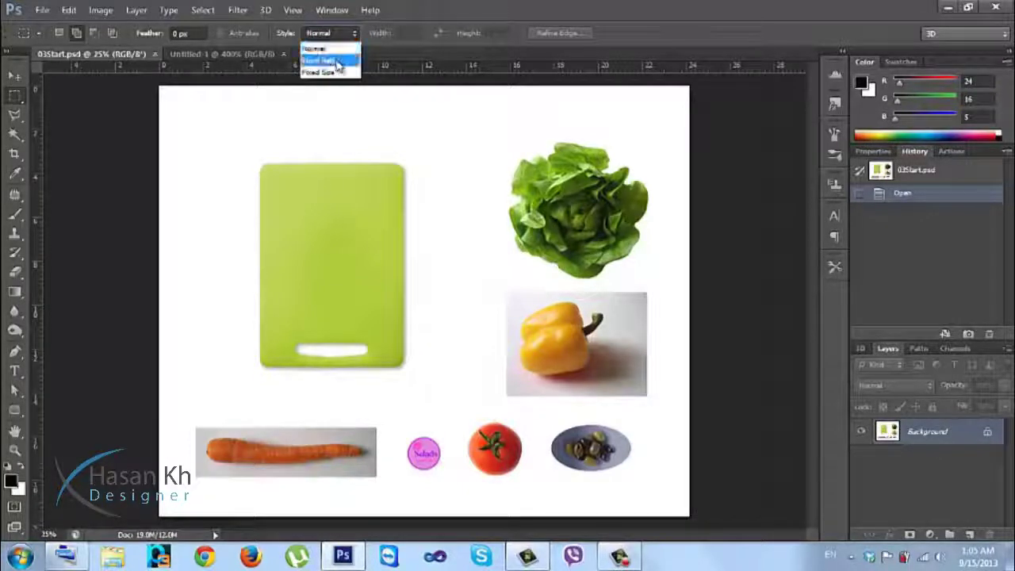
click(328, 61)
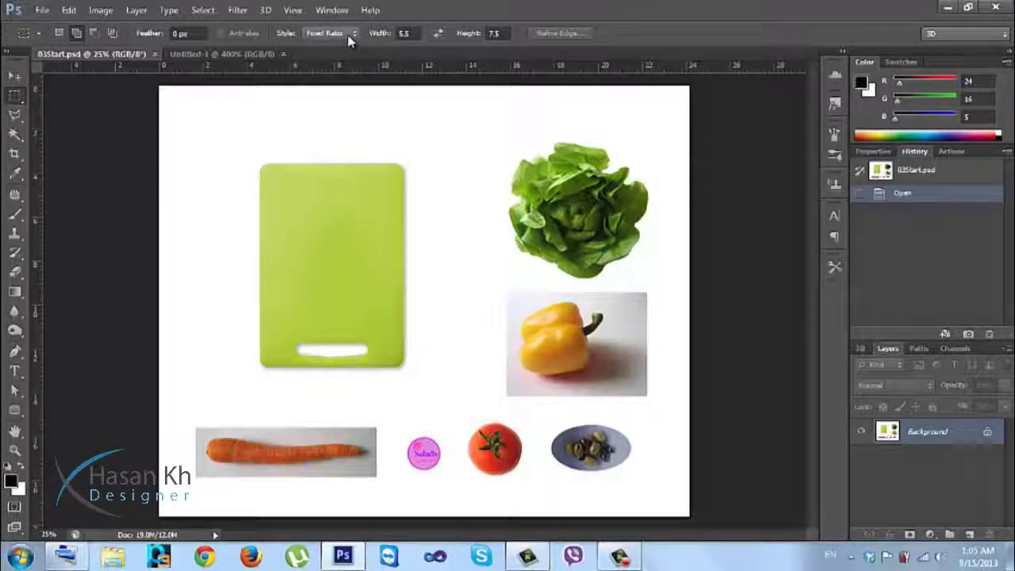
double_click(405, 32)
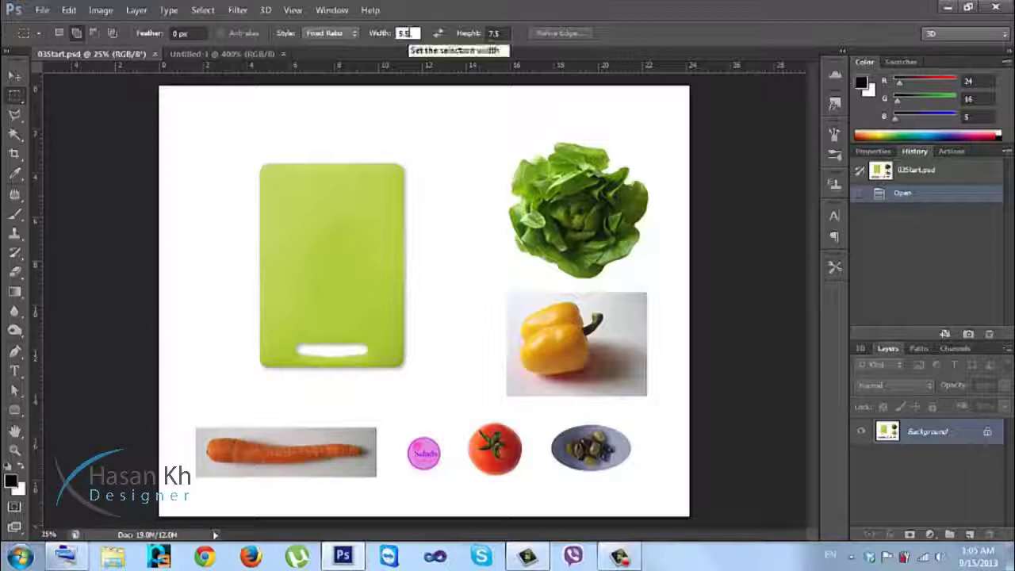
click(340, 33)
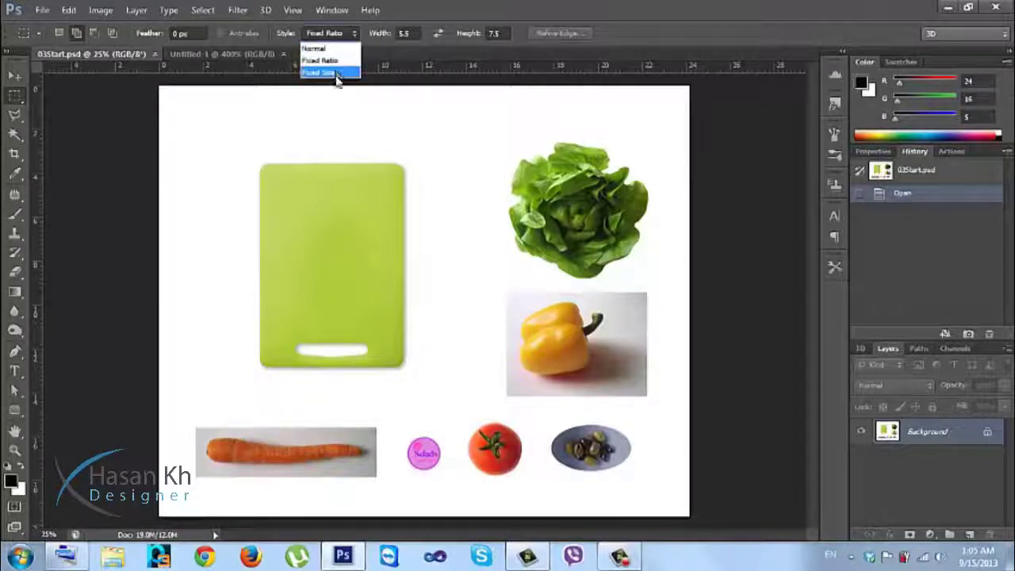
click(336, 72)
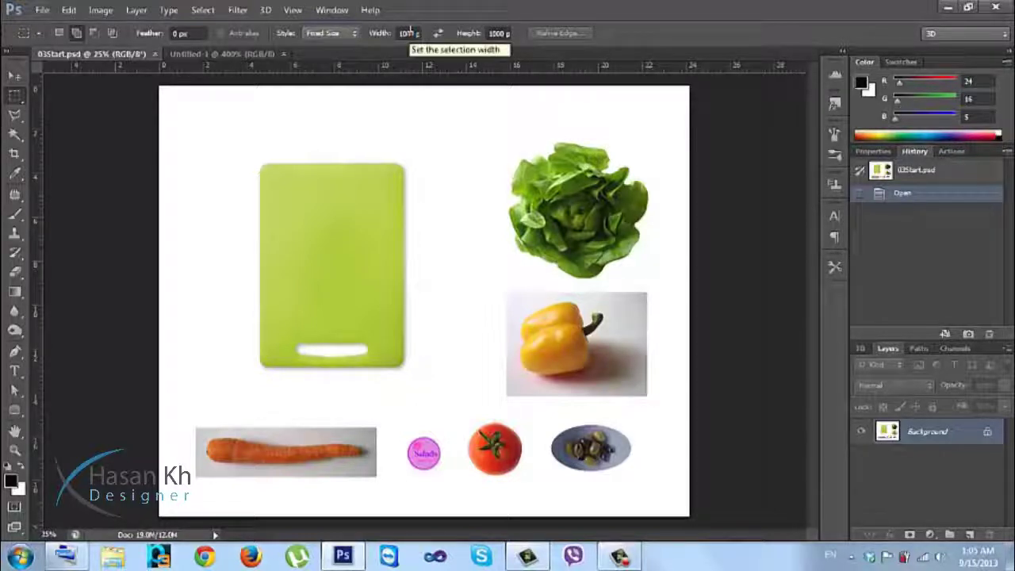
click(349, 32)
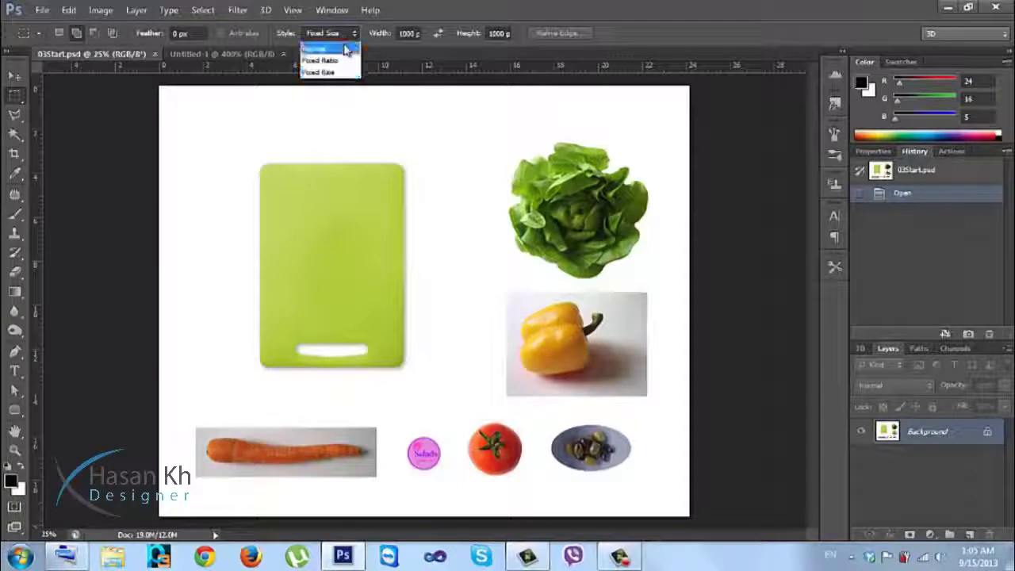
click(344, 45)
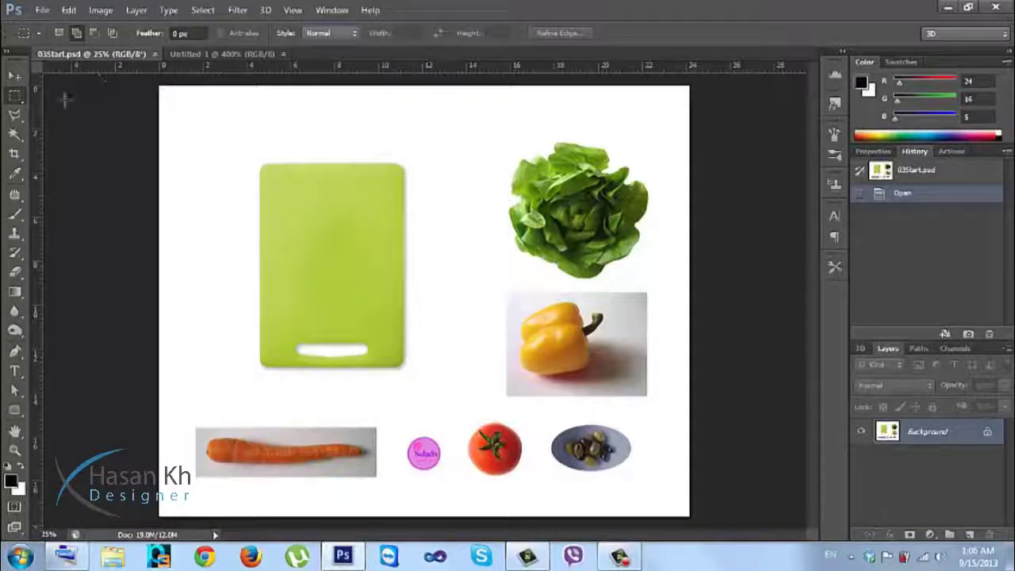
In the Untitled-1 document, make a circular selection with the Elliptical Marquee tool in the right half of the canvas
click(15, 135)
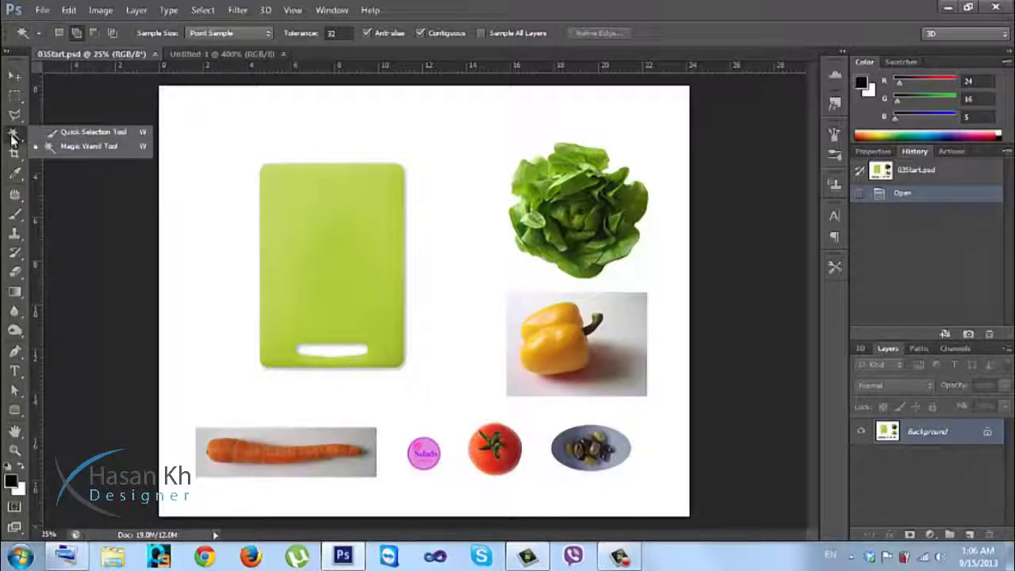
click(12, 136)
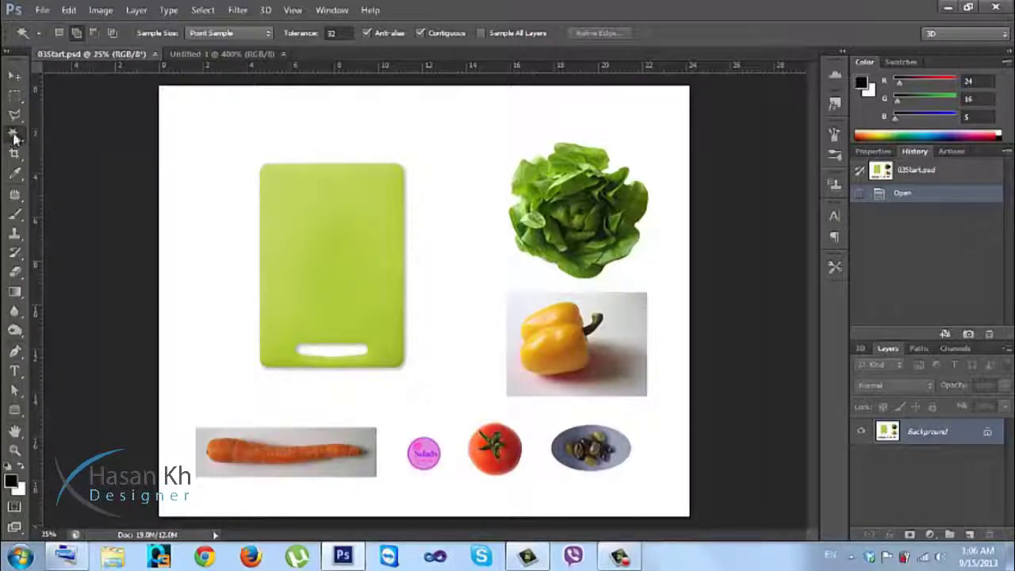
click(217, 52)
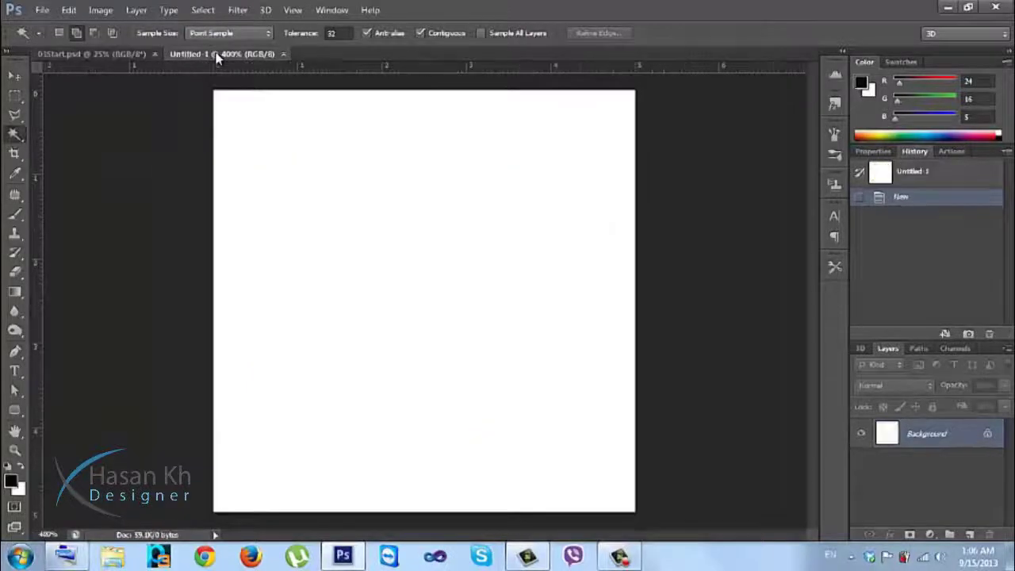
click(14, 95)
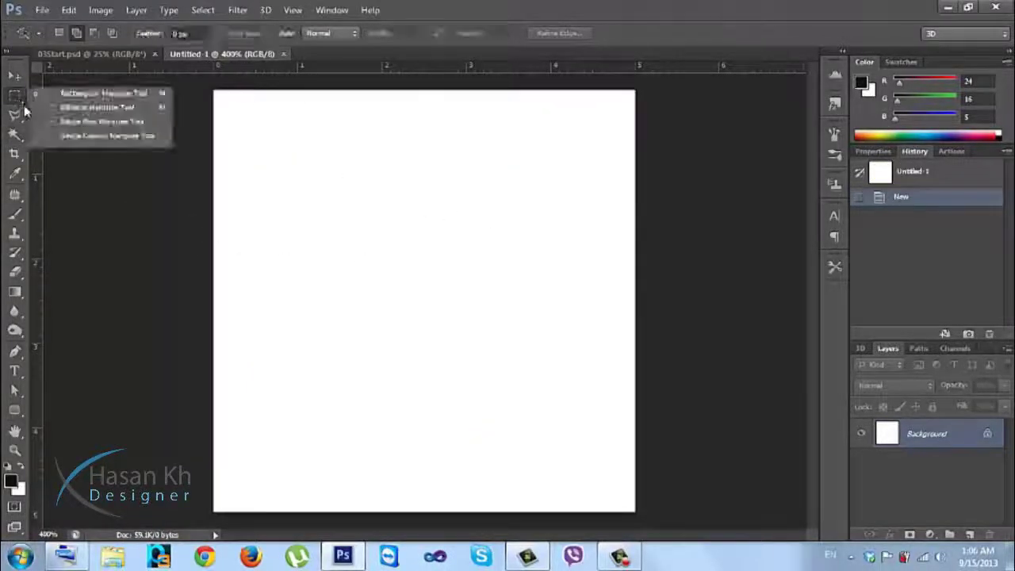
click(80, 107)
drag(573, 199, 404, 392)
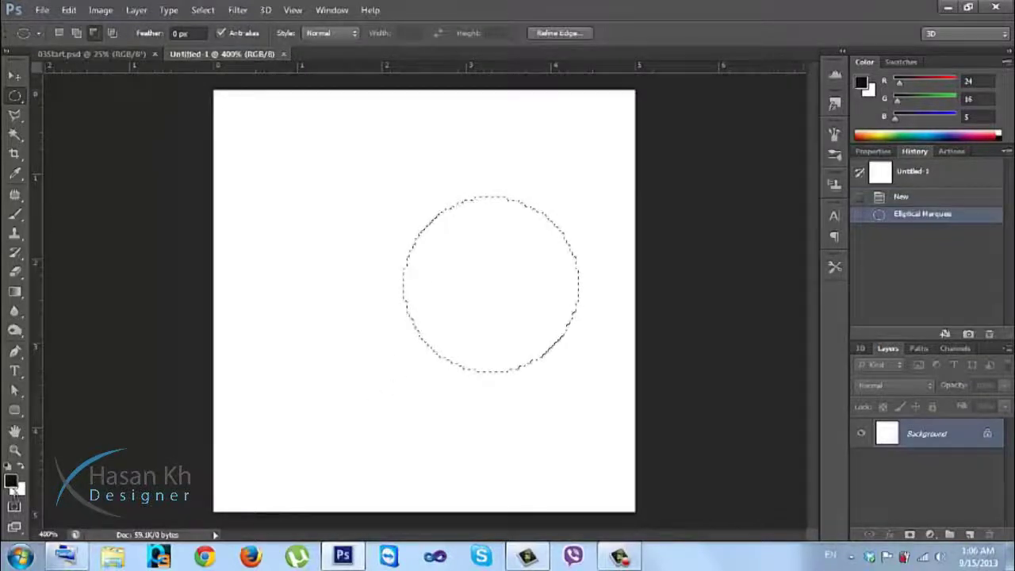
Set the foreground color to pure red (ff0000) and fill the circular selection with it
click(10, 480)
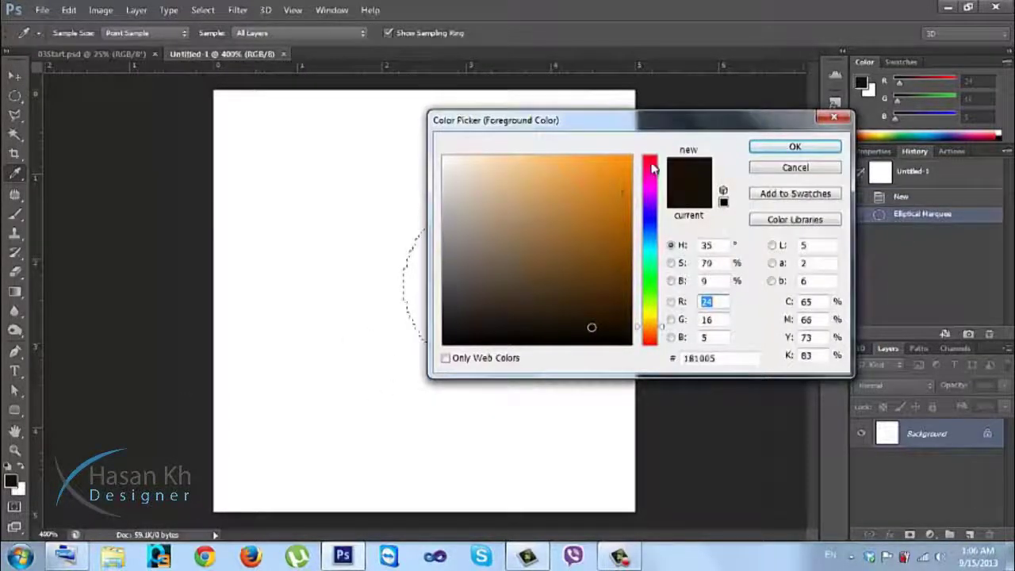
click(650, 158)
drag(603, 197, 634, 155)
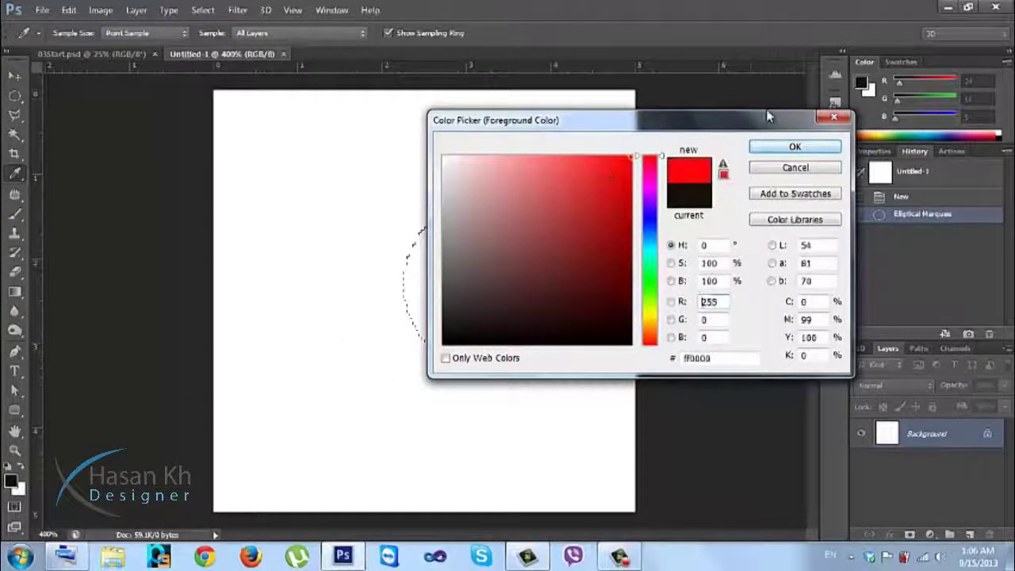
click(794, 147)
key(alt+BackSpace)
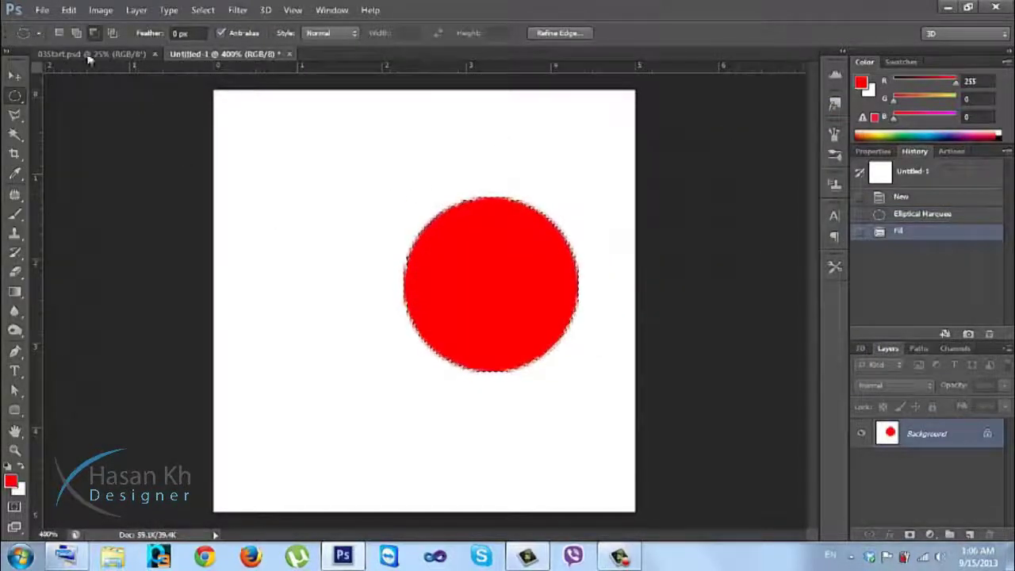
Make a second, slightly larger circular selection beside the red circle and nudge its outline sideways until it covers about half of the circle
drag(413, 207, 251, 377)
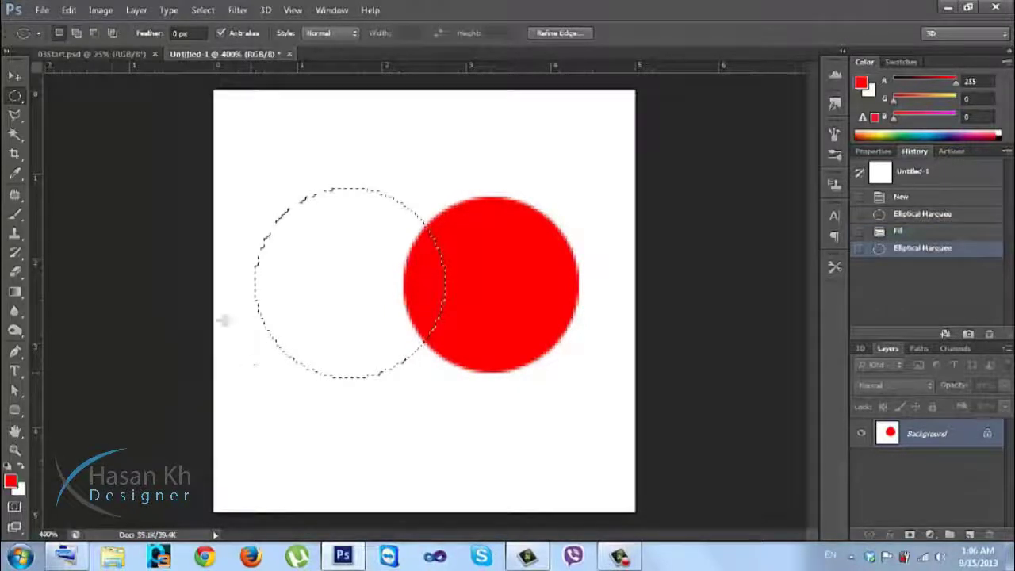
key(Right)
key(Right)
key(Right)
key(Right)
key(Right)
key(Right)
key(Right)
key(Right)
key(Right)
key(Right)
key(Right)
key(Right)
key(Right)
key(Right)
key(Right)
key(Right)
key(Right)
key(Right)
key(Right)
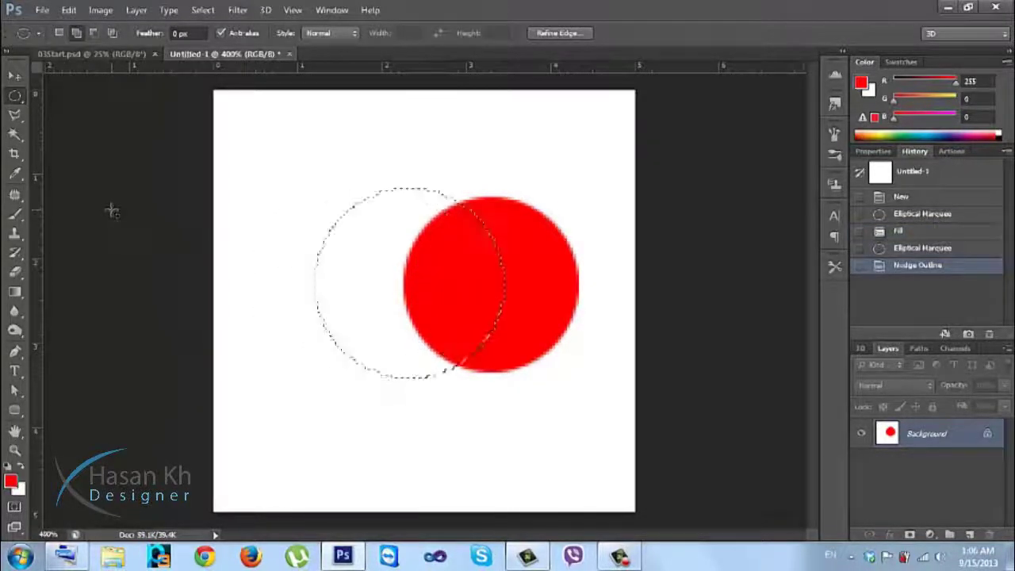
key(Left)
key(Left)
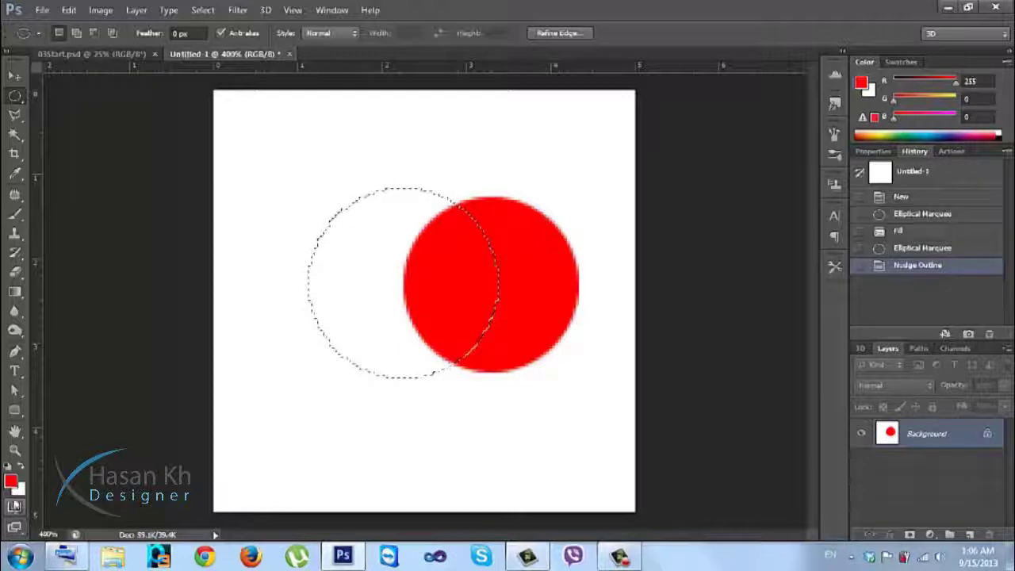
Set the foreground color to blue (2a00ff), fill the second circular selection with it, and deselect
click(11, 482)
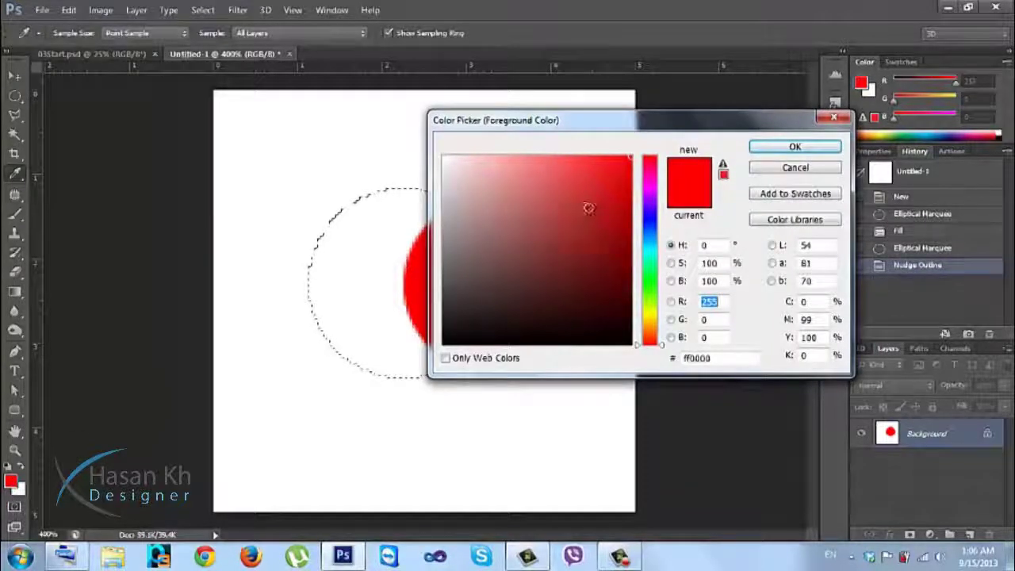
click(648, 220)
click(793, 147)
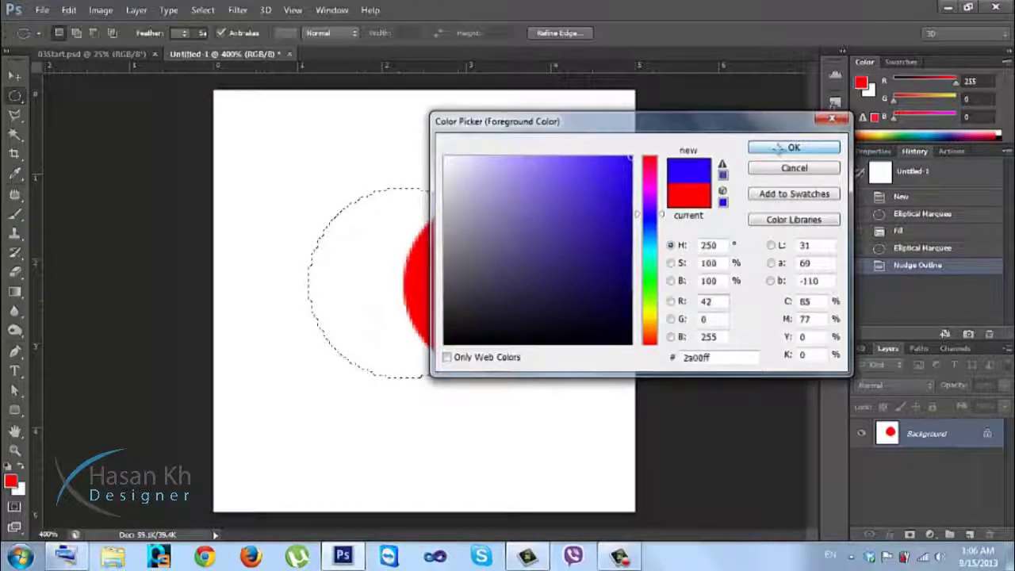
key(alt+BackSpace)
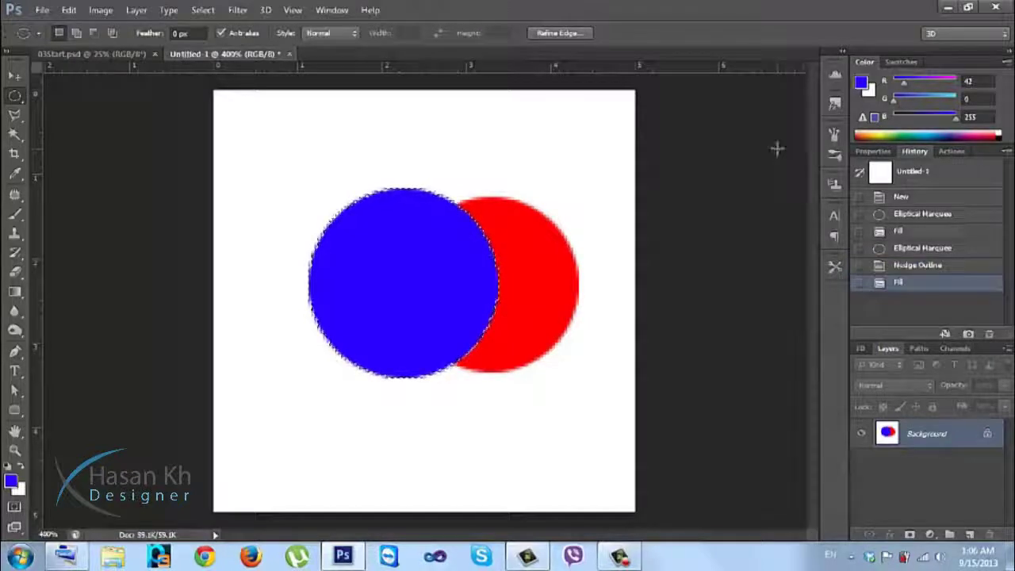
key(ctrl+d)
key(ctrl+minus)
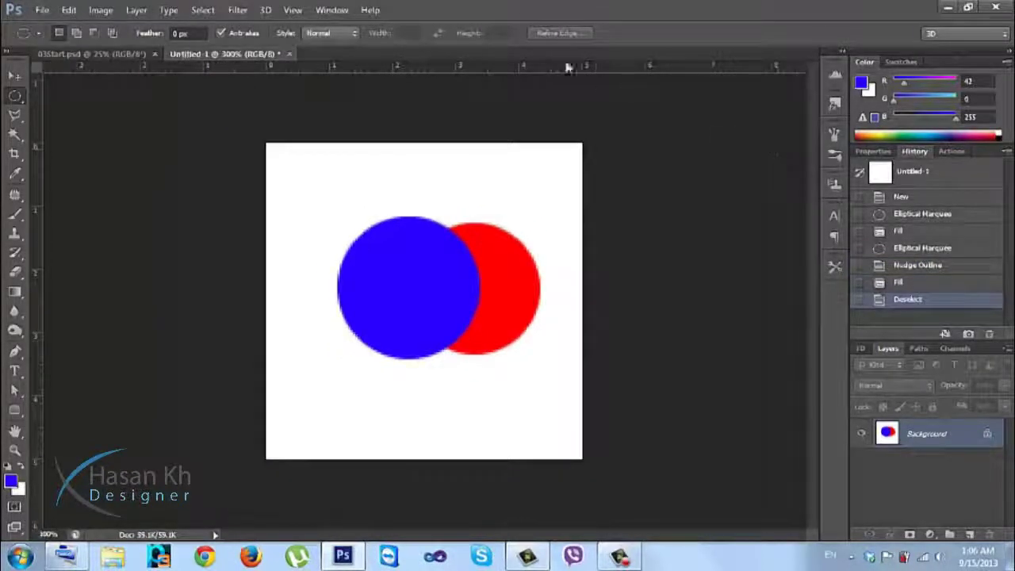
Select the exposed red area with the Magic Wand tool at tolerance 32, and clear the selection
click(12, 135)
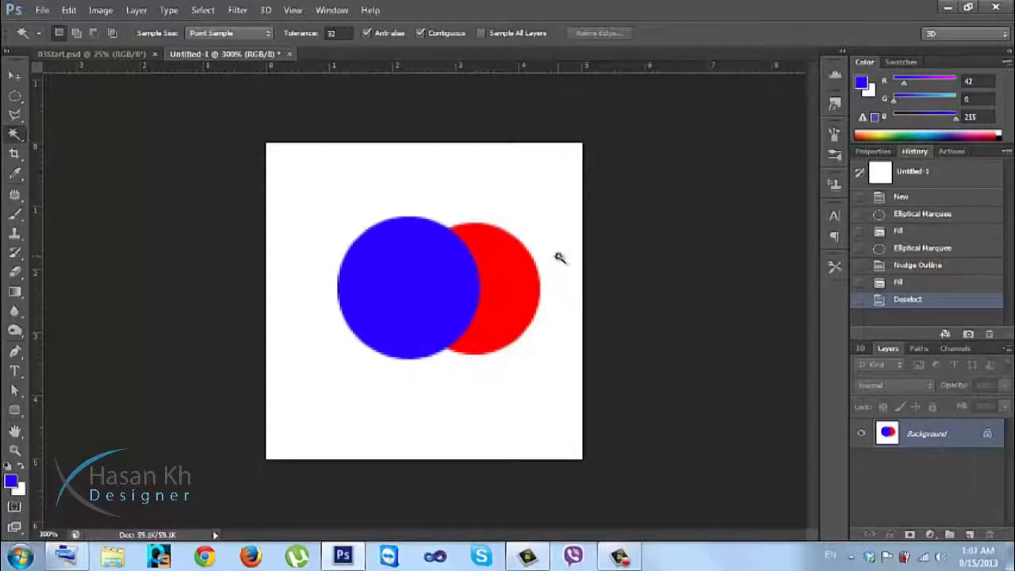
click(521, 284)
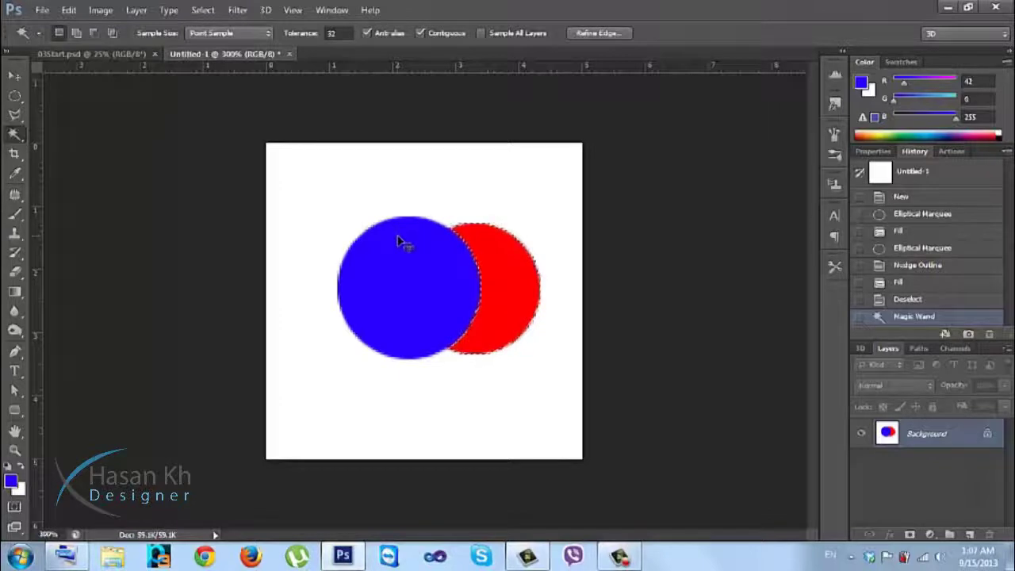
key(ctrl+d)
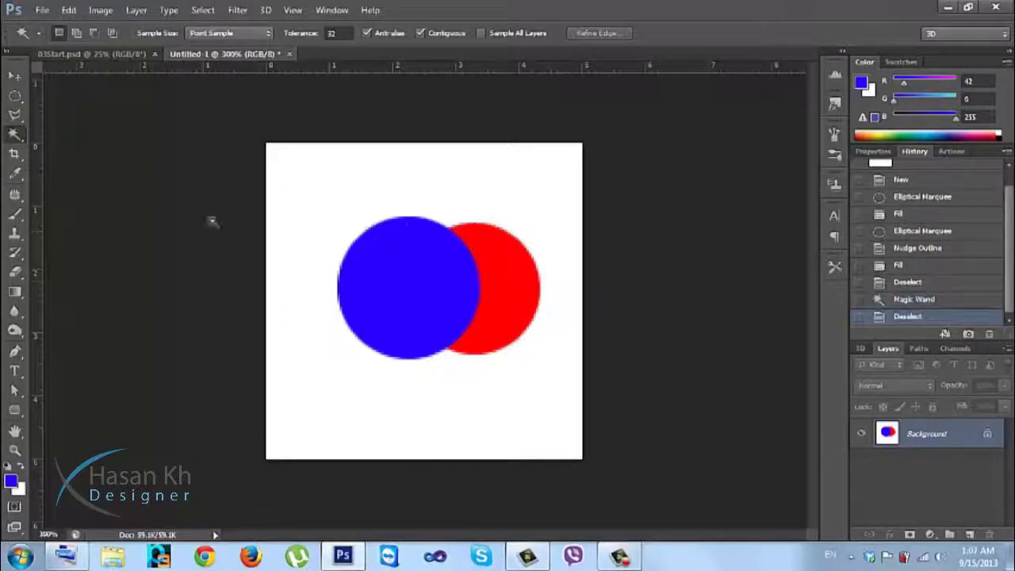
Paint a short blue vertical stroke in the canvas's upper-left corner with the Brush tool at size 15
click(16, 215)
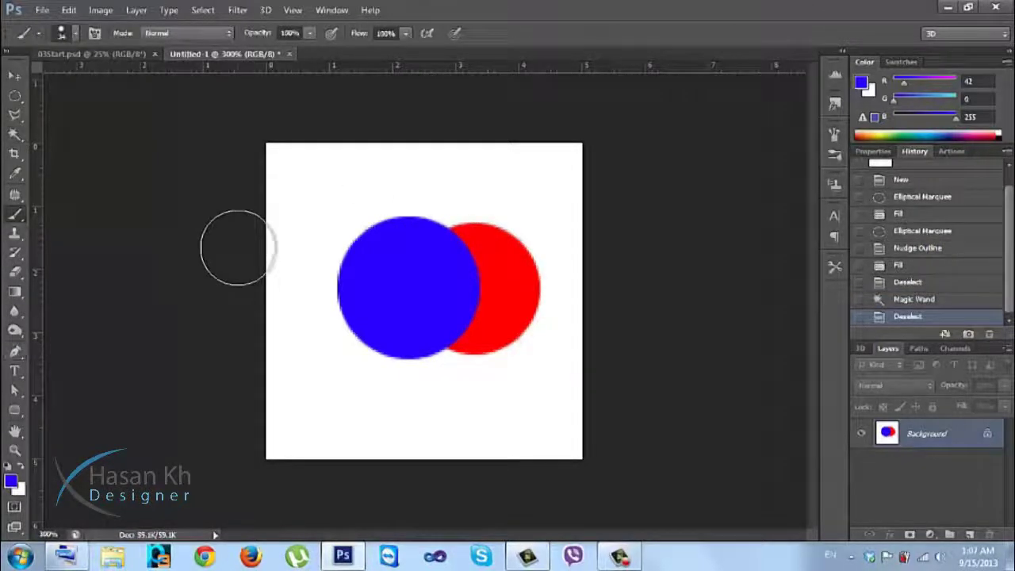
key(bracketleft)
key(bracketleft)
key(bracketleft)
key(bracketleft)
click(304, 189)
mouse_move(303, 188)
mouse_down()
mouse_move(304, 175)
mouse_move(301, 183)
mouse_up()
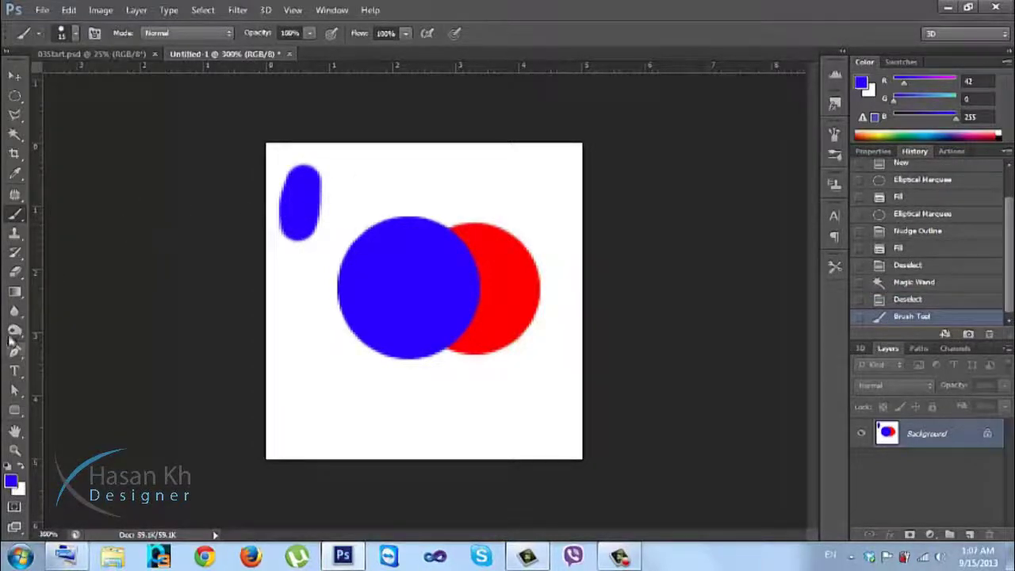
Select the blue circle with the Magic Wand tool, and replace that selection with the exposed red area
click(14, 135)
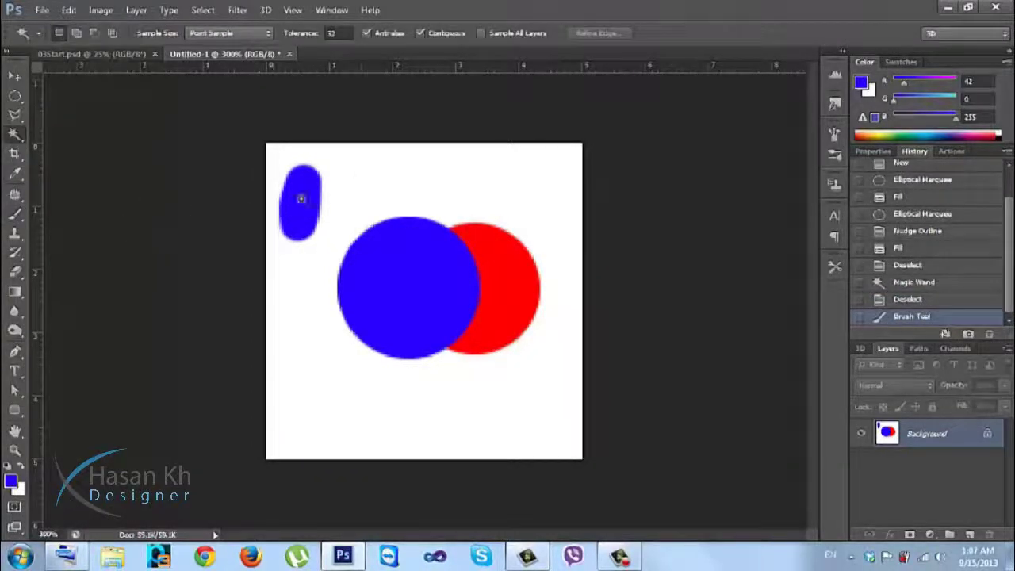
click(370, 252)
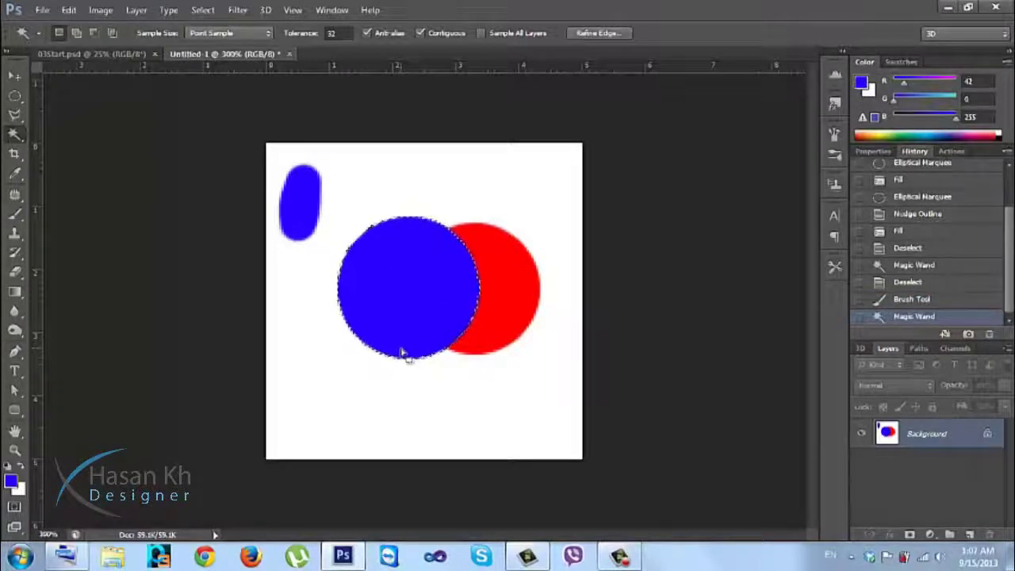
click(505, 301)
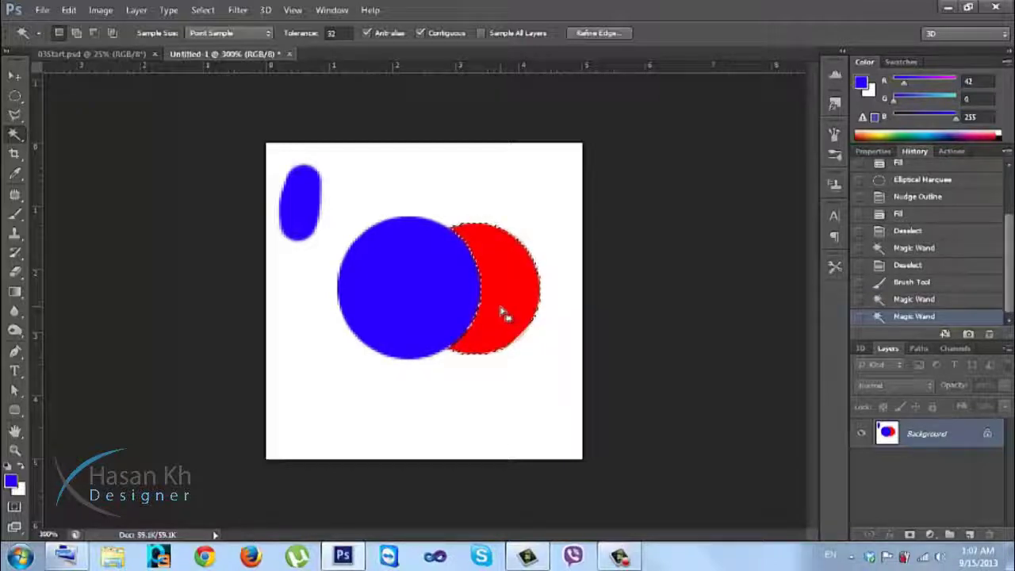
Deselect the red area, and choose to keep the current Windows color scheme without showing the message again
key(ctrl+d)
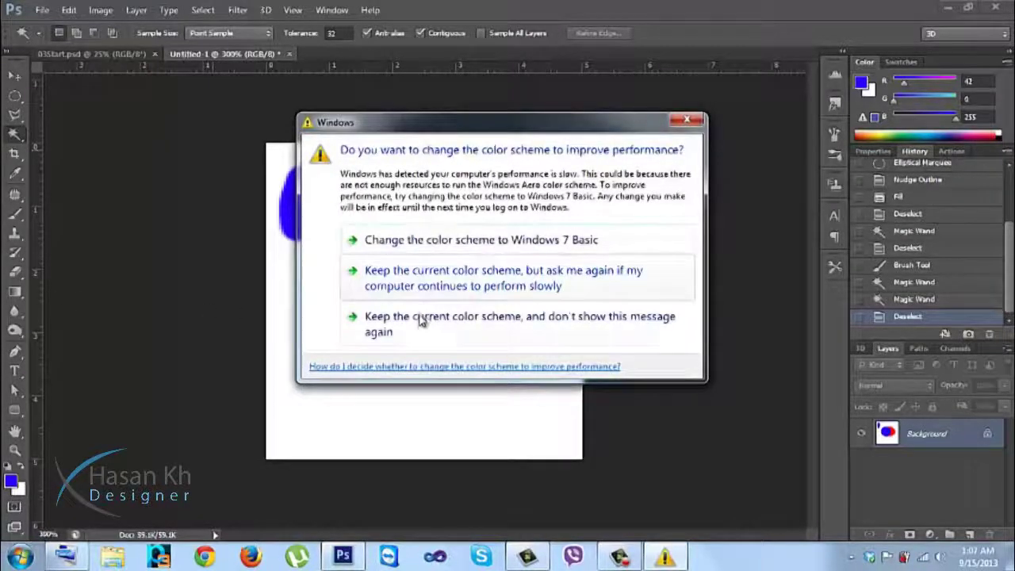
click(387, 315)
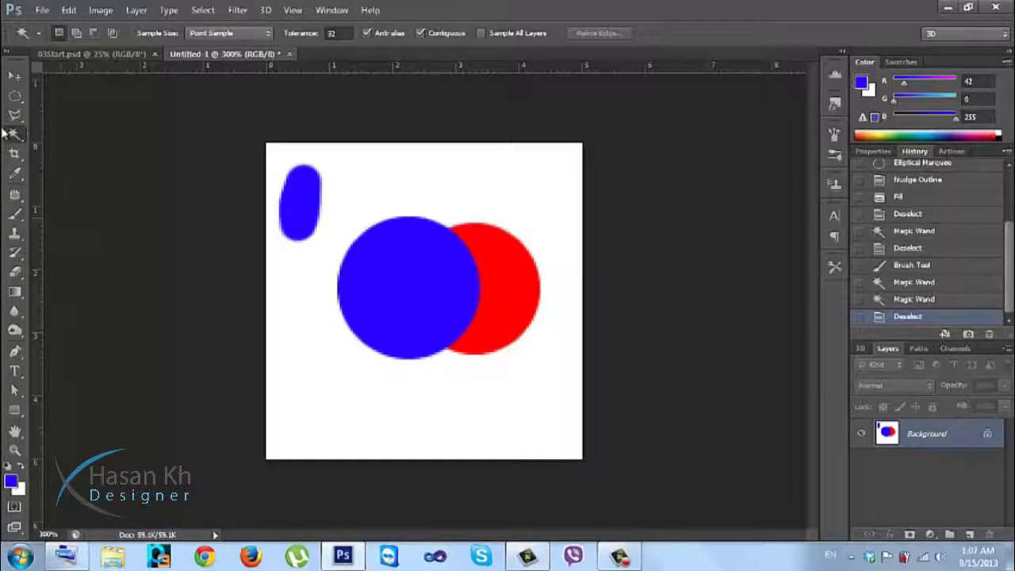
Switch to the Move tool and set the foreground color to pure red (ff0000) in the Color Picker
click(15, 76)
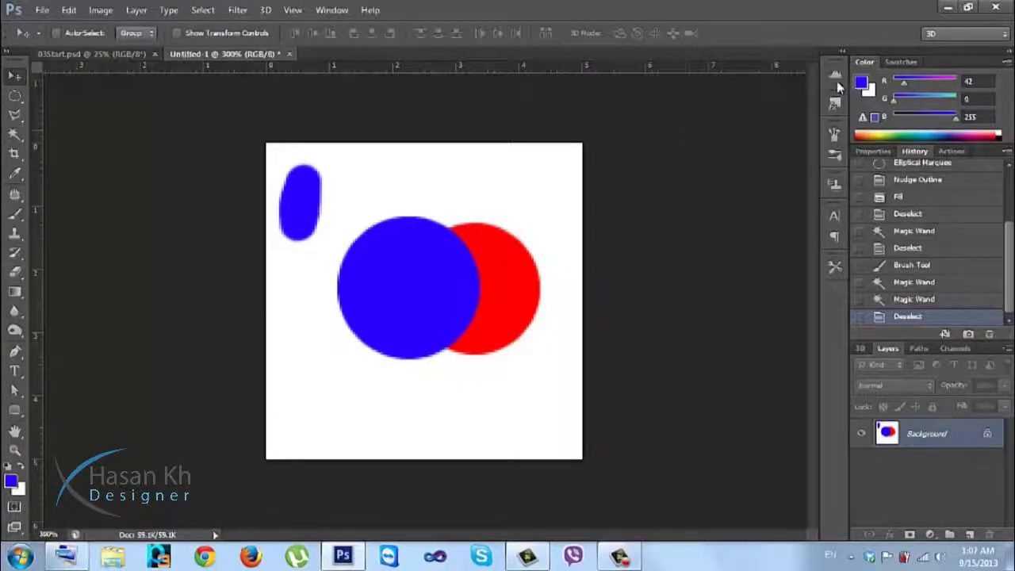
click(12, 480)
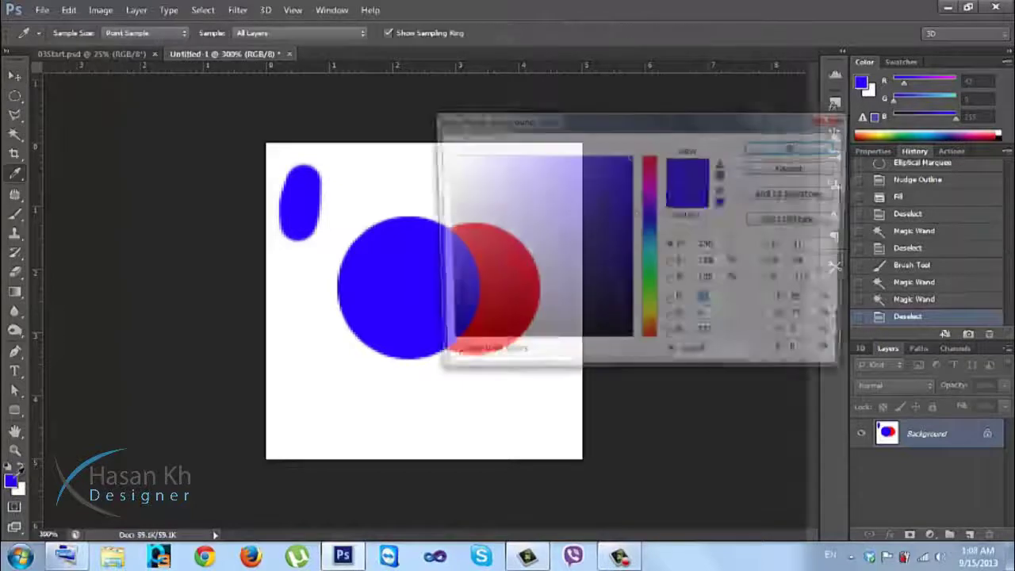
drag(655, 185, 653, 153)
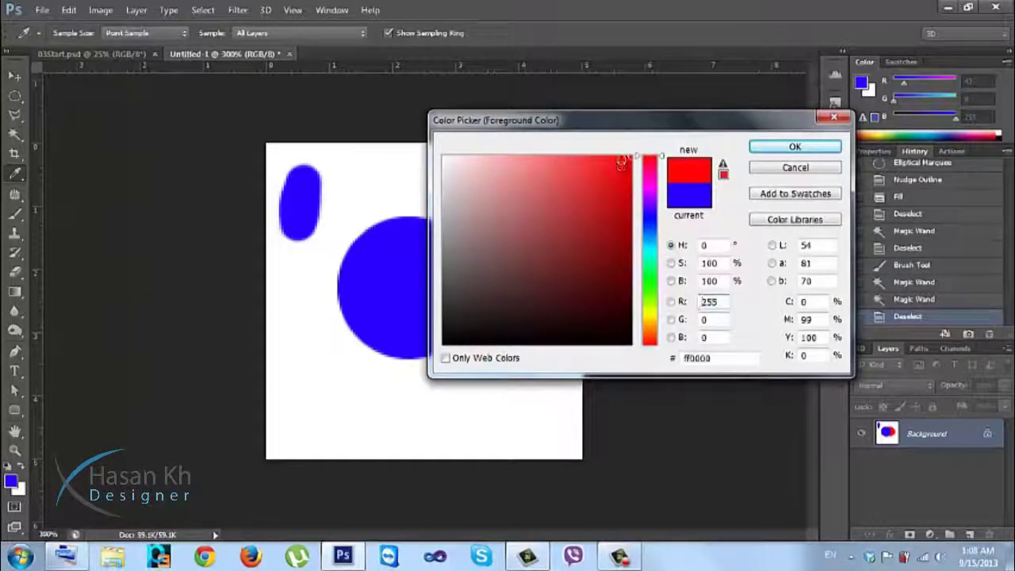
mouse_move(444, 164)
mouse_down()
mouse_move(466, 151)
mouse_move(492, 156)
mouse_up()
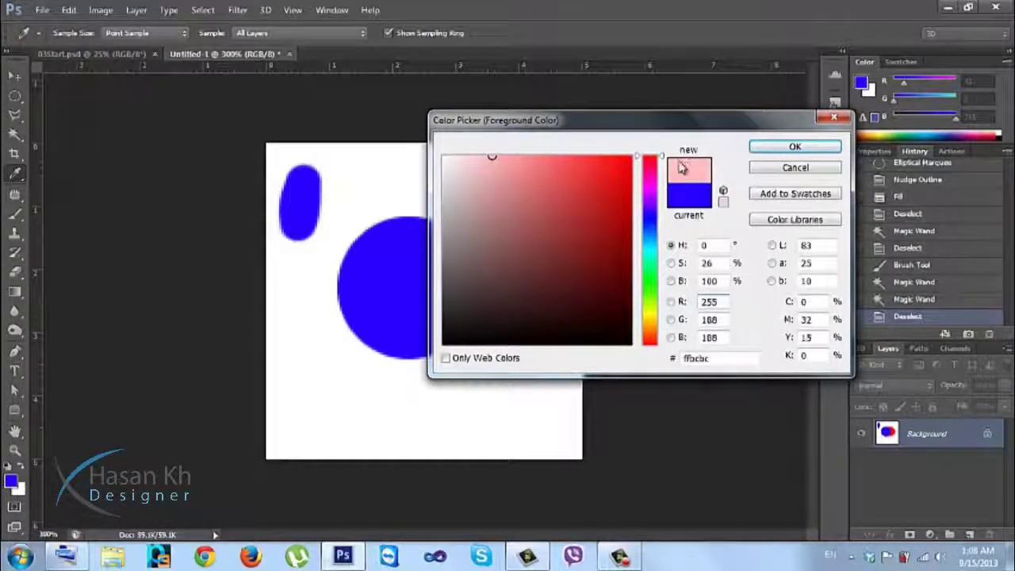
mouse_move(493, 159)
mouse_down()
mouse_move(642, 129)
mouse_move(649, 351)
mouse_move(659, 140)
mouse_move(562, 229)
mouse_move(465, 249)
mouse_move(686, 127)
mouse_up()
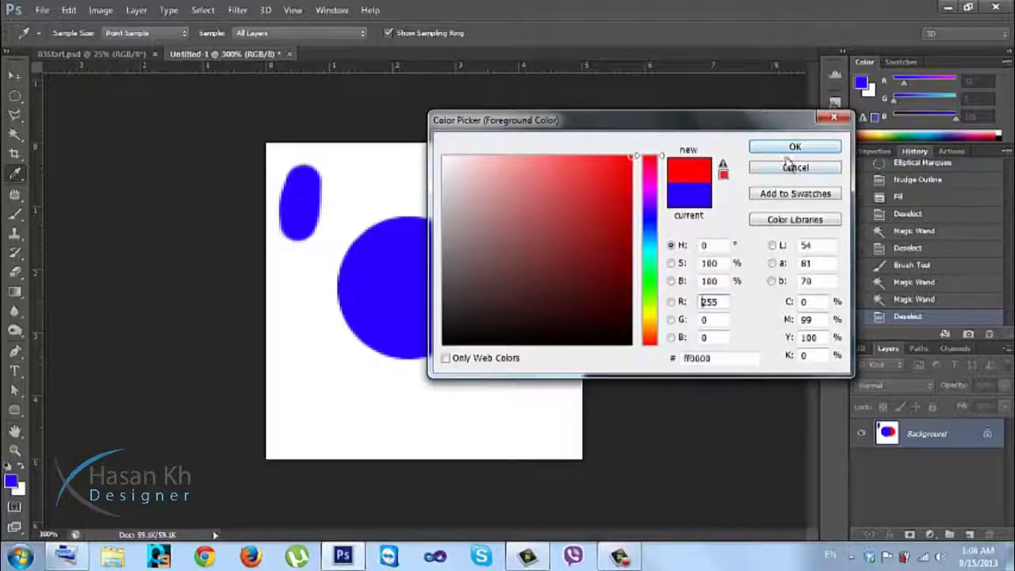
click(807, 147)
Float the Color panel beside the canvas and reduce the foreground color's red value to 0
drag(865, 62, 387, 115)
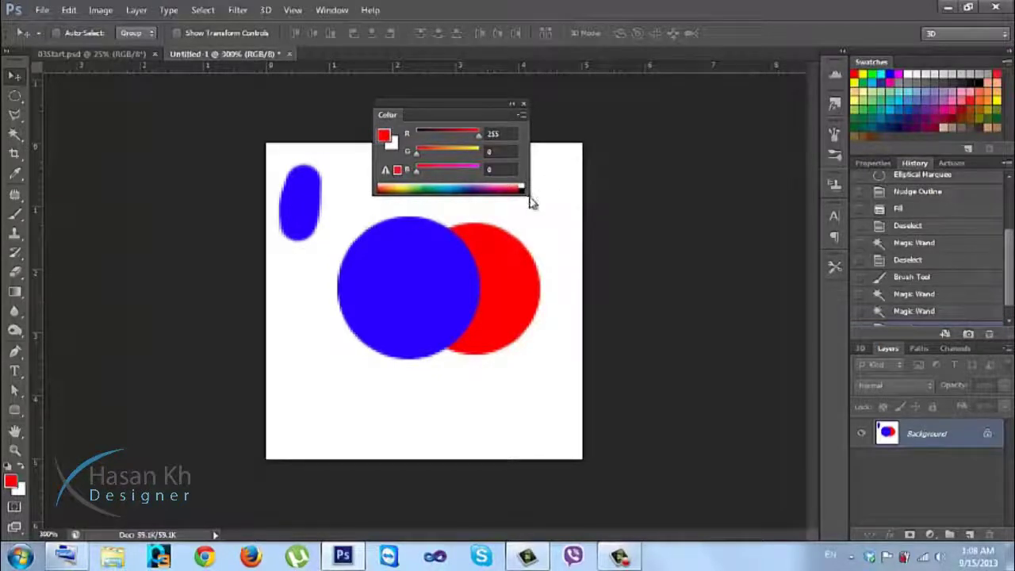
drag(486, 108, 723, 158)
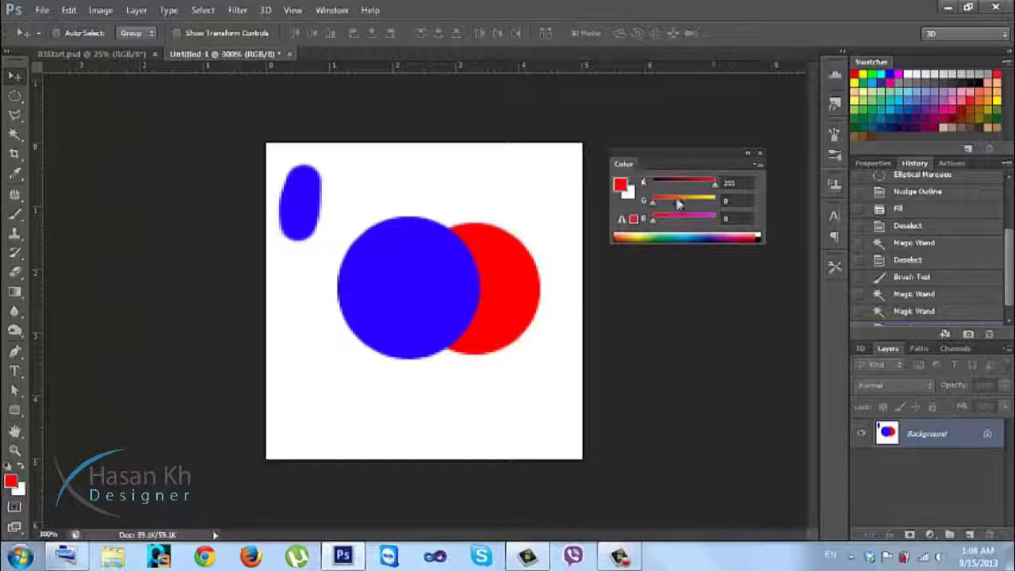
click(648, 184)
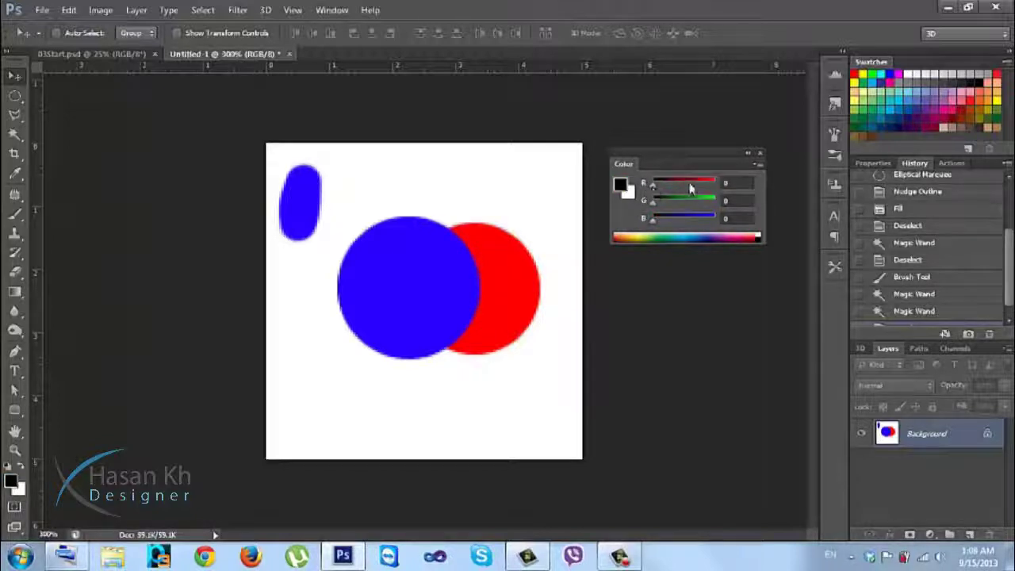
click(741, 183)
click(722, 199)
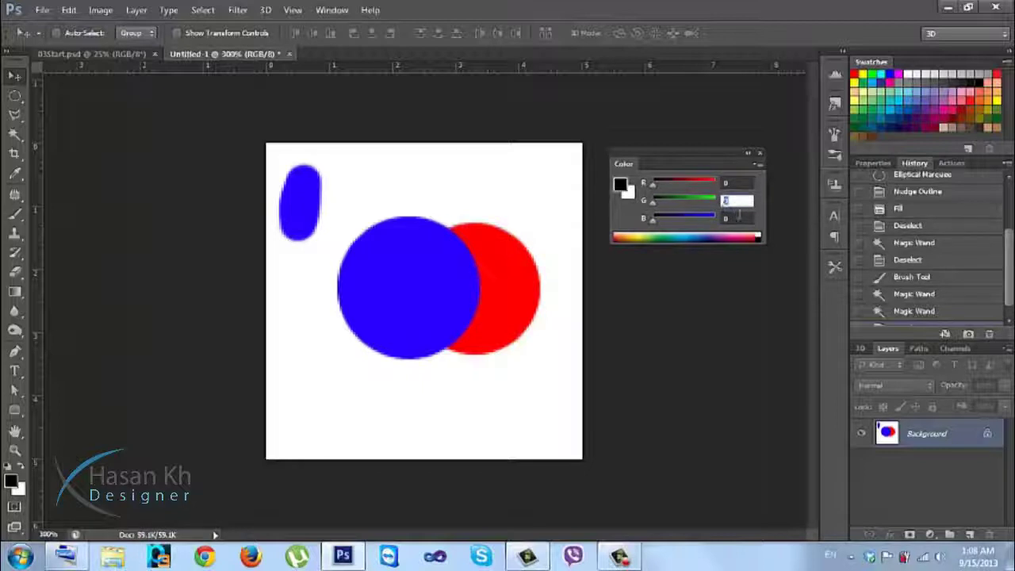
click(731, 182)
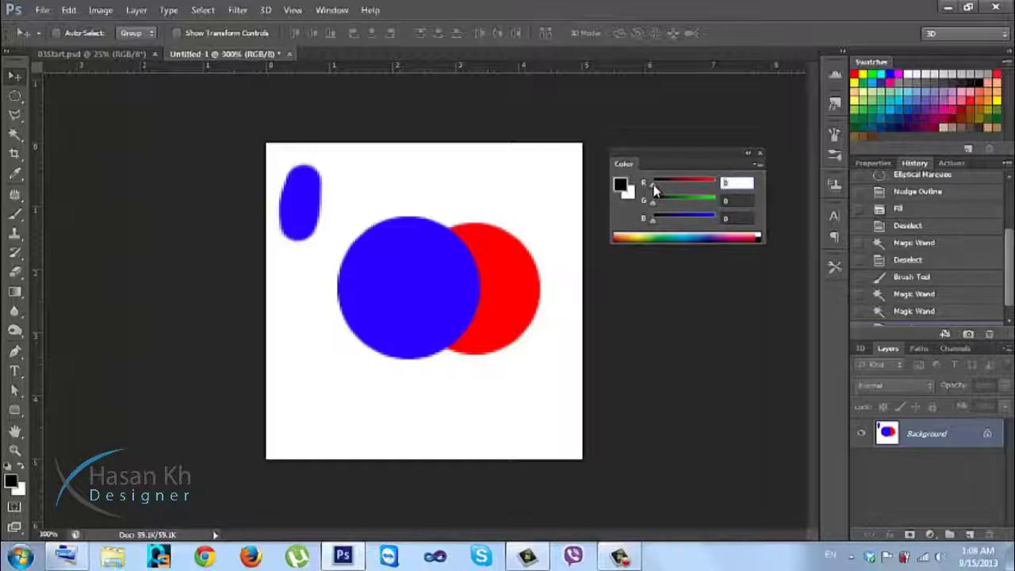
Raise the foreground color's red and green values to 255 each to mix yellow
drag(661, 191, 718, 188)
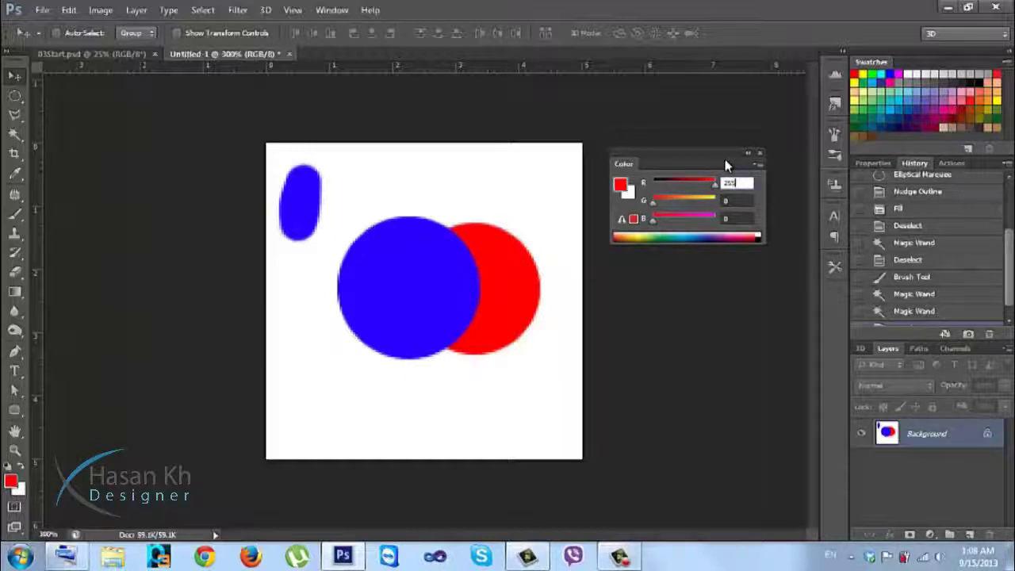
drag(656, 203, 712, 204)
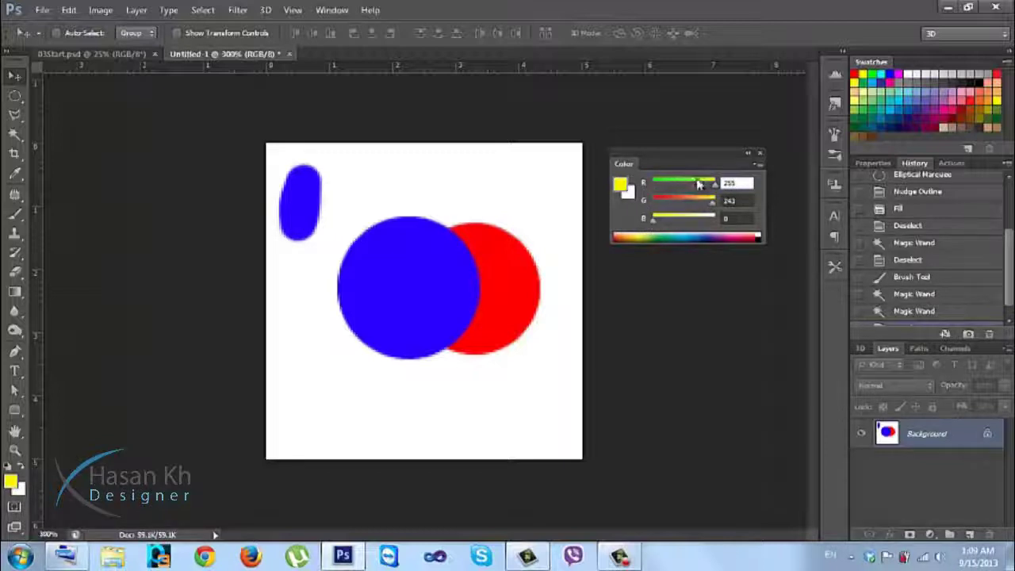
click(717, 207)
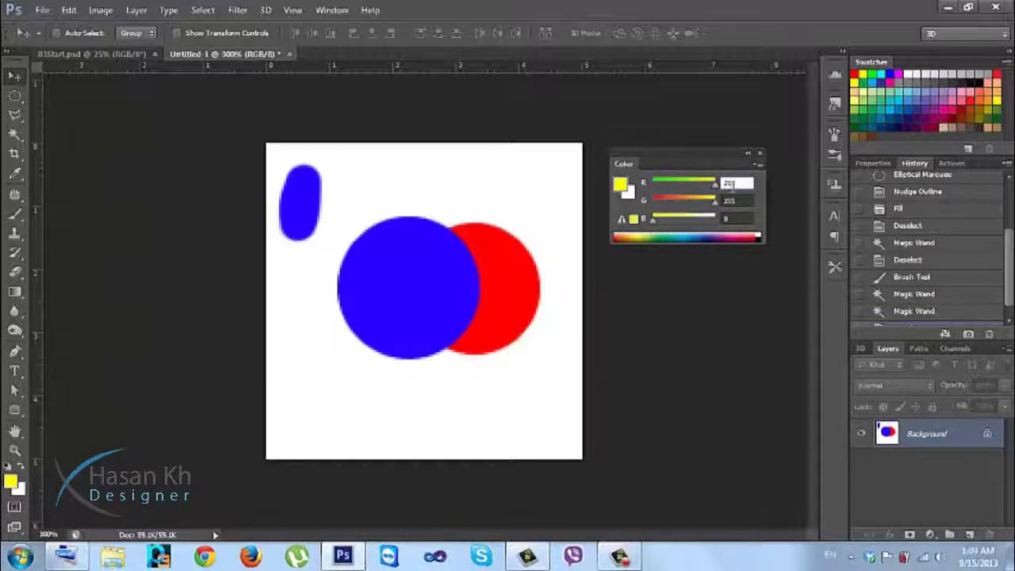
double_click(730, 183)
double_click(731, 200)
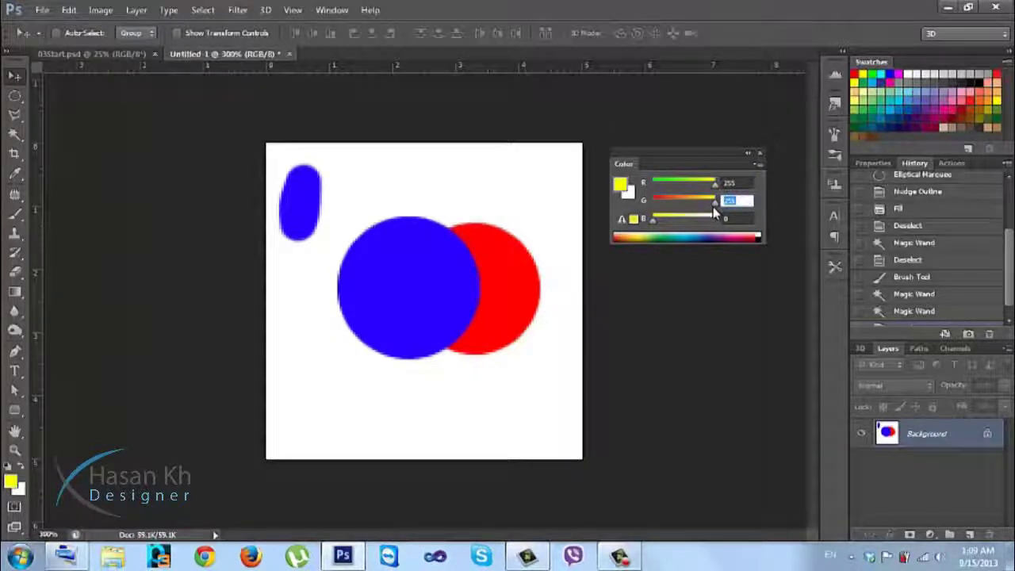
Set the foreground color's red, green and blue values to 0, and dock the Color panel beside Swatches
mouse_move(654, 216)
mouse_down()
mouse_move(685, 217)
mouse_move(679, 203)
mouse_move(711, 187)
mouse_move(652, 187)
mouse_move(634, 216)
mouse_up()
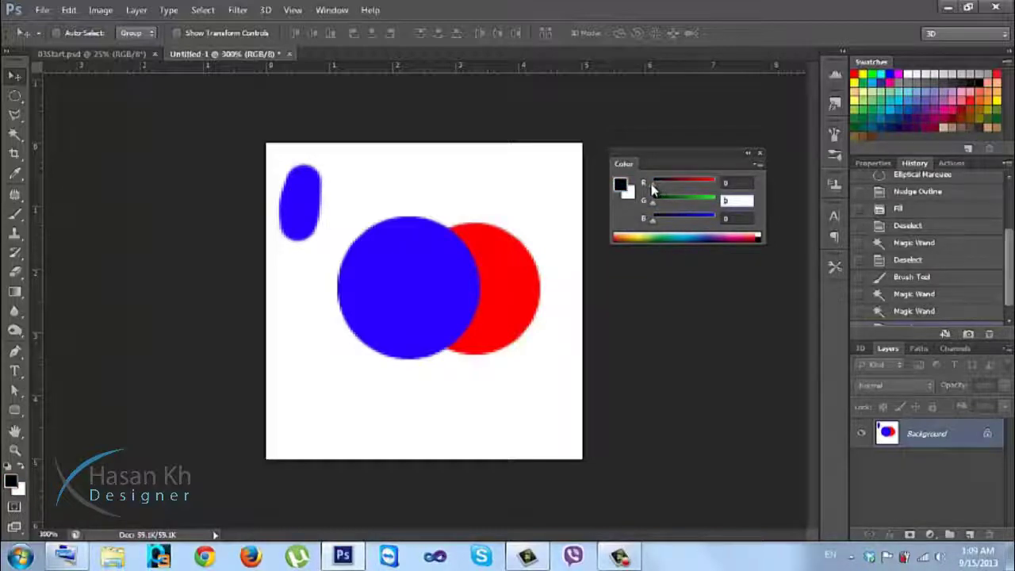
click(726, 181)
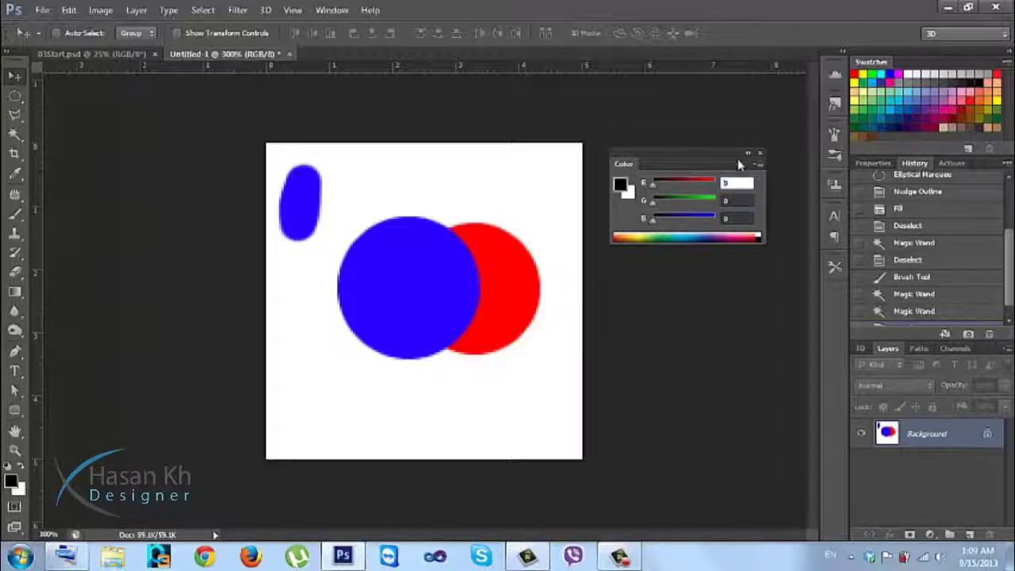
drag(701, 168, 933, 69)
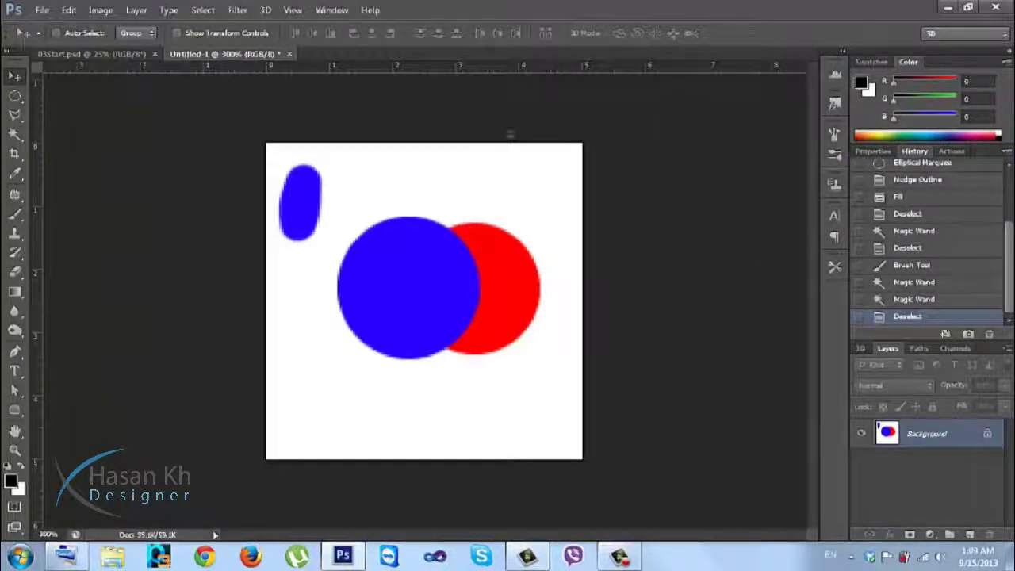
Step back through the history, undoing all selections, fills and brush strokes until the canvas is blank
click(15, 133)
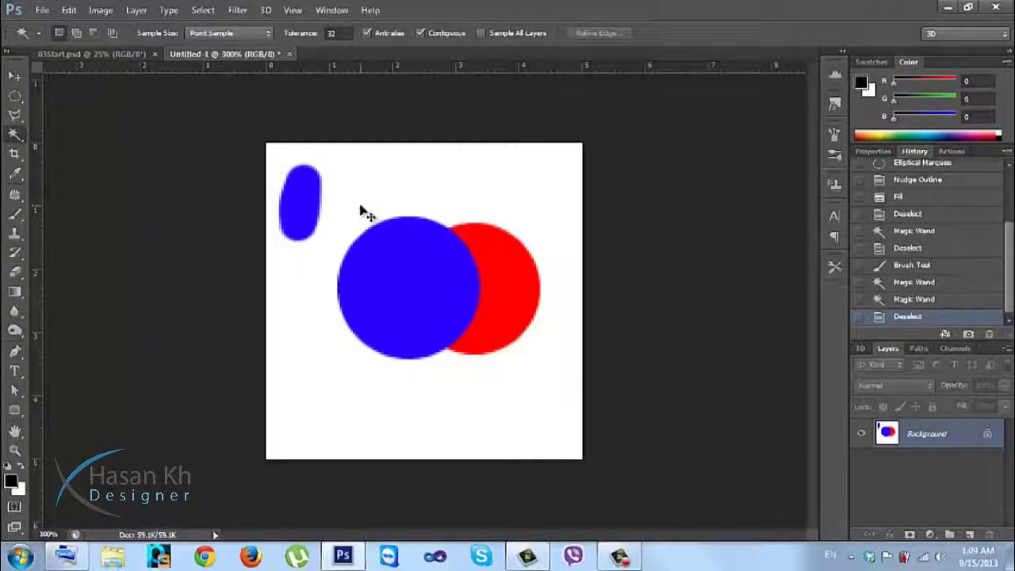
key(ctrl+alt+z)
key(ctrl+alt+z)
key(ctrl+alt+z)
key(ctrl+alt+z)
key(ctrl+alt+z)
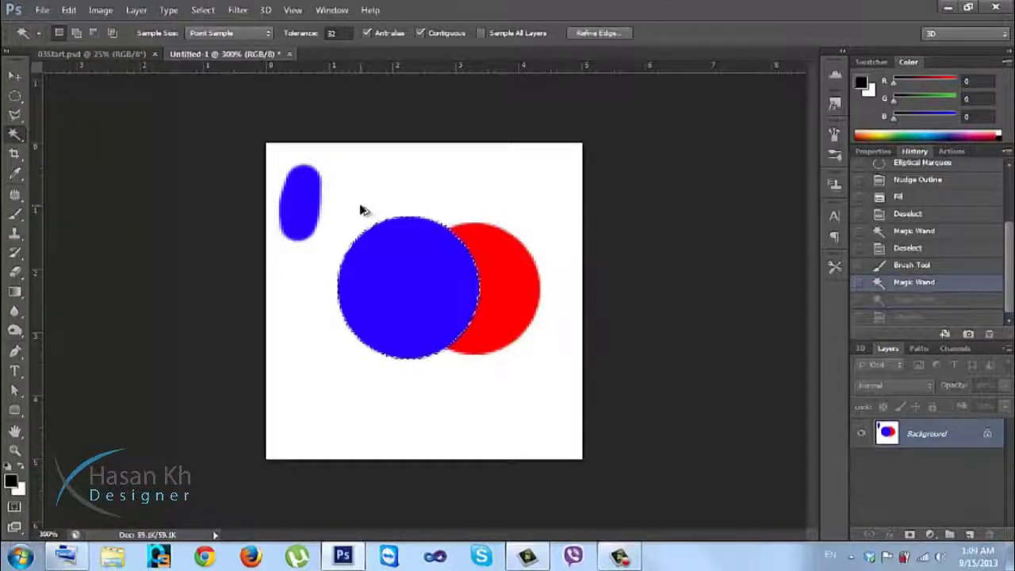
key(ctrl+alt+z)
key(ctrl+alt+z)
key(ctrl+alt+z)
key(ctrl+alt+z)
key(ctrl+alt+z)
key(ctrl+alt+z)
key(ctrl+alt+z)
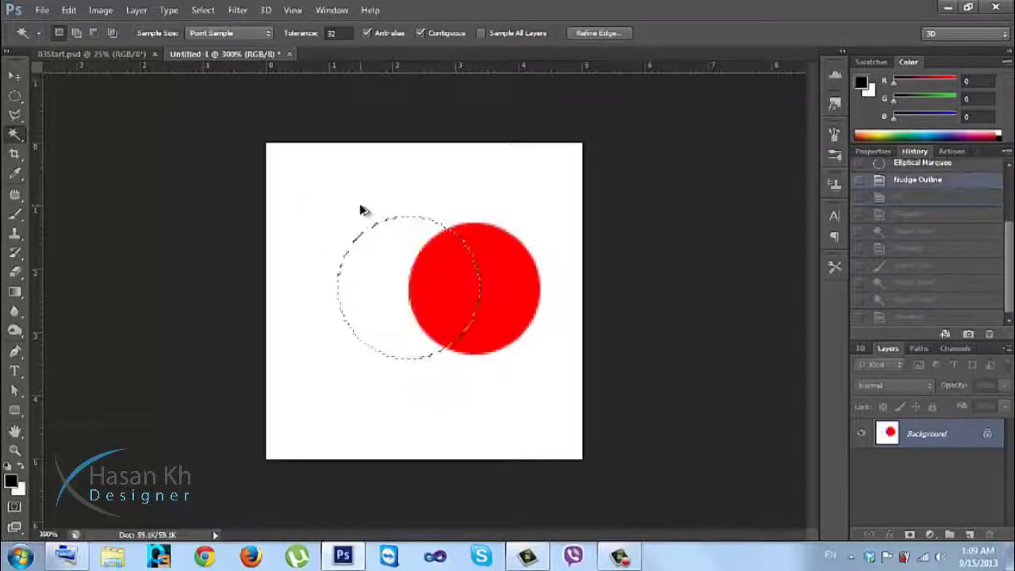
key(ctrl+alt+z)
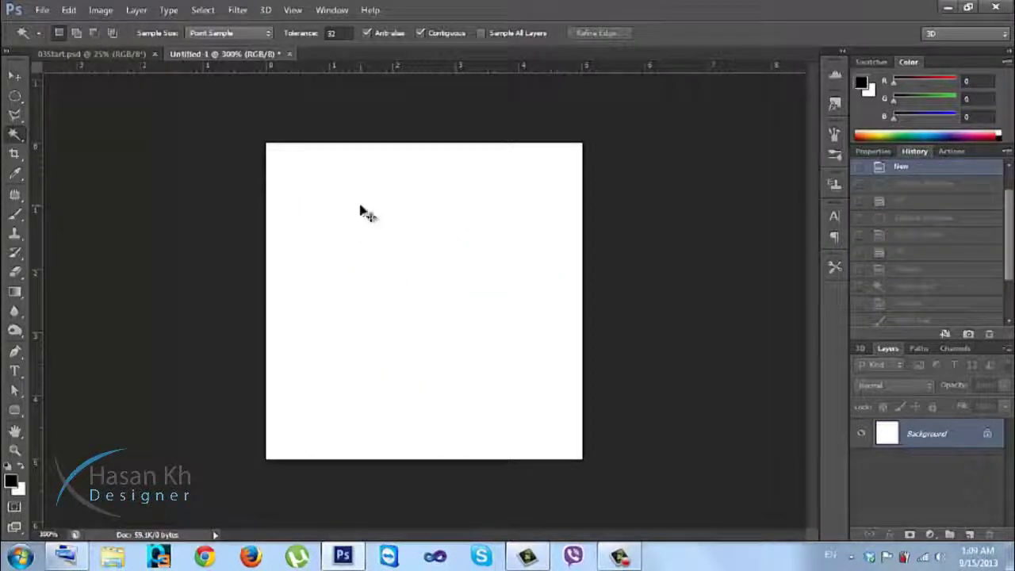
Fill the canvas with a linear gradient using the Magenta preset, running from the canvas's right edge to its left edge
click(14, 291)
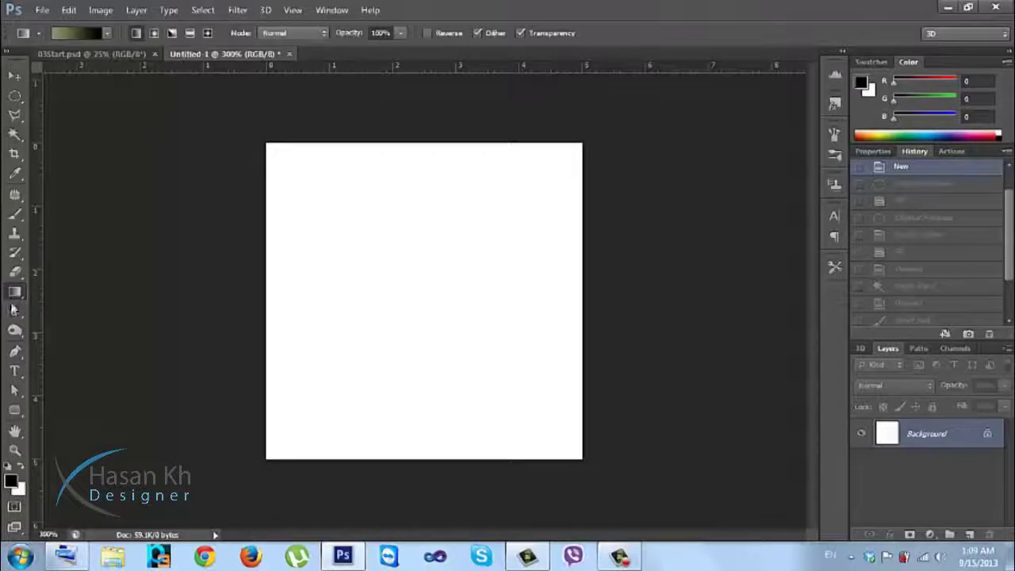
click(97, 31)
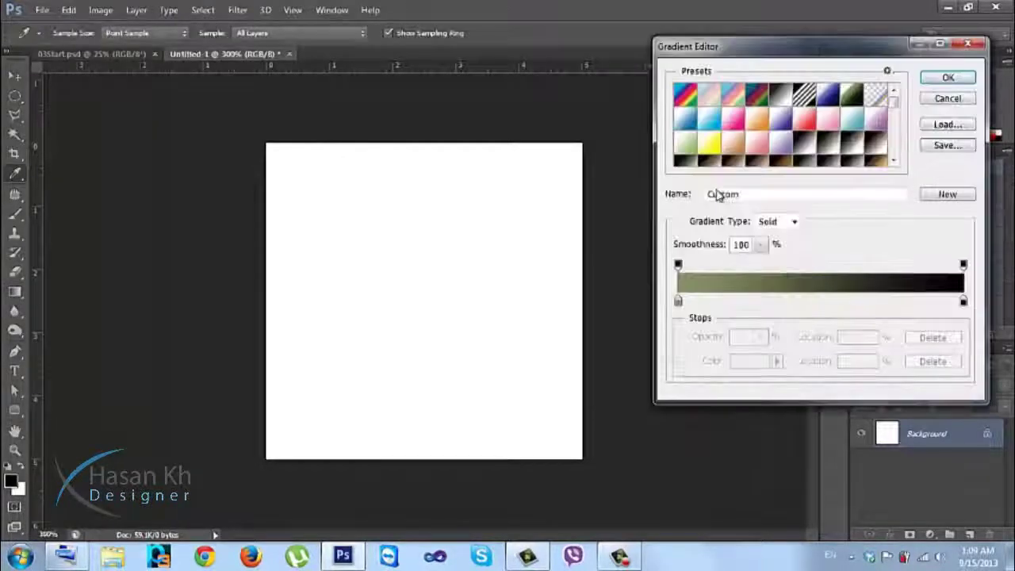
click(738, 123)
click(947, 77)
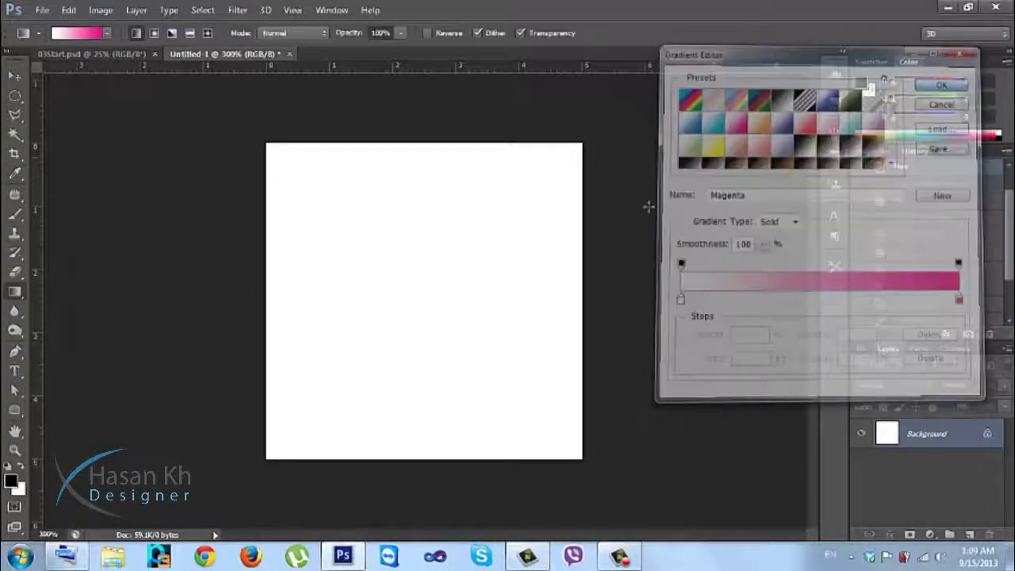
drag(589, 237, 268, 230)
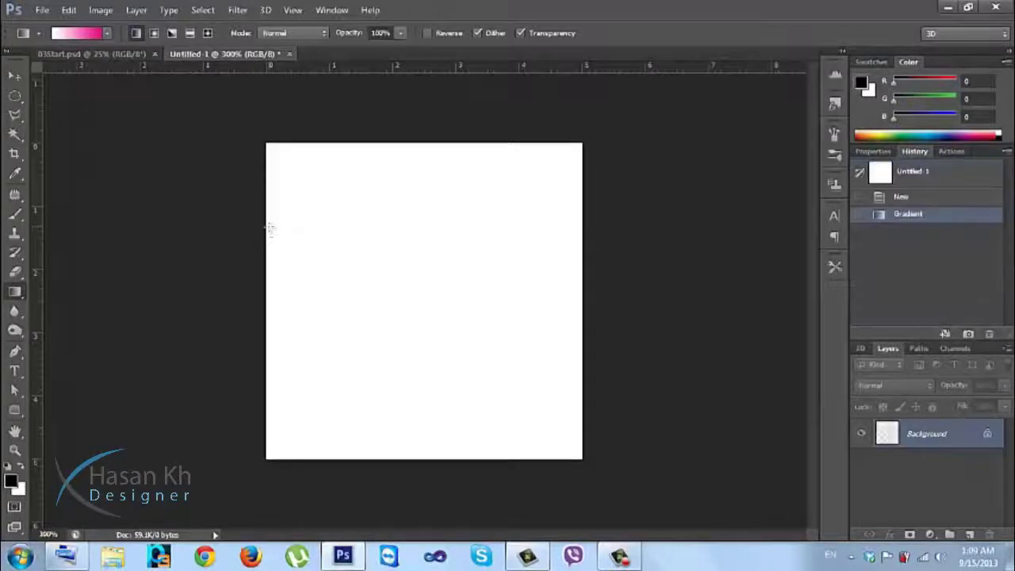
Sample several pink shades across the gradient with the Magic Wand at tolerance 32, and clear the selection
click(14, 133)
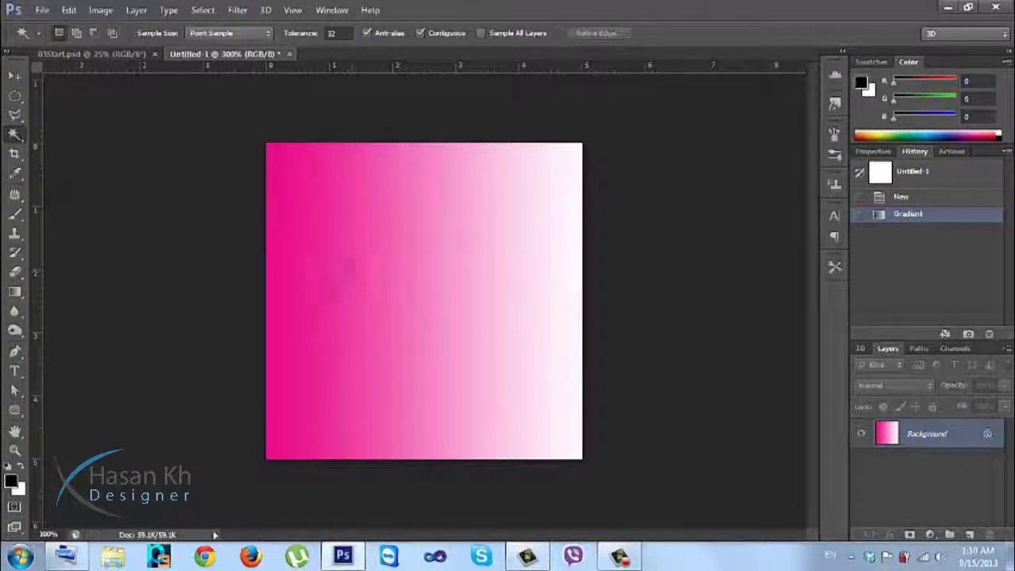
click(303, 245)
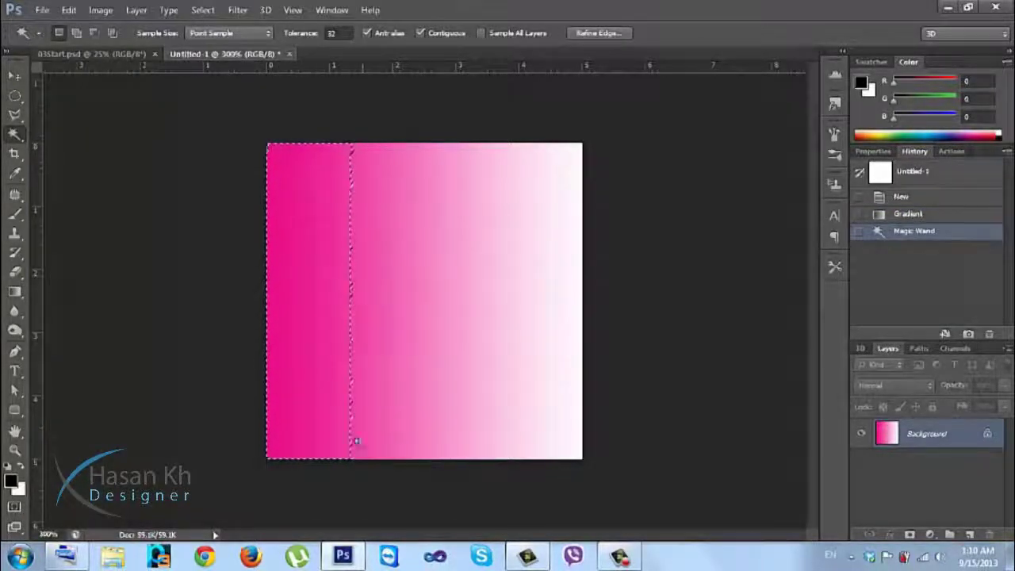
click(409, 314)
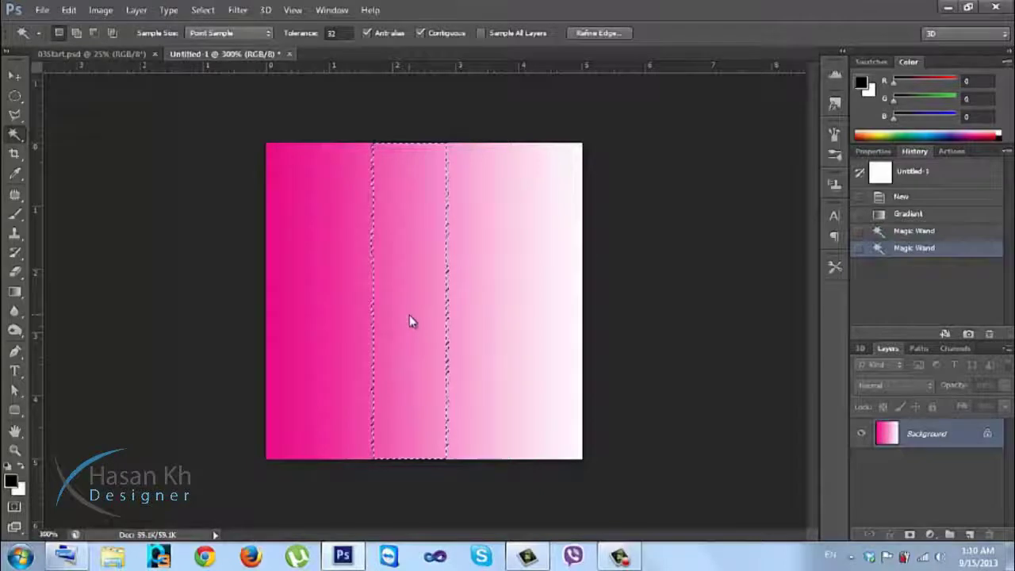
click(376, 265)
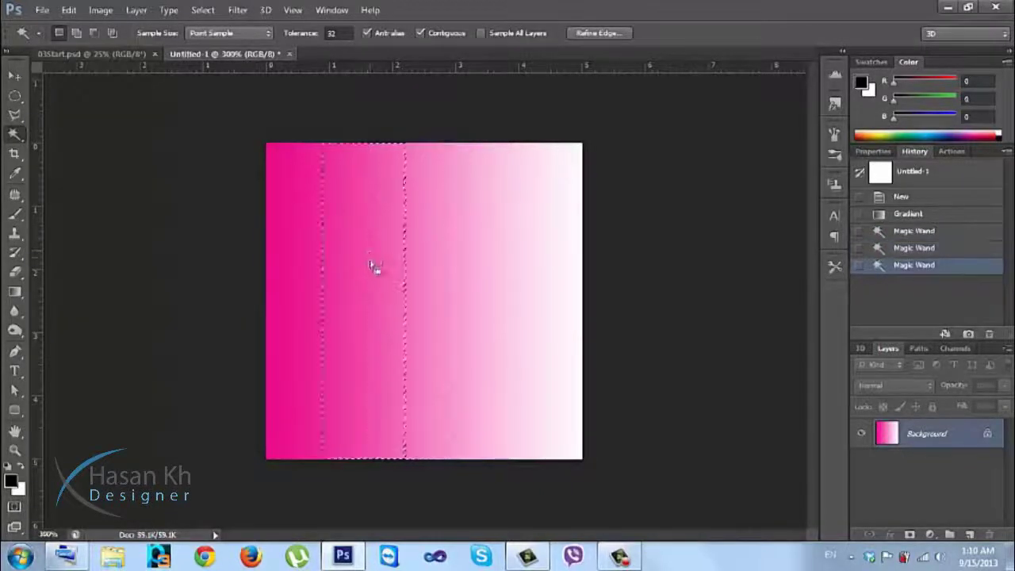
click(471, 265)
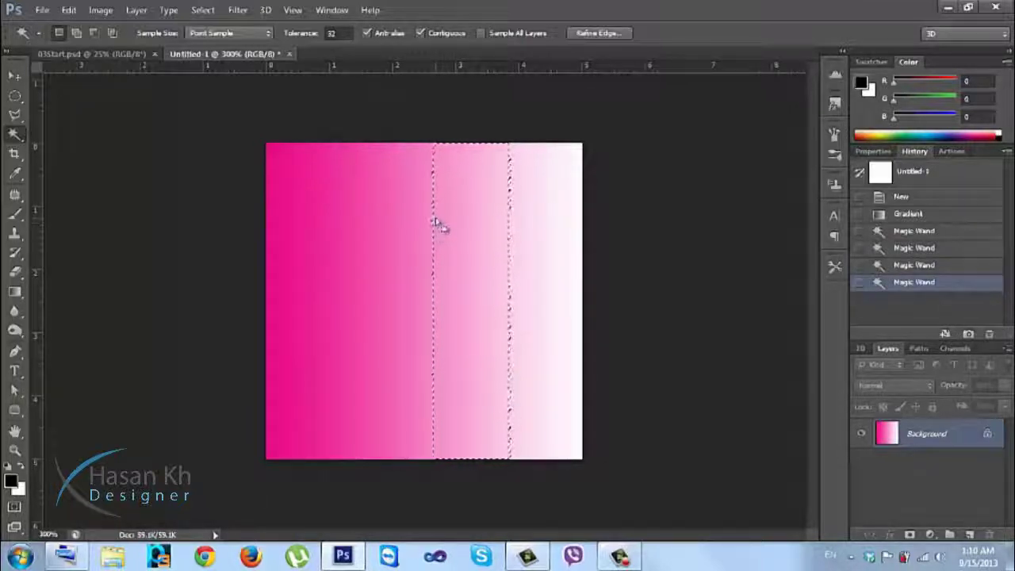
click(341, 243)
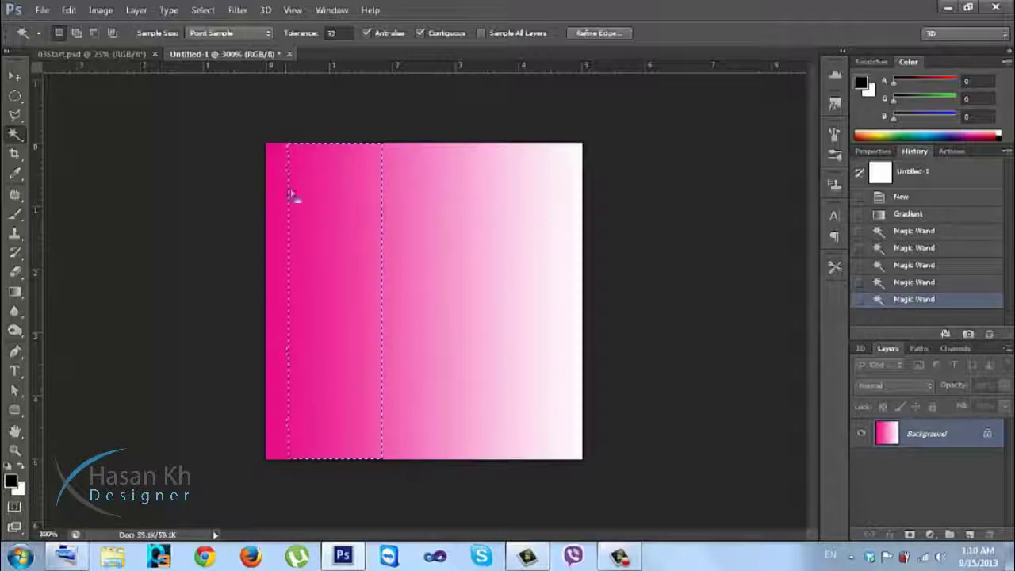
key(ctrl+d)
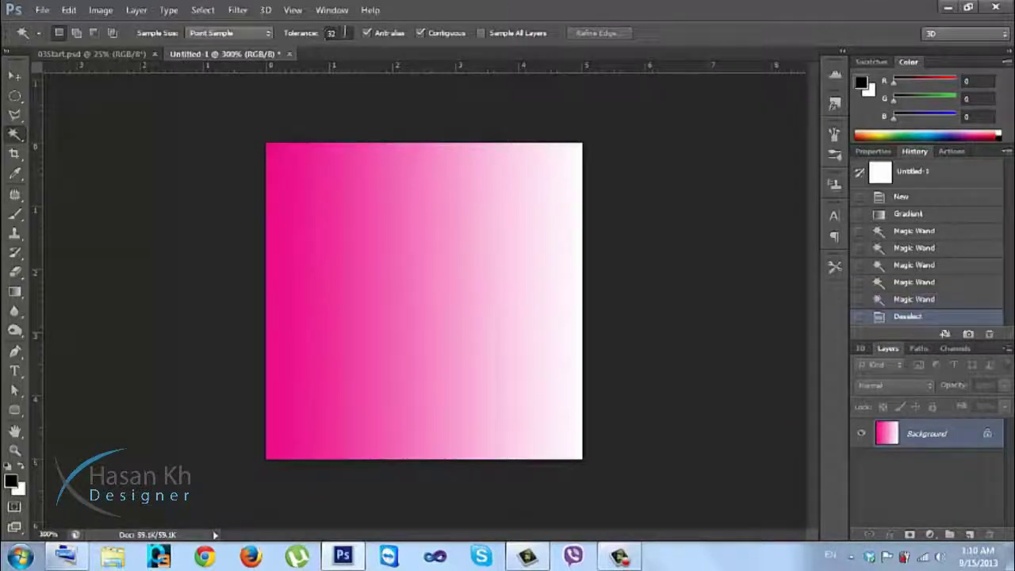
Select the gradient's middle pink with the Magic Wand at tolerance 32, and resample it at tolerance 10
click(341, 32)
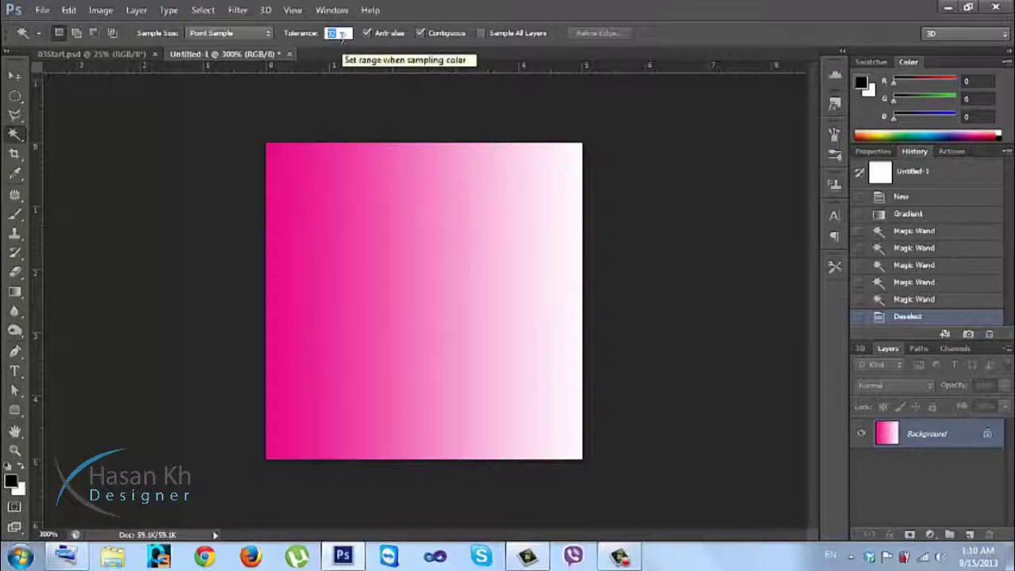
click(403, 241)
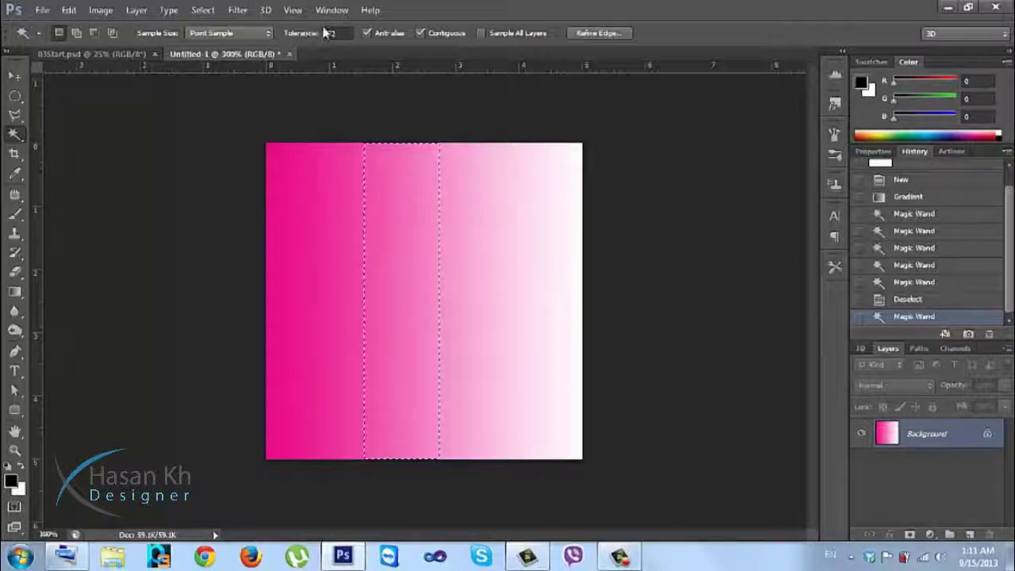
drag(314, 40, 300, 39)
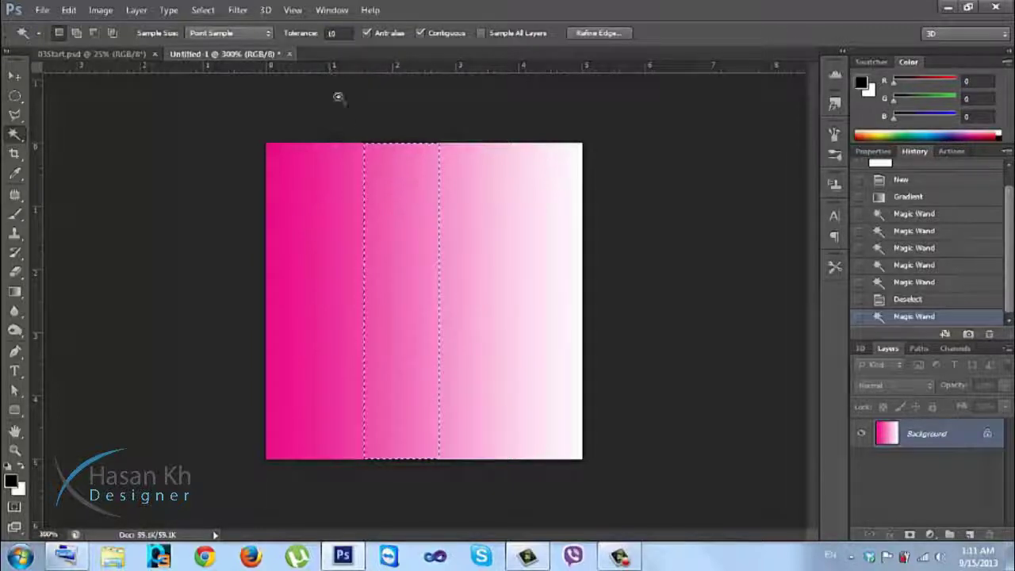
click(353, 164)
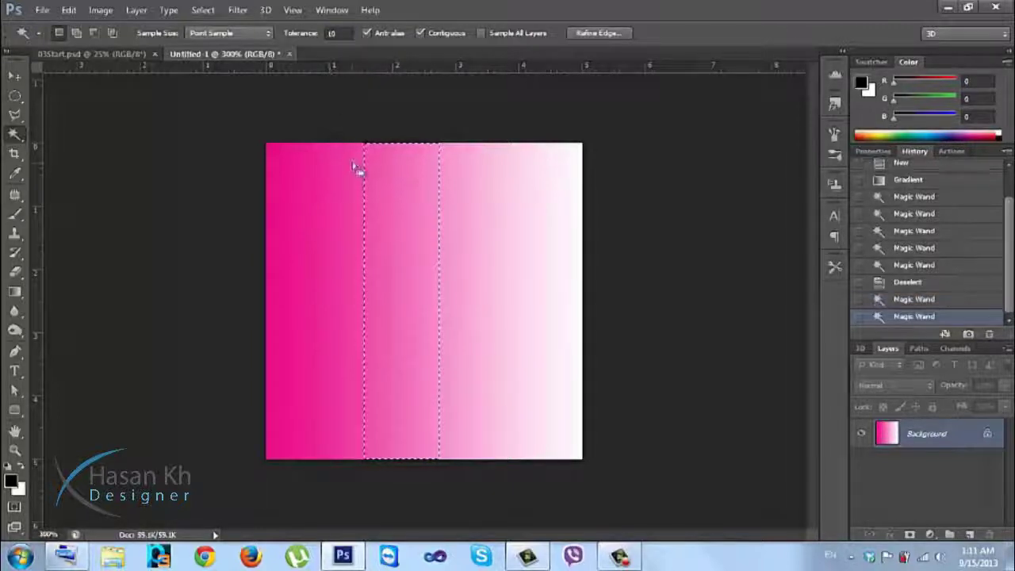
click(406, 230)
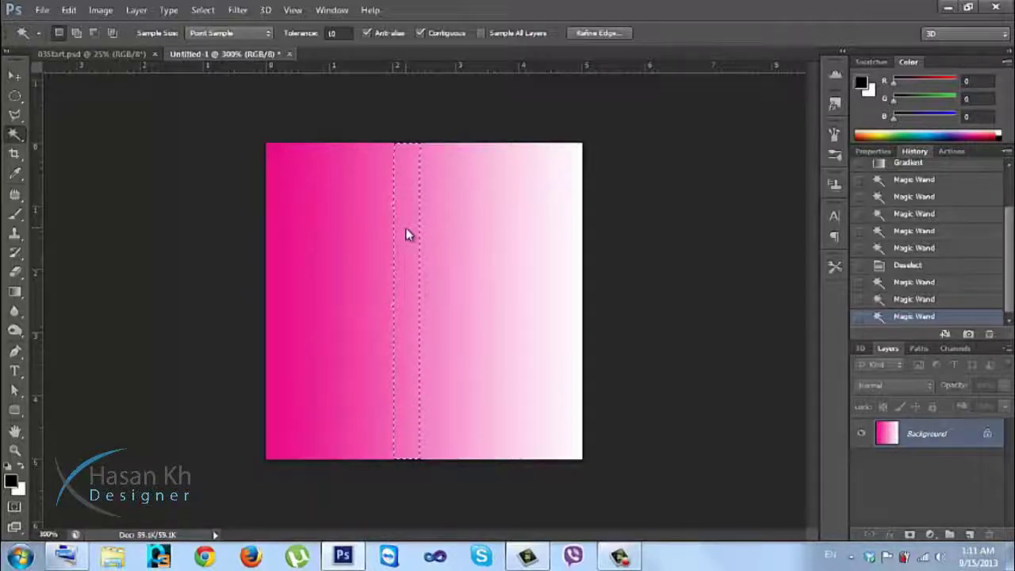
Set the Magic Wand tolerance to 70, sample three different pinks across the gradient, and clear the selection
click(330, 33)
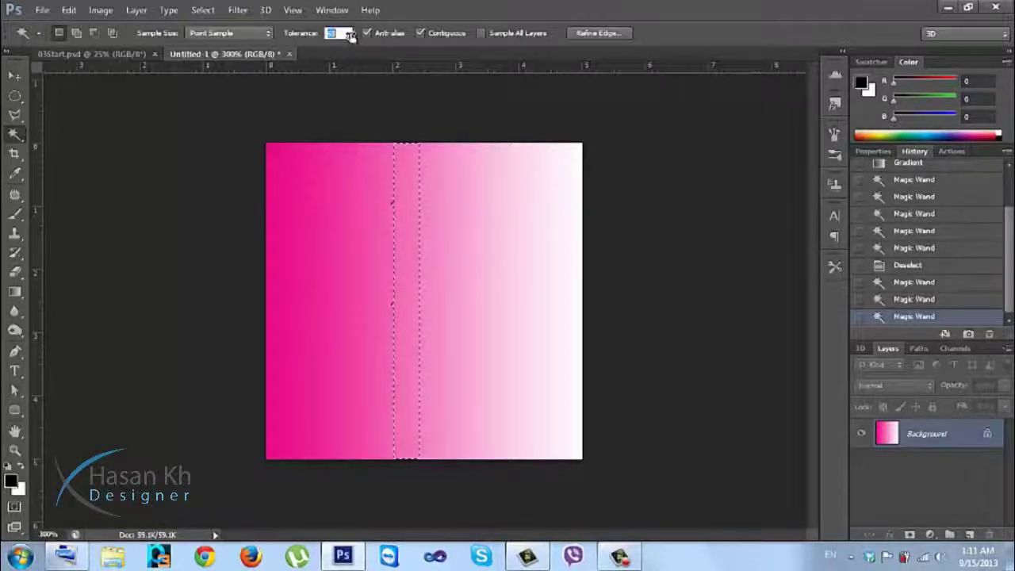
text(70)
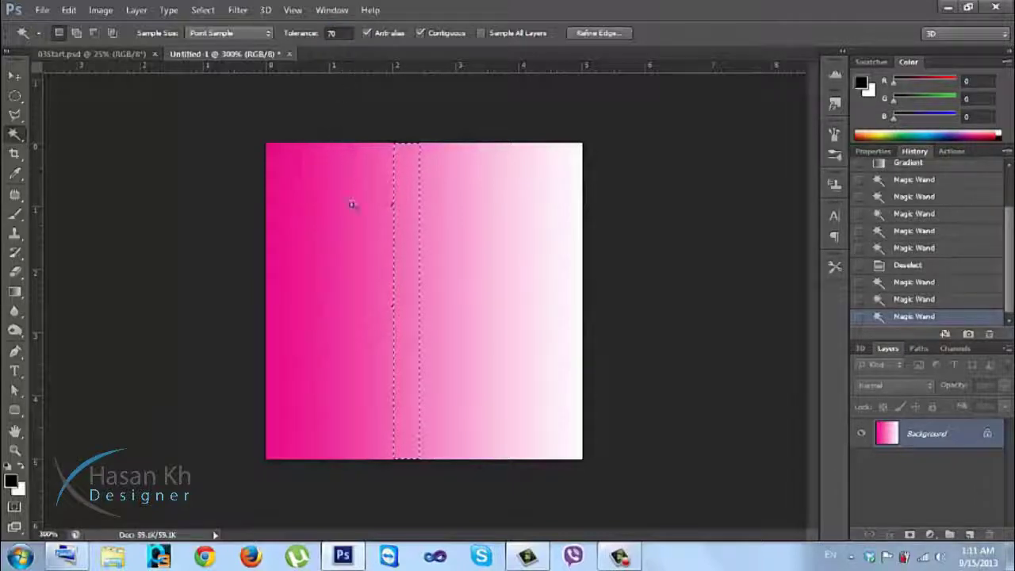
click(360, 232)
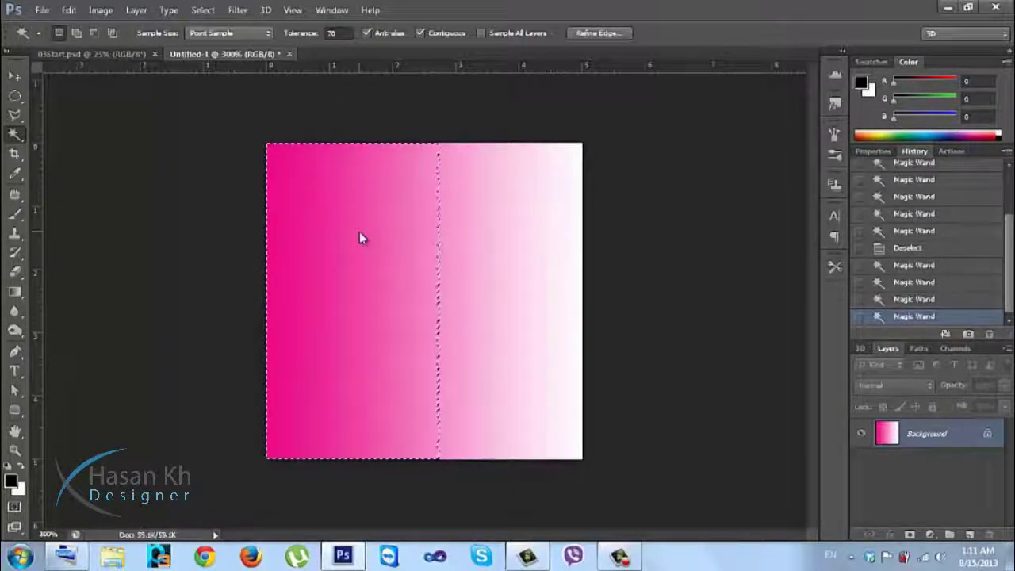
click(452, 216)
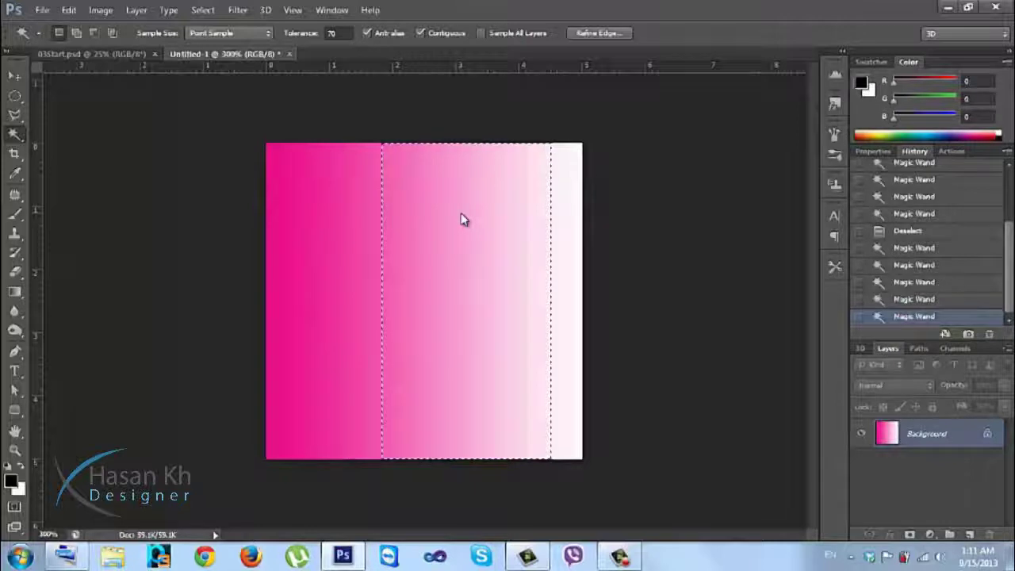
click(375, 179)
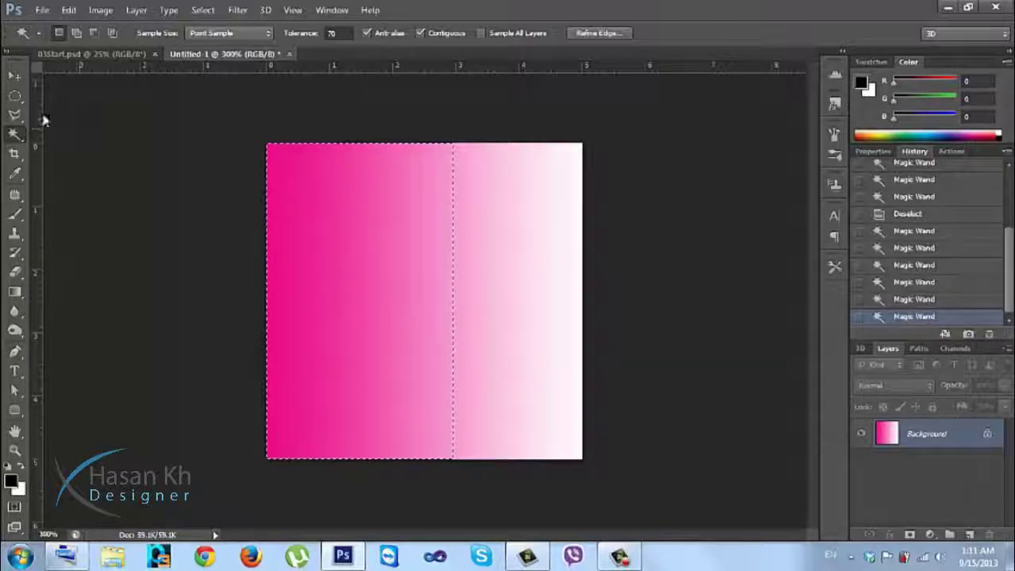
key(ctrl+d)
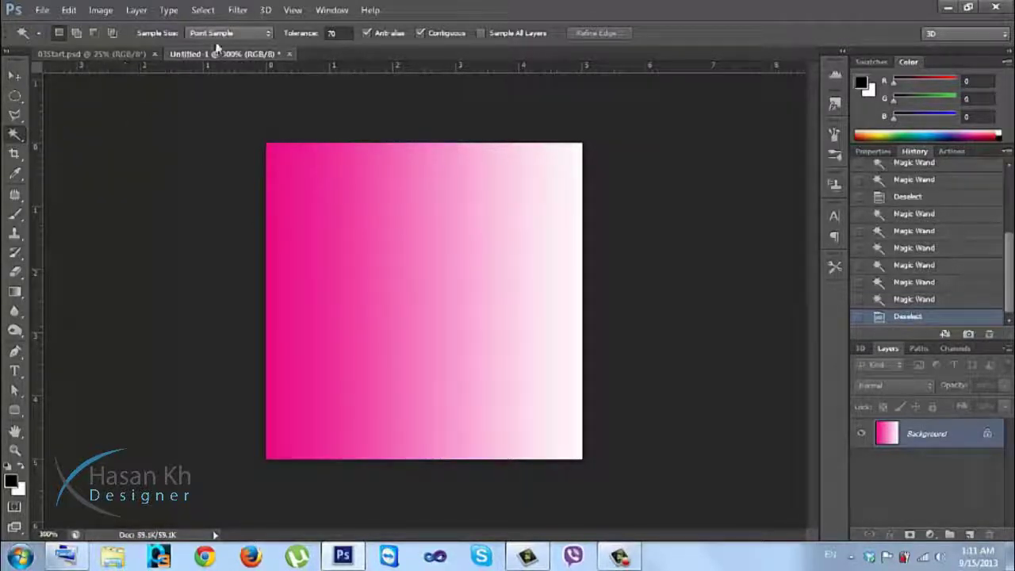
Set the Magic Wand tolerance to 32 and choose Point Sample as the sample size
click(220, 42)
click(212, 41)
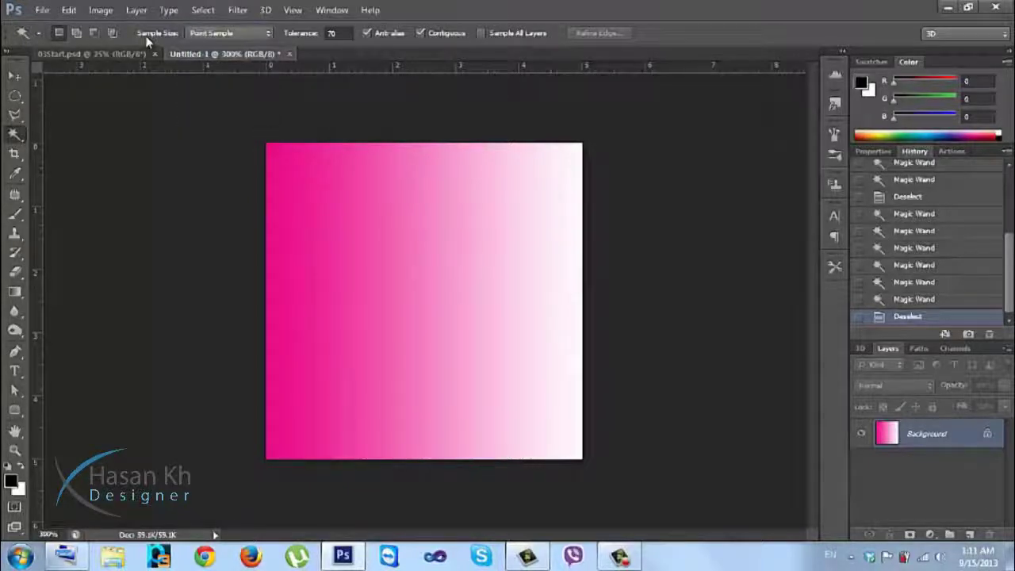
click(205, 35)
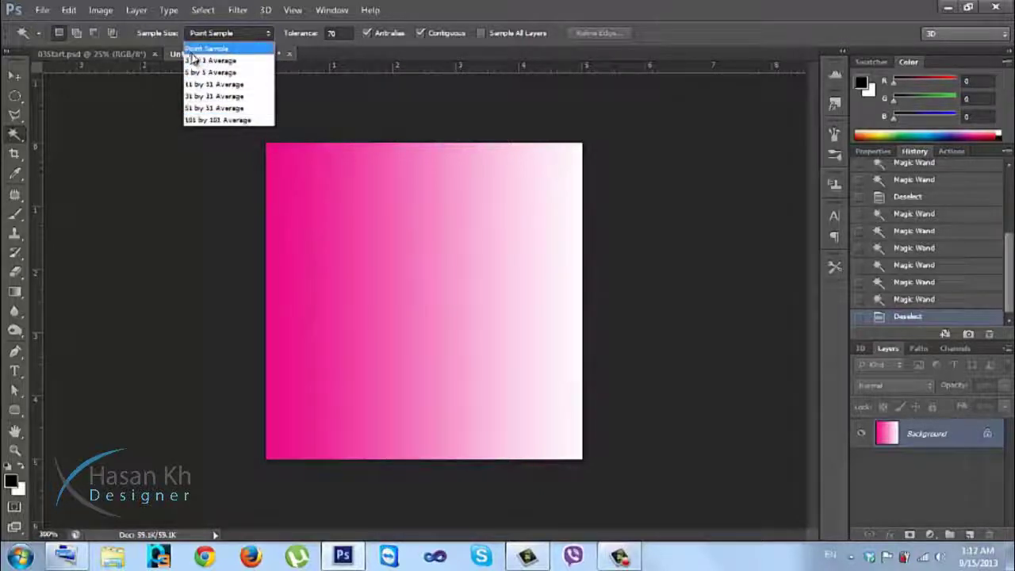
click(198, 49)
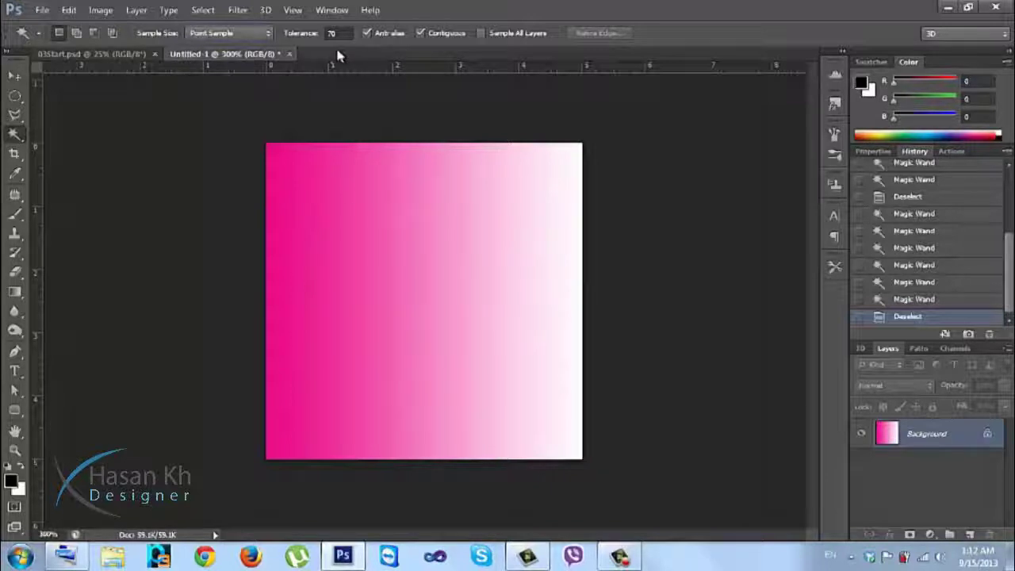
drag(298, 33, 266, 37)
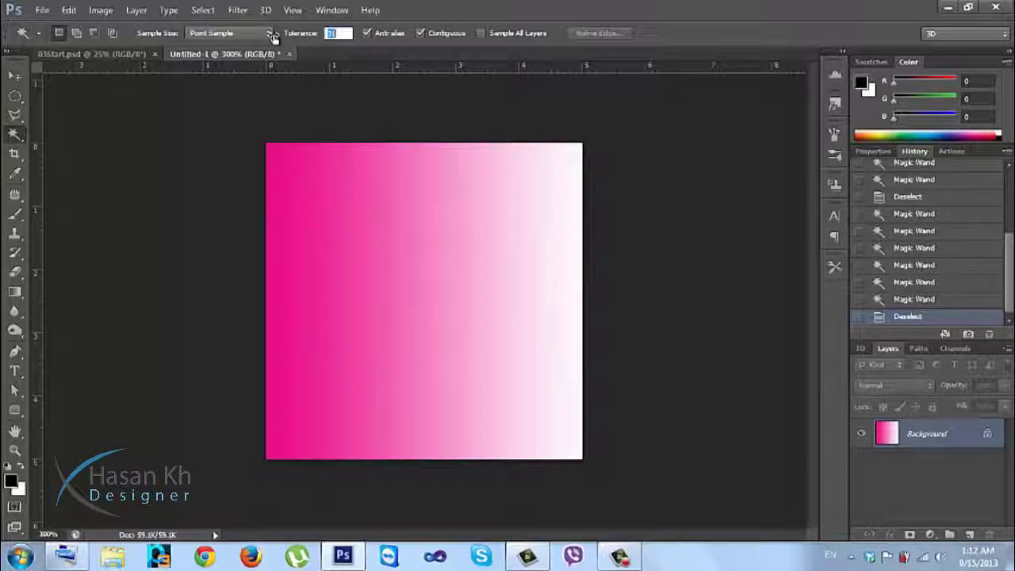
click(246, 34)
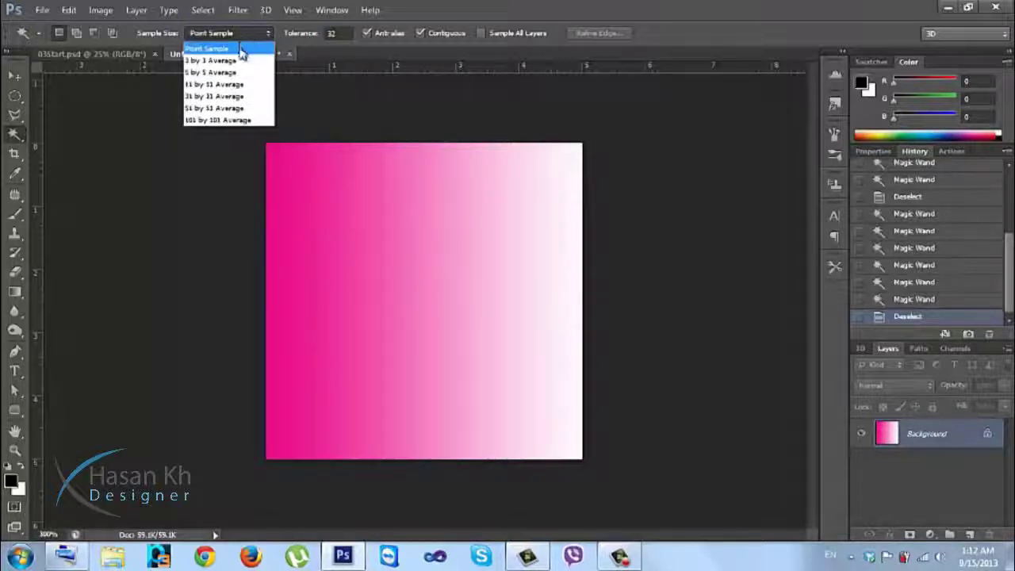
click(238, 46)
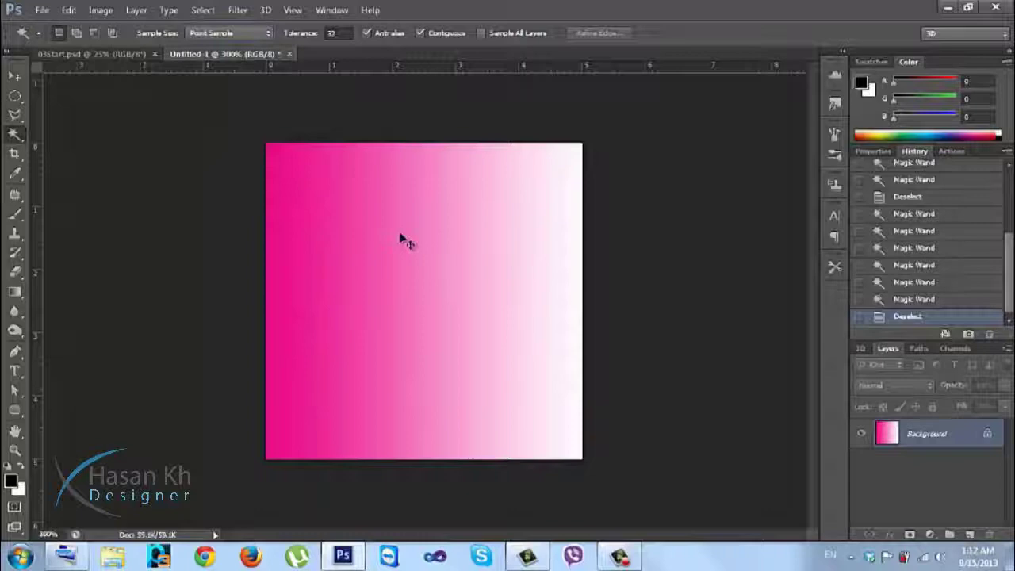
Select the gradient's middle pink with the Magic Wand using a 3 by 3 Average sample size, and clear the selection
scroll(400, 239, up, 10)
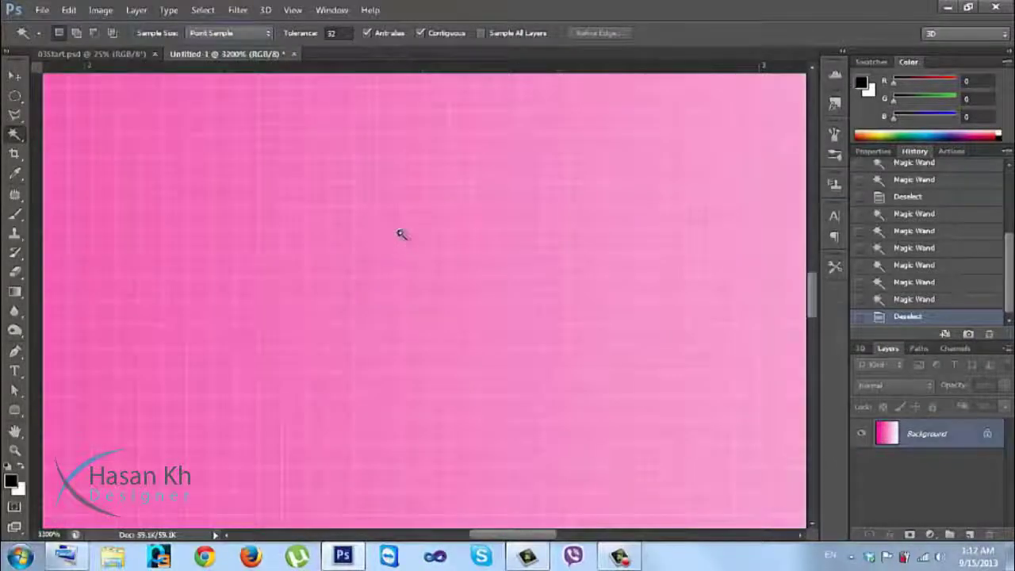
click(413, 225)
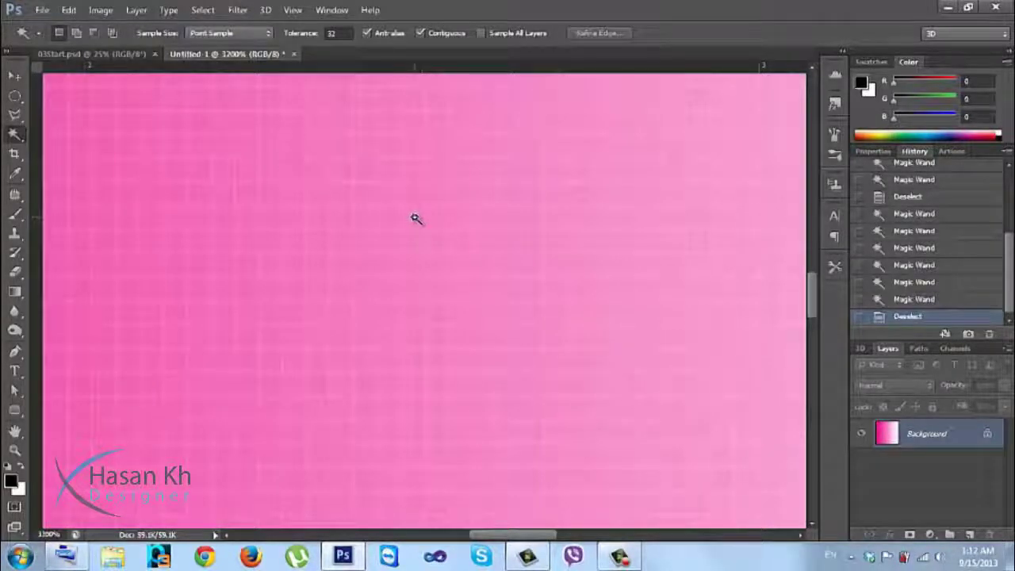
click(267, 33)
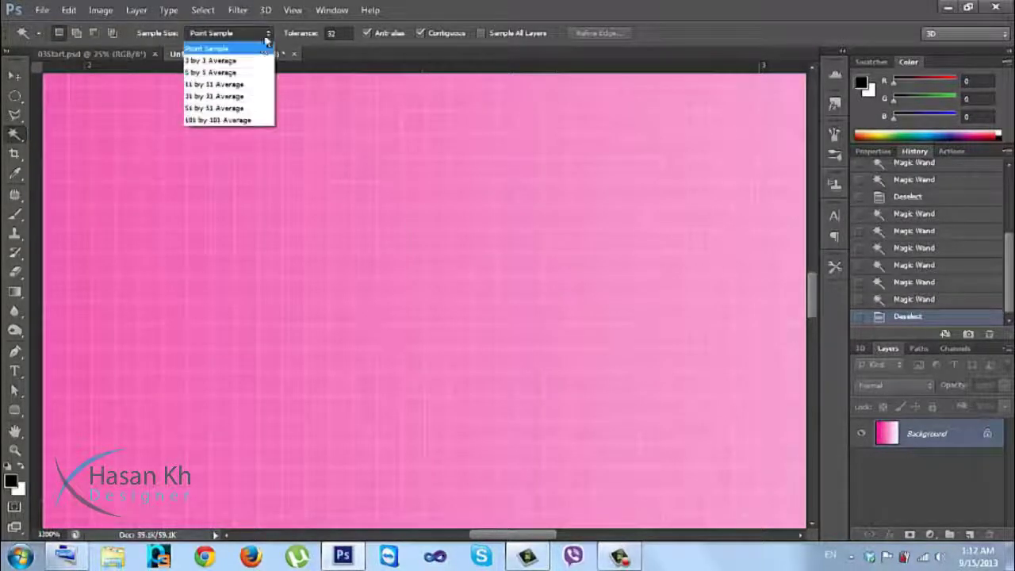
click(255, 64)
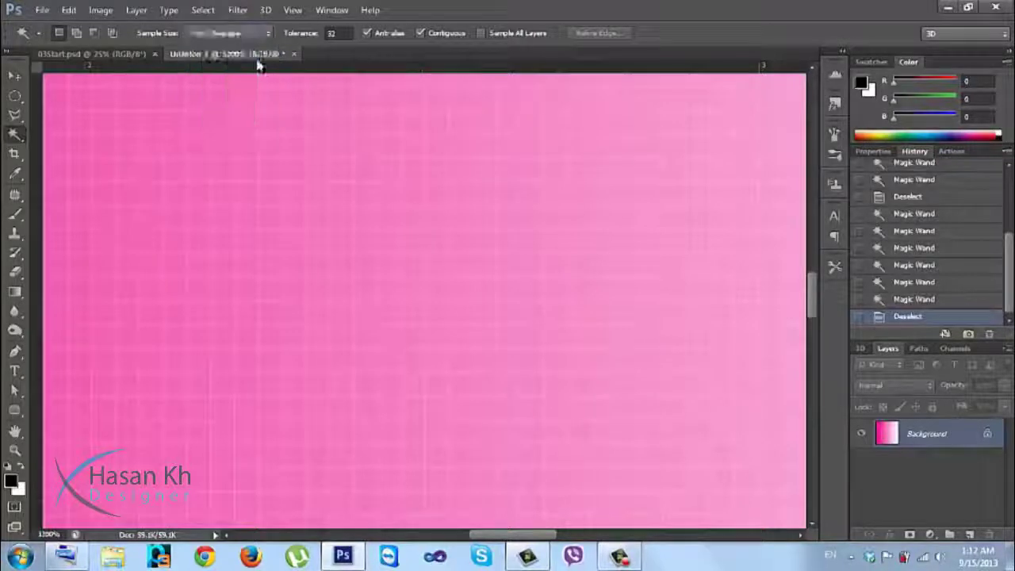
click(438, 241)
key(ctrl+minus)
key(ctrl+minus)
key(ctrl+minus)
key(ctrl+minus)
key(ctrl+minus)
key(ctrl+minus)
key(ctrl+minus)
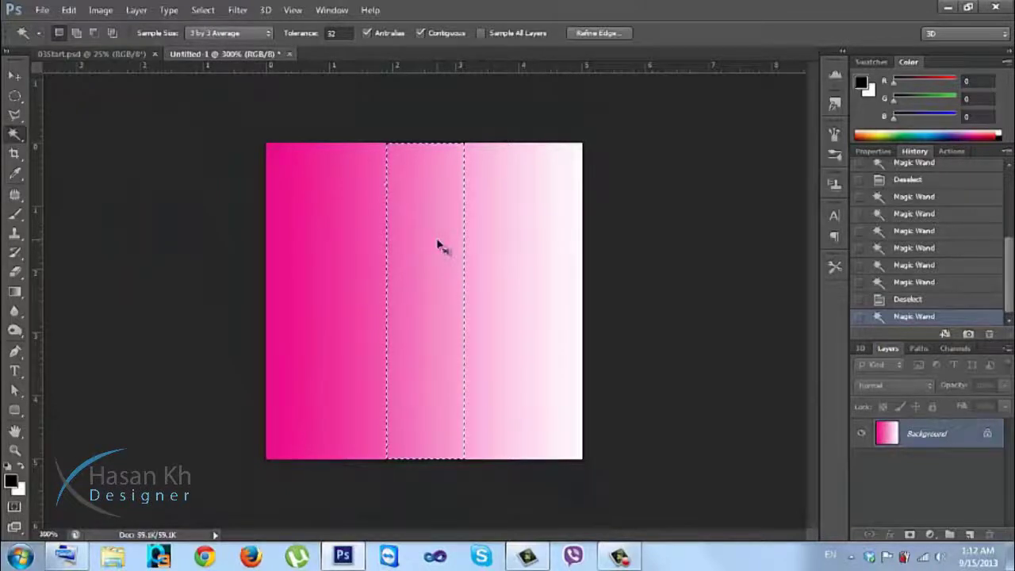
key(ctrl+d)
Sample the middle of the gradient with the Magic Wand set to 101 by 101 Average, and clear the selection
click(212, 34)
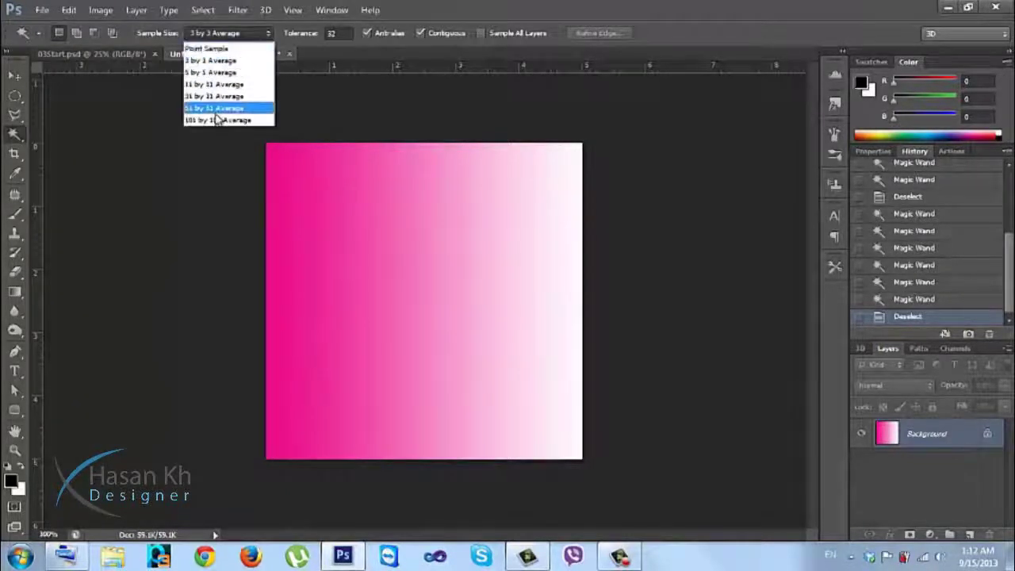
click(223, 121)
click(420, 241)
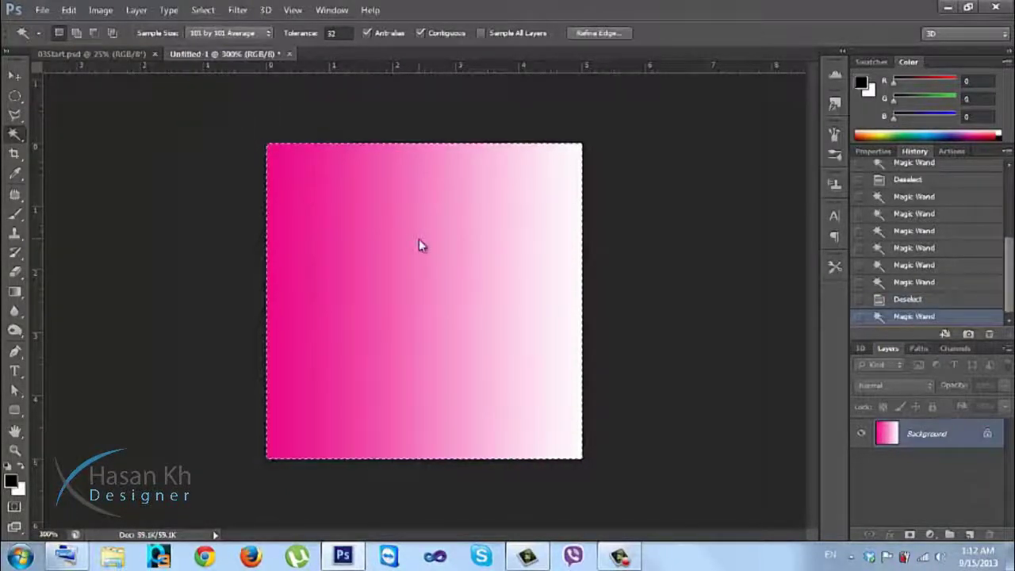
key(ctrl+d)
Set the sample size to 31 by 31 Average and select the gradient's middle pink with the Magic Wand
click(230, 33)
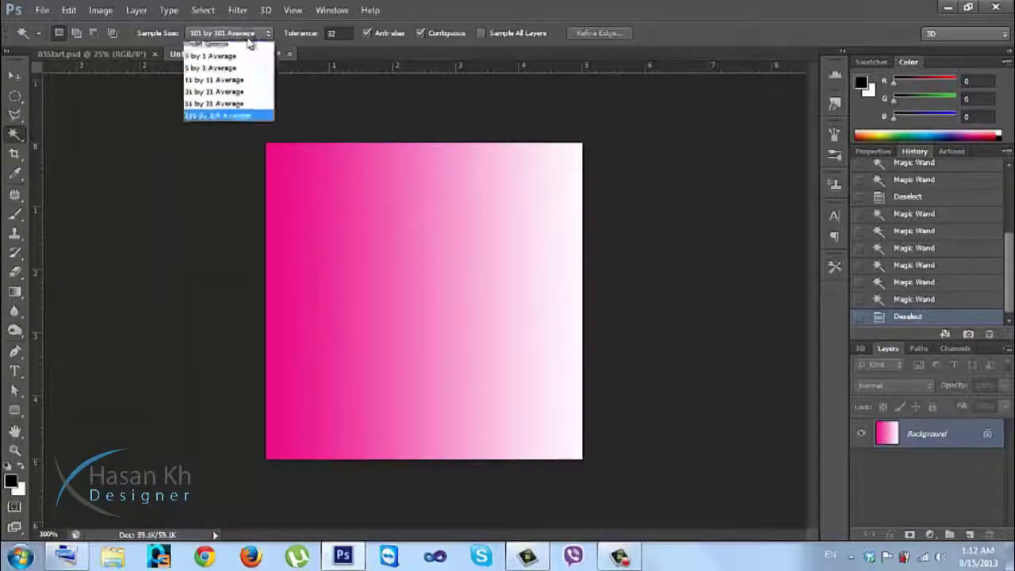
click(241, 94)
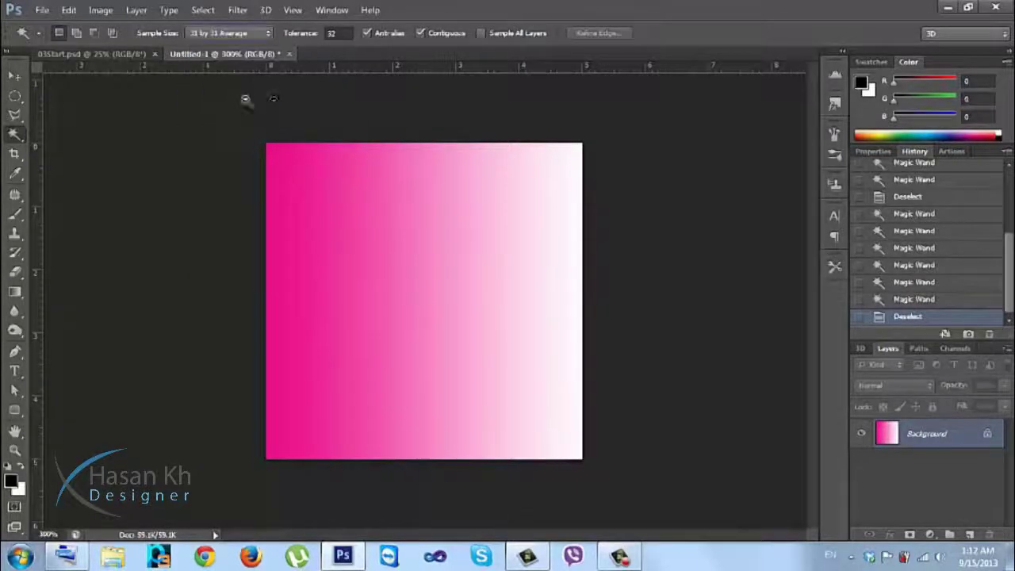
click(420, 286)
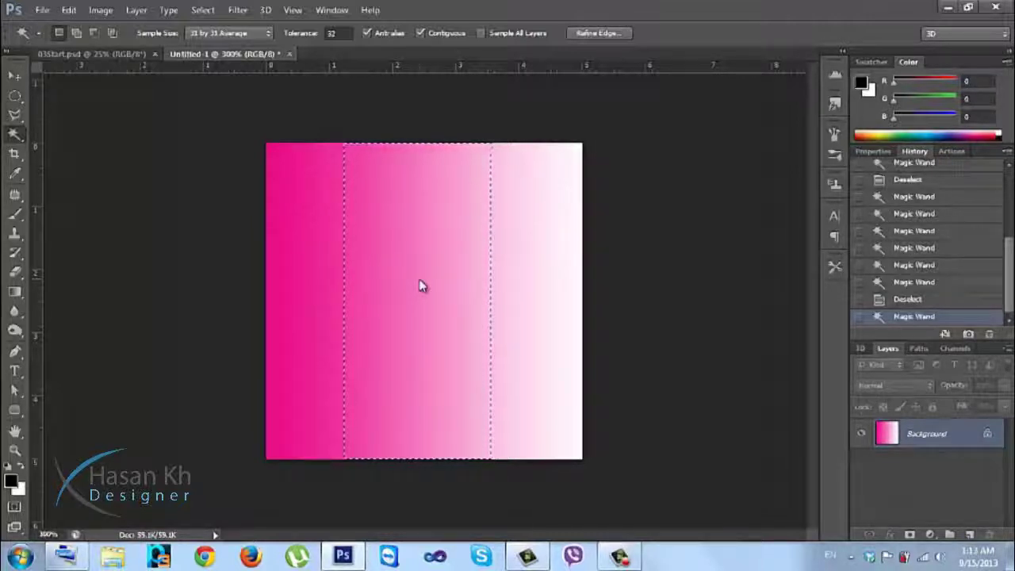
Return the sample size to Point Sample, reselect the gradient's middle pink, and clear the selection
click(202, 34)
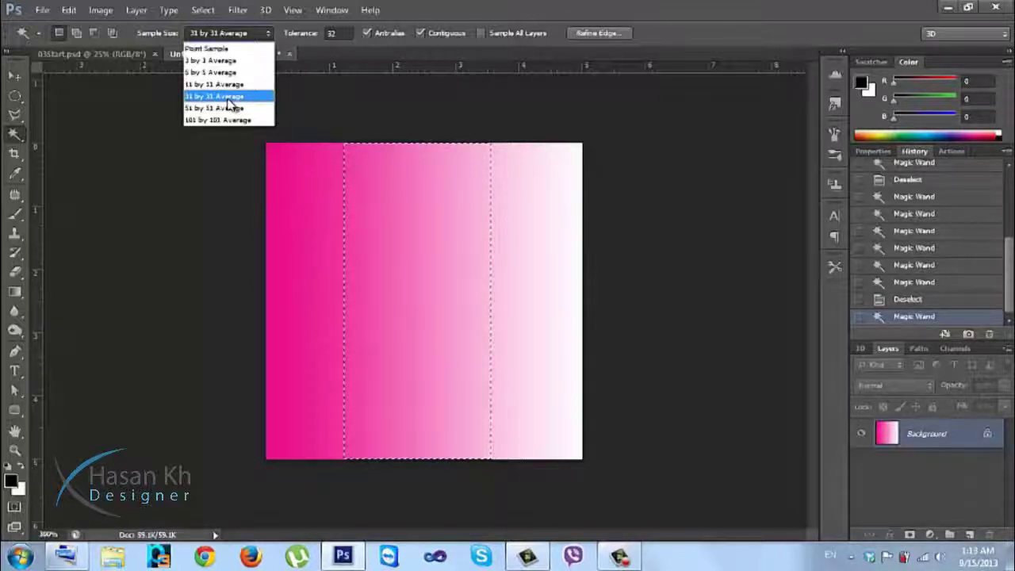
click(210, 53)
key(ctrl+d)
click(410, 220)
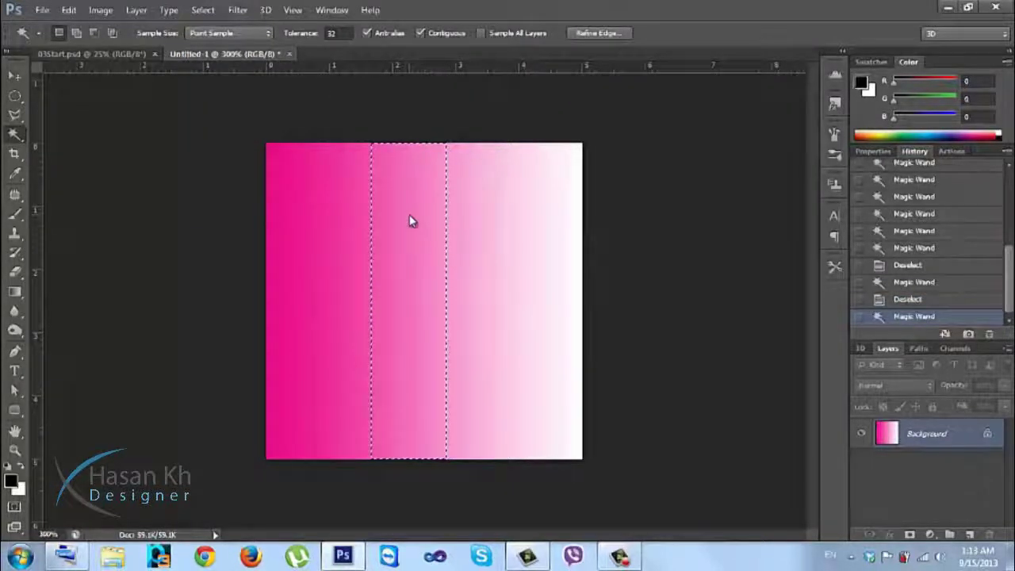
key(ctrl+d)
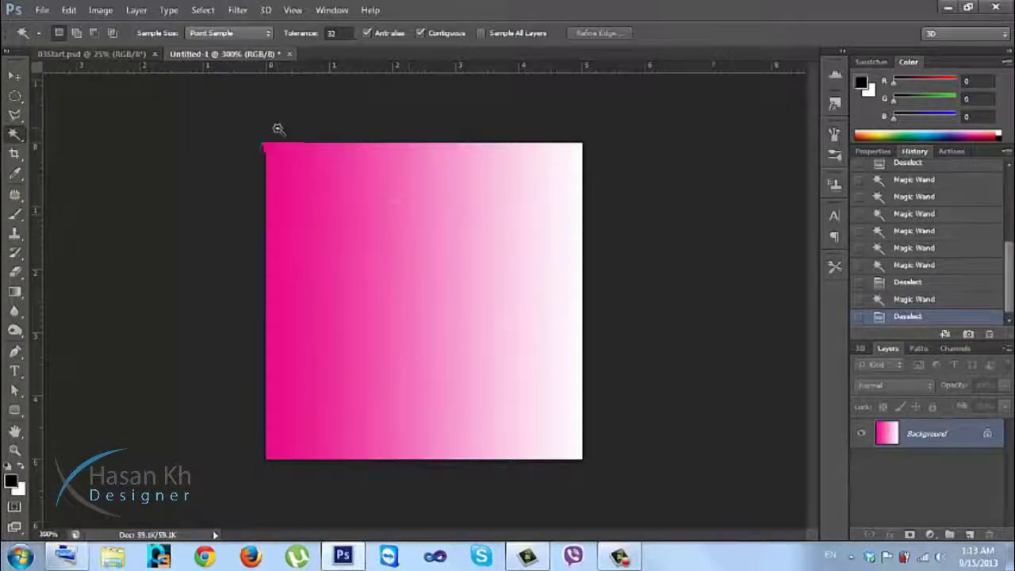
Switch to the Quick Selection tool, reduce its brush size to 20, paint a selection across the gradient, and deselect it
click(17, 141)
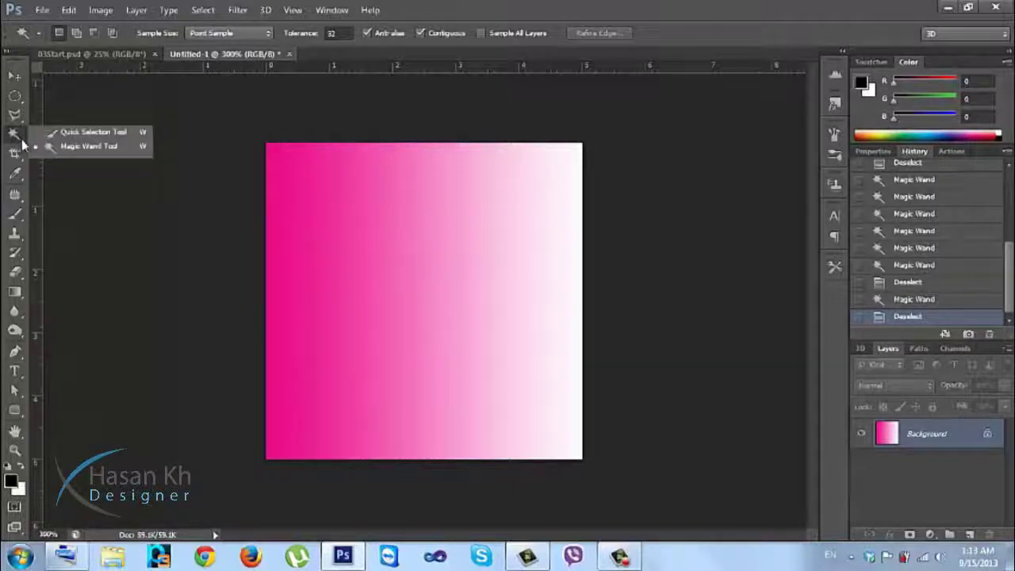
click(47, 133)
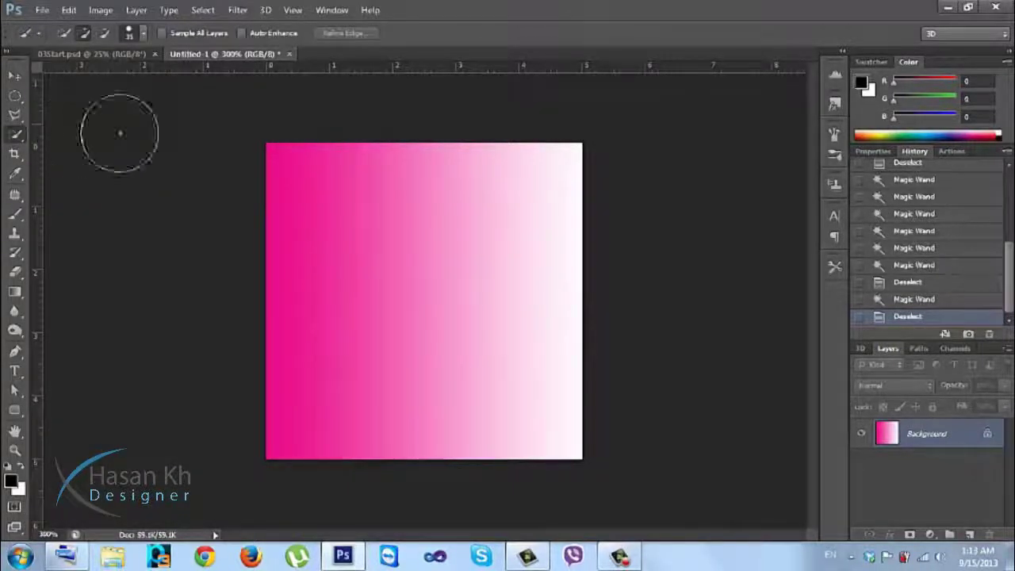
key(bracketleft)
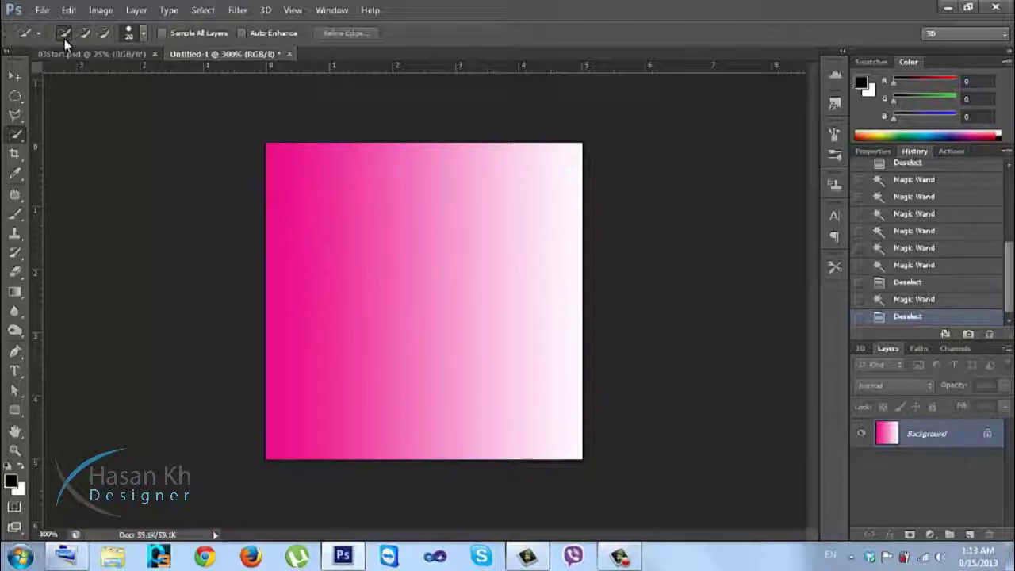
drag(333, 224, 379, 231)
click(456, 287)
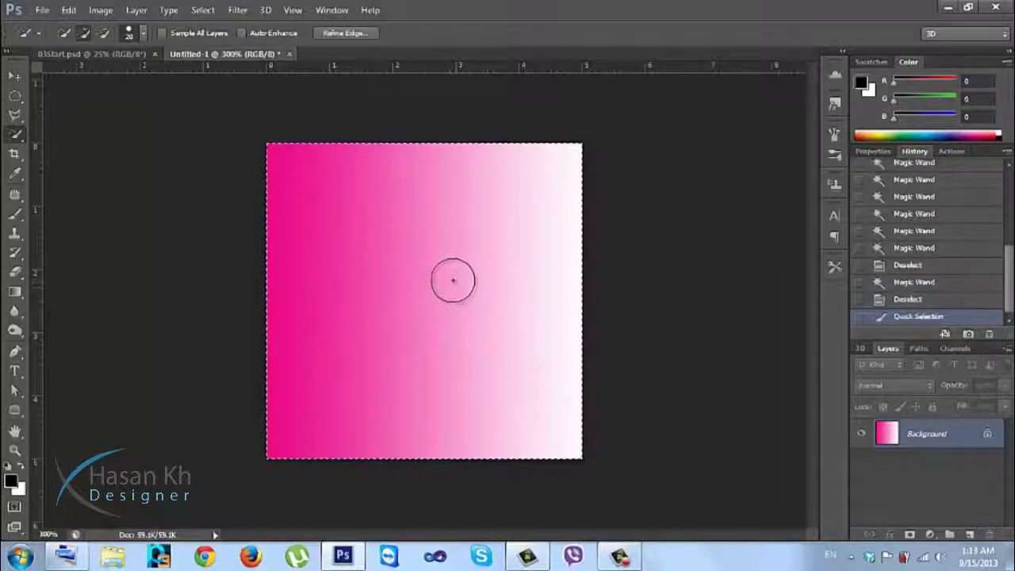
key(ctrl+d)
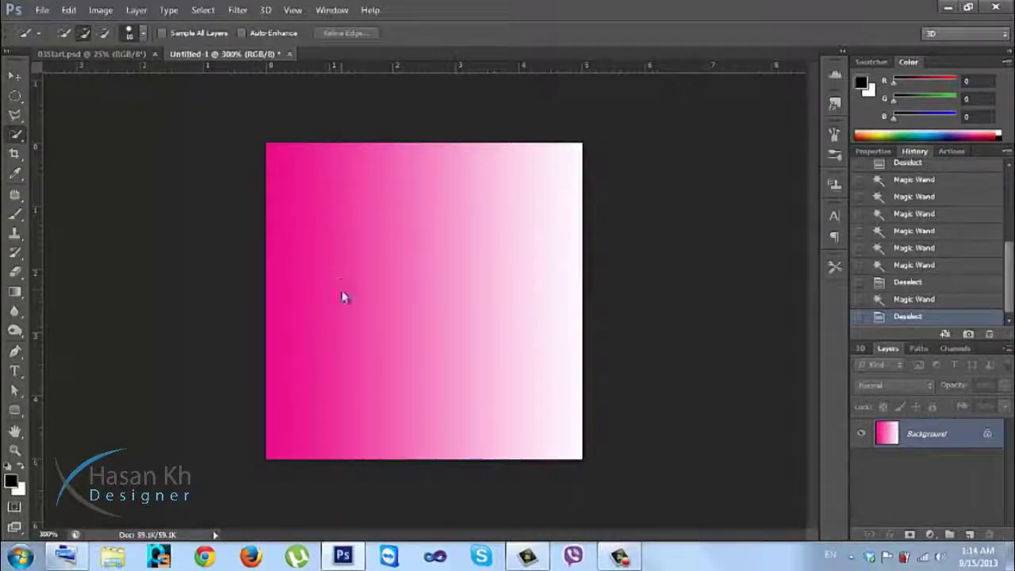
Set the Quick Selection brush size to 15 px and lower its spacing
right_click(342, 292)
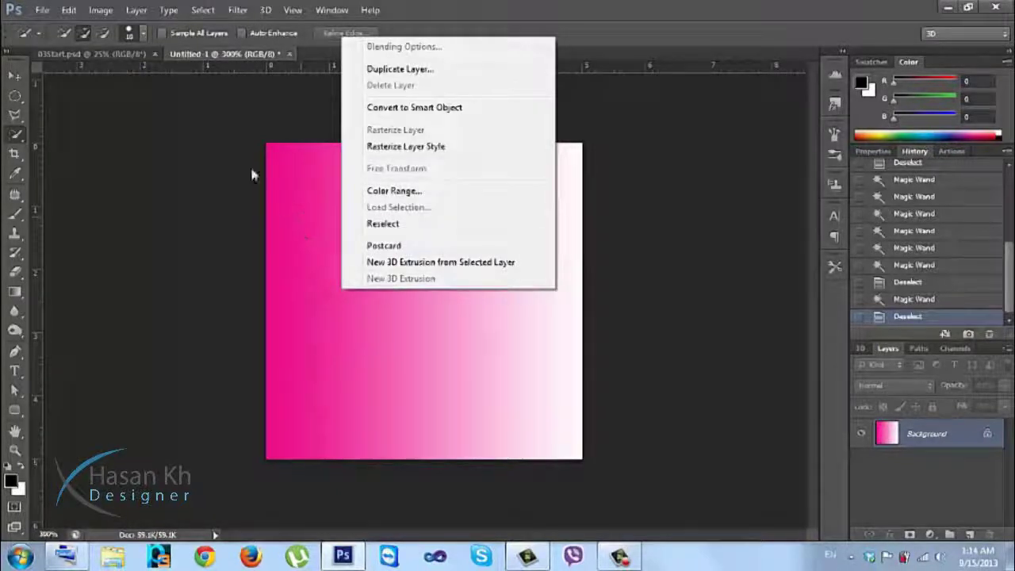
click(143, 33)
click(143, 33)
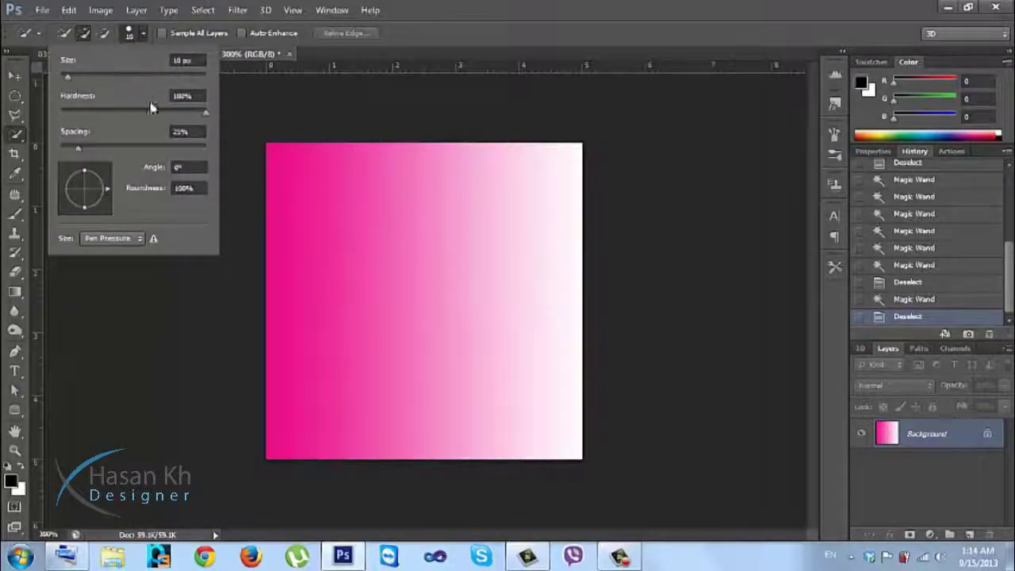
mouse_move(72, 76)
mouse_down()
mouse_move(91, 80)
mouse_move(71, 77)
mouse_up()
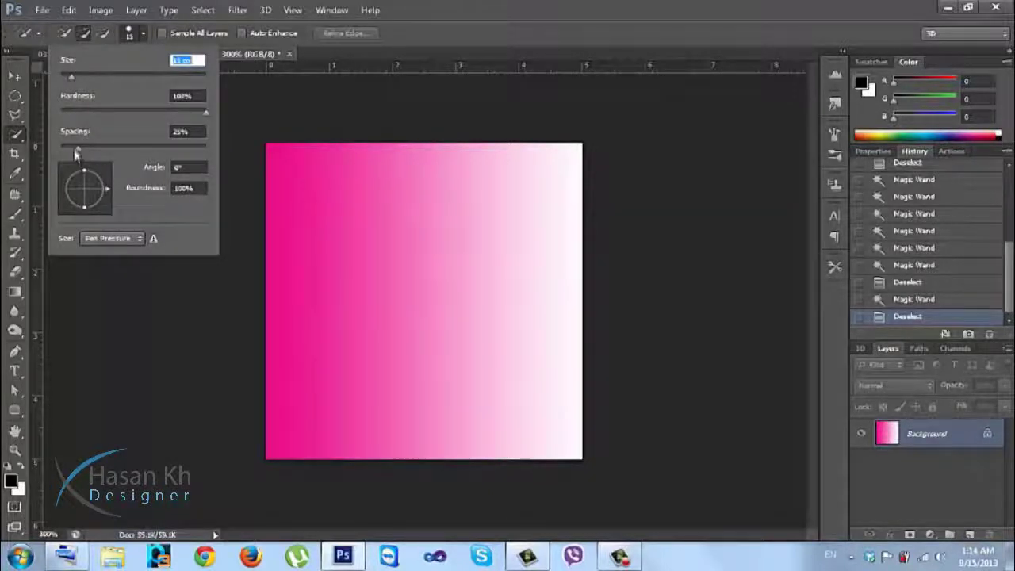
drag(78, 151, 88, 151)
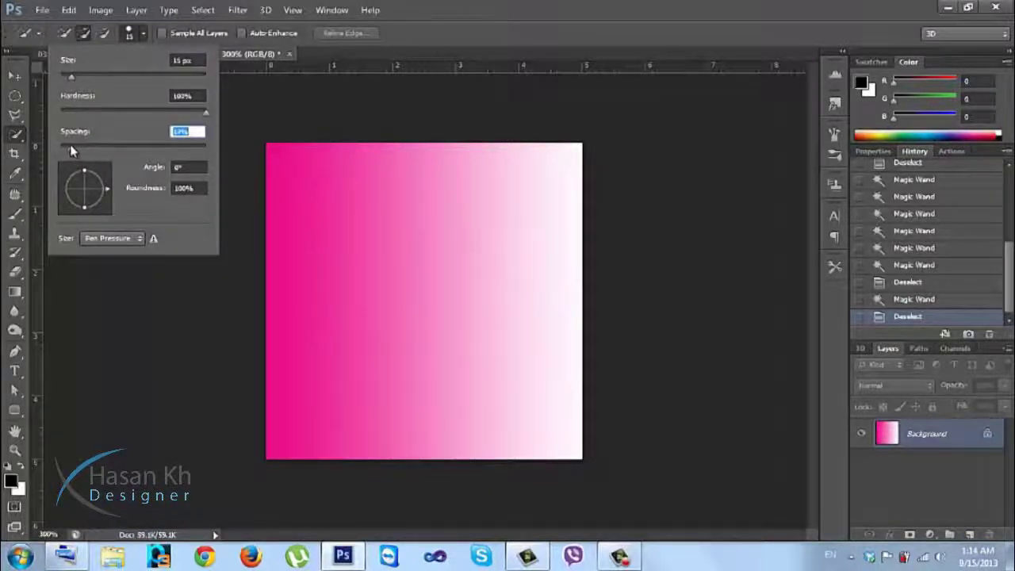
click(144, 34)
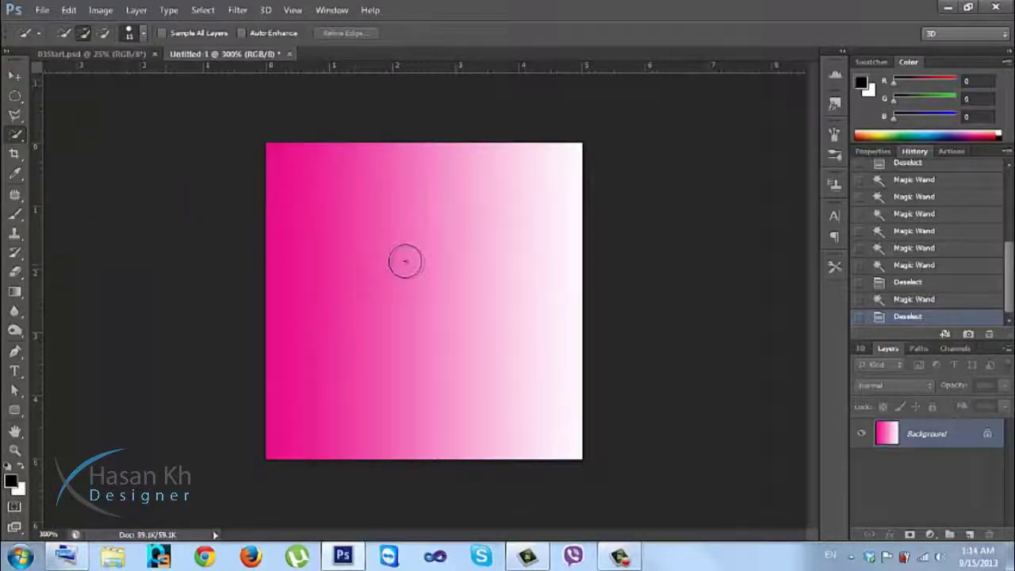
Try the Quick Selection brush on the middle of the gradient and undo the resulting selections
drag(403, 259, 410, 361)
key(ctrl+z)
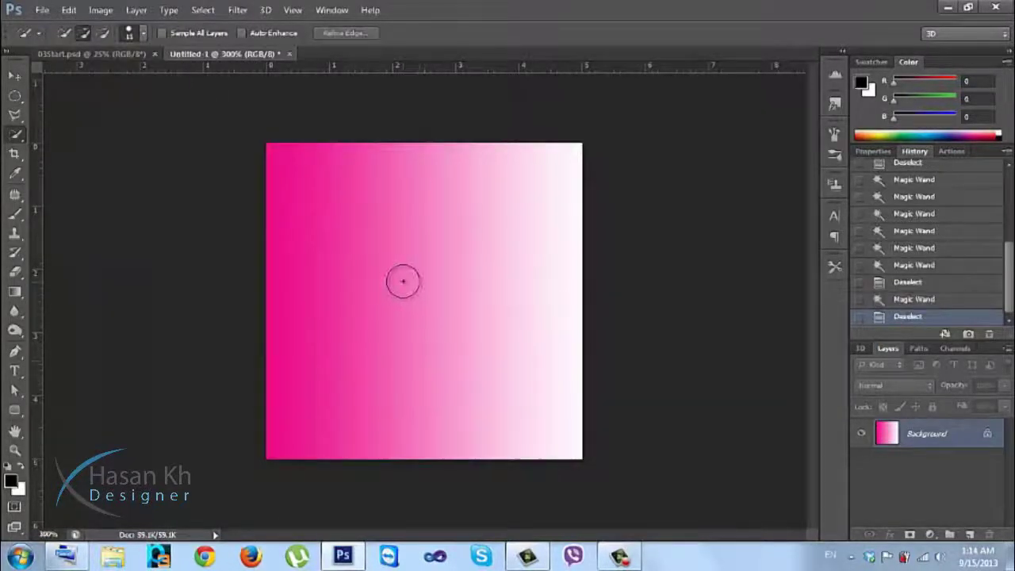
key(ctrl+z)
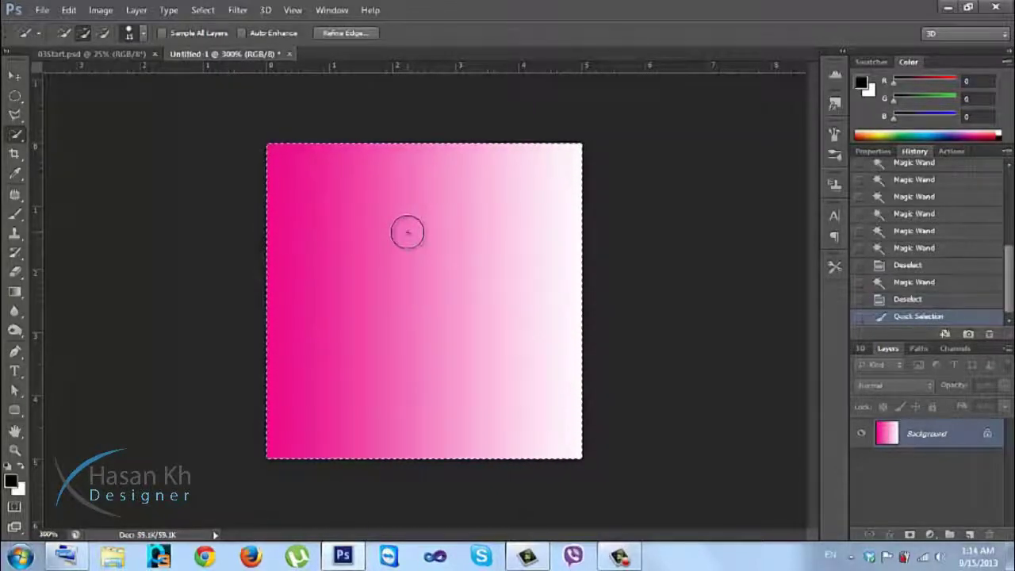
key(ctrl+z)
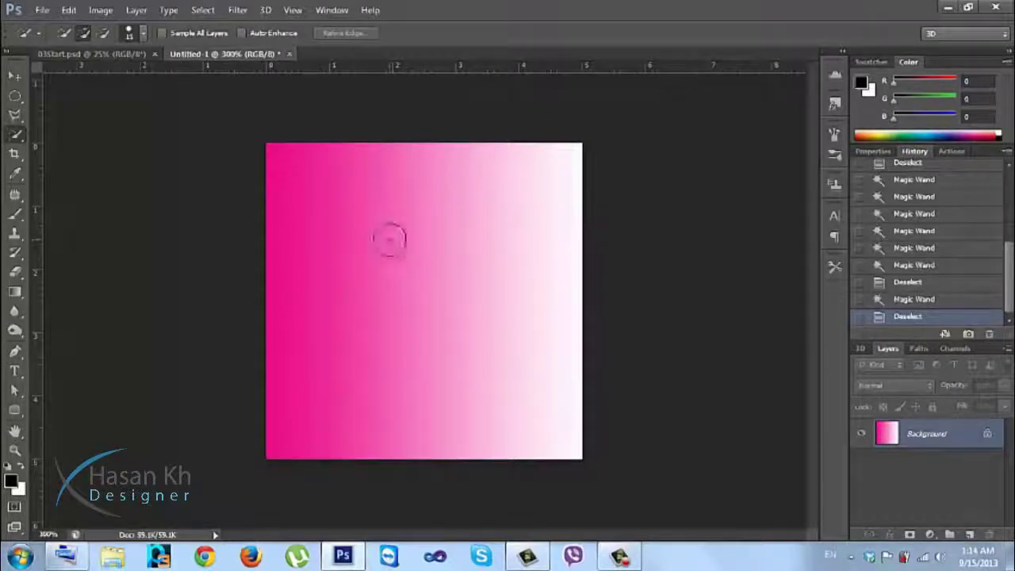
click(389, 240)
key(ctrl+z)
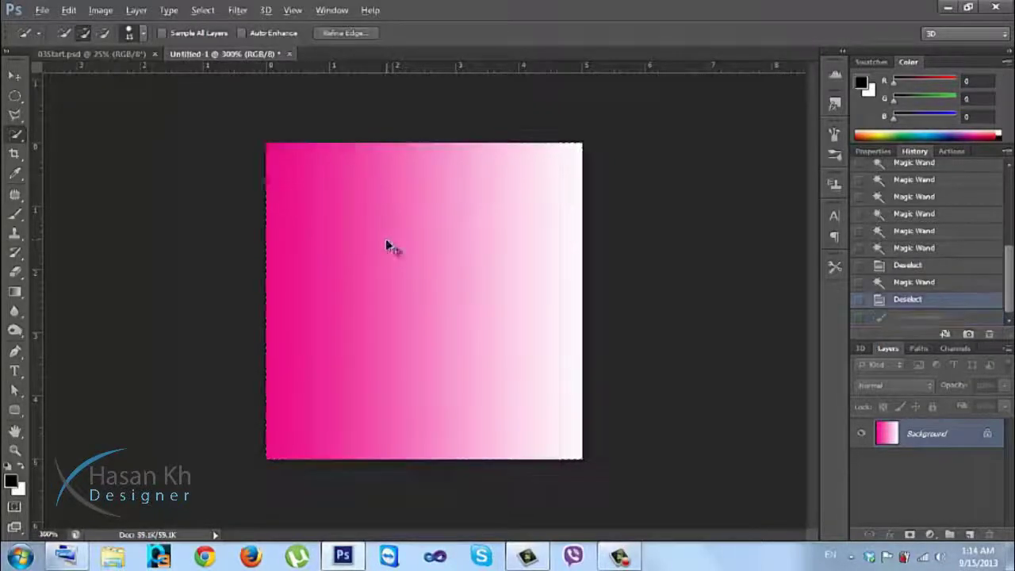
Fill the canvas with white and draw a circular marquee selection about two ruler units wide, slightly right of the canvas centre
key(alt+BackSpace)
key(ctrl+BackSpace)
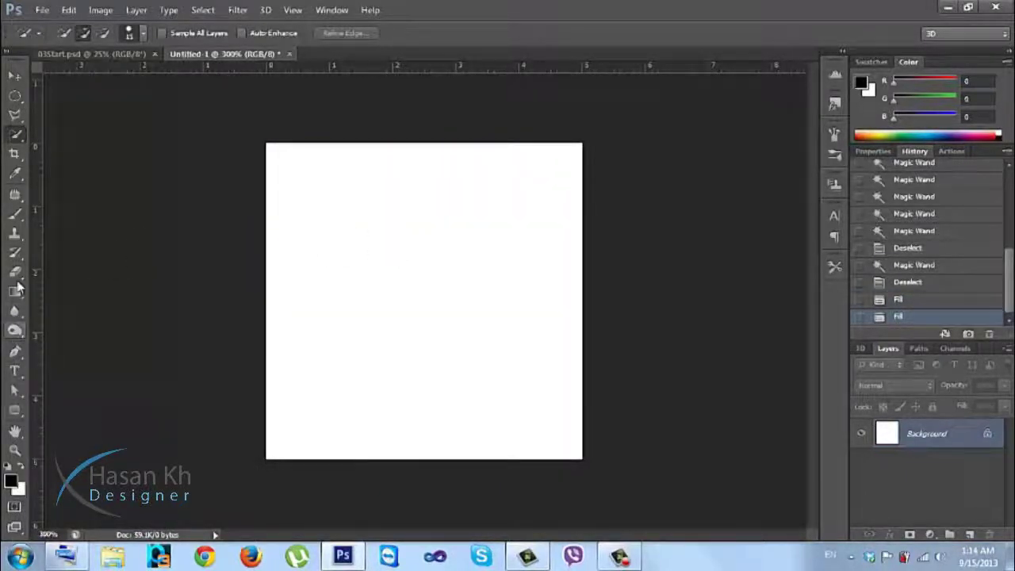
click(14, 95)
drag(515, 209, 397, 360)
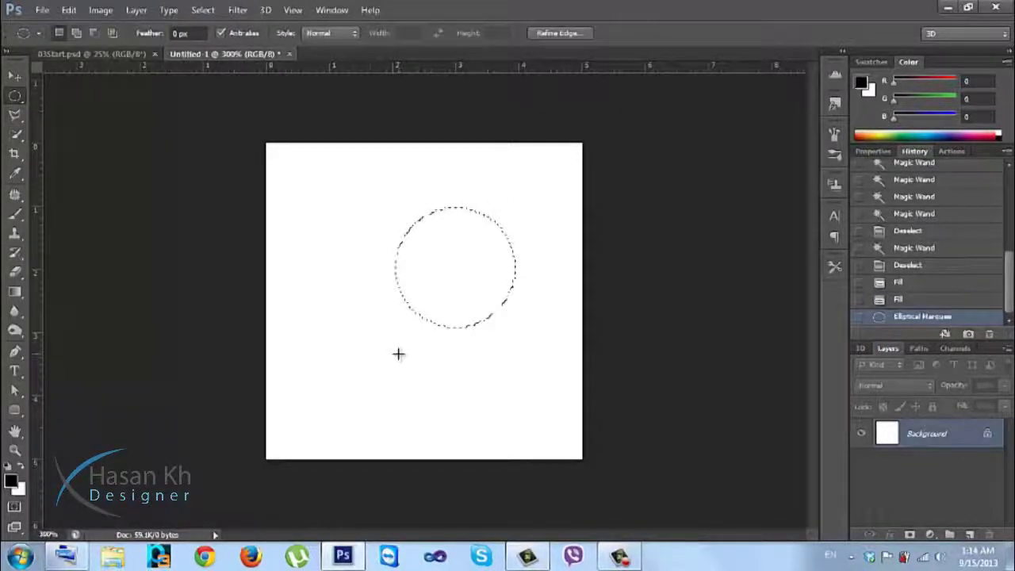
Set the foreground color to pure red with R 255, G 0, B 0 and fill the circular selection
click(11, 480)
text(255)
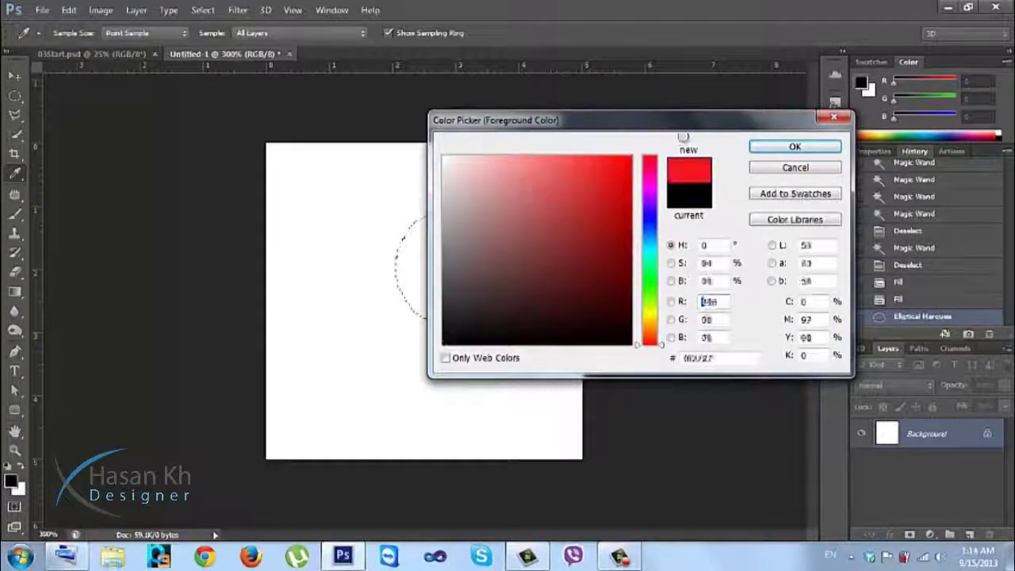
click(810, 152)
key(alt+BackSpace)
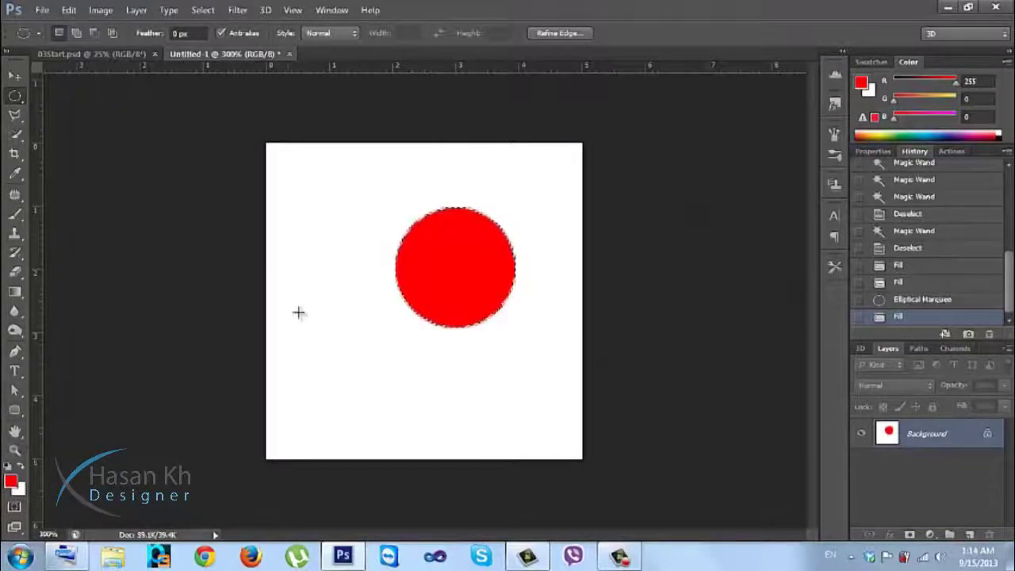
Move the circular selection left so it overlaps the red circle, fill it with blue #001eff, and deselect
drag(457, 251, 399, 257)
key(i)
click(12, 479)
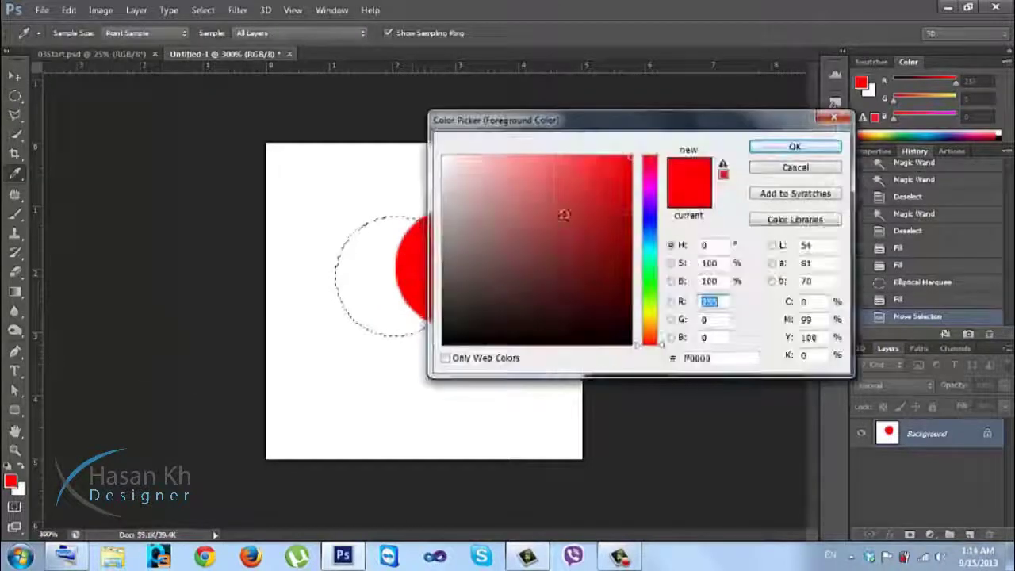
click(649, 223)
click(757, 145)
key(m)
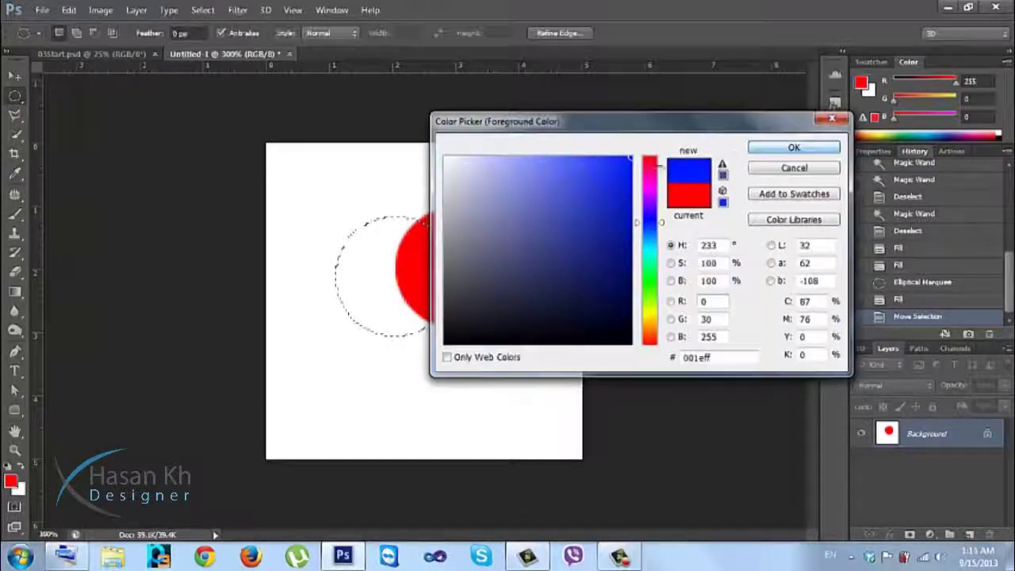
key(alt+BackSpace)
click(553, 199)
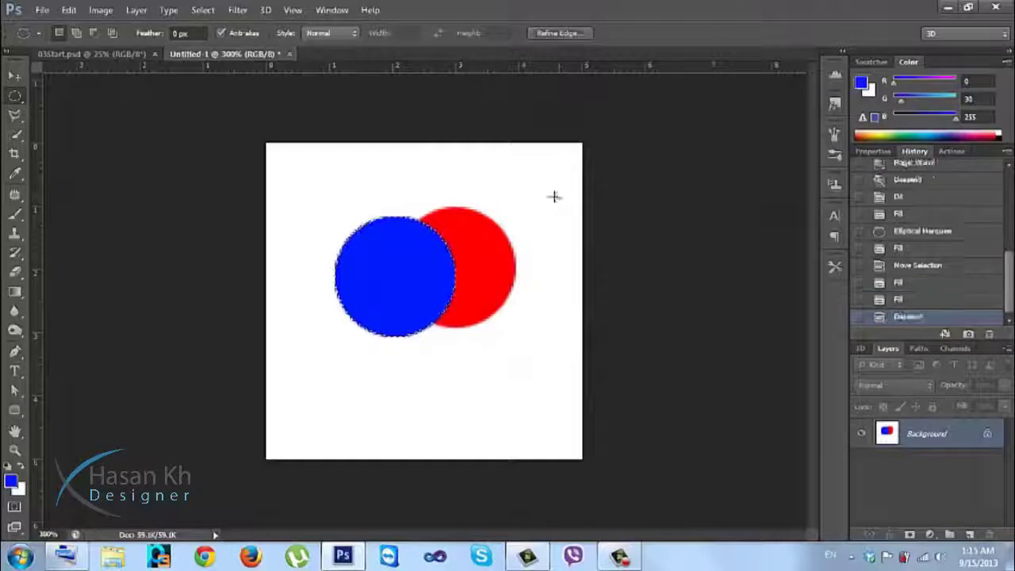
Quick-select the red shape, add the blue circle to the selection, and undo both selections
click(14, 134)
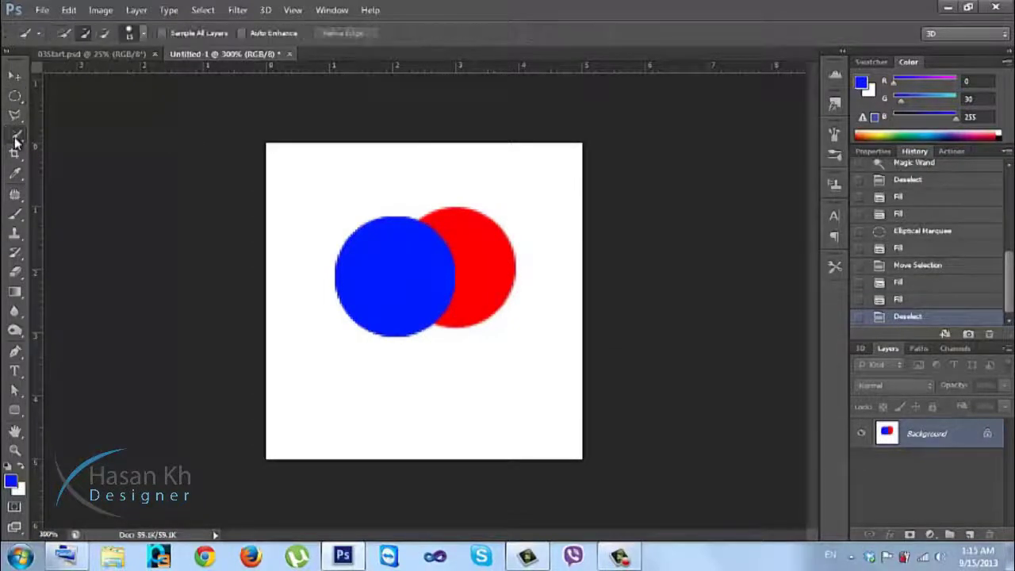
click(489, 249)
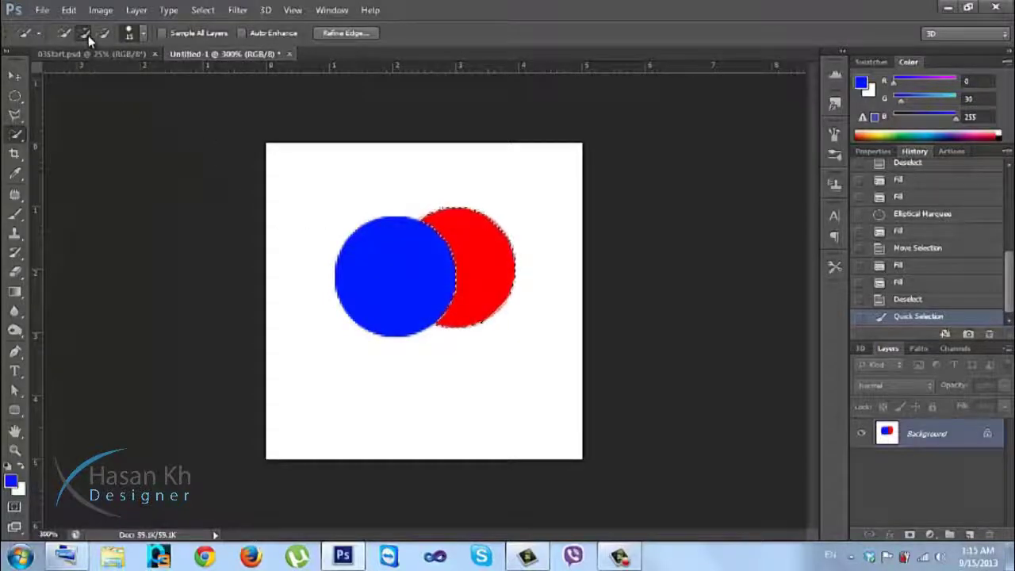
click(365, 284)
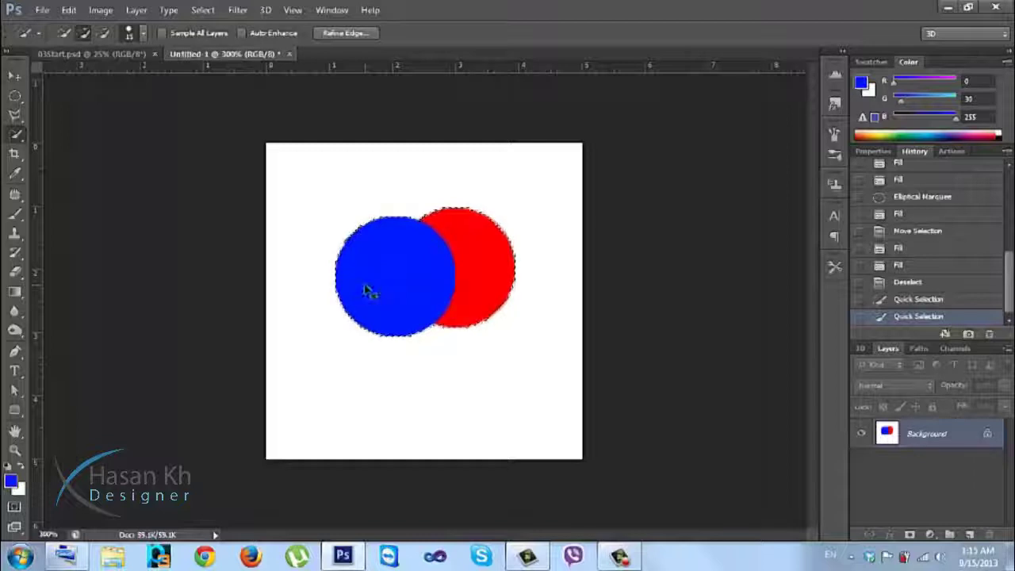
key(ctrl+z)
key(ctrl+alt+z)
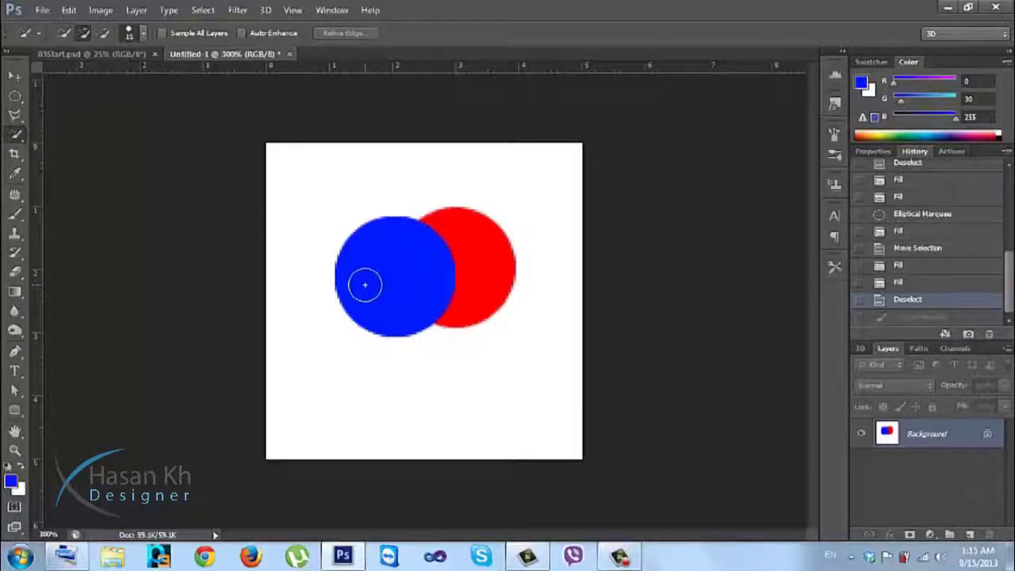
Use the Magic Wand at tolerance 32 on the border between the circles, inspect the selected pixels up close, and undo the selection
click(22, 139)
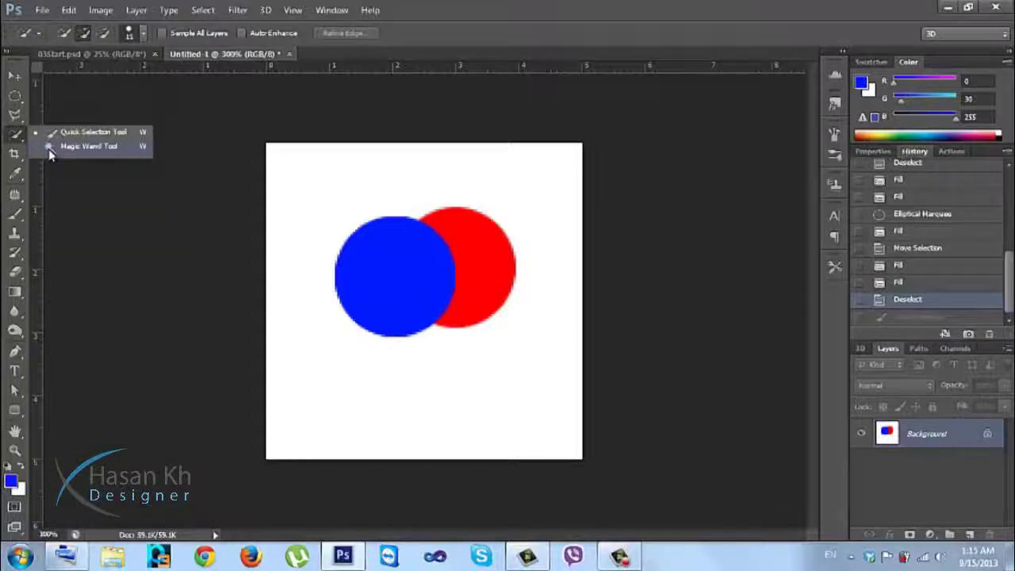
click(49, 148)
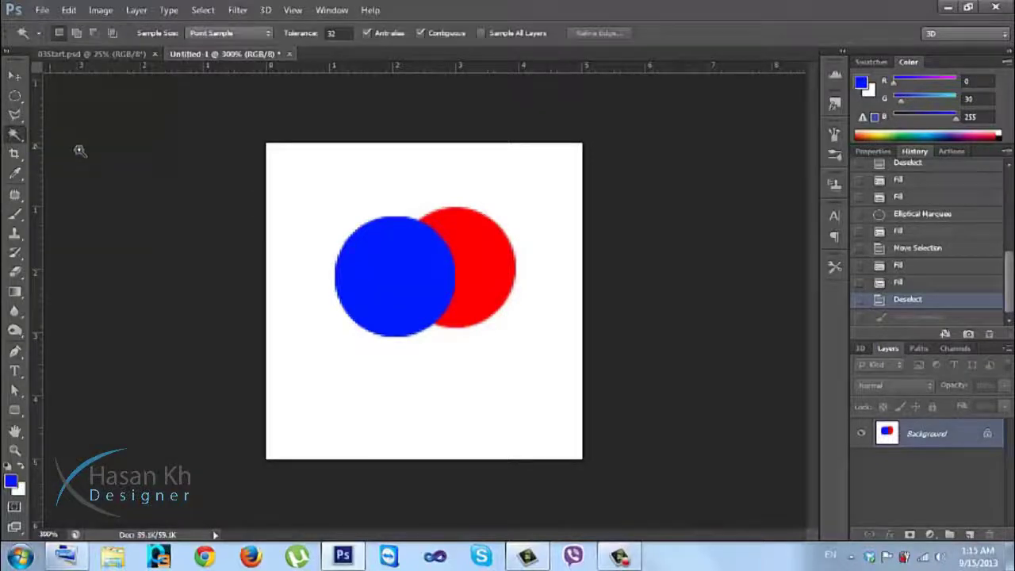
click(450, 254)
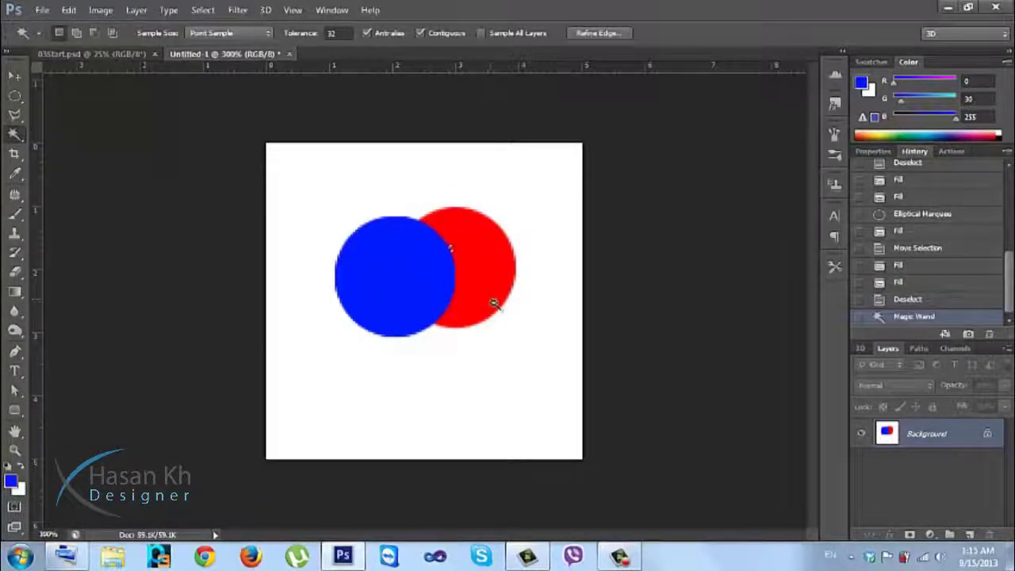
key(ctrl+plus)
key(ctrl+plus)
key(ctrl+plus)
key(ctrl+plus)
key(ctrl+plus)
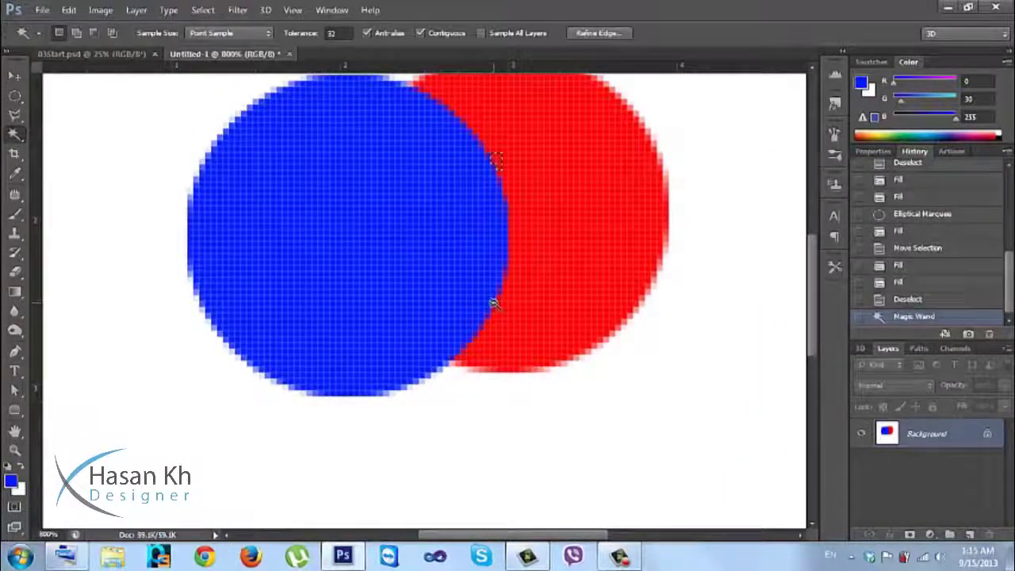
key(ctrl+z)
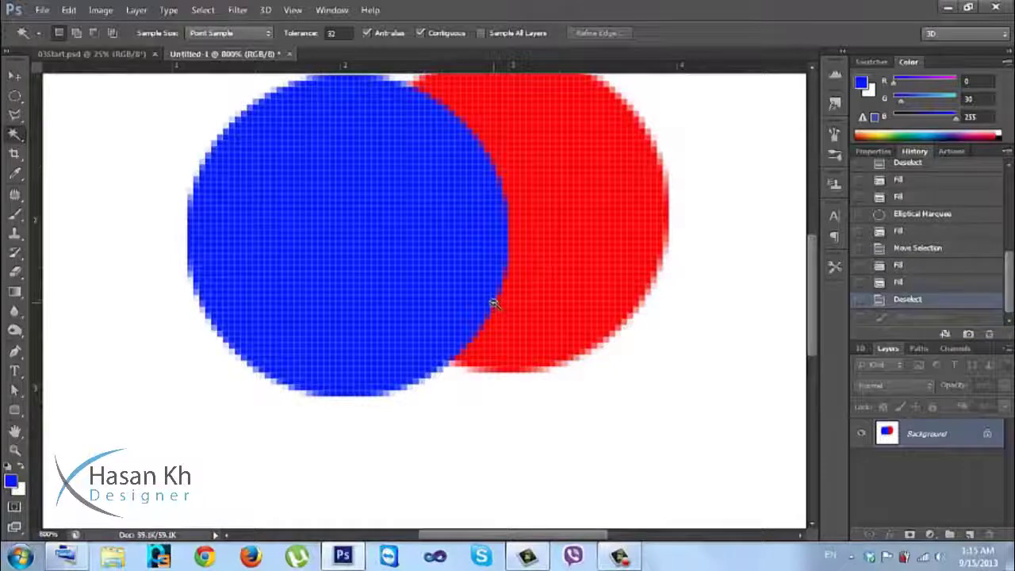
Return to the Quick Selection tool and select both circles from their shared border, undoing and restoring that selection
key(ctrl+minus)
key(ctrl+minus)
key(ctrl+minus)
key(ctrl+minus)
key(ctrl+minus)
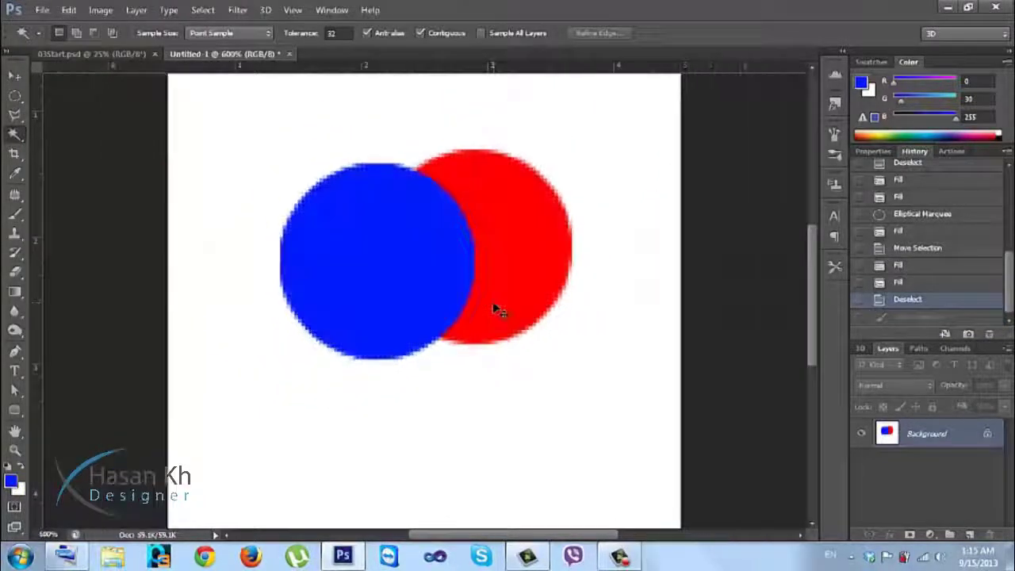
right_click(15, 133)
click(88, 132)
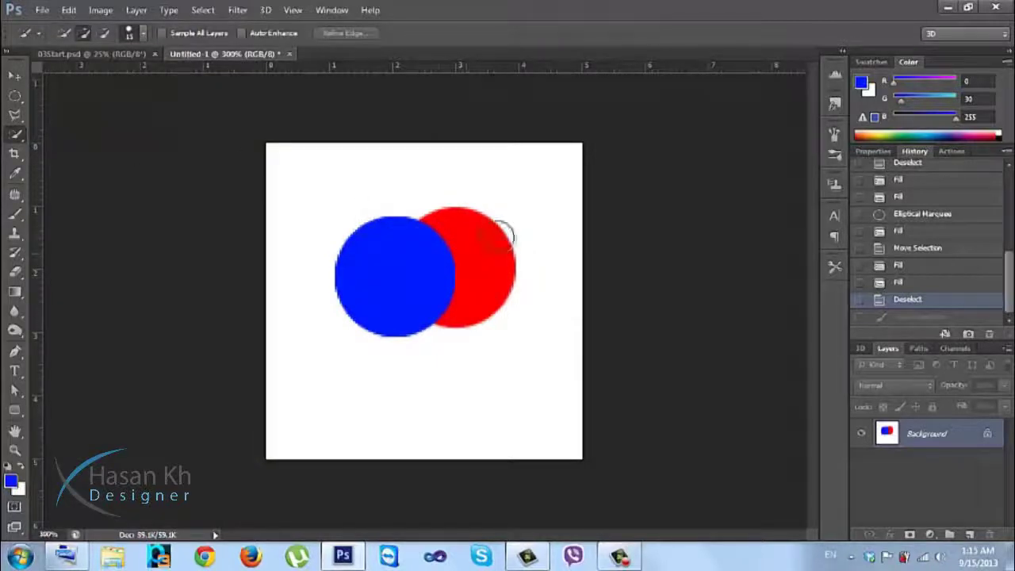
click(452, 270)
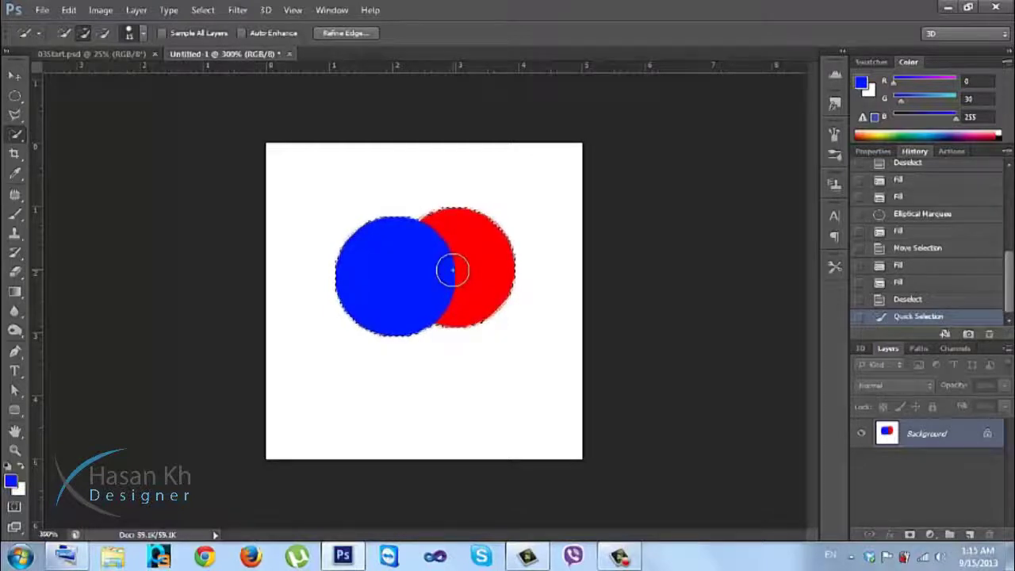
key(ctrl+z)
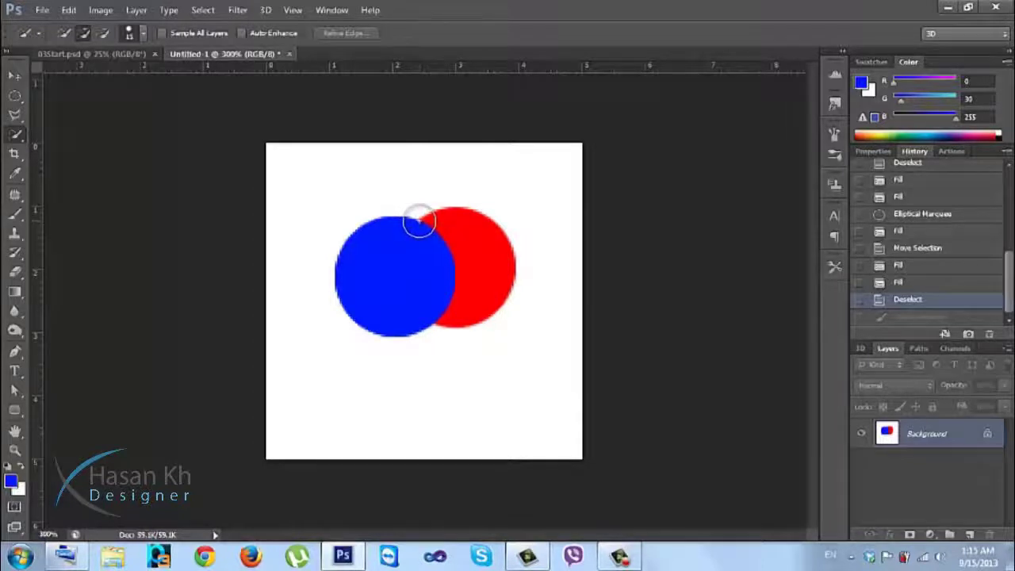
key(ctrl+z)
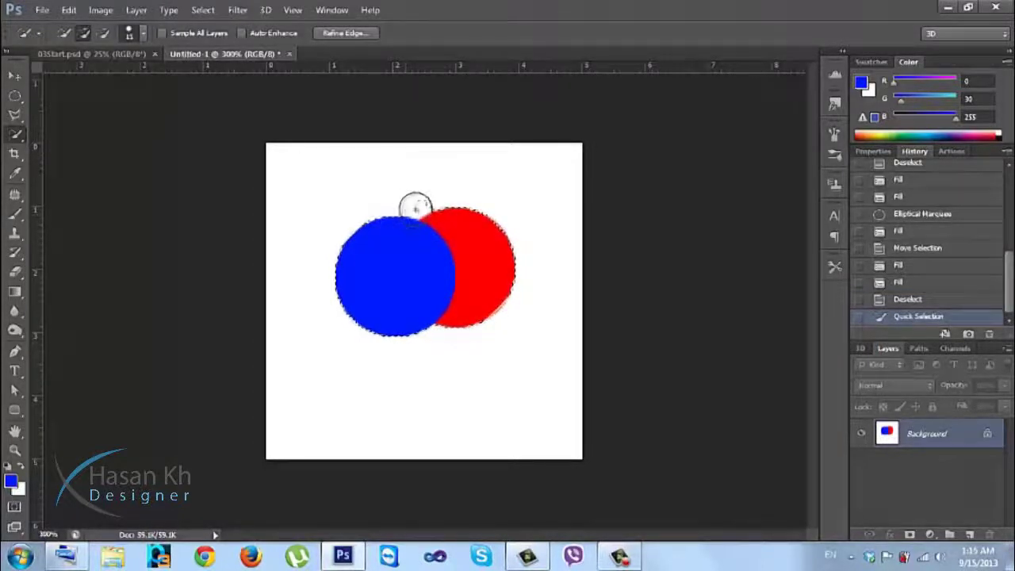
Extend the quick selection into the white background above the blue circle and undo the selections
drag(395, 206, 351, 220)
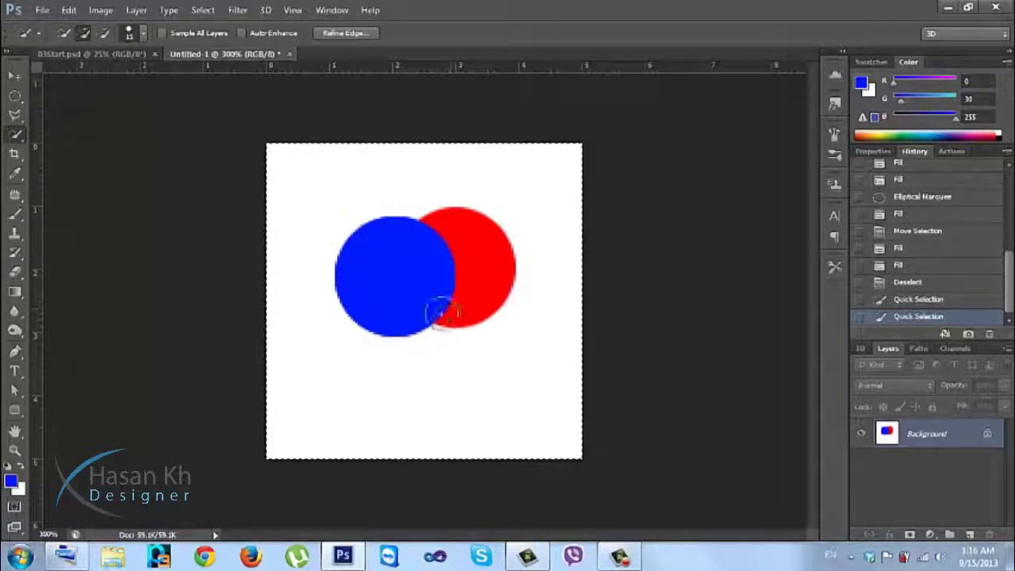
key(ctrl+z)
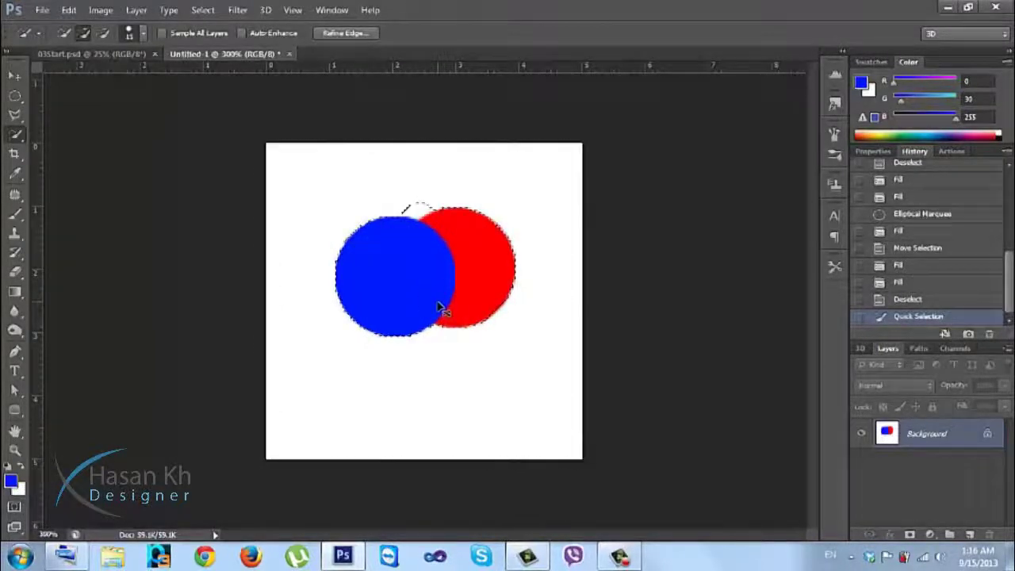
key(ctrl+alt+z)
Quick-select both circles from their shared border again, try the white background as well, and undo each selection
drag(444, 268, 451, 271)
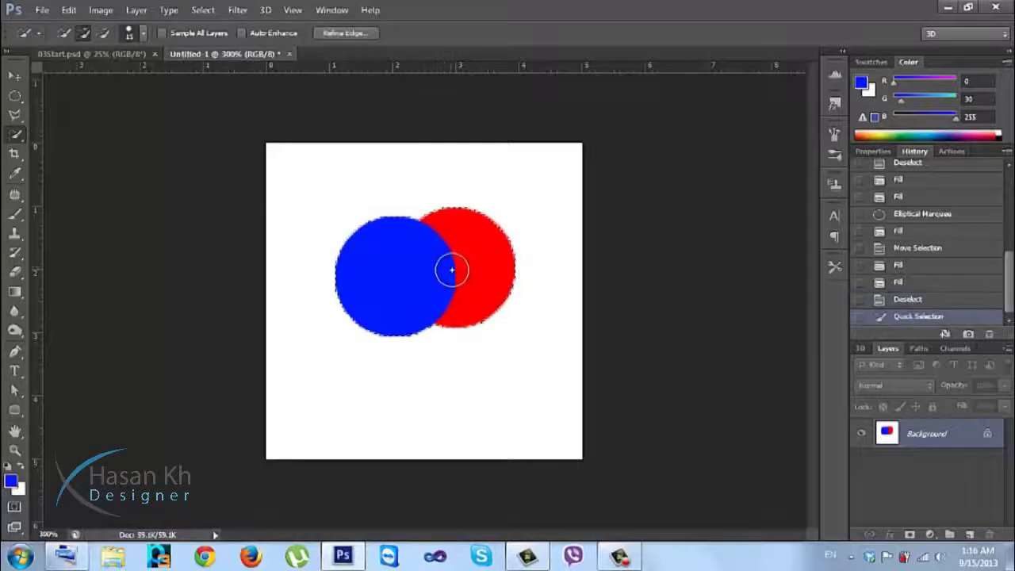
key(ctrl+z)
key(ctrl+z)
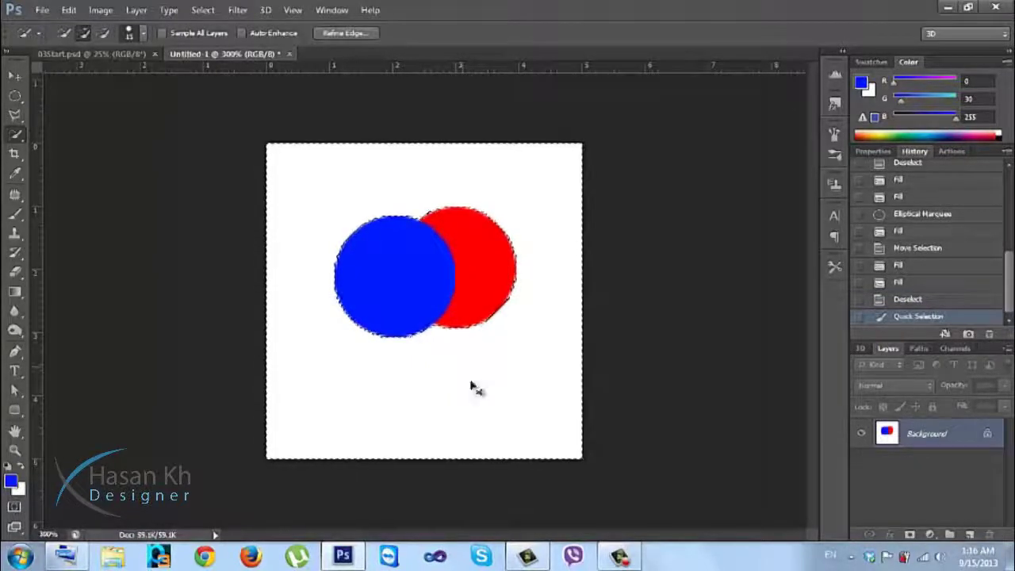
key(ctrl+z)
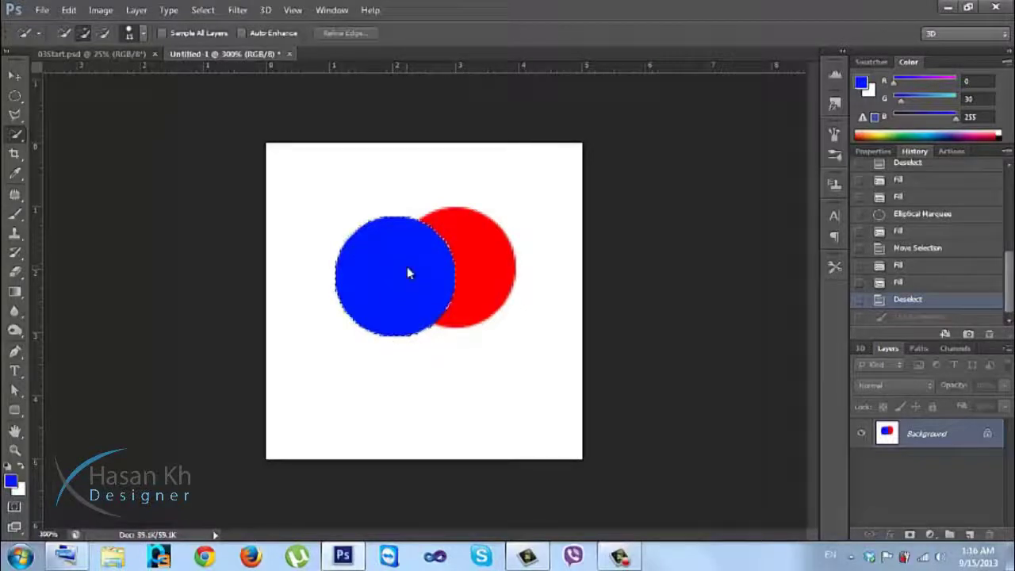
Quick-select the blue circle, the border shared by both circles and the white background in turn, undoing each selection
drag(408, 274, 412, 266)
key(ctrl+z)
click(456, 261)
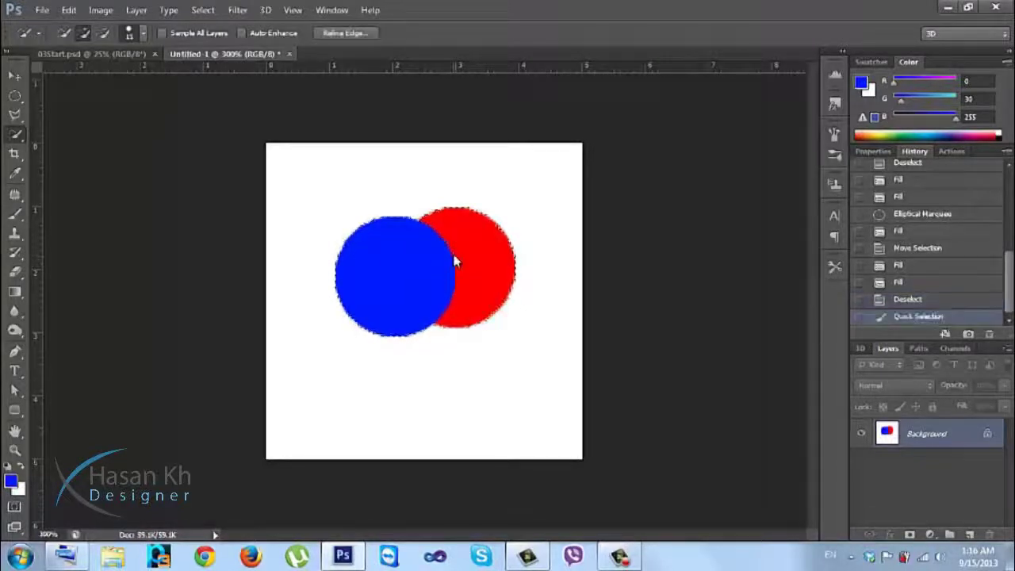
key(ctrl+z)
click(441, 371)
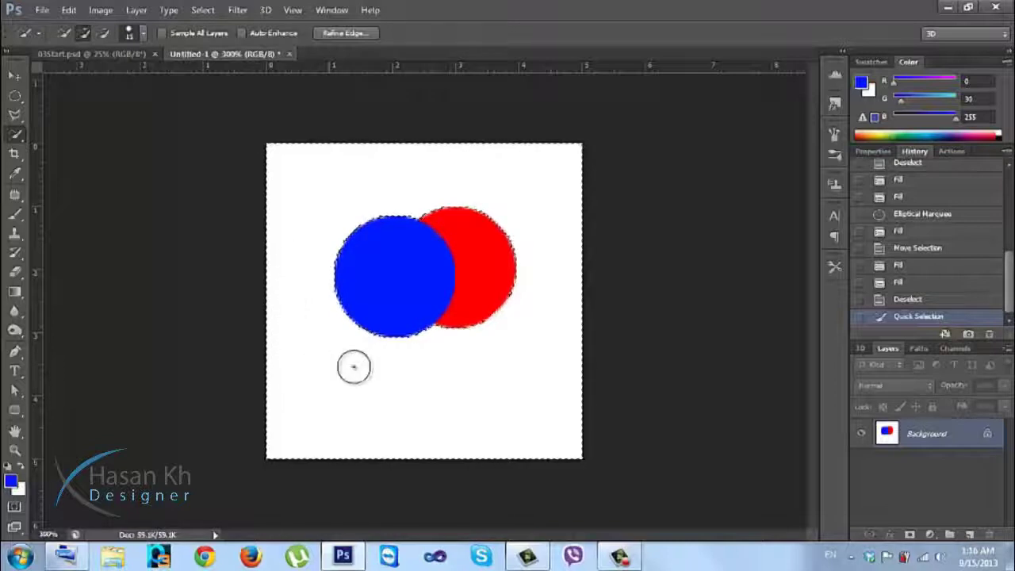
key(ctrl+z)
click(447, 272)
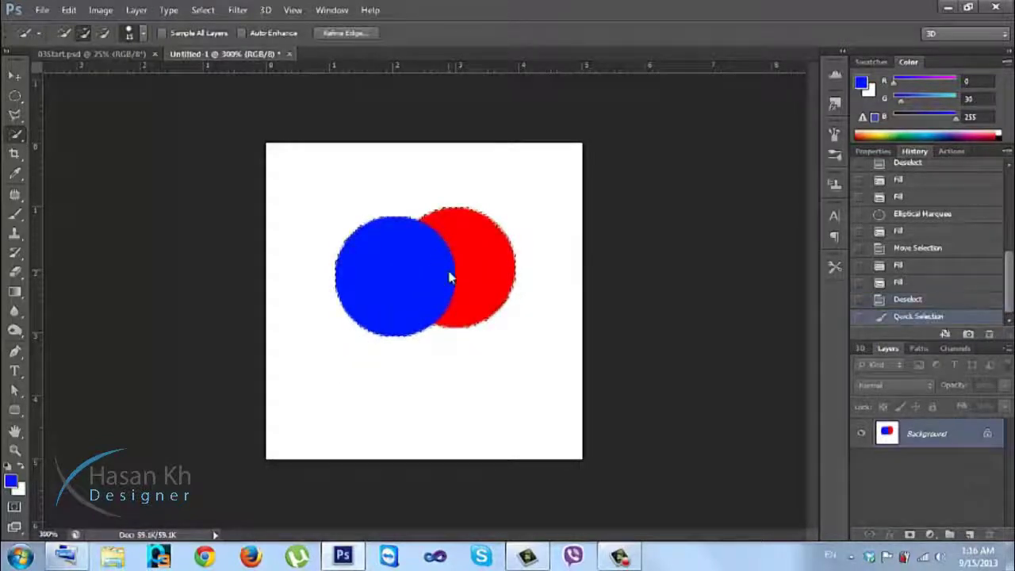
key(ctrl+z)
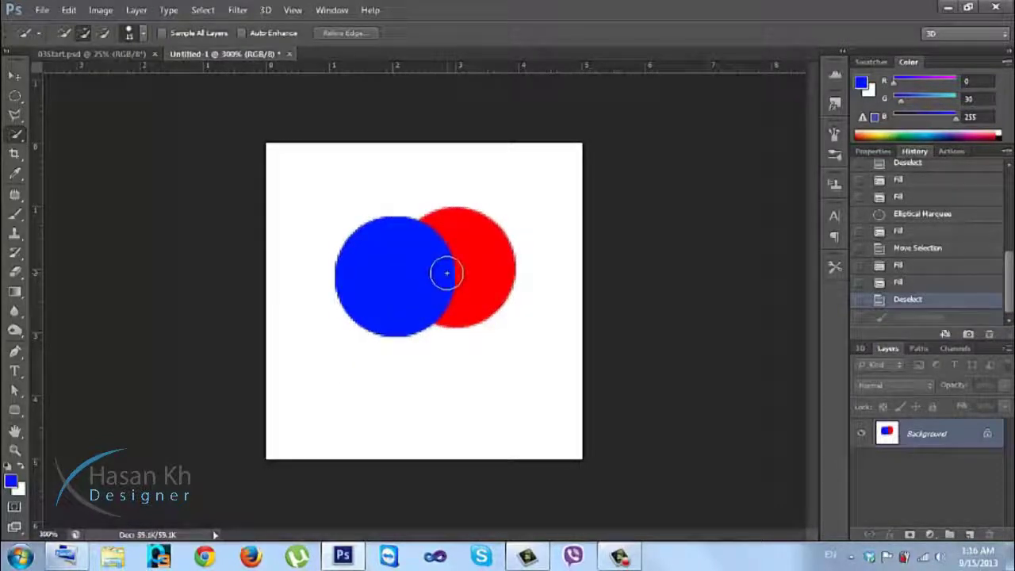
Close the Untitled-1 circles document without saving it
click(290, 54)
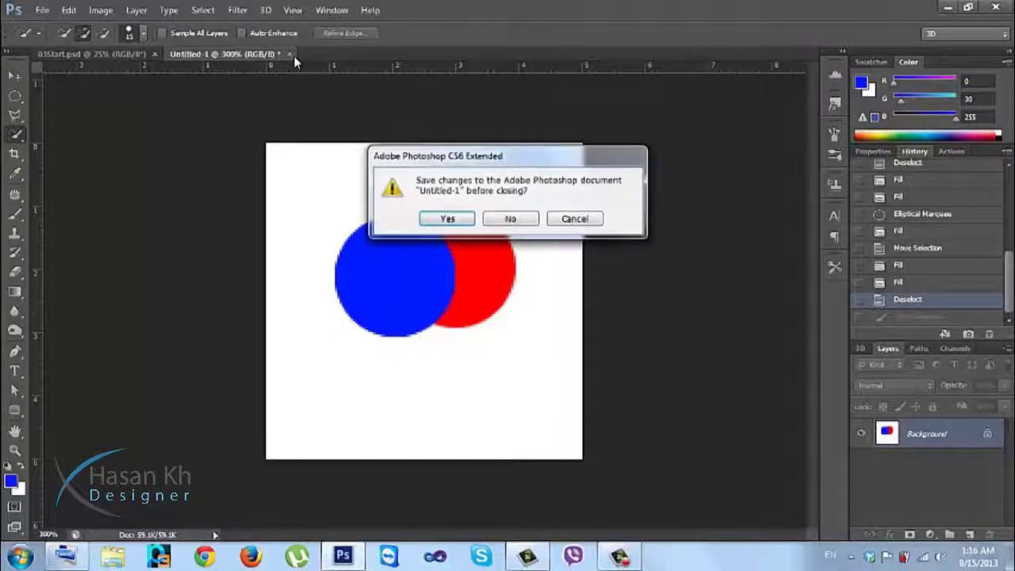
click(534, 222)
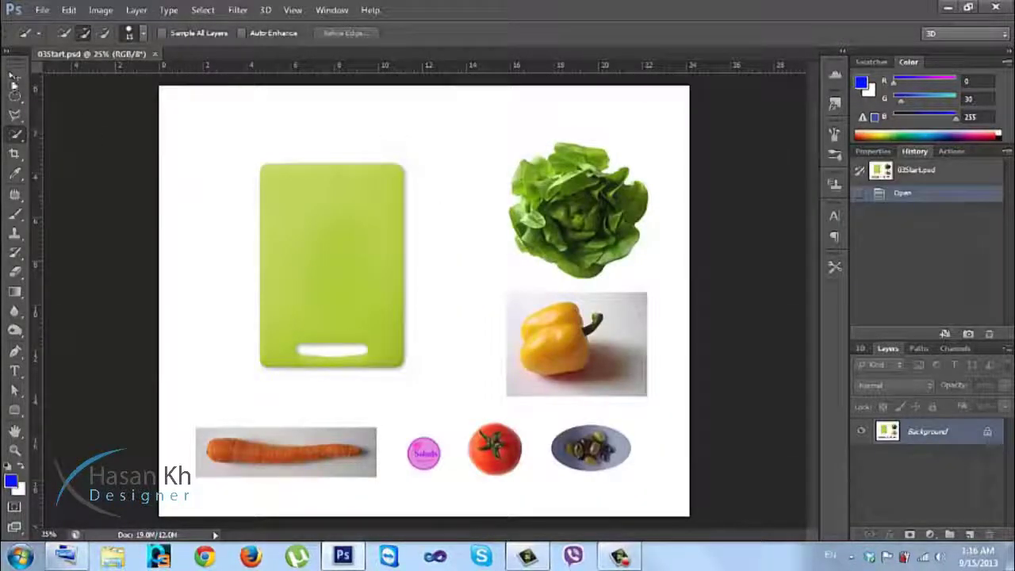
Select the round Salads logo with a circular Elliptical Marquee about 1.5 cm across, drawn from its centre and repositioned to fit
click(14, 95)
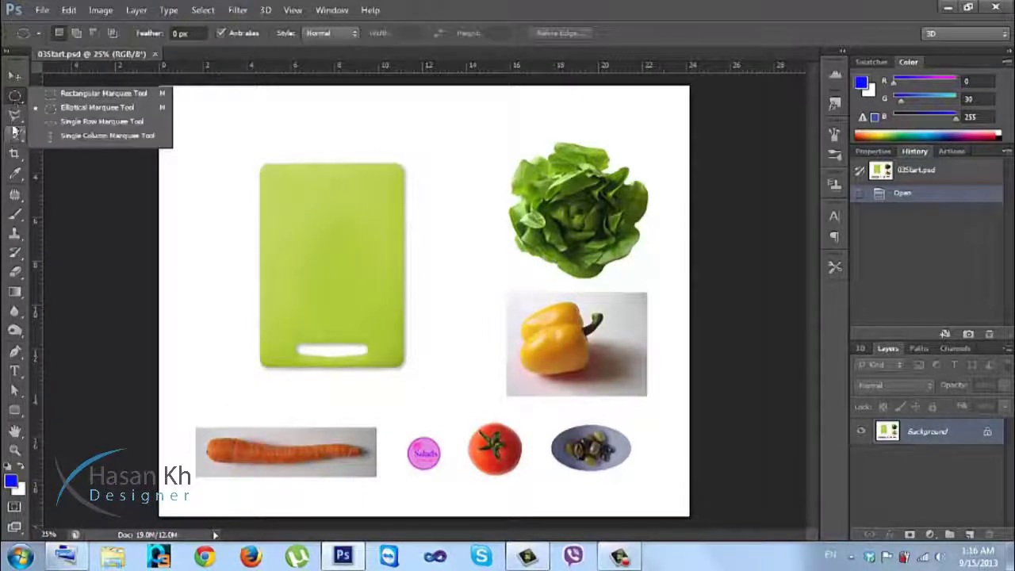
click(14, 99)
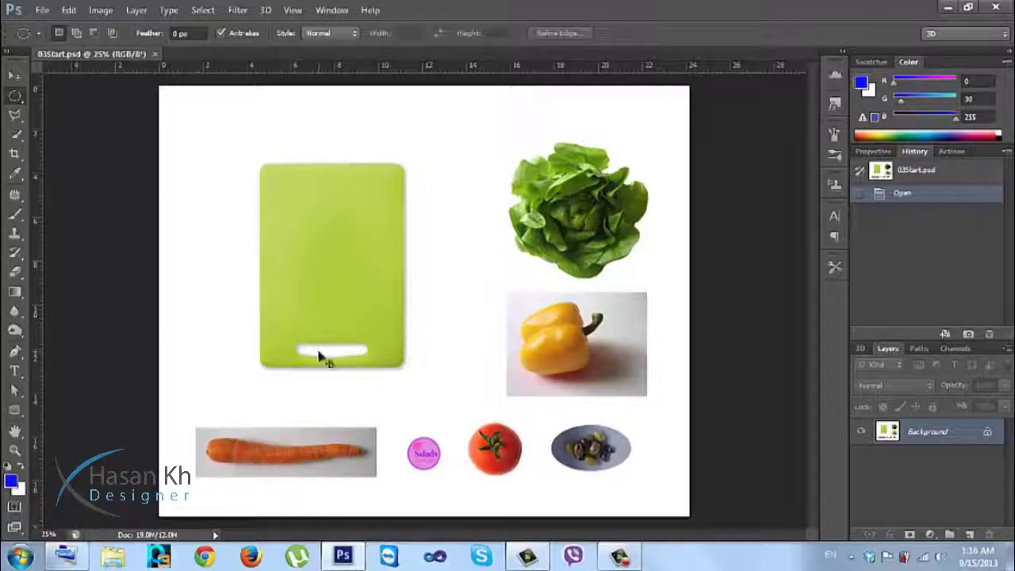
key(ctrl+plus)
key(ctrl+plus)
key(ctrl+plus)
scroll(407, 312, down, 5)
key(ctrl+r)
click(14, 93)
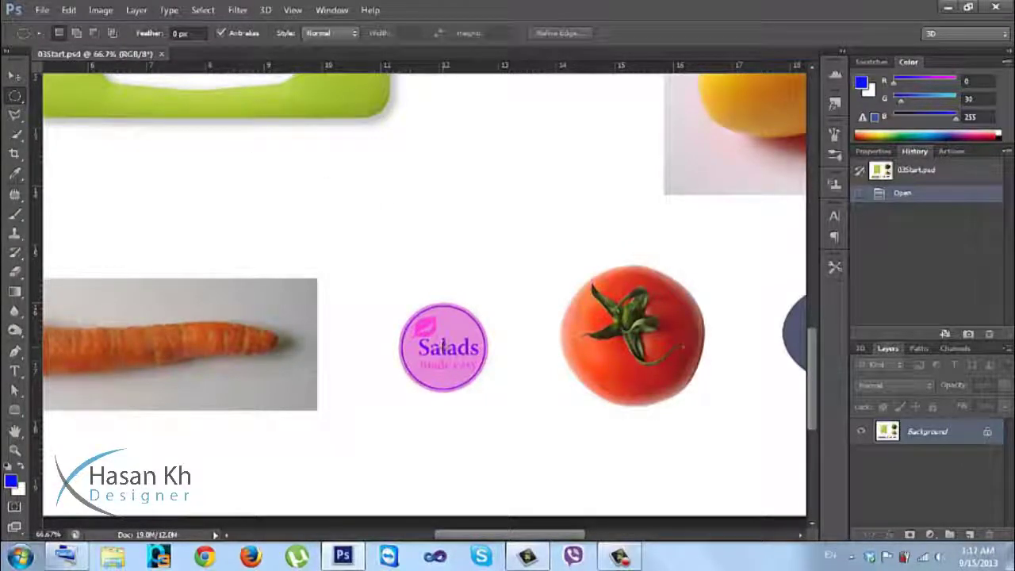
drag(448, 356, 496, 389)
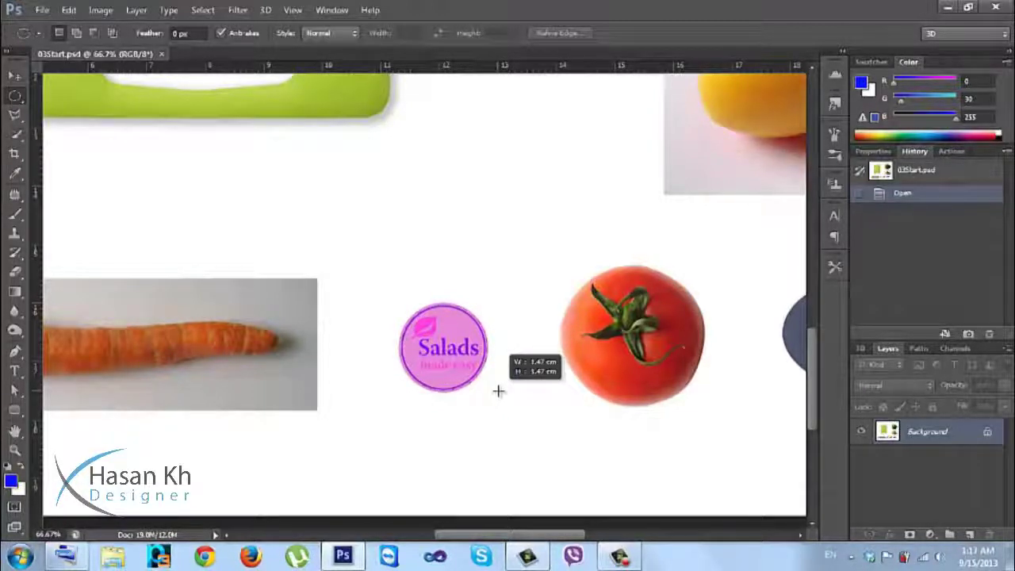
key(space)
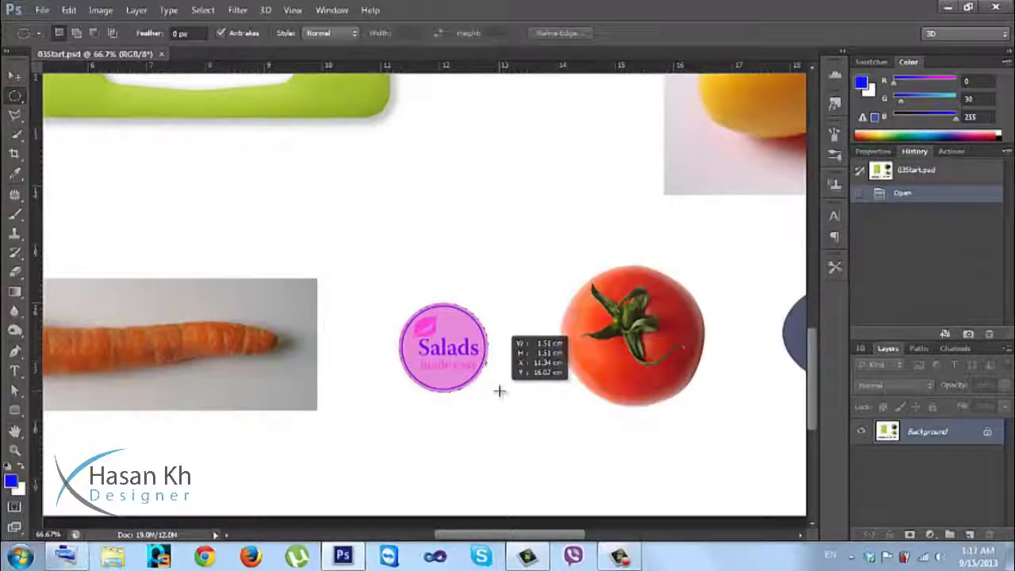
drag(499, 391, 499, 393)
key(space)
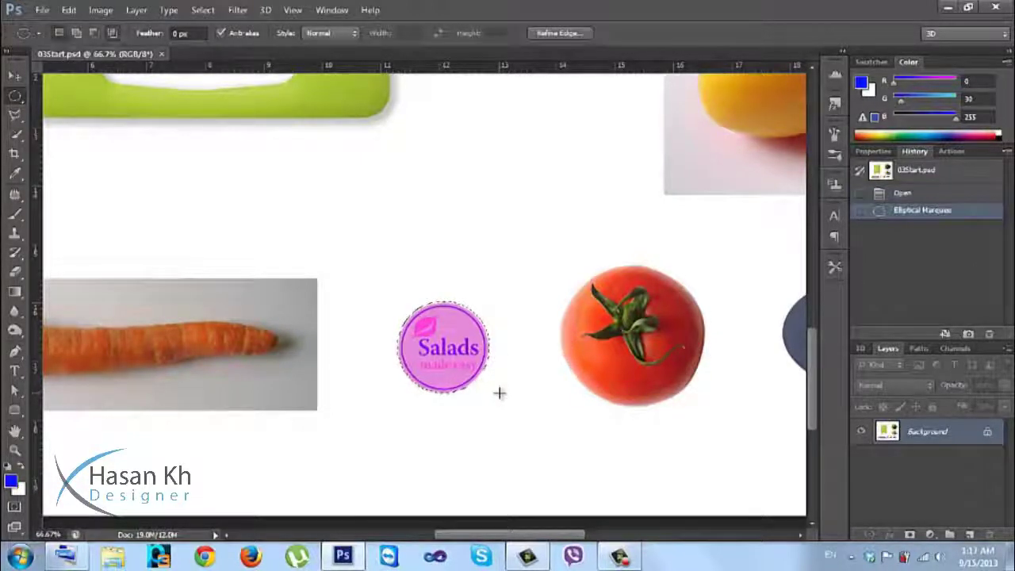
Open Refine Edge for the logo selection, try a negative Shift Edge, and set Smooth to 10
scroll(396, 362, down, 3)
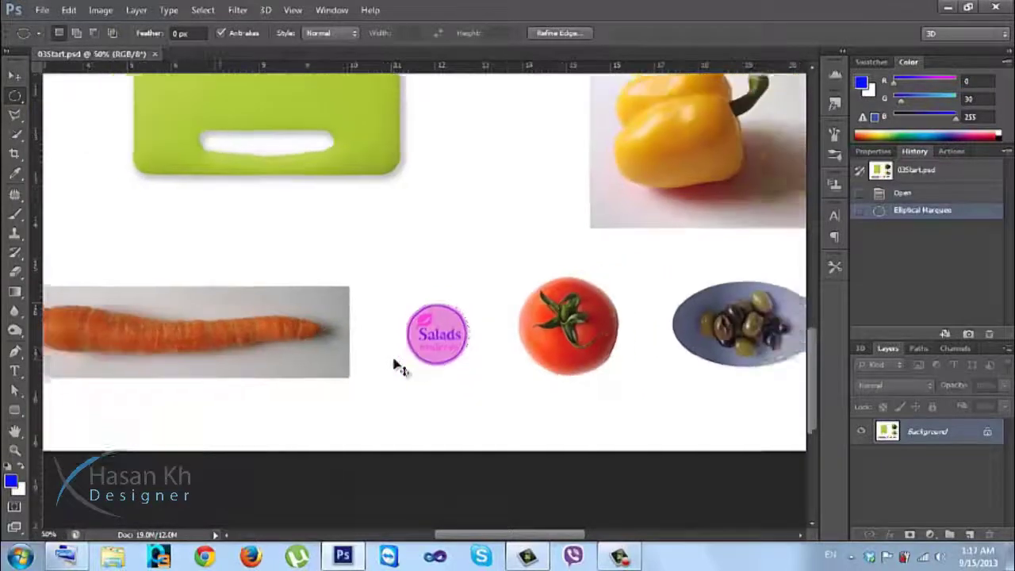
scroll(398, 363, up, 3)
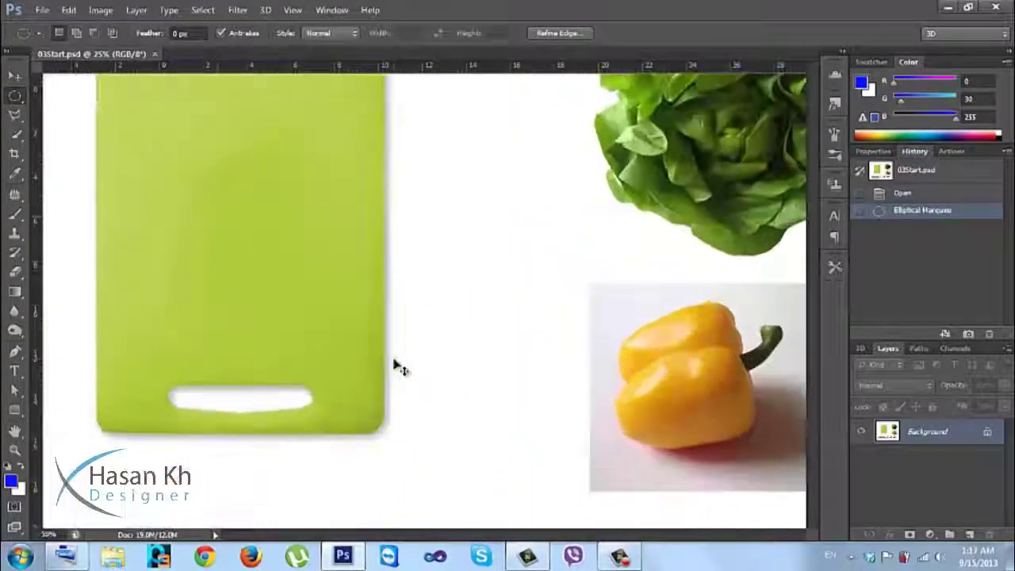
drag(401, 378, 420, 181)
scroll(415, 235, down, 5)
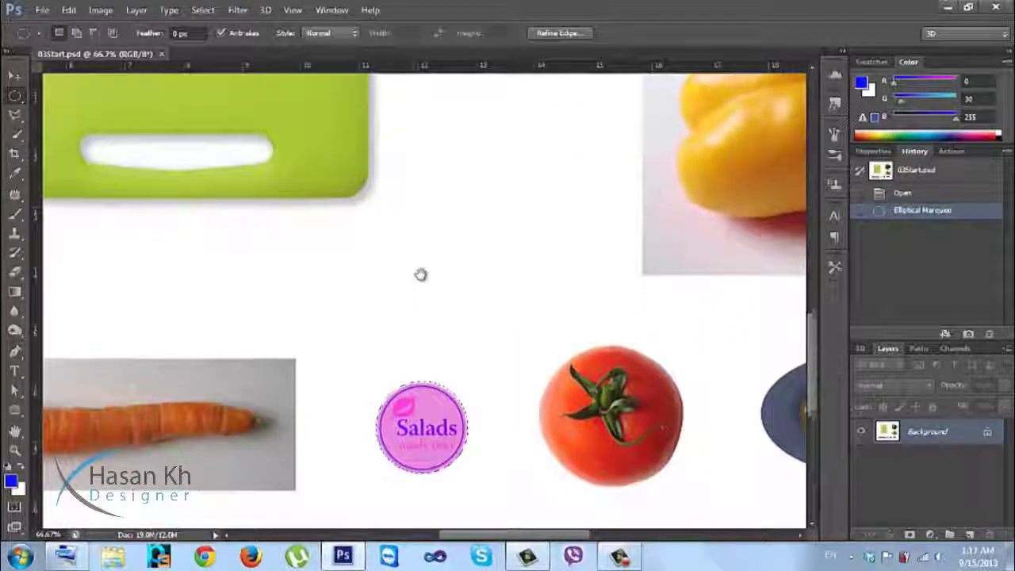
scroll(425, 252, up, 3)
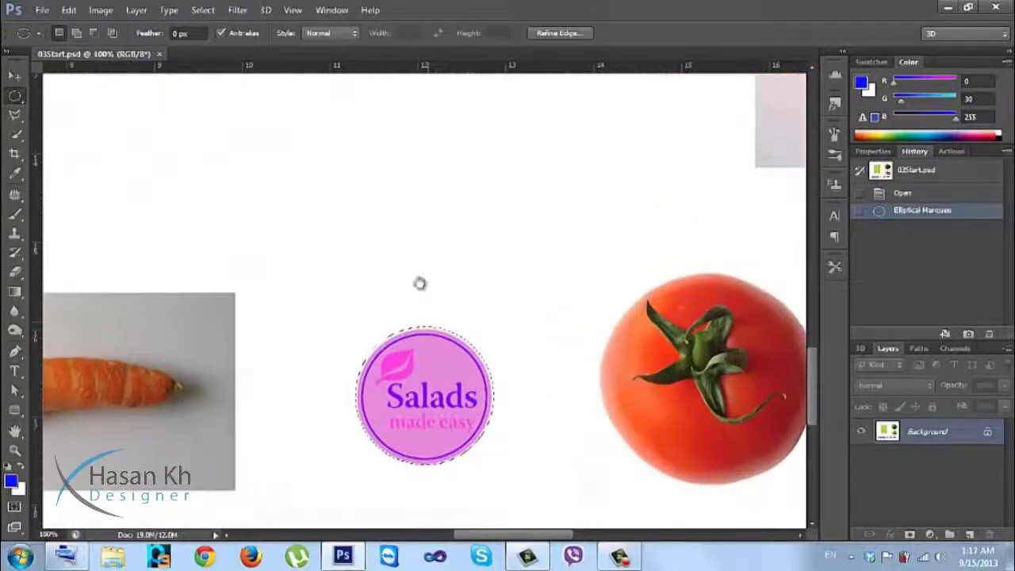
click(556, 34)
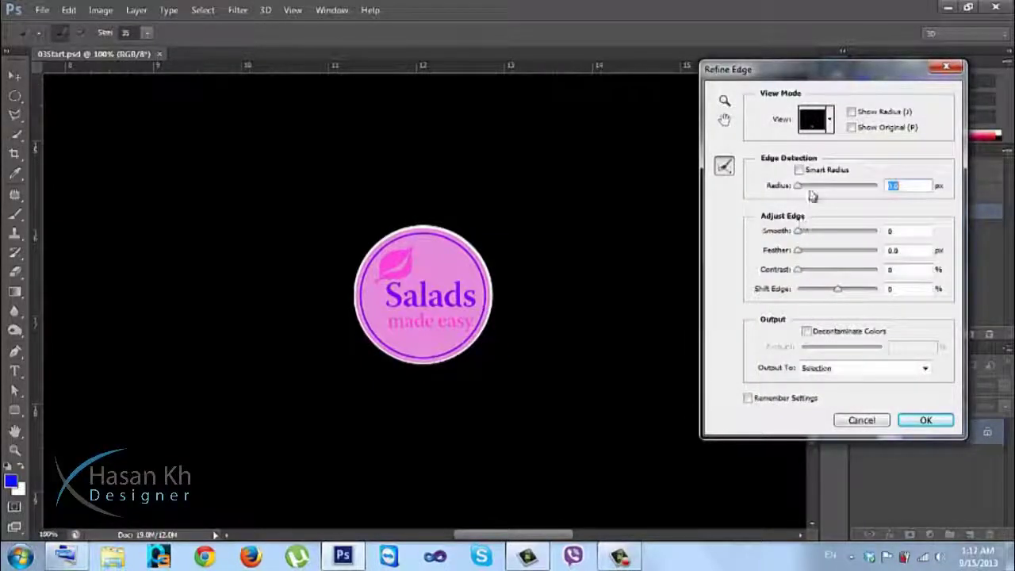
click(901, 286)
key(shift+Down)
key(shift+Down)
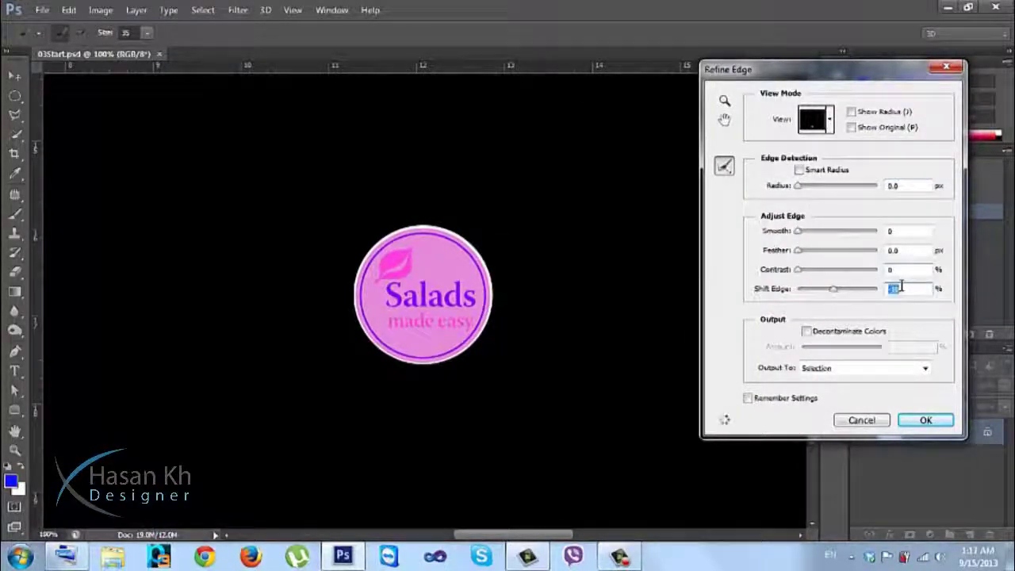
click(895, 230)
key(shift+Up)
Try a stronger inward Shift Edge on the logo selection and return it to 0%
click(903, 289)
key(shift+Down)
key(shift+Down)
key(shift+Up)
key(shift+Up)
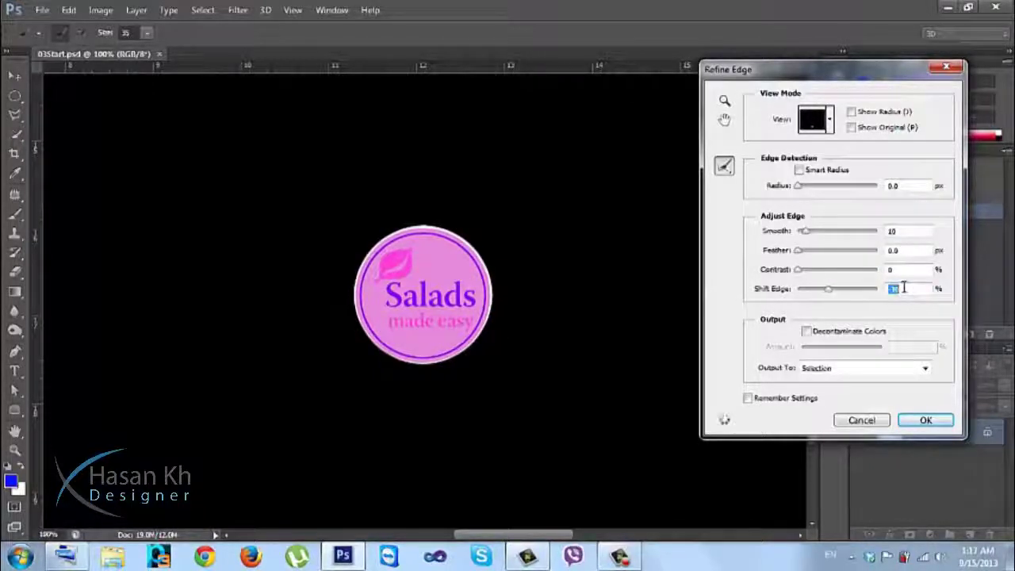
key(shift+Up)
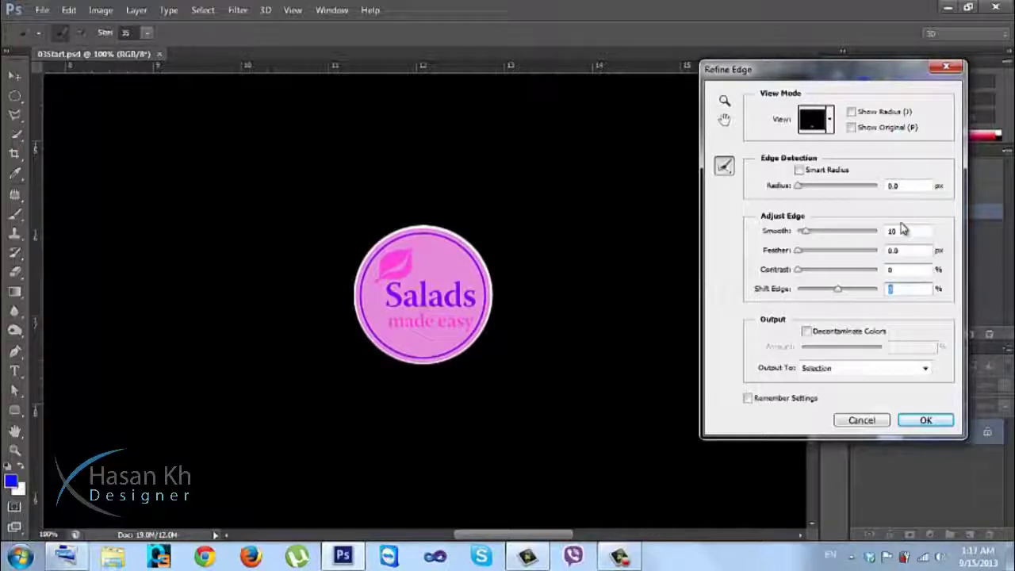
Set the logo selection's Smooth to 30, Feather to 3.0 px and Shift Edge to -60%
click(894, 232)
key(shift+Up)
key(shift+Up)
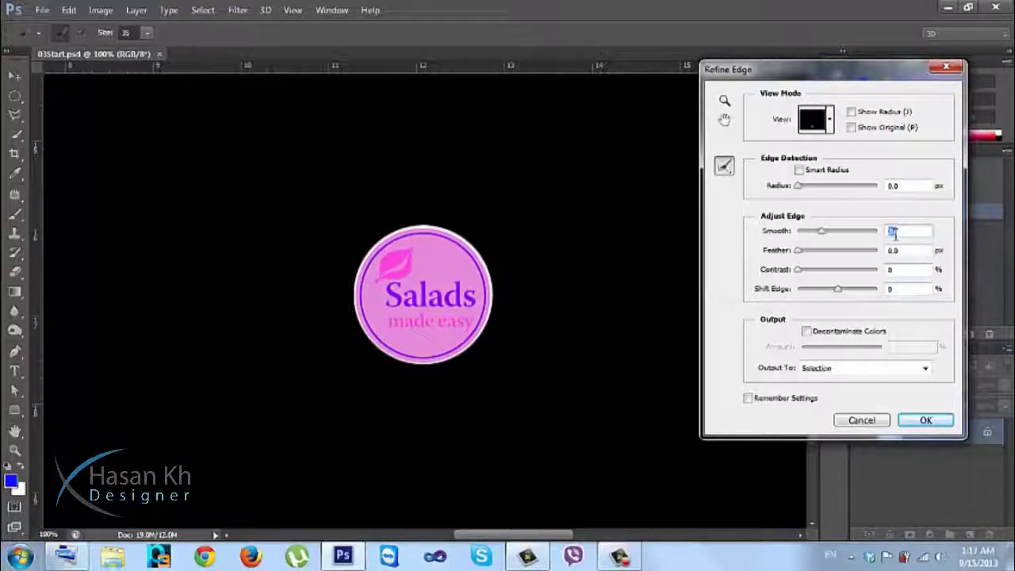
key(shift+Up)
key(shift+Up)
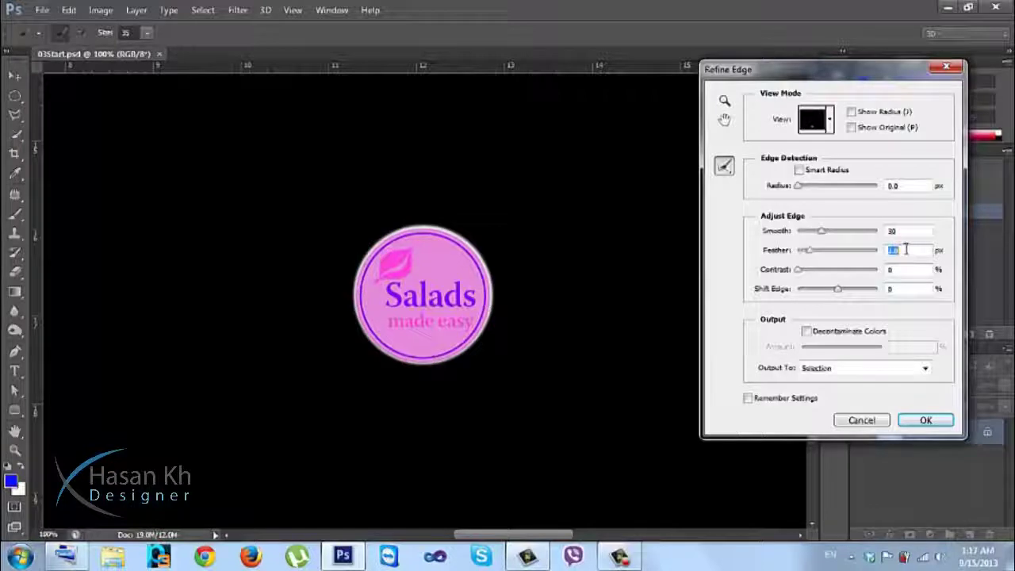
click(900, 290)
key(shift+Down)
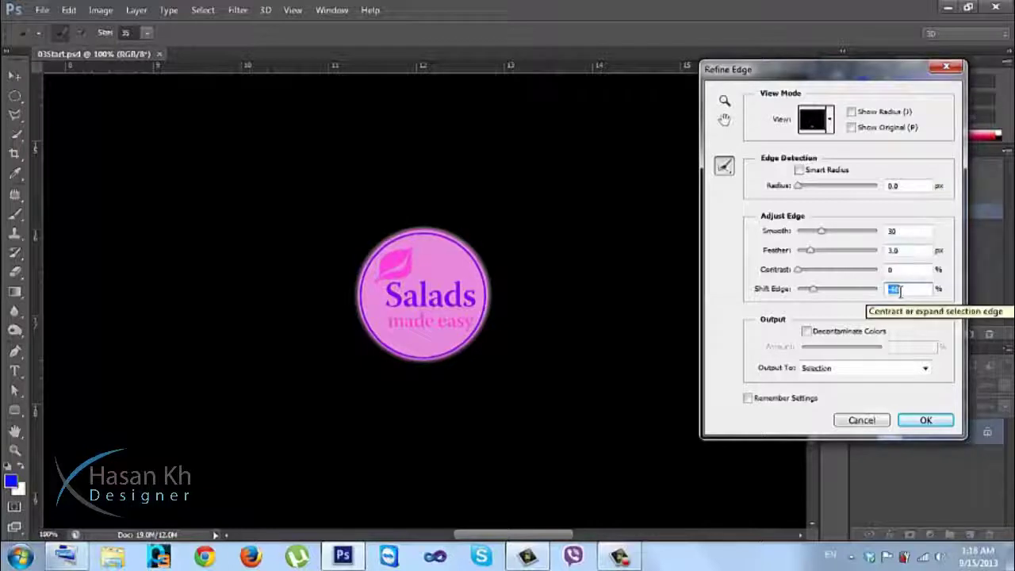
Set Feather to 1.2 px and Smooth to 40, and apply the edge refinement to the logo selection
double_click(901, 251)
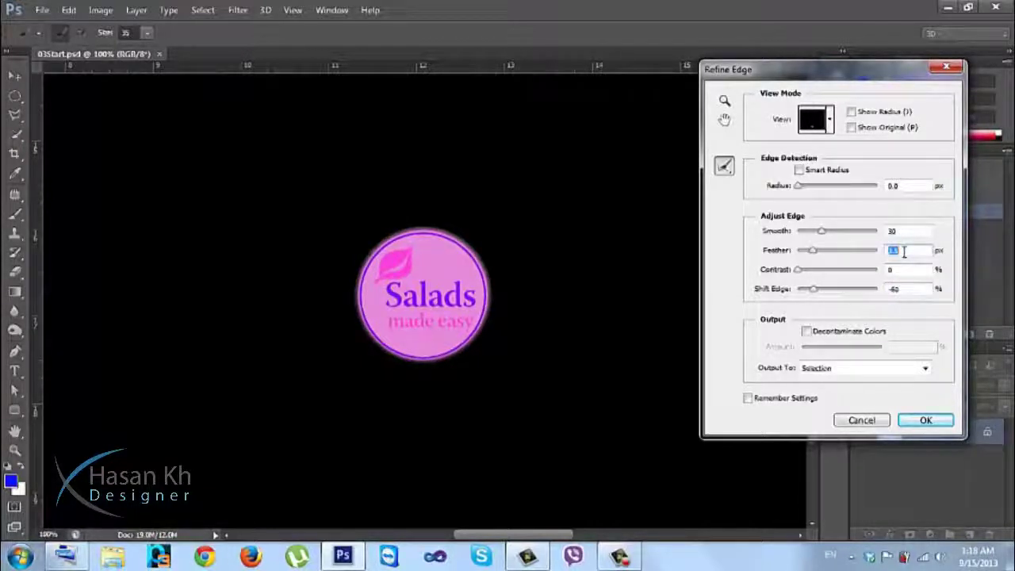
key(Down)
key(Down)
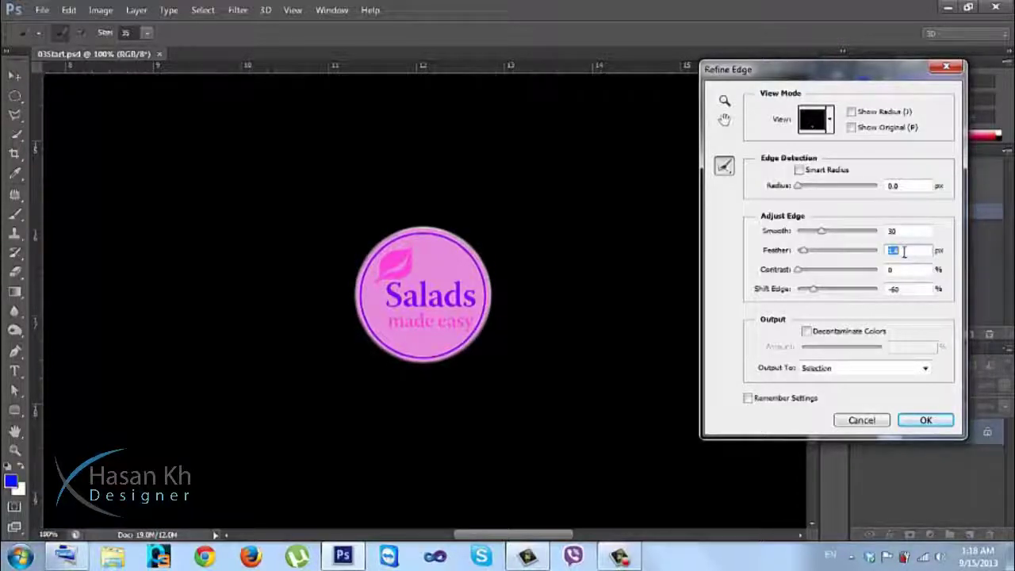
key(Down)
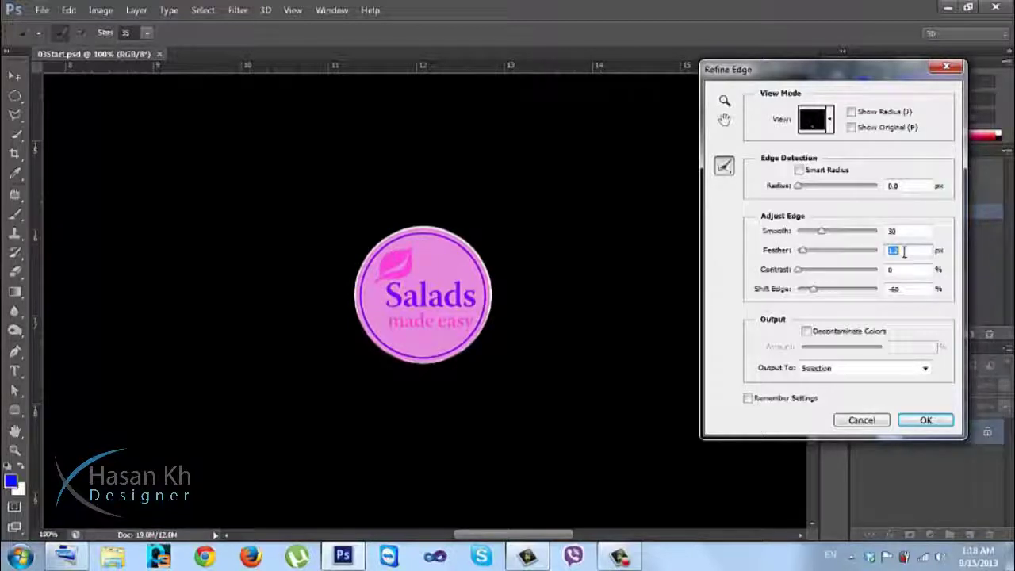
click(902, 231)
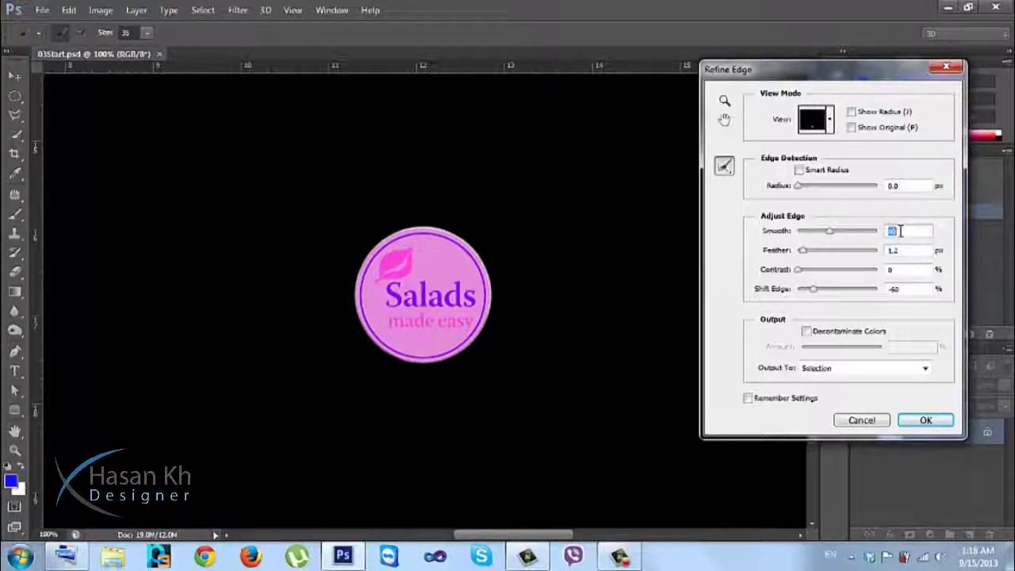
key(Return)
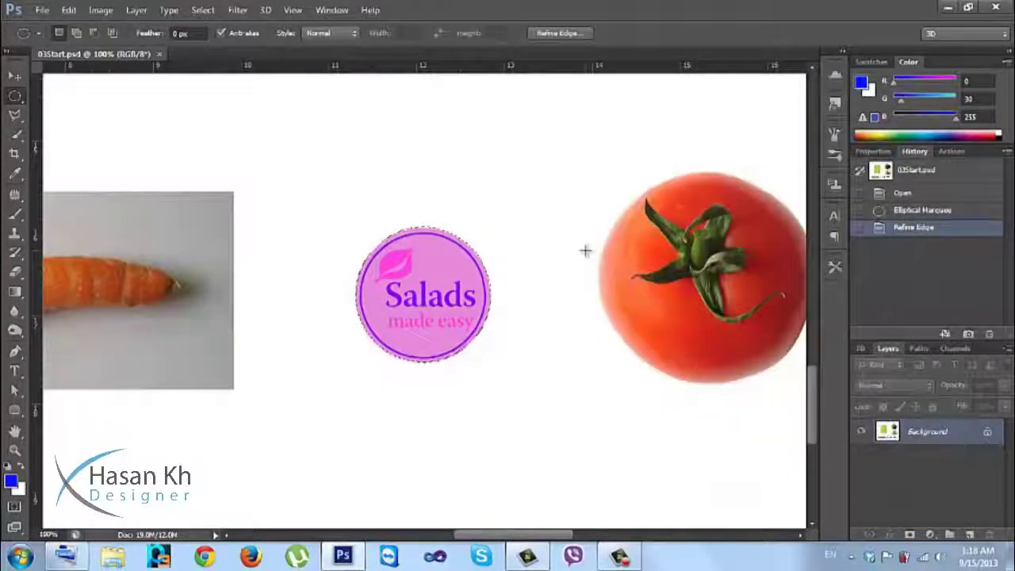
Move the selected Salads logo onto the upper-right corner of the green cutting board and deselect it
key(ctrl+0)
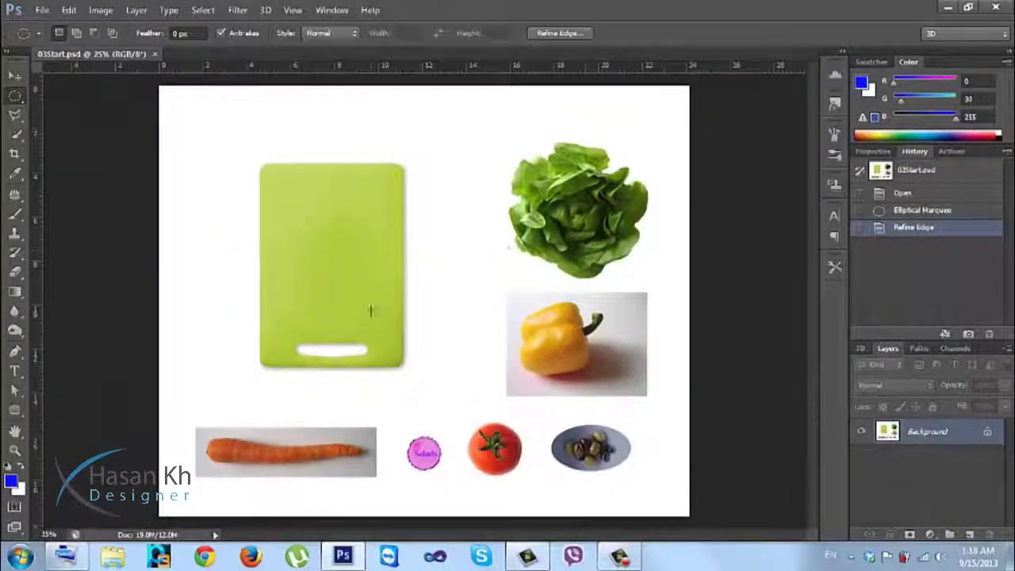
click(14, 75)
drag(418, 441, 409, 195)
key(ctrl+d)
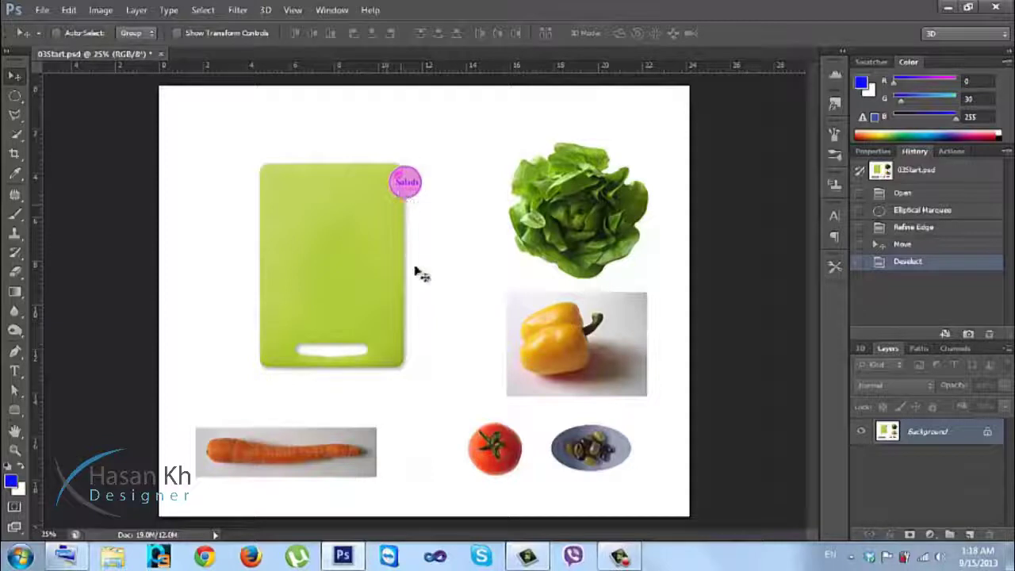
mouse_move(408, 190)
mouse_down()
mouse_move(456, 333)
mouse_move(415, 199)
mouse_up()
click(503, 219)
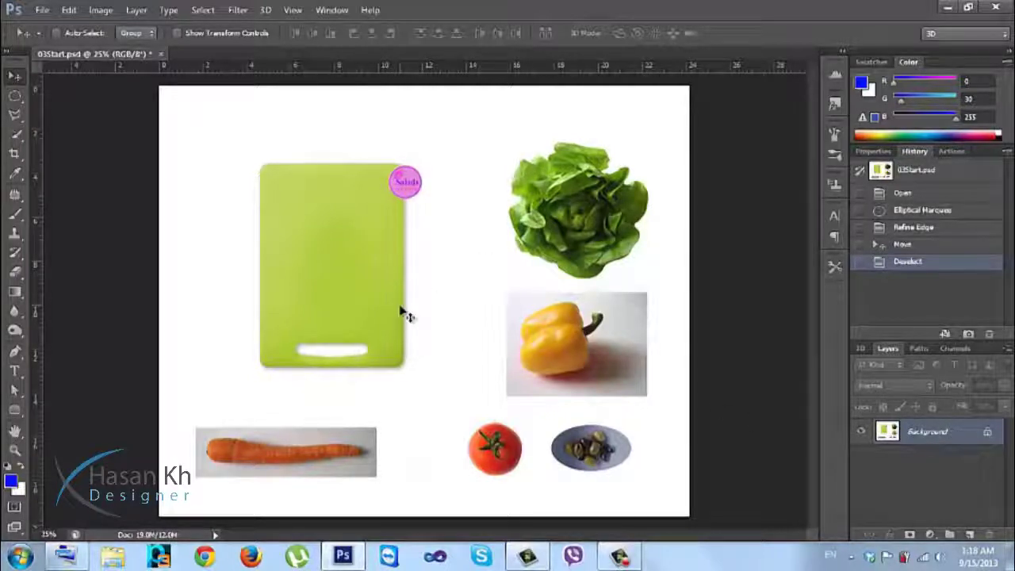
Select the whole tomato, including its stem, using the Quick Selection tool with an enlarged brush
scroll(404, 315, up, 3)
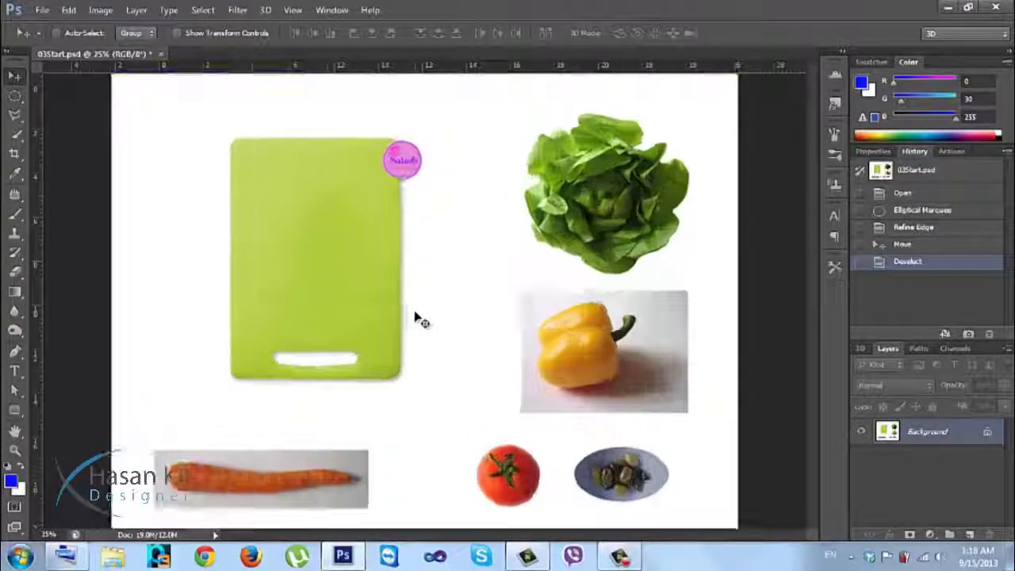
scroll(430, 262, down, 8)
scroll(430, 262, right, 3)
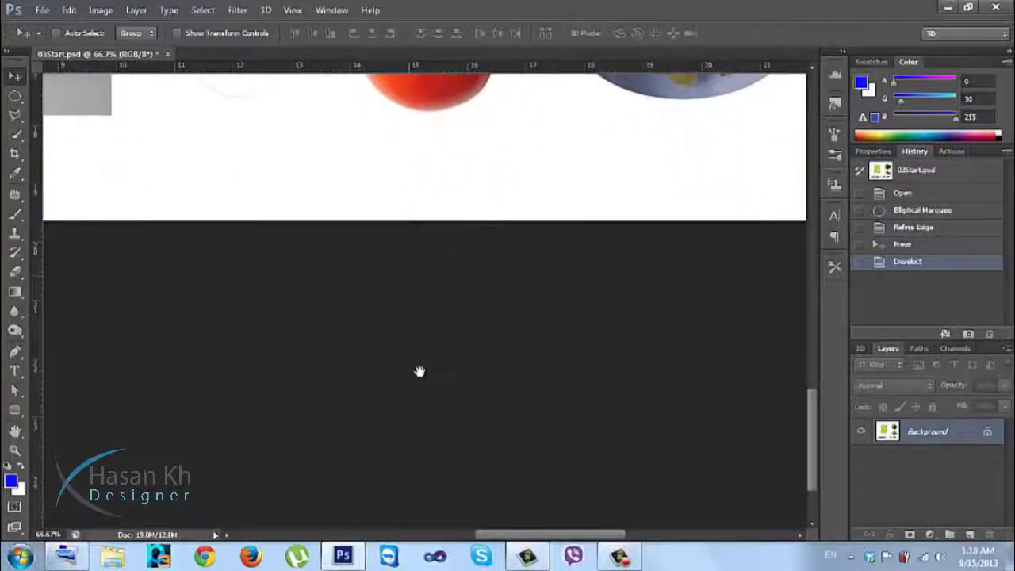
scroll(423, 357, up, 2)
drag(426, 290, 425, 378)
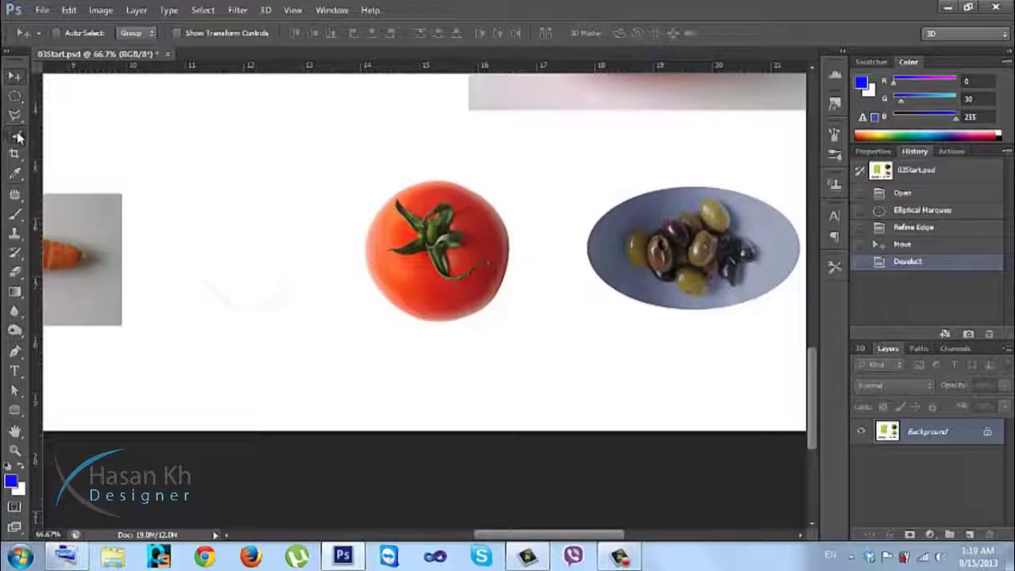
drag(16, 135, 19, 132)
click(72, 132)
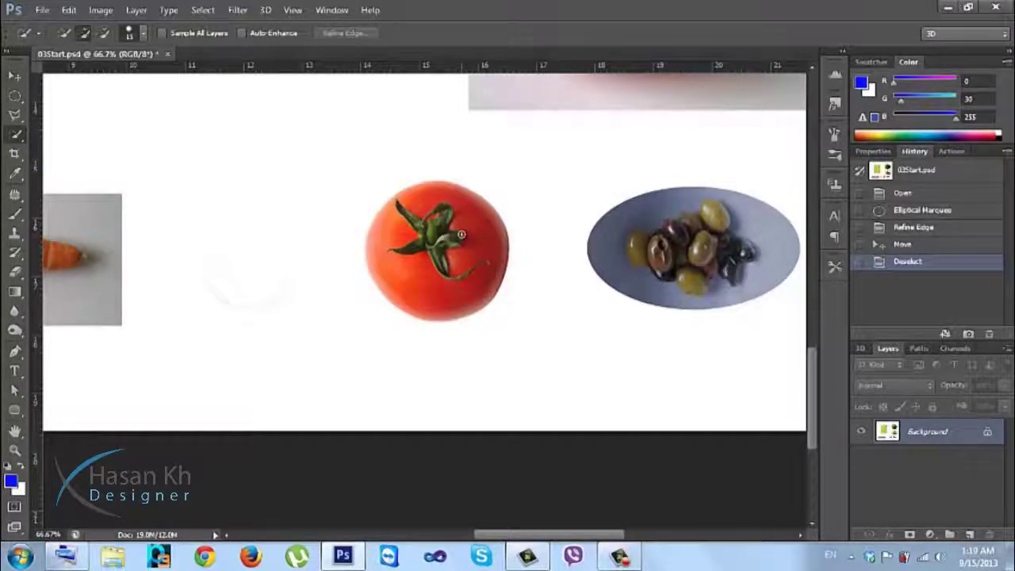
key(bracketright)
key(bracketright)
key(bracketright)
key(bracketright)
key(bracketright)
key(bracketright)
key(bracketright)
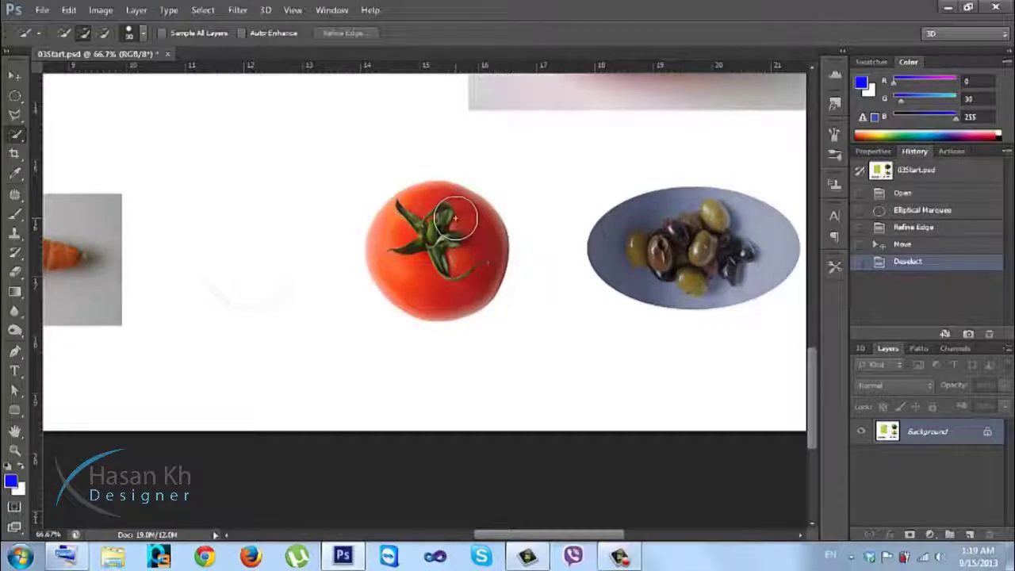
drag(455, 217, 436, 261)
key(ctrl+d)
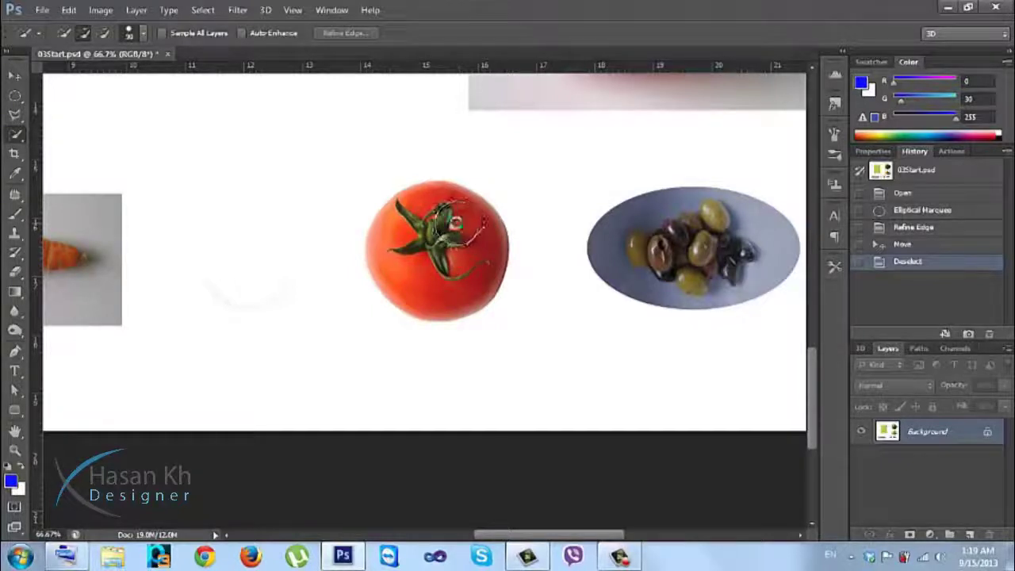
click(458, 223)
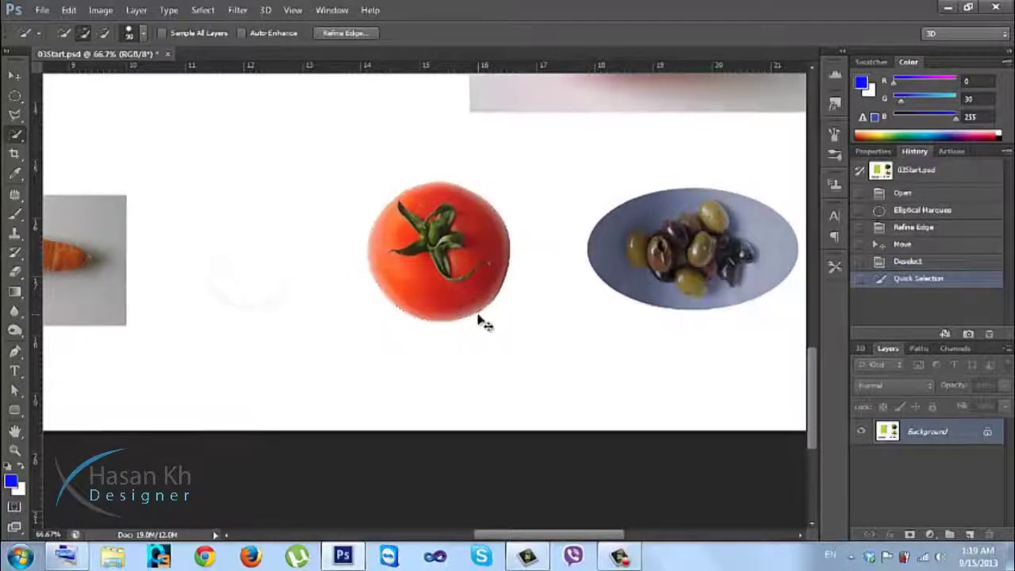
Refine the tomato selection's edge with Smooth set to 20 and apply it
scroll(483, 324, down, 3)
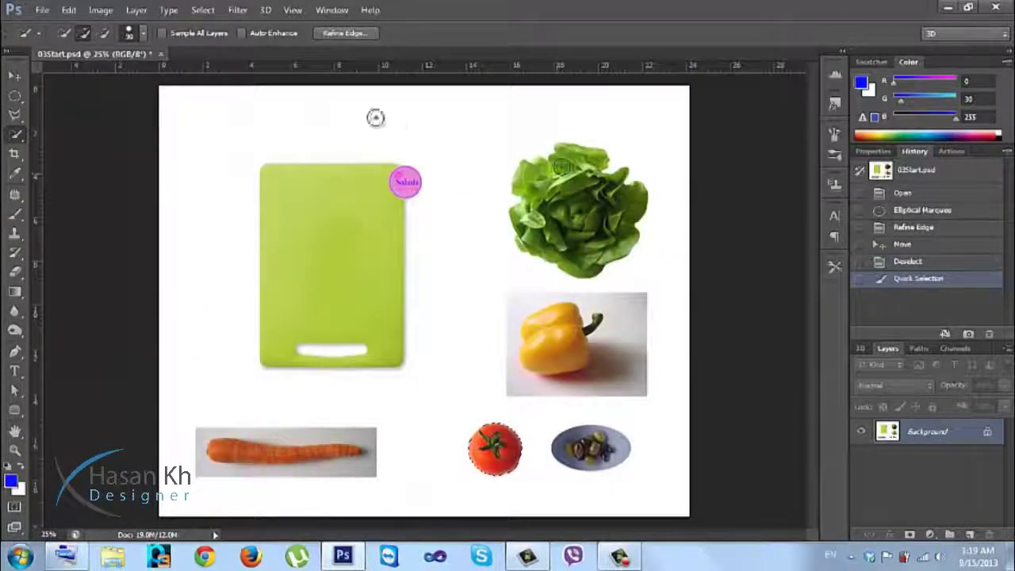
click(344, 33)
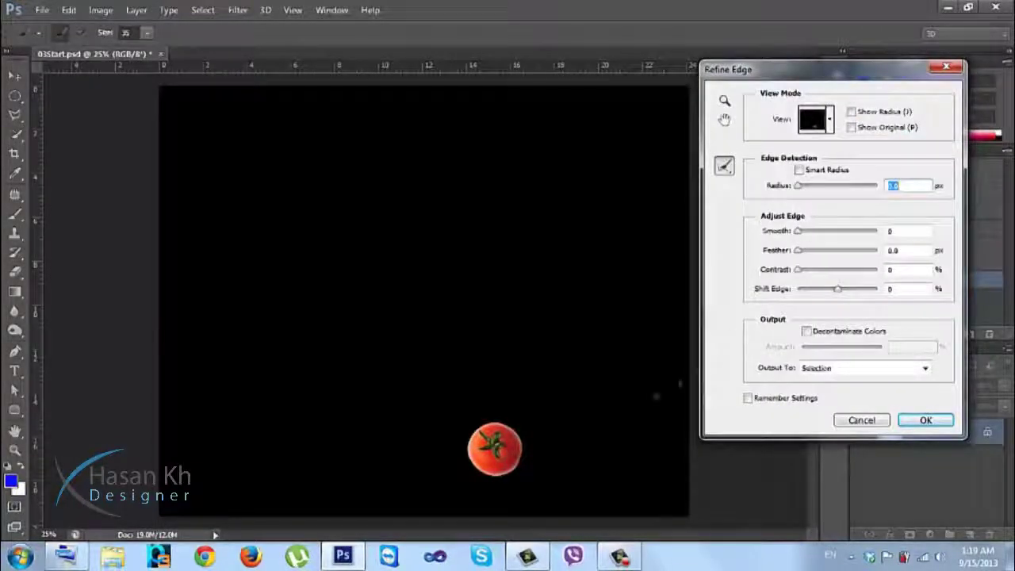
click(893, 231)
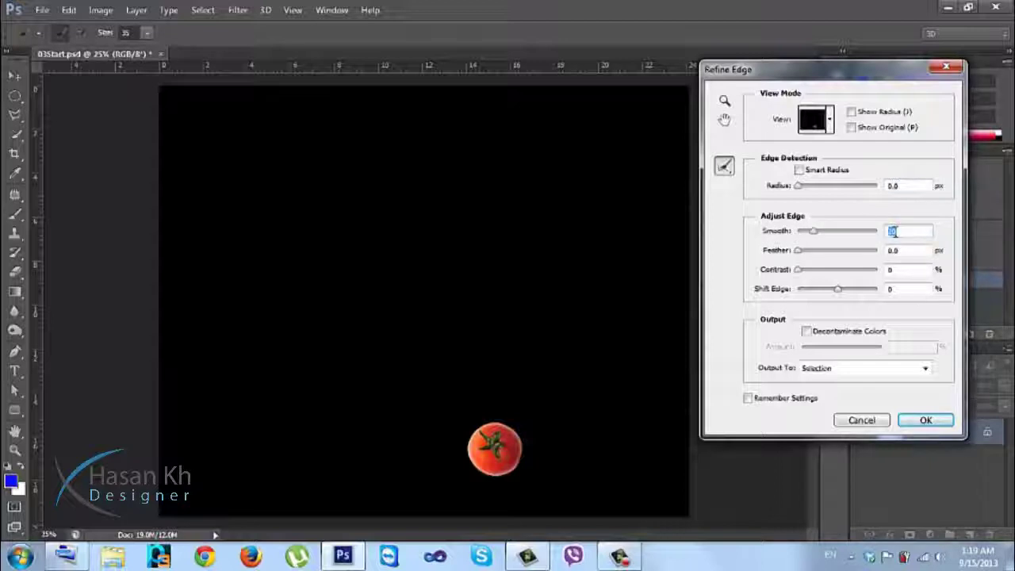
key(Return)
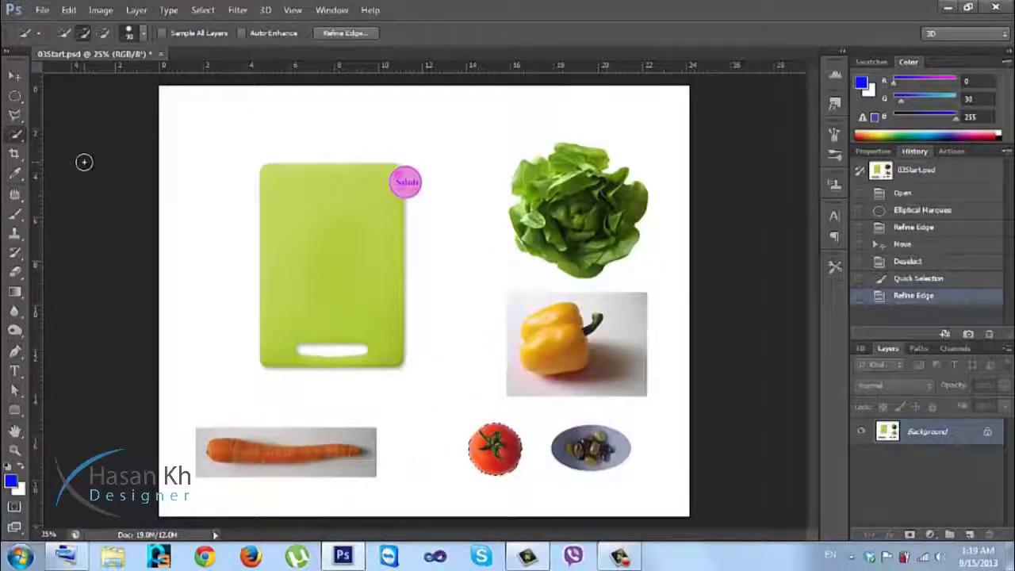
Move the selected tomato onto the green cutting board, below and left of the Salads logo, and deselect it
click(15, 75)
drag(495, 448, 362, 235)
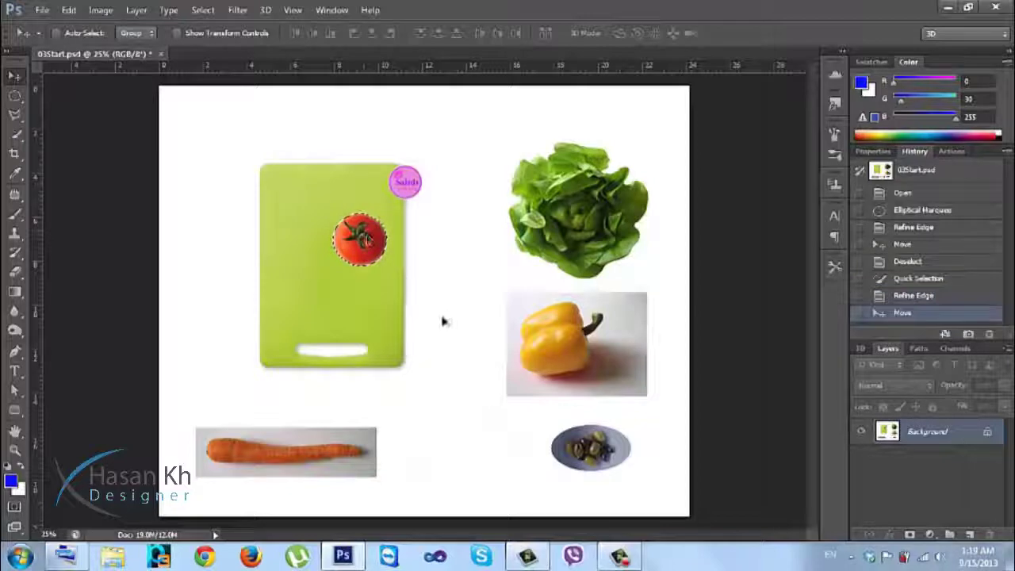
key(ctrl+d)
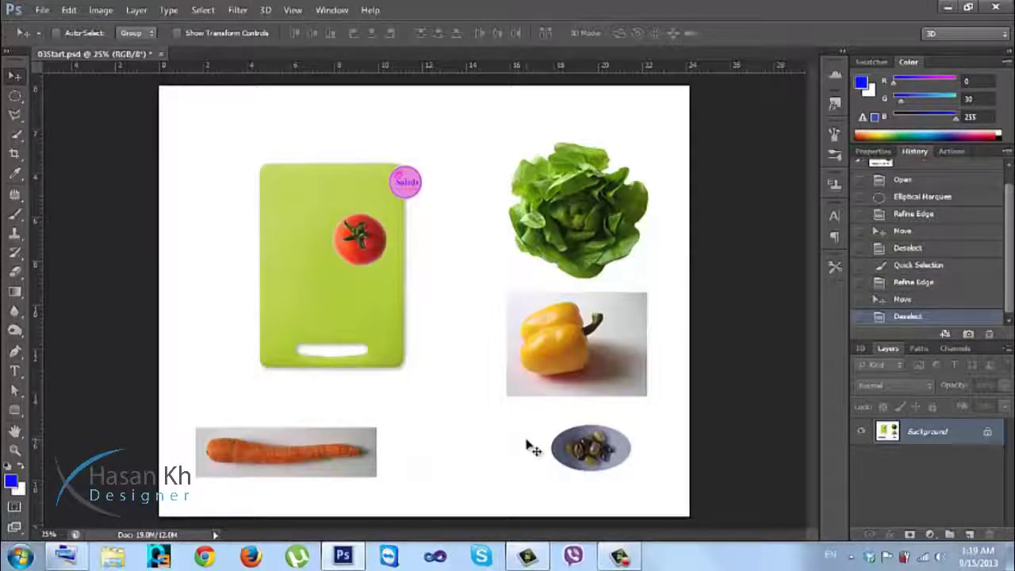
Select the oval olive plate with an elliptical marquee that follows its outer edge
key(ctrl+plus)
key(ctrl+plus)
drag(612, 474, 410, 301)
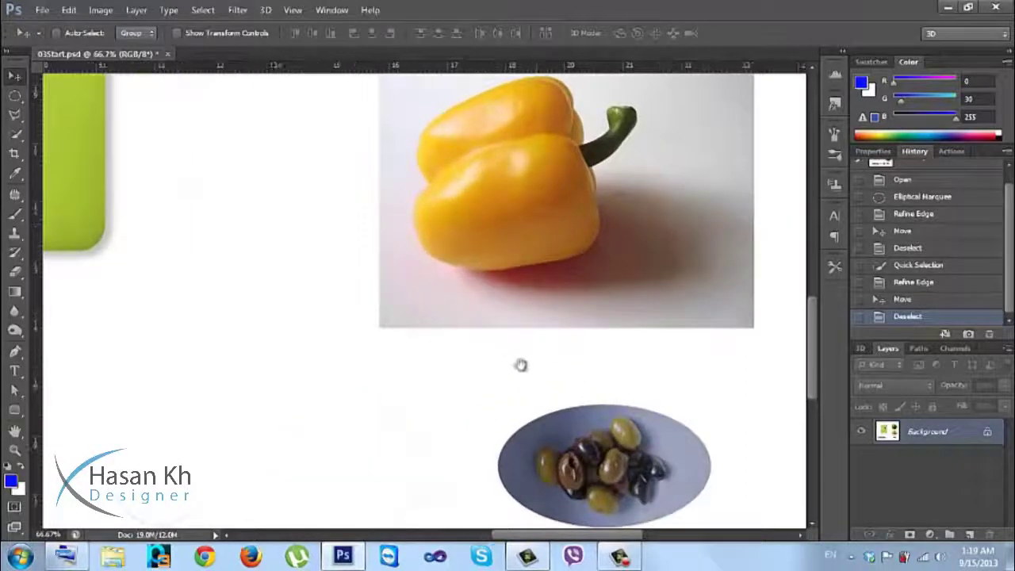
key(ctrl+plus)
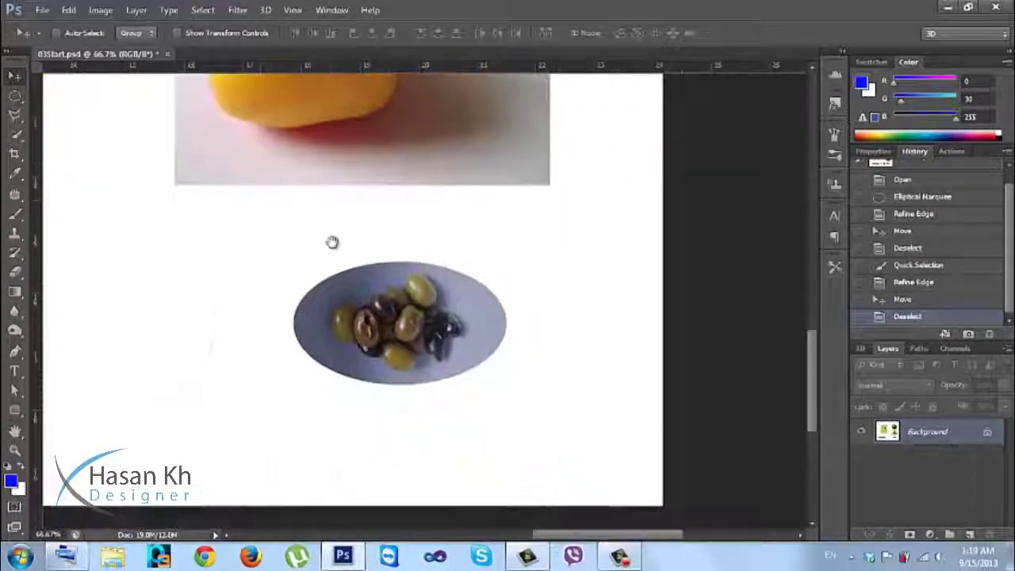
click(14, 95)
click(79, 109)
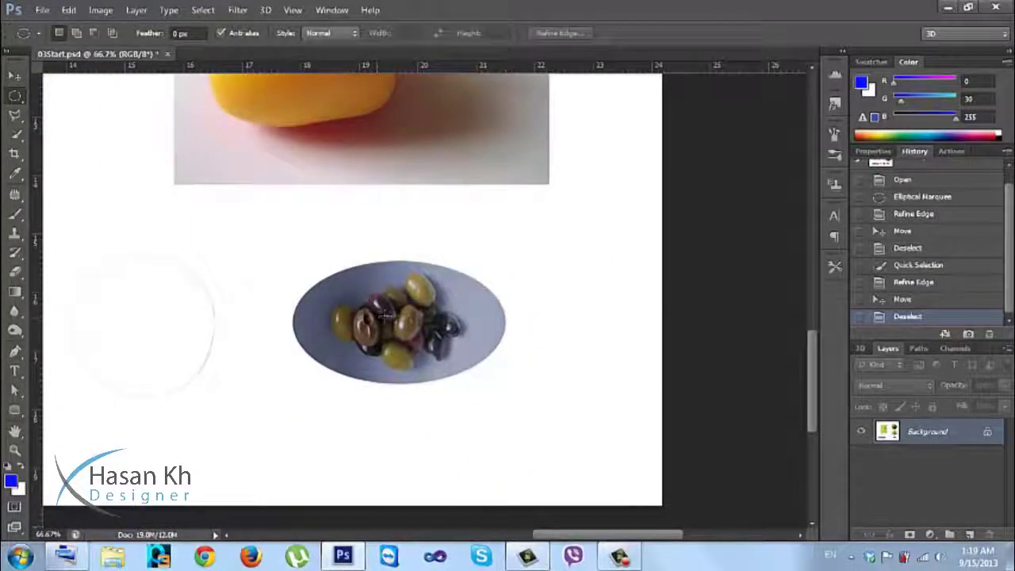
drag(394, 319, 505, 382)
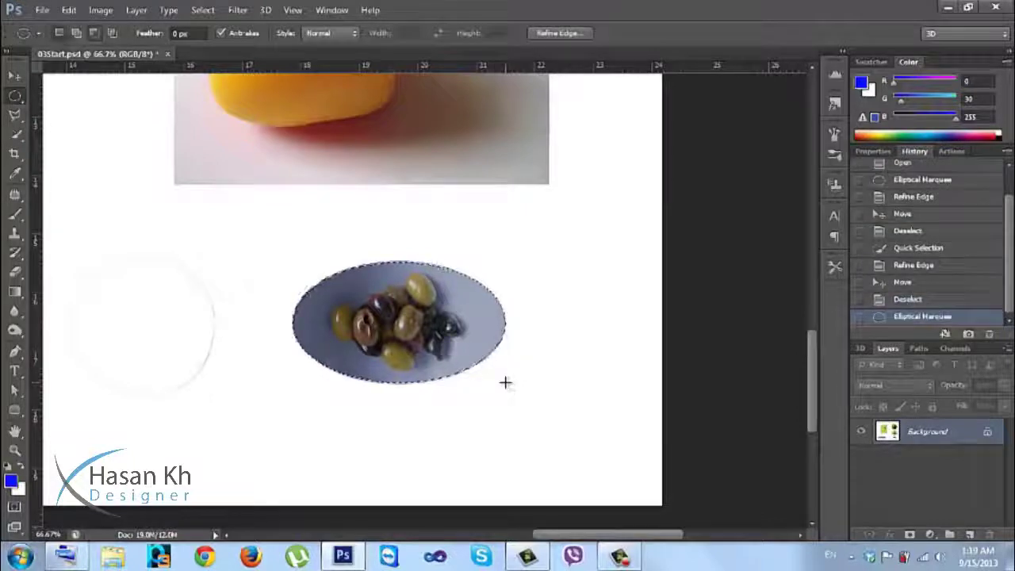
key(ctrl+minus)
key(ctrl+minus)
key(ctrl+minus)
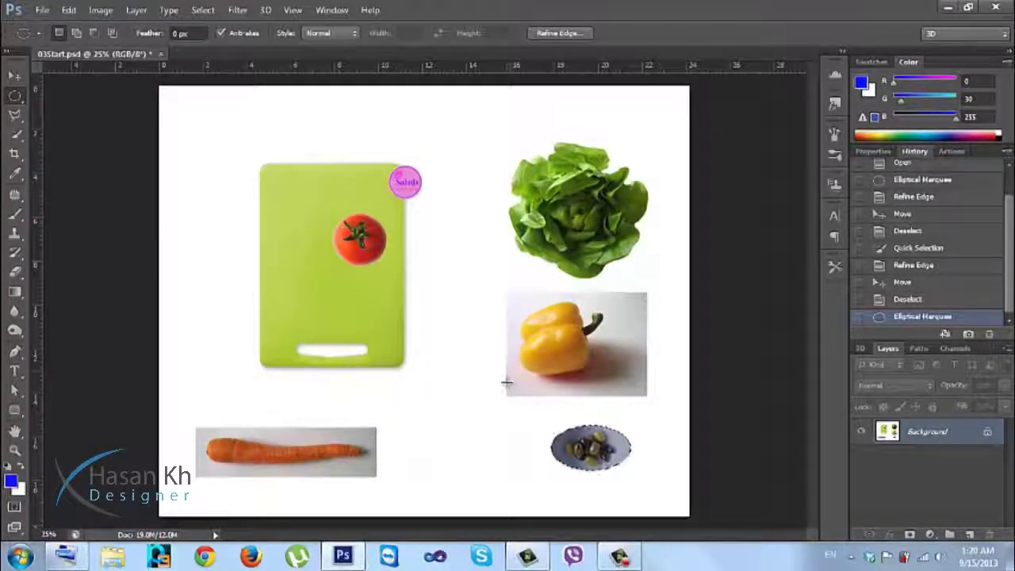
key(ctrl+plus)
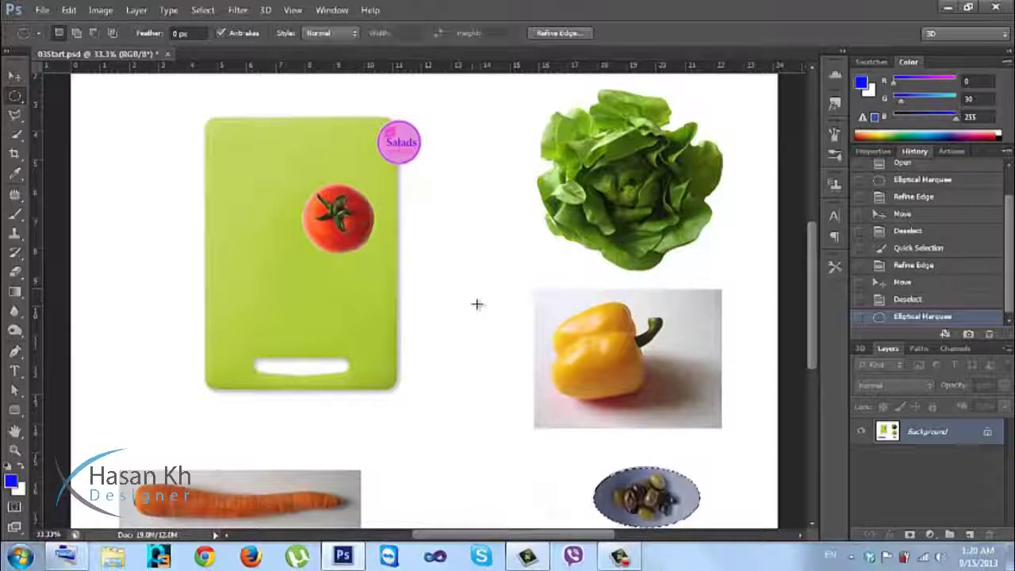
scroll(464, 296, down, 2)
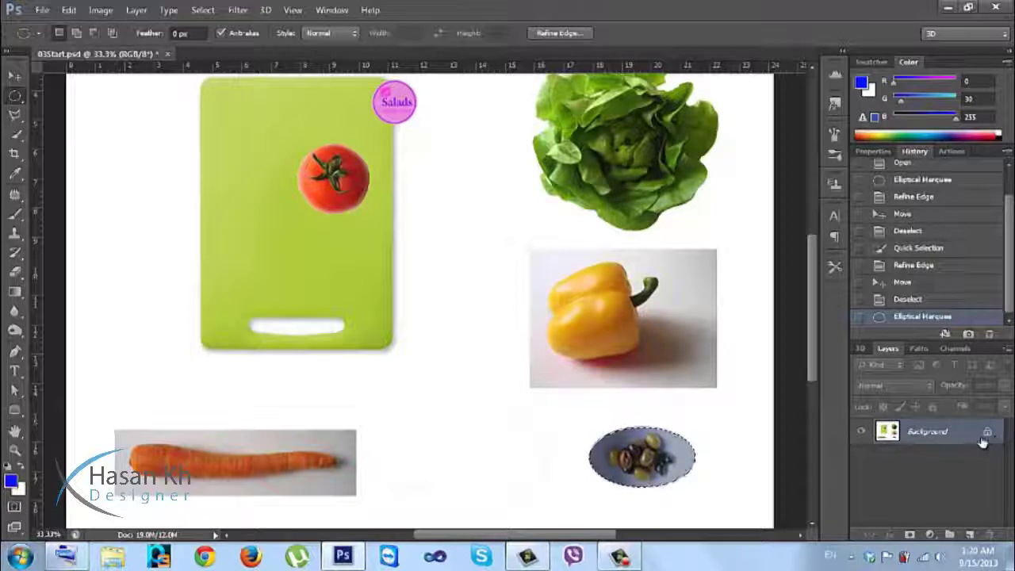
double_click(932, 433)
click(891, 438)
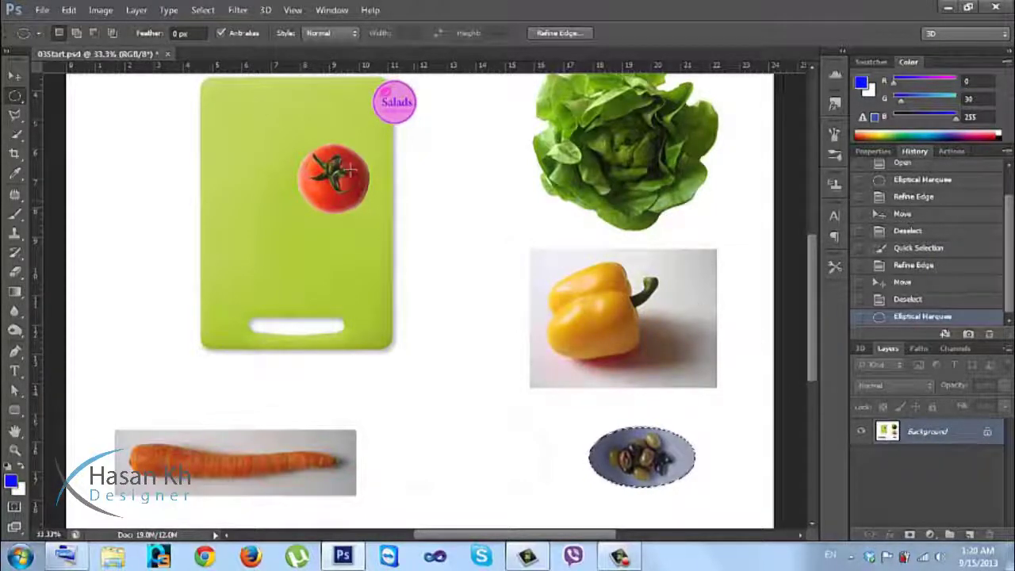
click(202, 10)
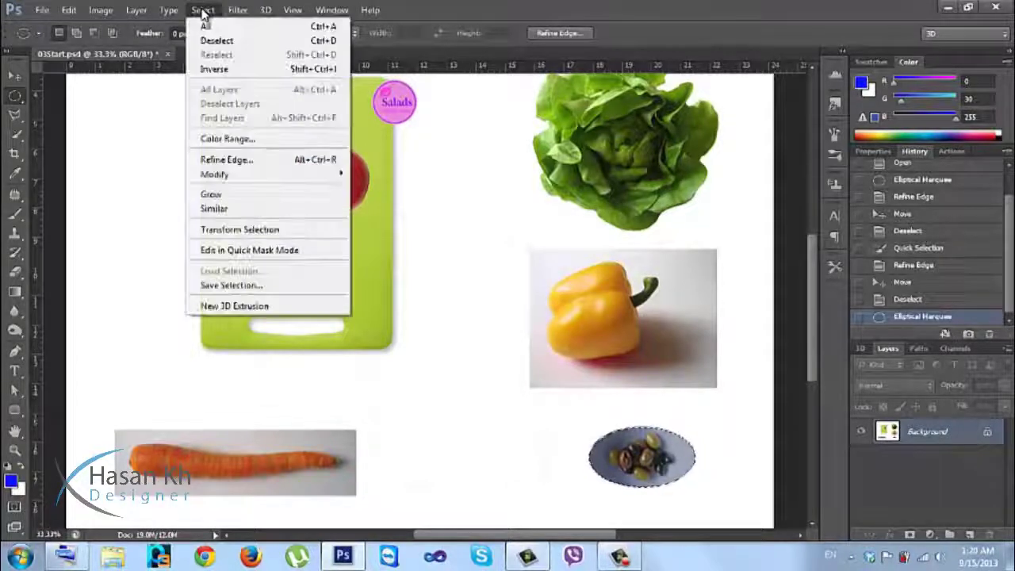
click(202, 11)
Cut the selected olive plate from the Background and paste it as a new layer
click(70, 10)
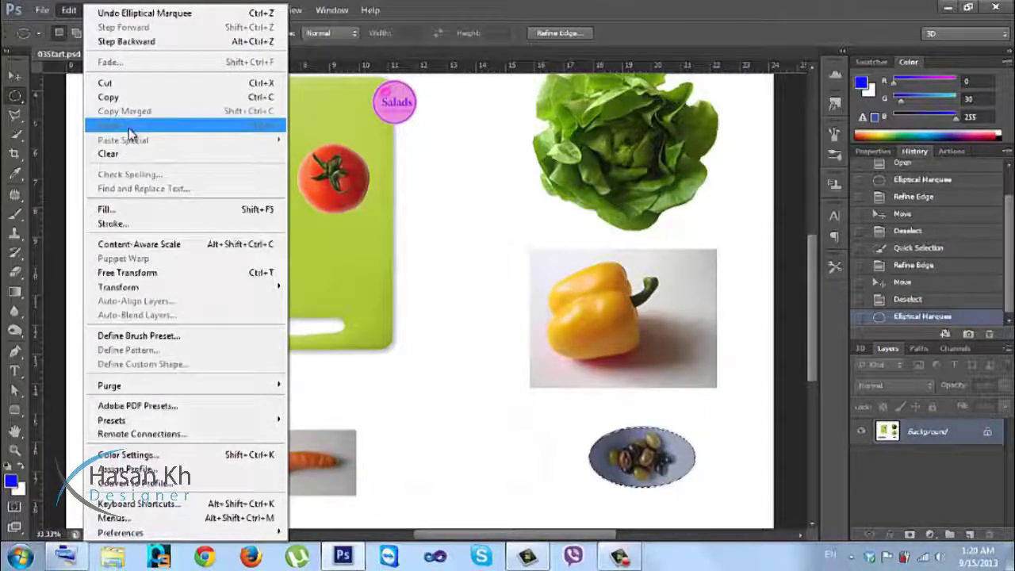
click(433, 7)
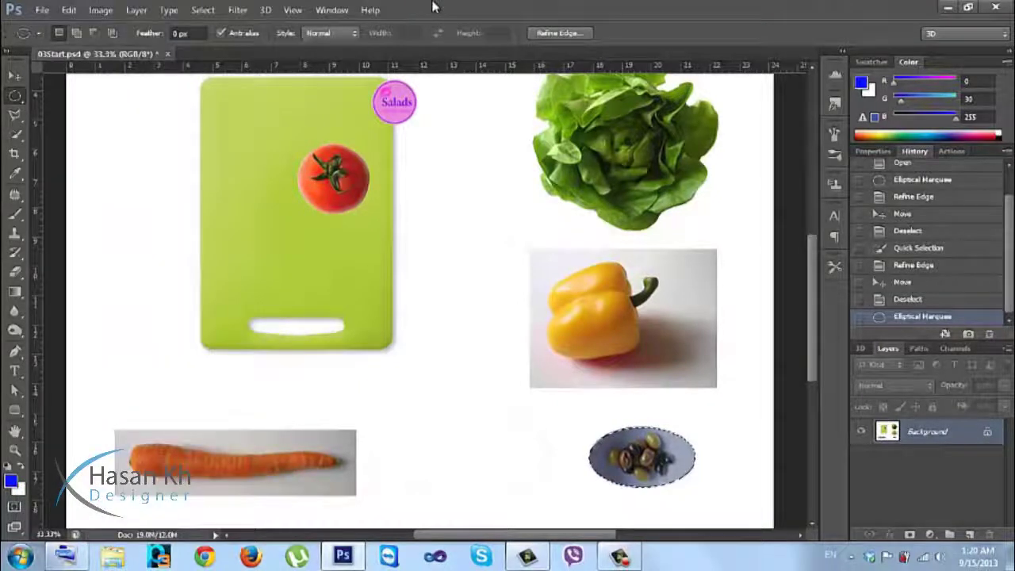
key(ctrl+x)
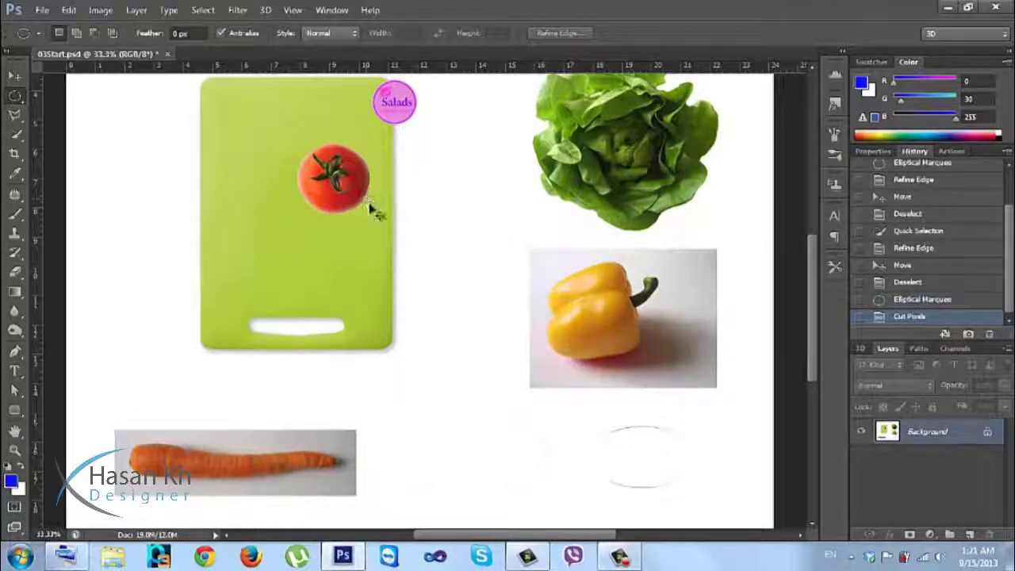
key(ctrl+v)
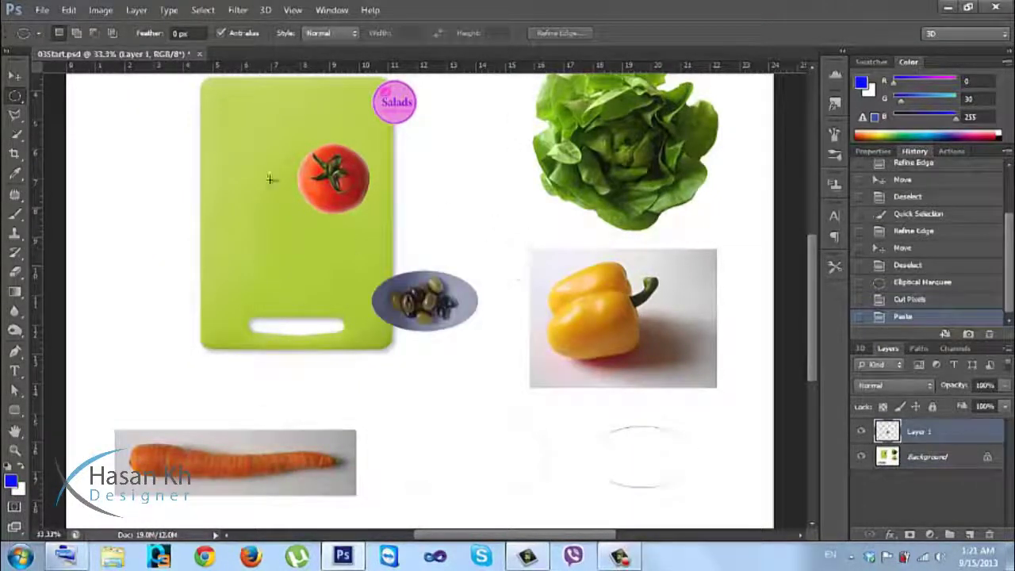
Move the pasted olive plate onto the lower-right edge of the cutting board
click(14, 75)
drag(400, 292, 227, 213)
drag(321, 246, 378, 270)
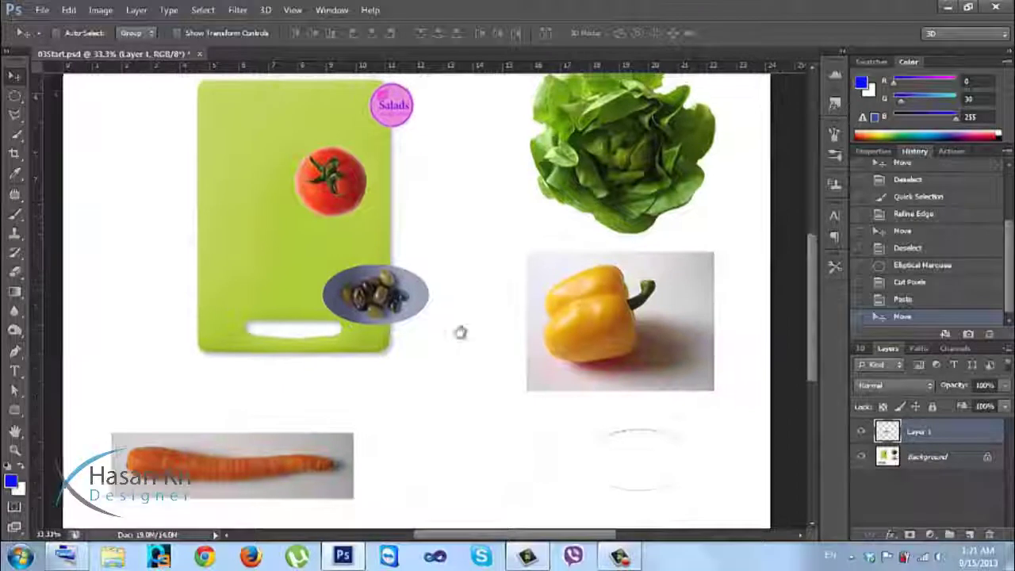
Trace a closed Magnetic Lasso selection around the yellow pepper, including its green stem
scroll(428, 334, right, 3)
scroll(403, 339, up, 2)
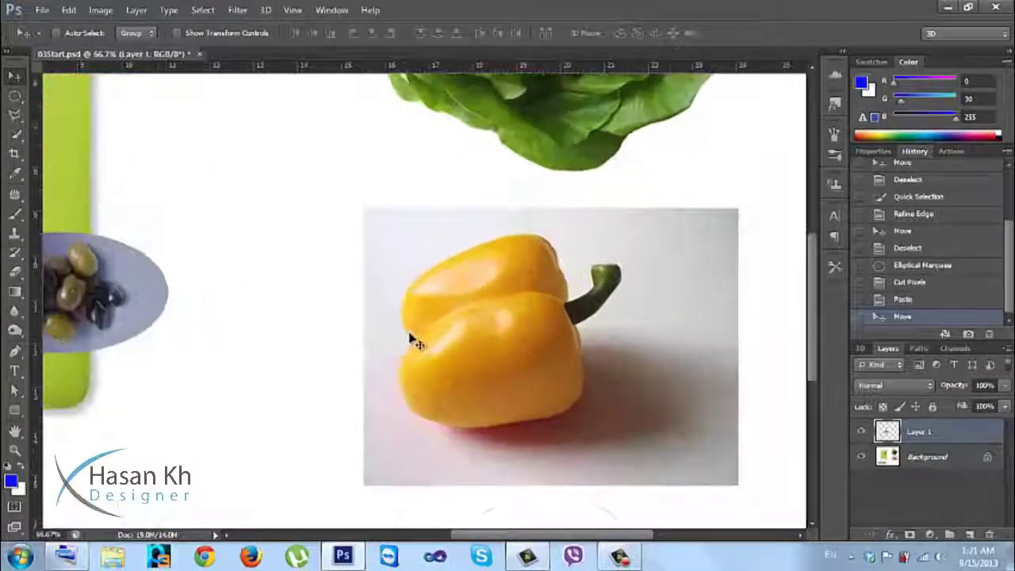
scroll(420, 325, right, 3)
scroll(380, 289, down, 1)
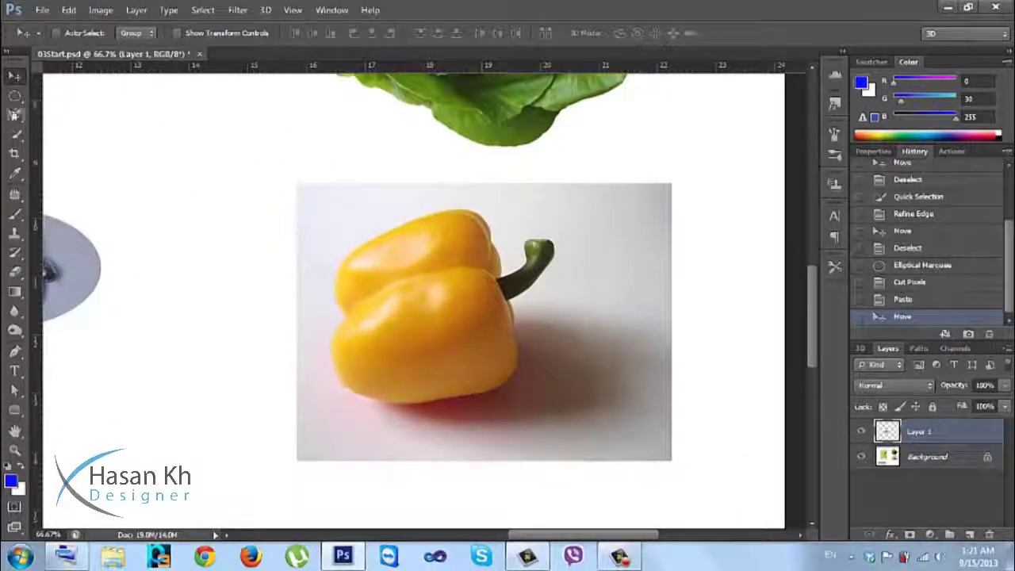
click(13, 115)
click(79, 144)
click(385, 230)
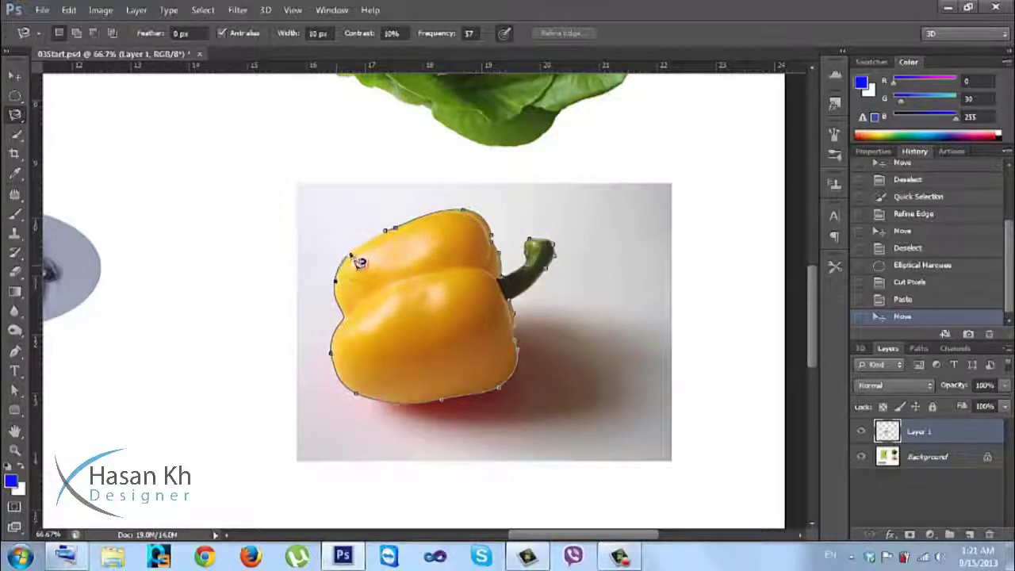
click(388, 232)
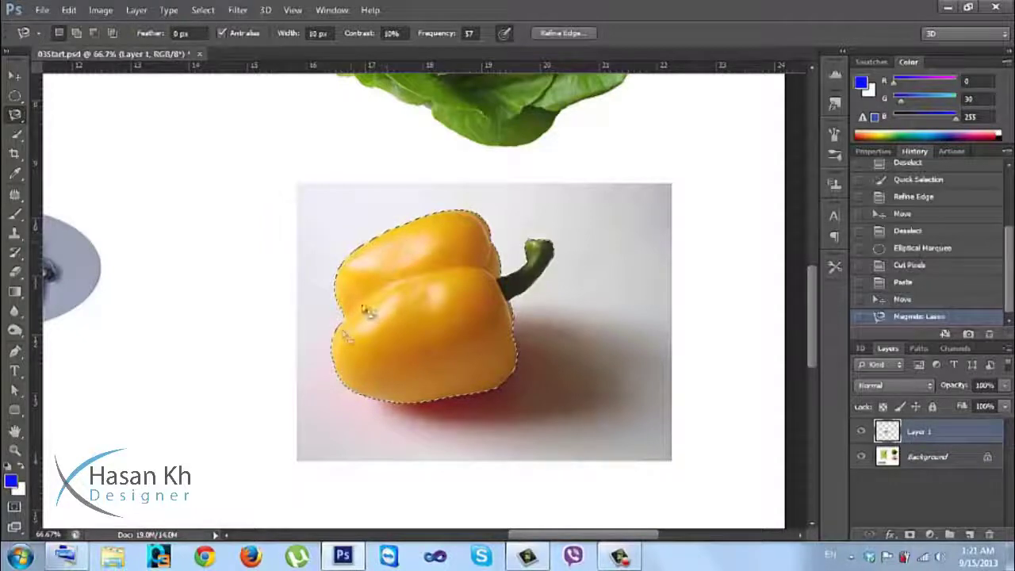
Refine the yellow pepper selection's edge with Smooth set to 10 and apply it
key(ctrl+minus)
key(ctrl+minus)
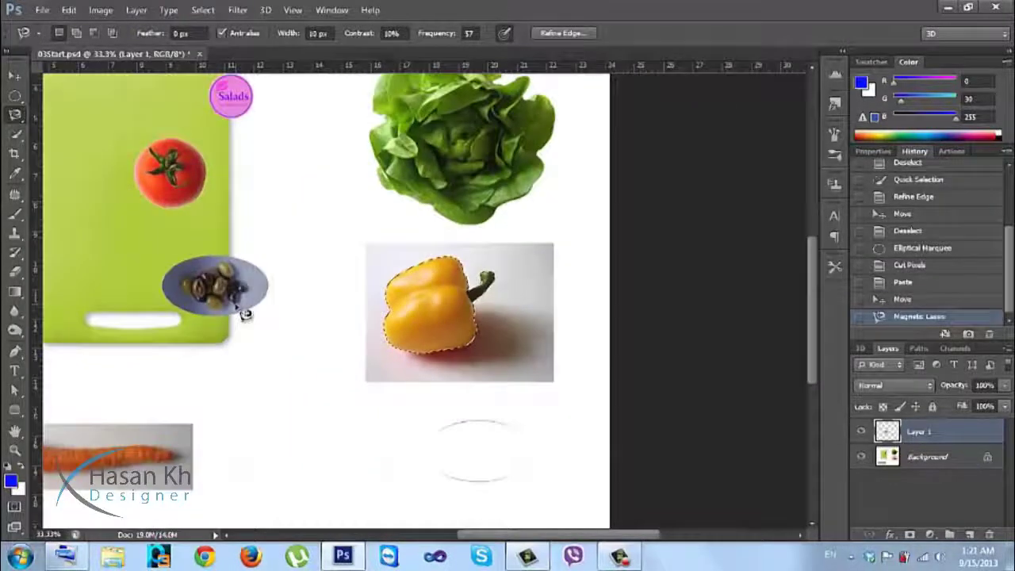
click(562, 33)
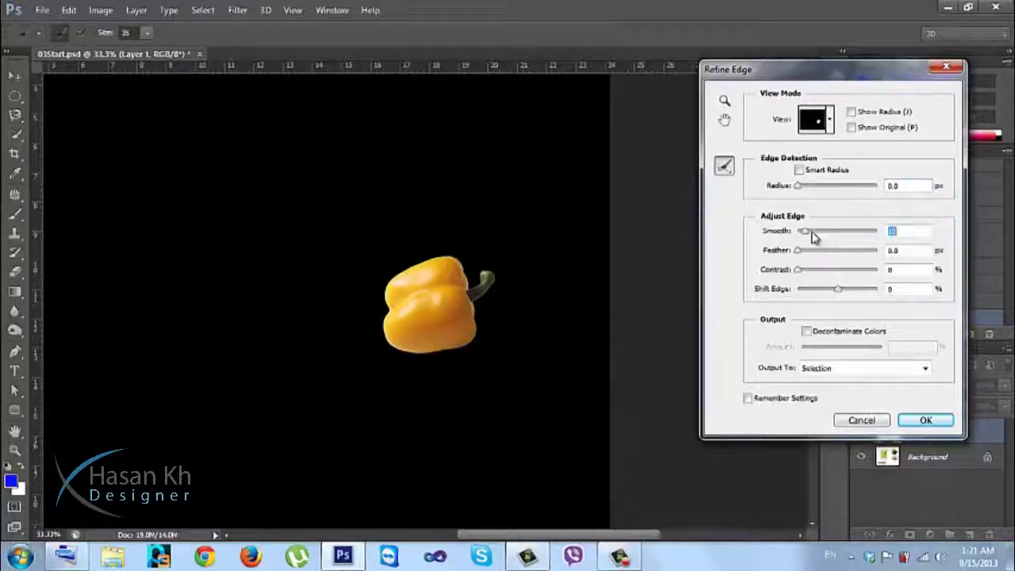
key(Return)
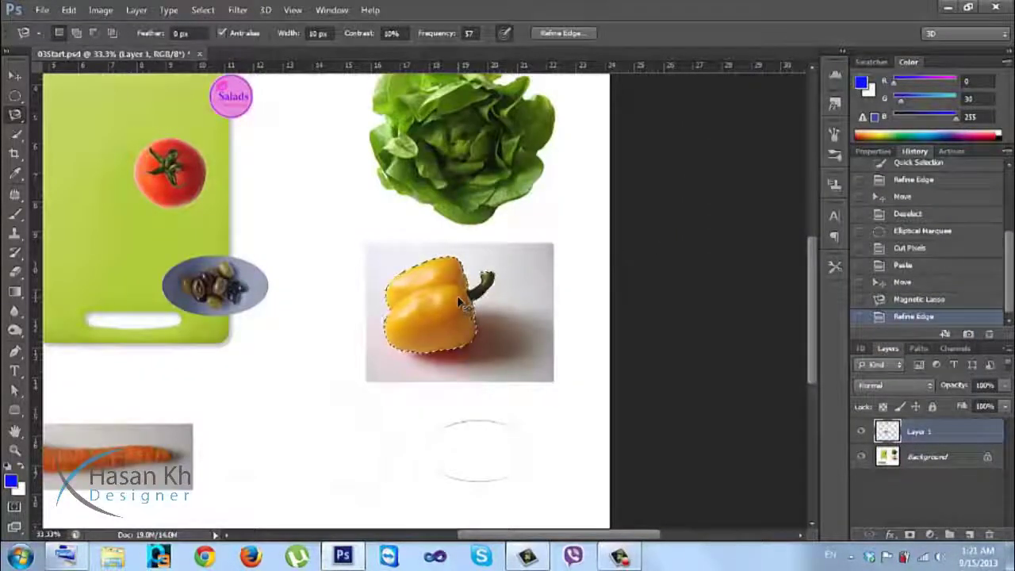
Try to cut the selected yellow pepper while Layer 1 is the active layer
key(ctrl+x)
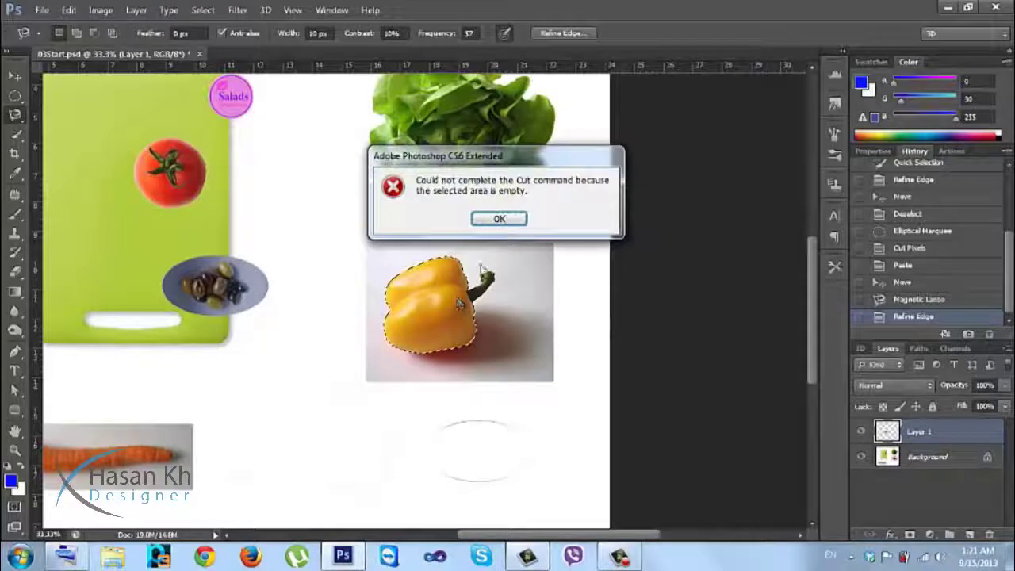
click(499, 219)
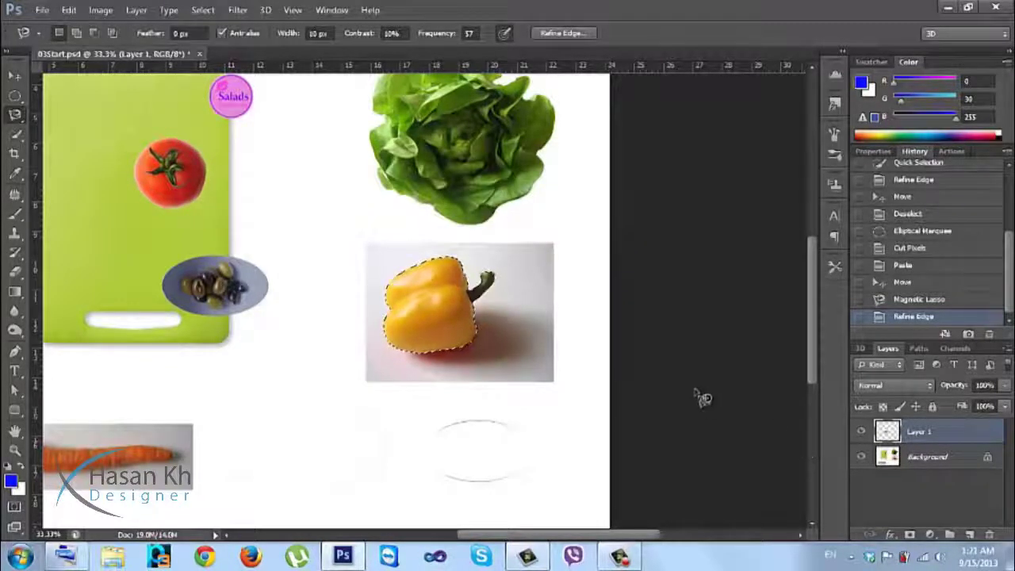
key(ctrl+x)
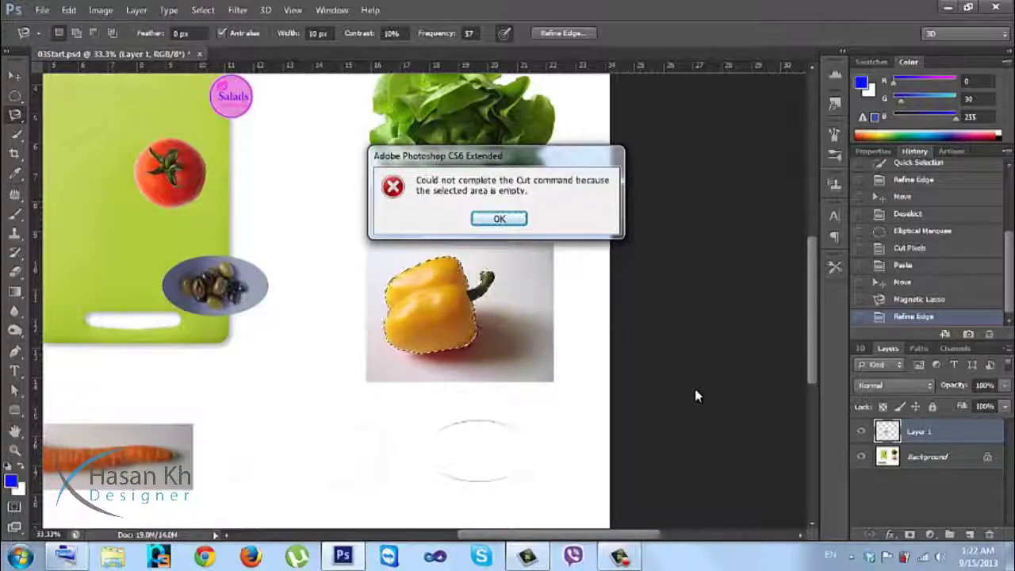
key(Return)
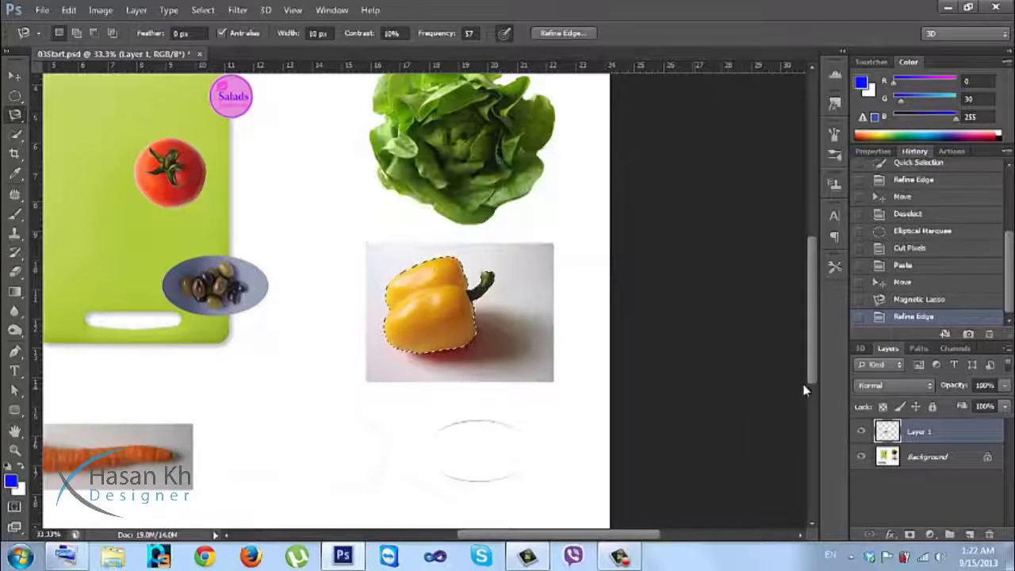
Cut the selected yellow pepper from the Background layer and paste it as a new layer
click(931, 461)
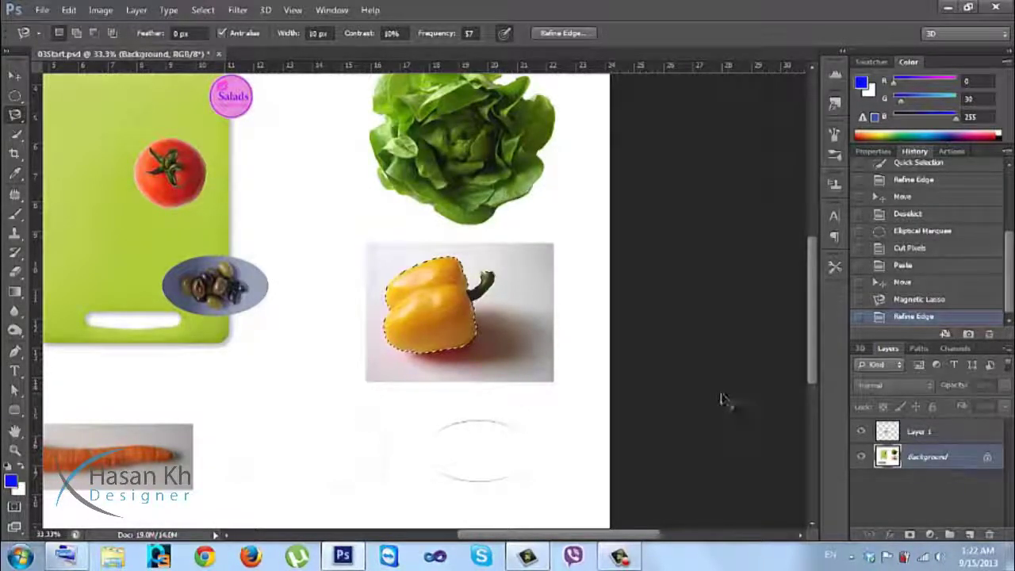
key(ctrl+x)
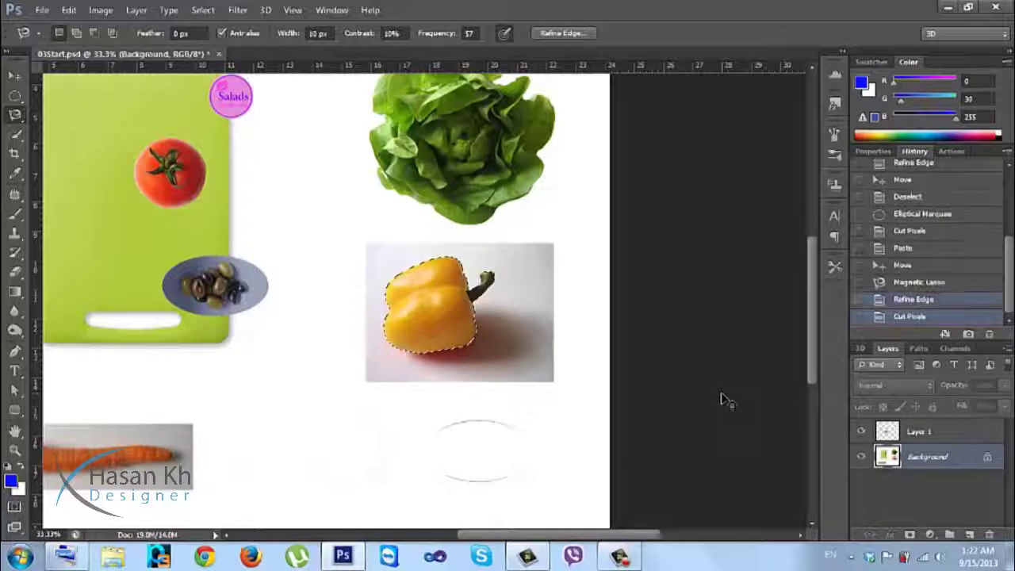
key(ctrl+v)
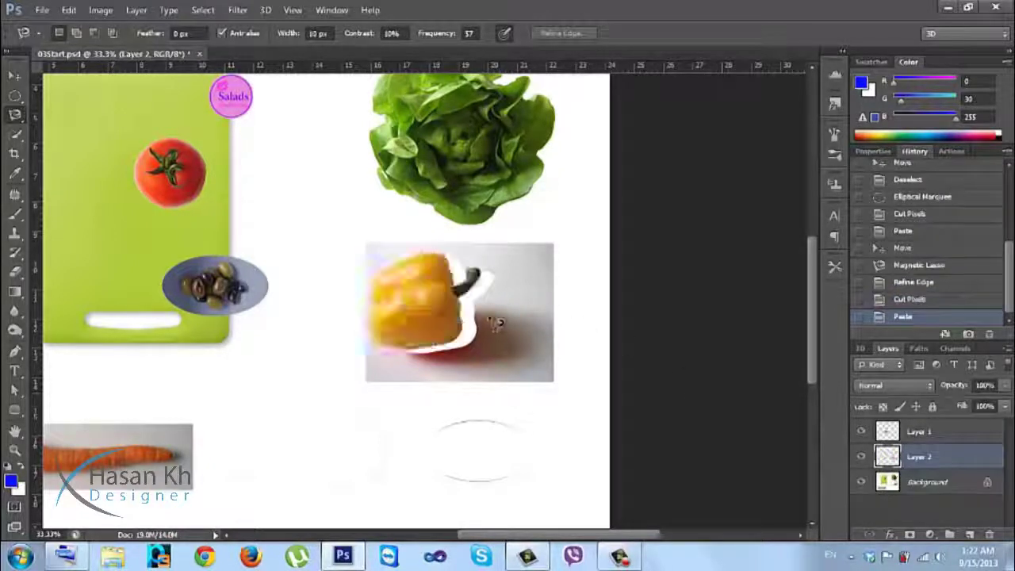
Move the pasted yellow pepper onto the lower-left corner of the cutting board
key(v)
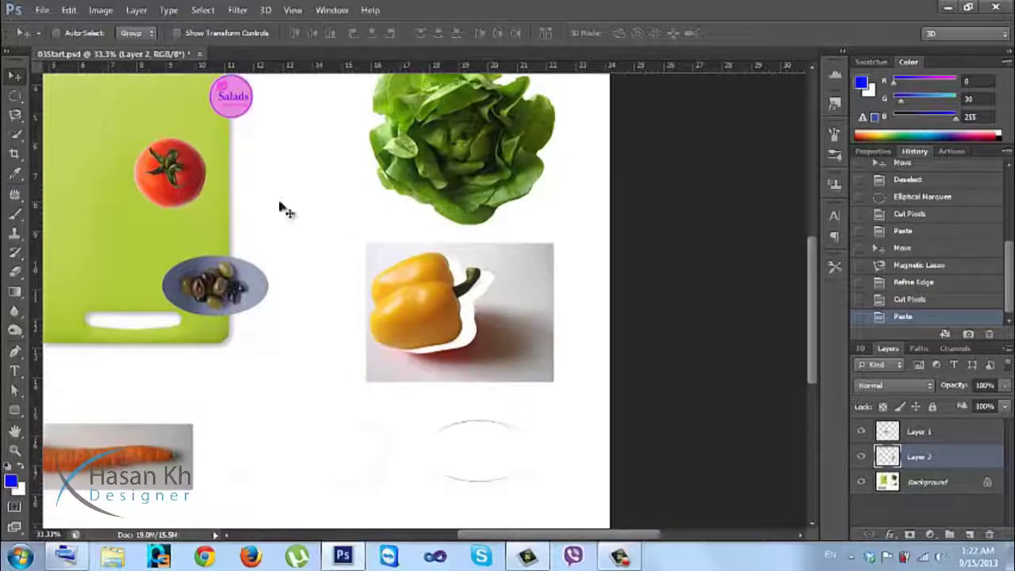
drag(388, 292, 194, 301)
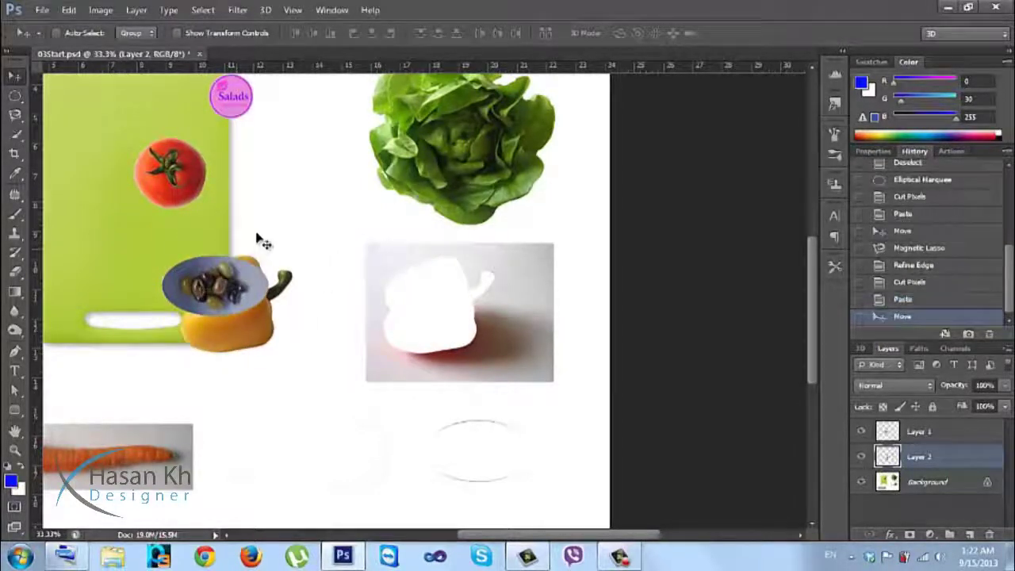
drag(313, 269, 415, 292)
drag(328, 229, 465, 308)
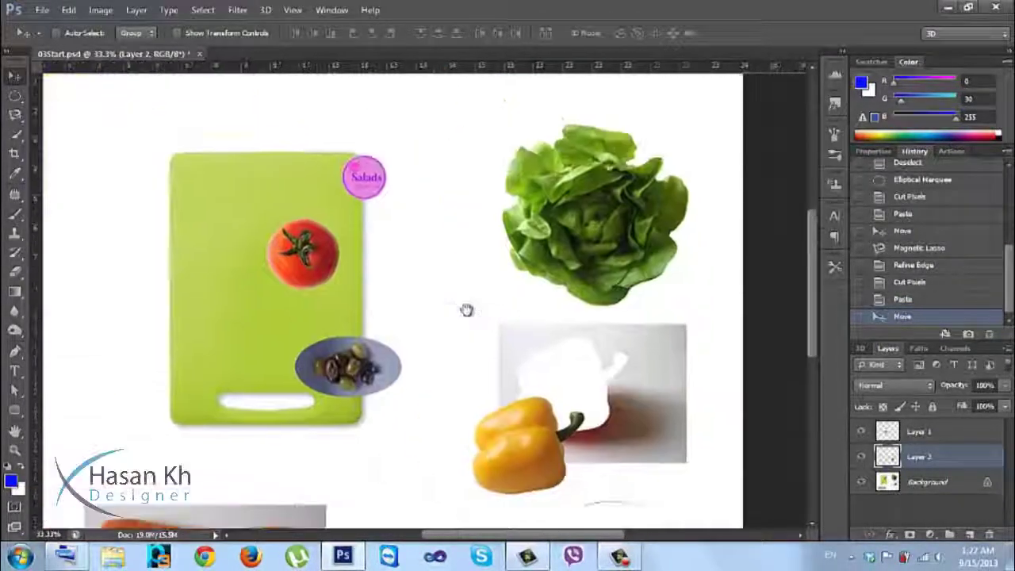
drag(512, 420, 229, 169)
drag(226, 228, 235, 406)
Trace a closed freehand Lasso selection around the whole carrot
drag(454, 349, 475, 233)
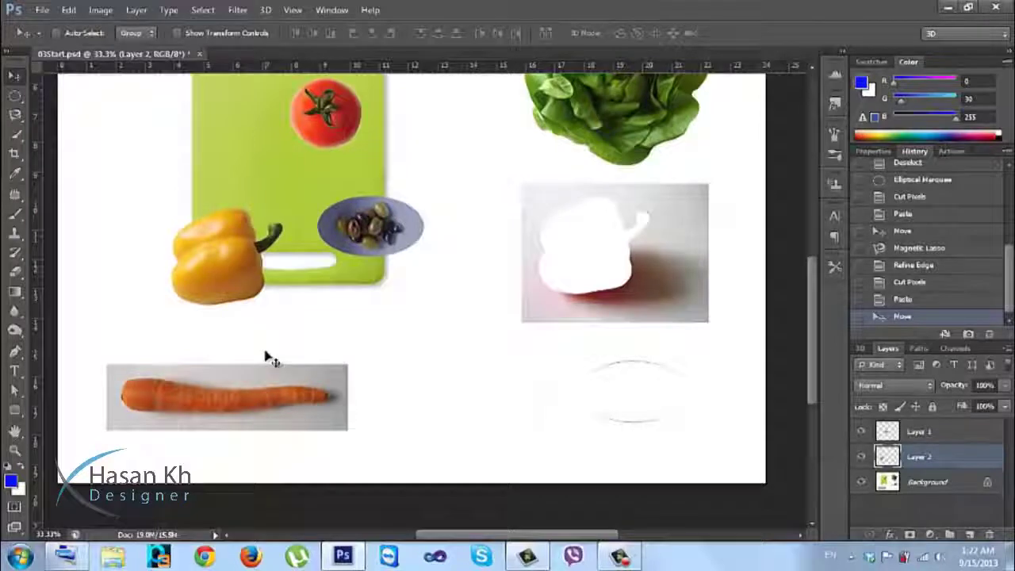
key(ctrl+plus)
scroll(568, 330, left, 5)
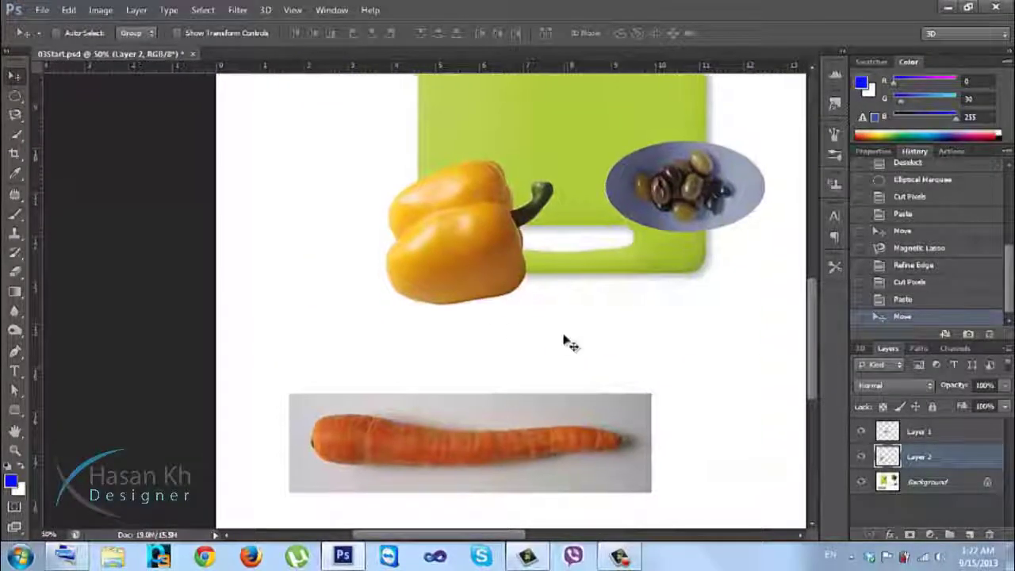
key(ctrl+plus)
key(ctrl+plus)
drag(537, 376, 462, 220)
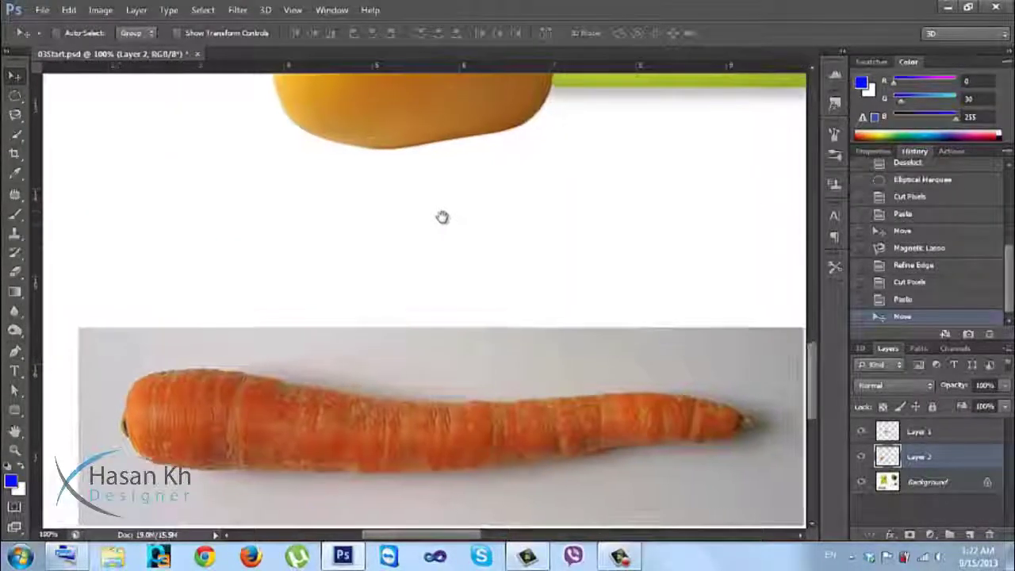
click(16, 117)
click(76, 112)
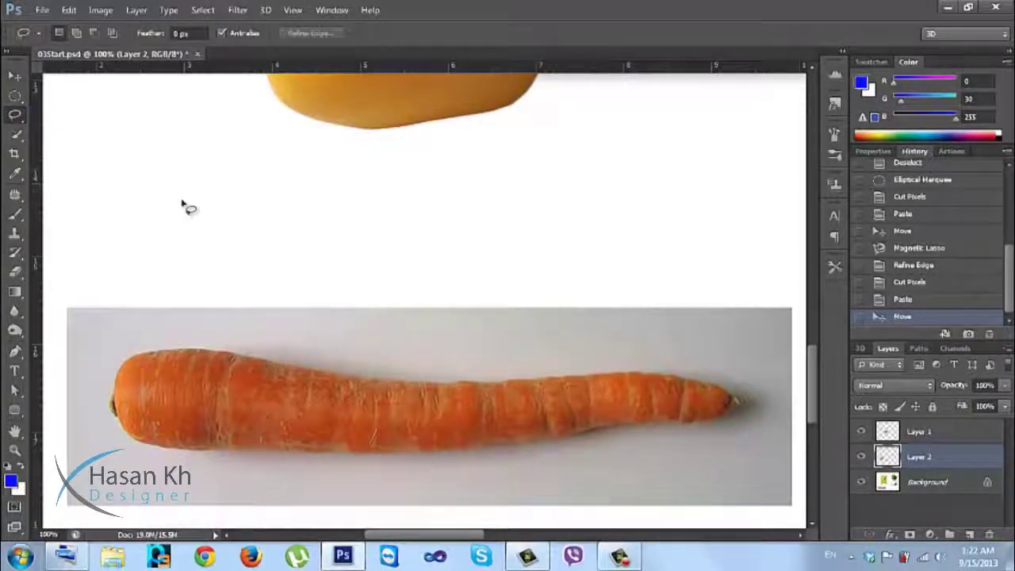
drag(141, 346, 271, 369)
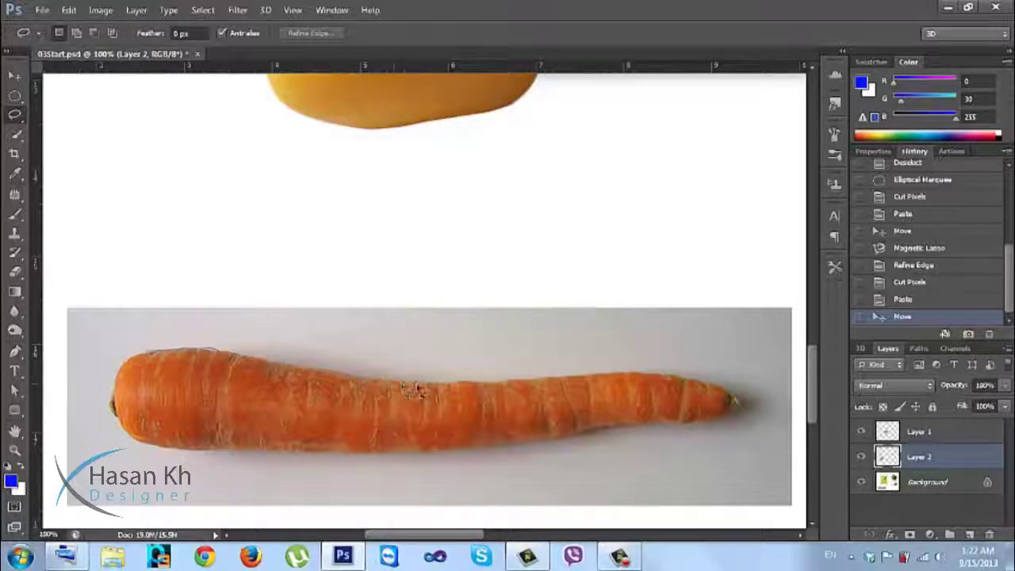
drag(464, 386, 484, 387)
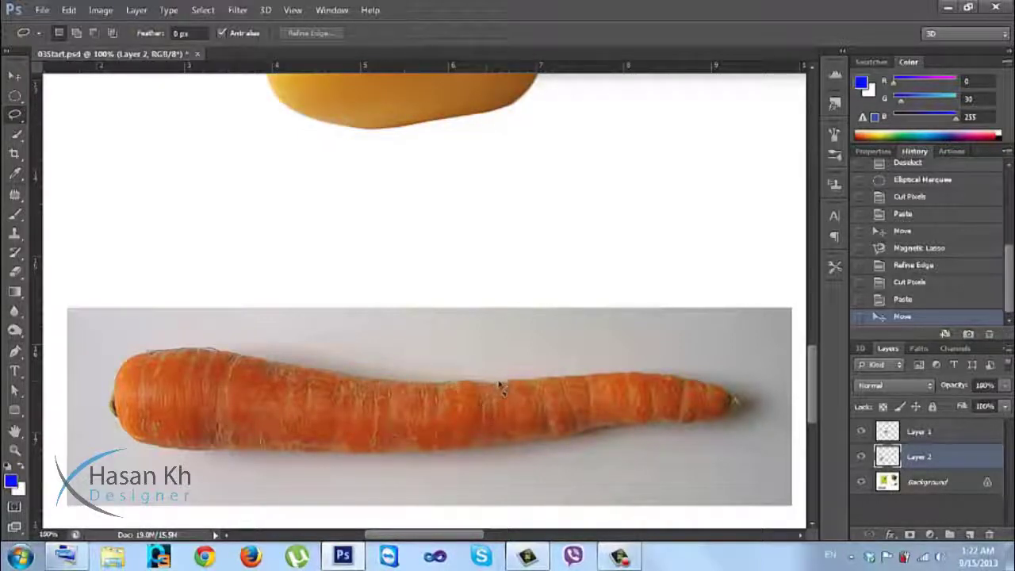
drag(545, 383, 564, 385)
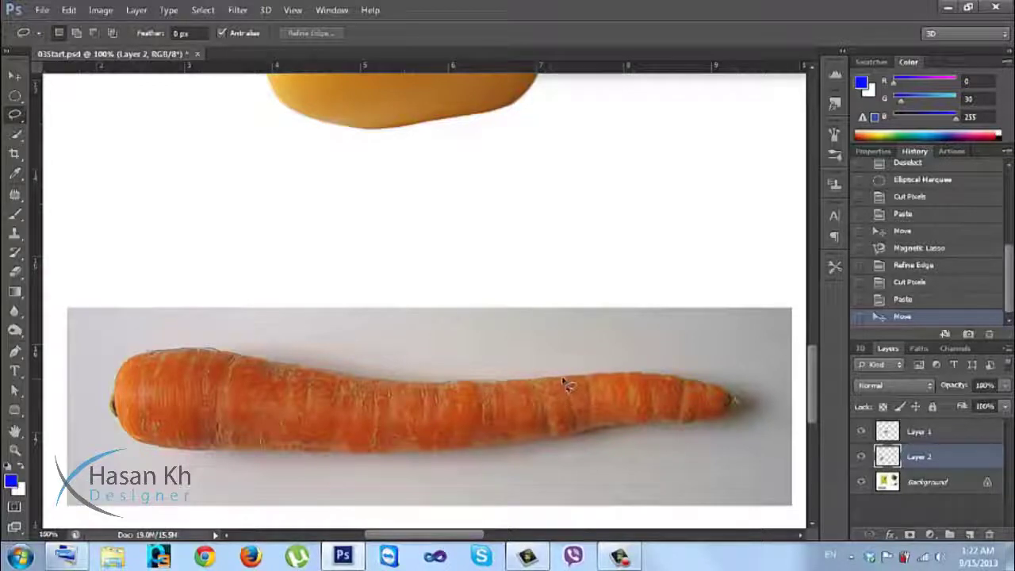
mouse_move(636, 380)
mouse_down()
mouse_move(699, 382)
mouse_move(745, 407)
mouse_move(716, 420)
mouse_move(399, 460)
mouse_up()
mouse_move(323, 462)
mouse_down()
mouse_move(163, 452)
mouse_move(122, 434)
mouse_move(113, 401)
mouse_move(151, 355)
mouse_up()
Add the missed upper curve of the carrot's thick end to the Lasso selection
mouse_move(195, 417)
mouse_down()
mouse_move(290, 410)
mouse_move(343, 422)
mouse_up()
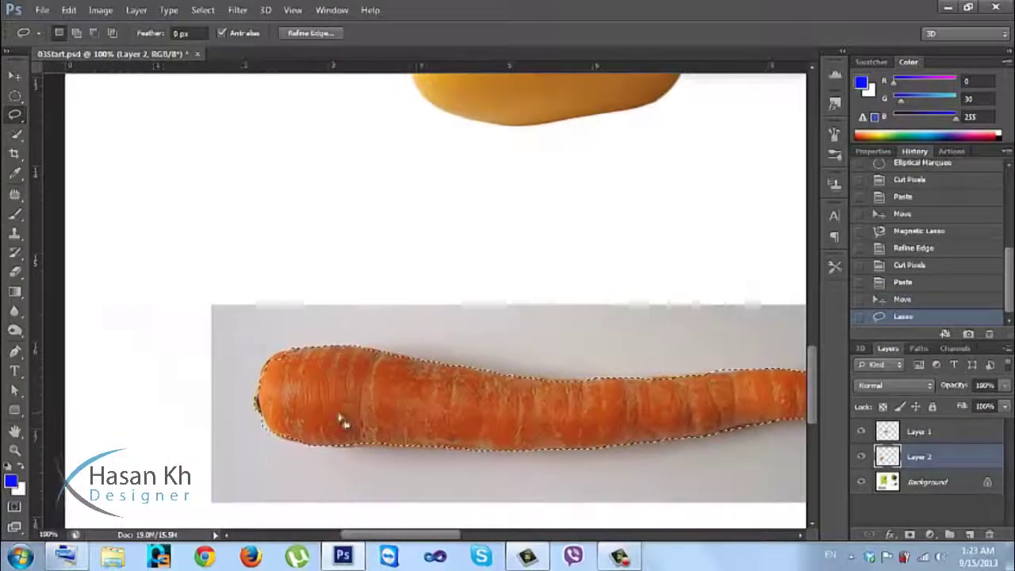
key(ctrl+plus)
key(ctrl+plus)
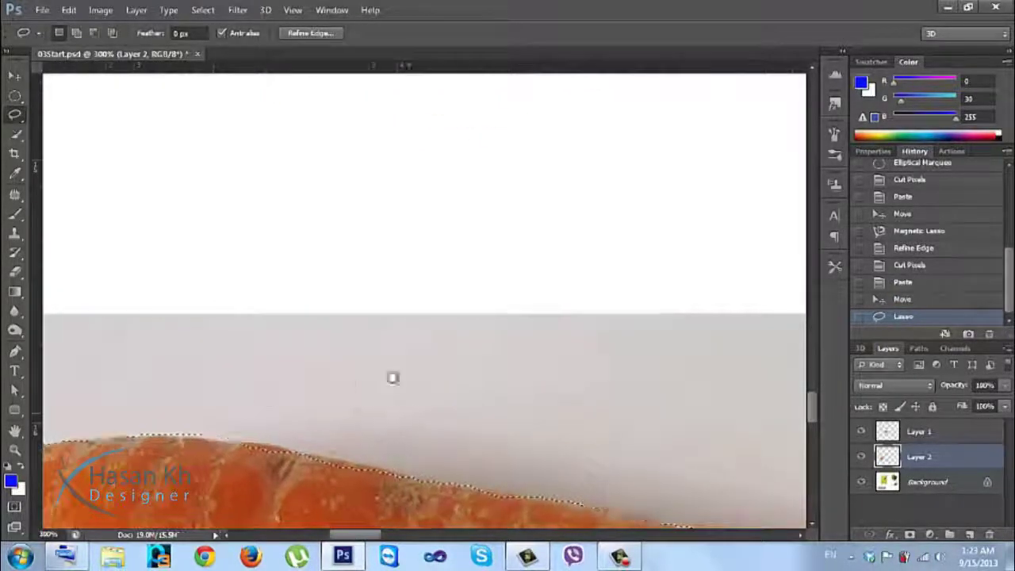
drag(389, 383, 442, 277)
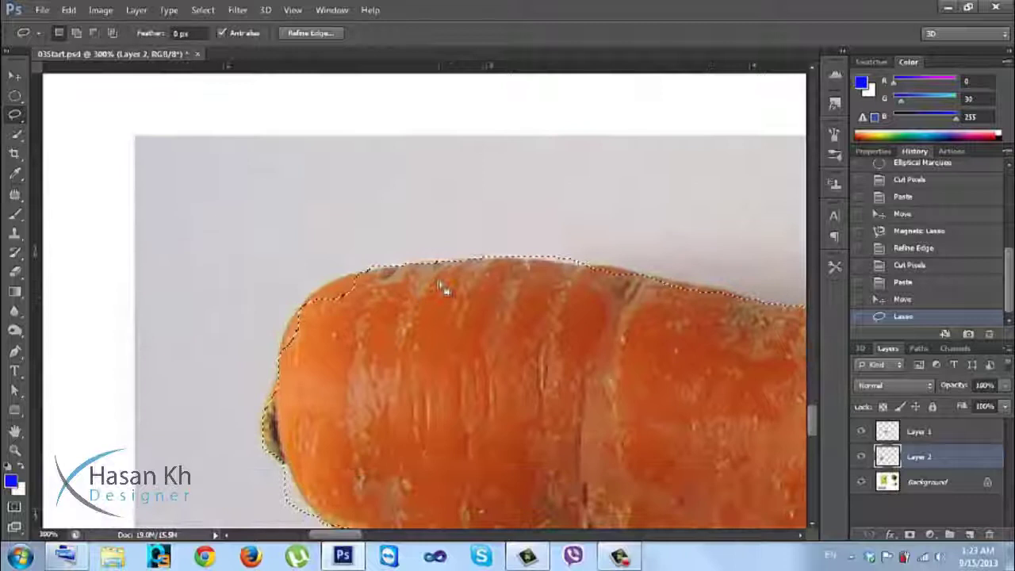
click(76, 33)
mouse_move(341, 287)
mouse_down()
mouse_move(285, 350)
mouse_move(272, 412)
mouse_up()
Add the missed strips along the carrot's upper edge, from the thick end past the middle, to the Lasso selection
drag(447, 378, 464, 367)
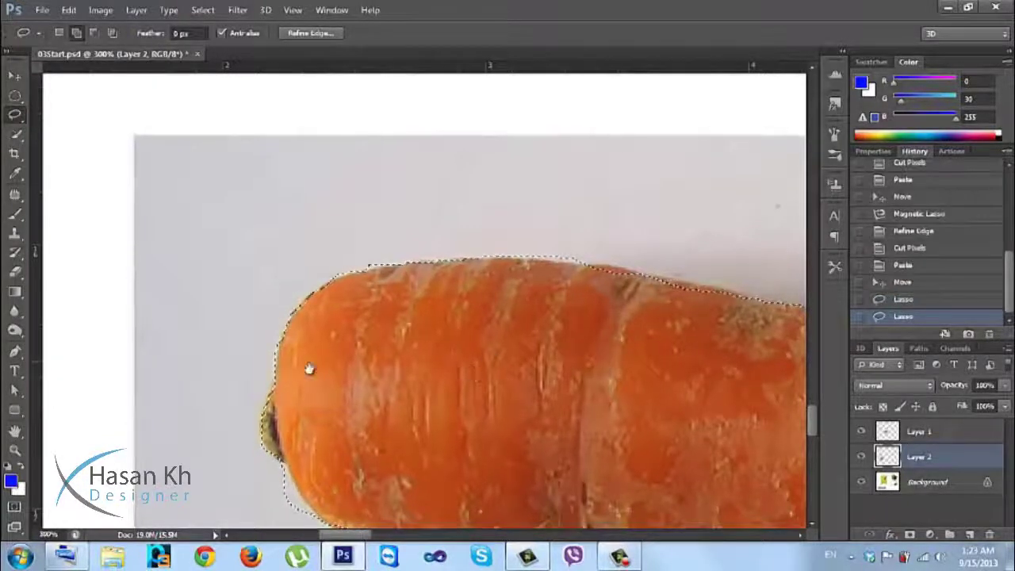
scroll(309, 367, left, 5)
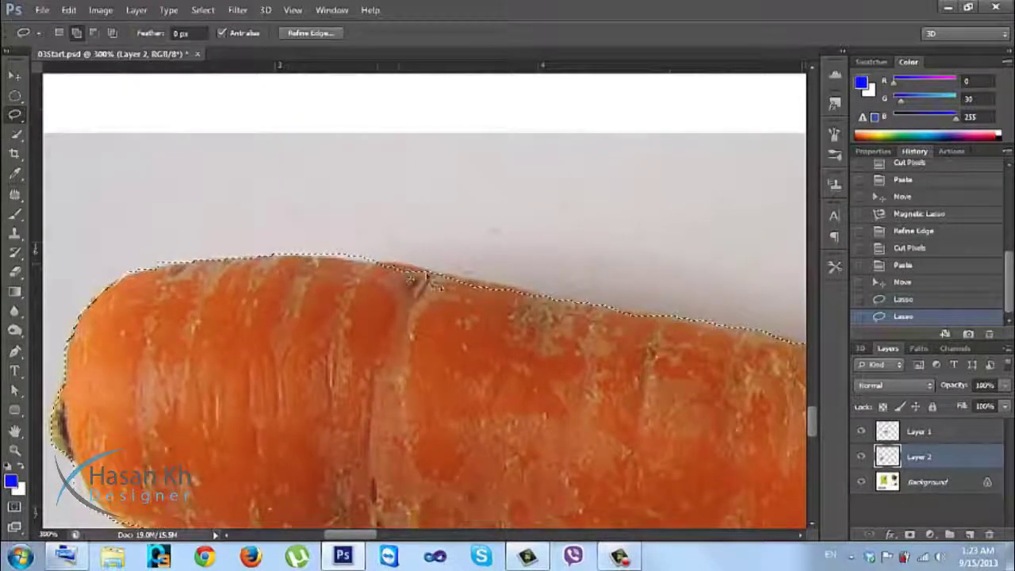
drag(367, 317, 413, 270)
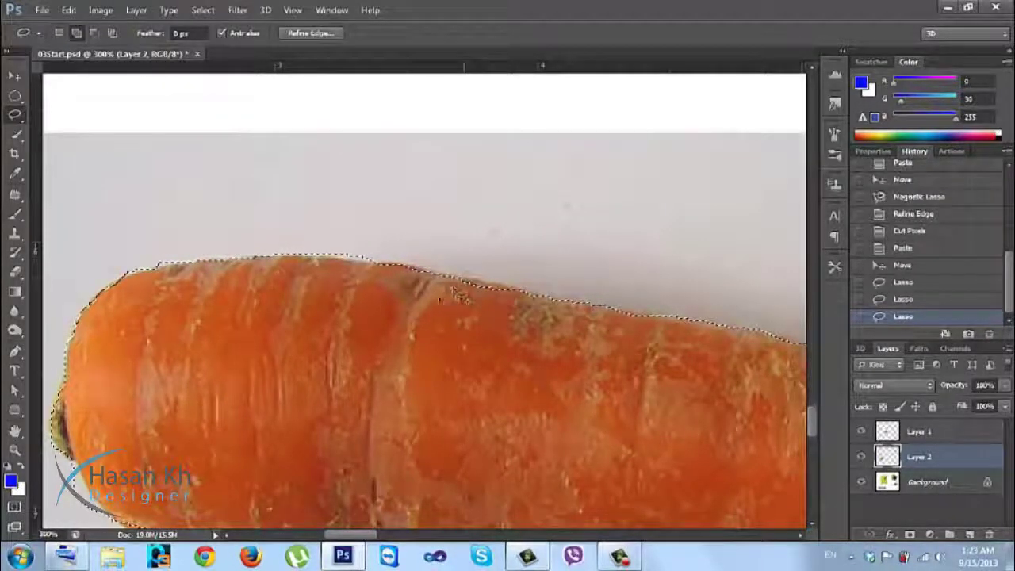
drag(536, 354, 331, 333)
scroll(347, 333, right, 10)
scroll(346, 333, down, 2)
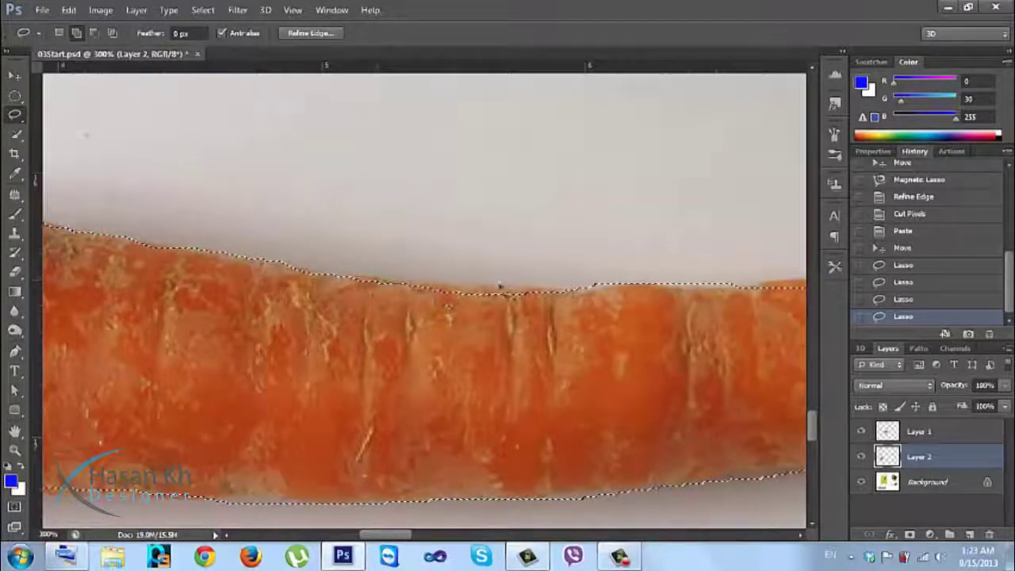
drag(587, 295, 589, 283)
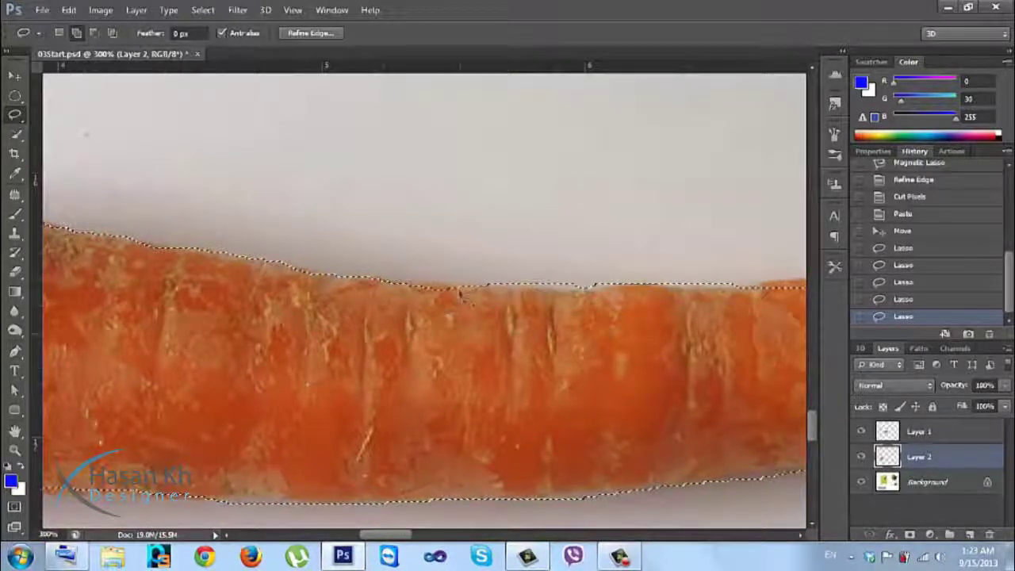
mouse_move(432, 300)
mouse_down()
mouse_move(448, 291)
mouse_move(521, 356)
mouse_move(290, 347)
mouse_move(455, 320)
mouse_move(680, 304)
mouse_up()
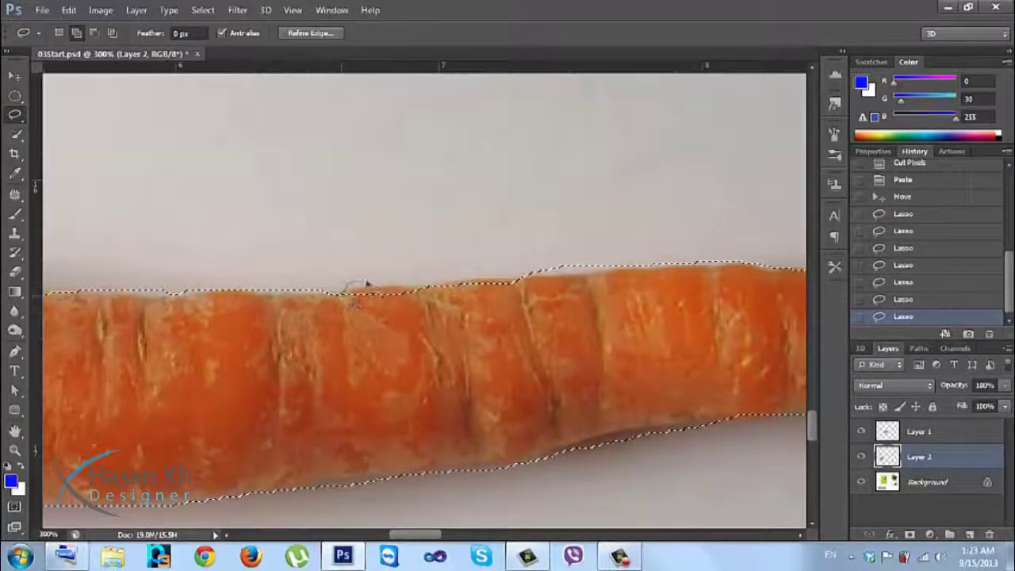
drag(323, 385, 333, 373)
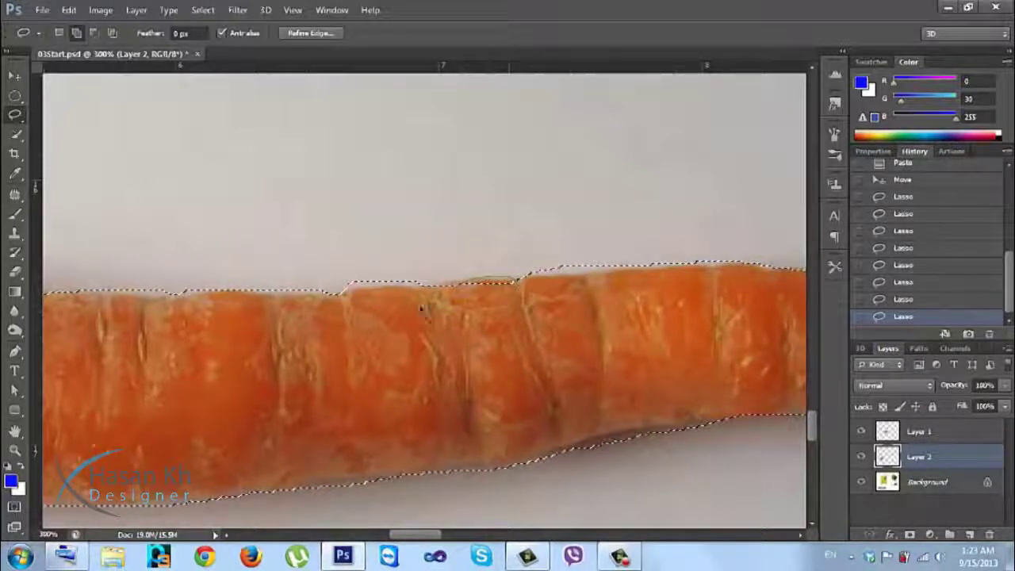
Add the missed slivers along the carrot's edge near its tip to the lasso selection
scroll(463, 328, right, 5)
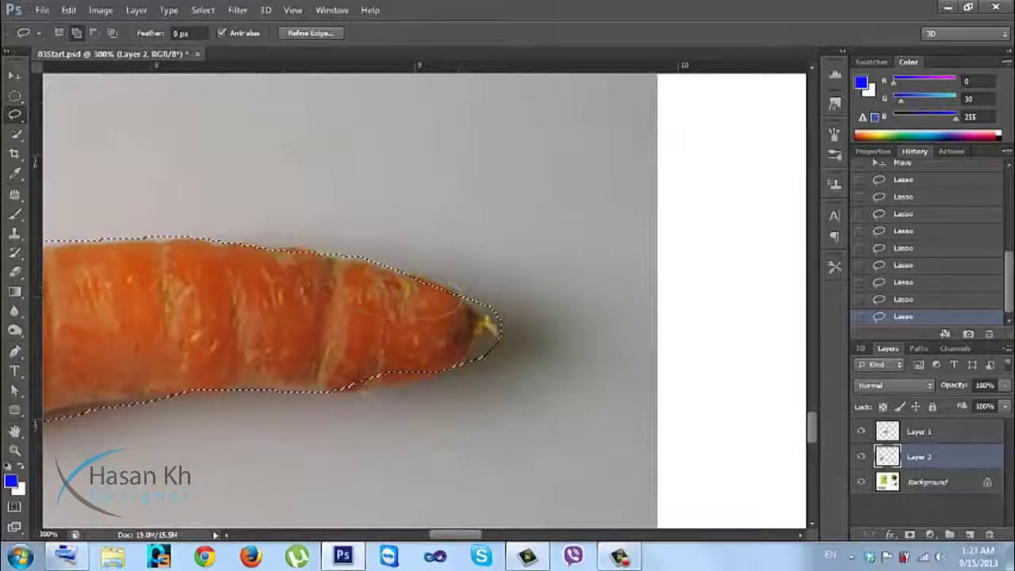
drag(293, 262, 303, 258)
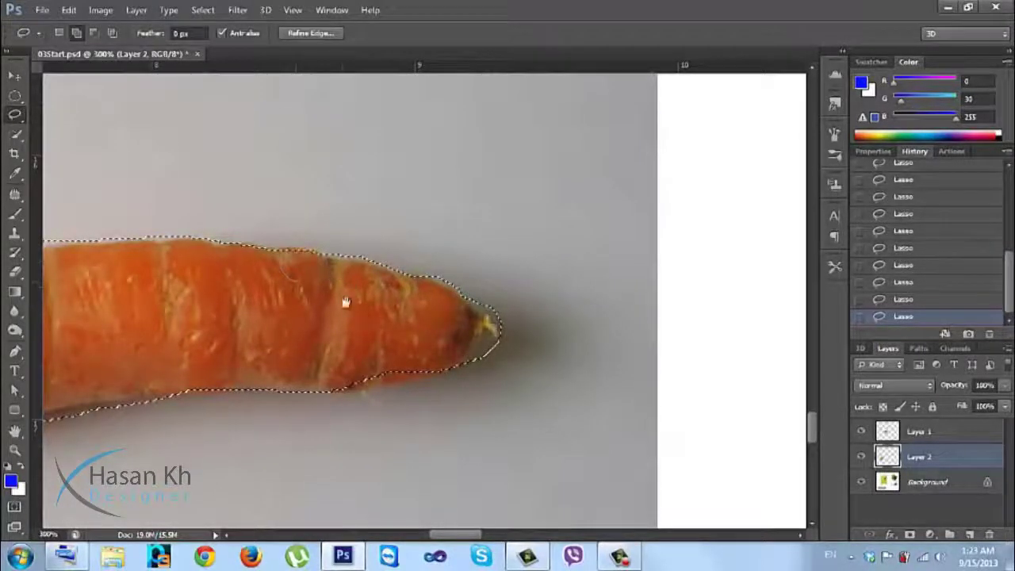
drag(346, 302, 399, 275)
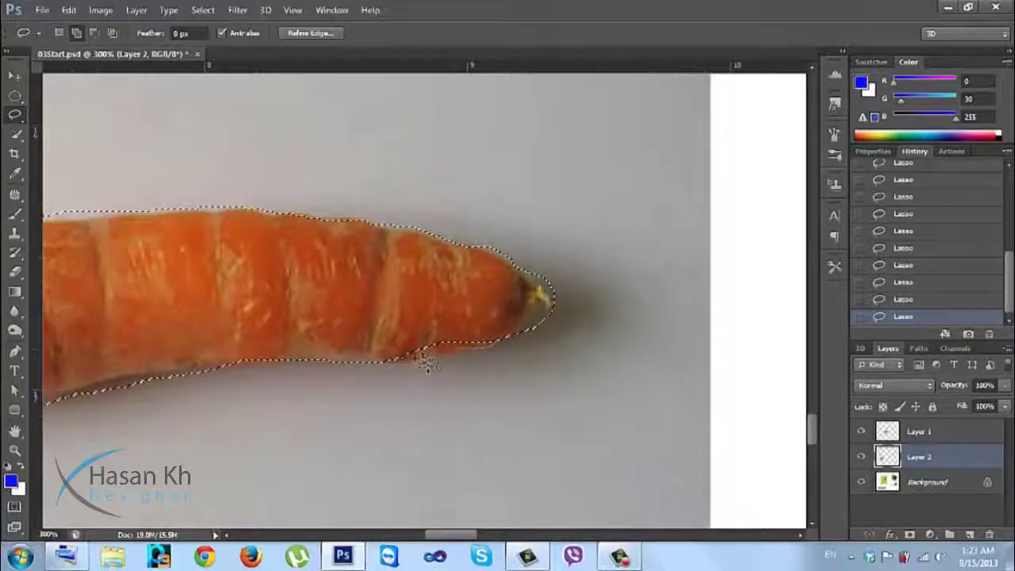
drag(335, 331, 460, 319)
drag(156, 338, 411, 328)
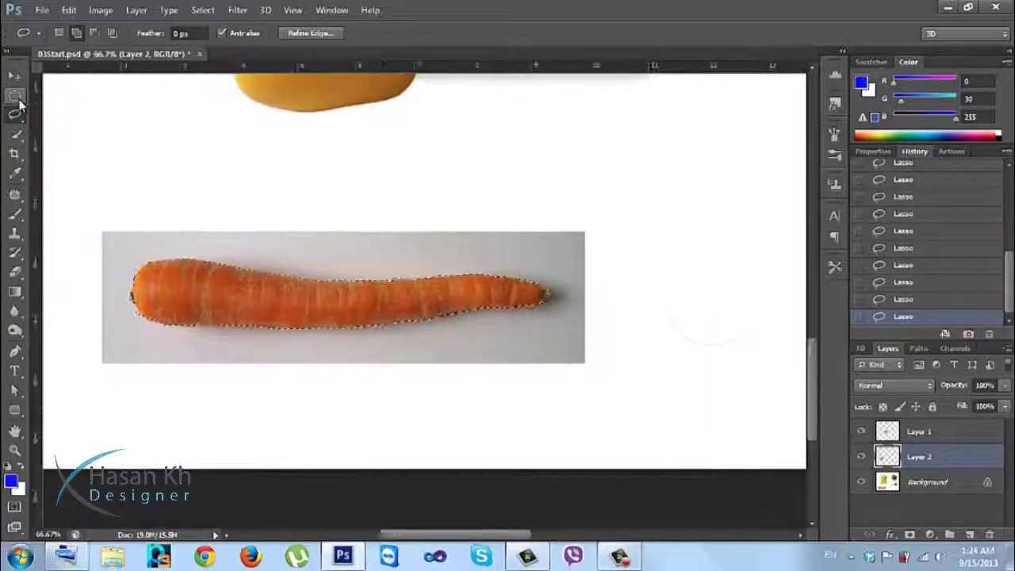
Refine the carrot selection's edge with Smooth 28, Feather 2.1 px, Contrast 27% and Shift Edge about -14%
click(309, 32)
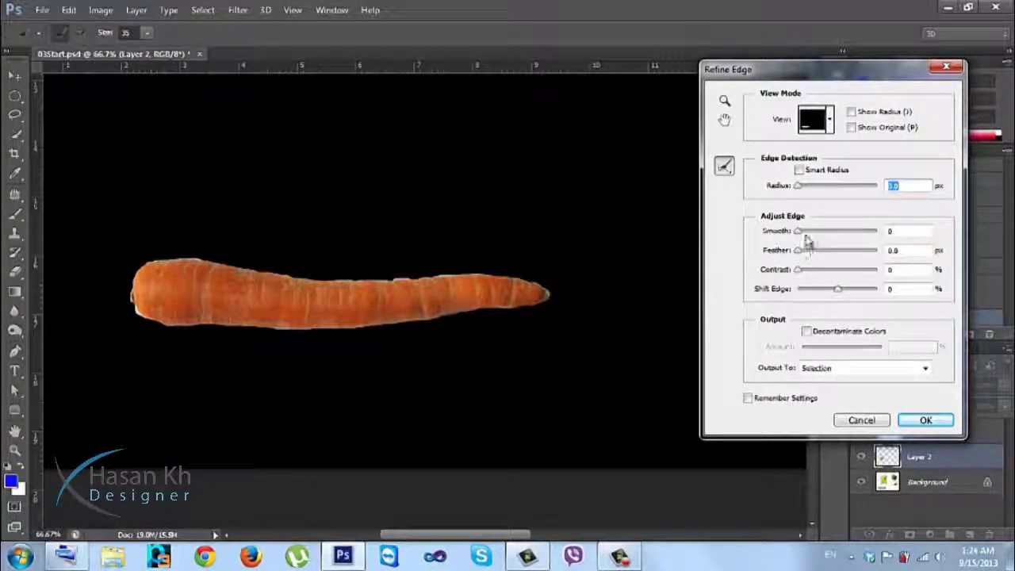
drag(812, 238, 827, 292)
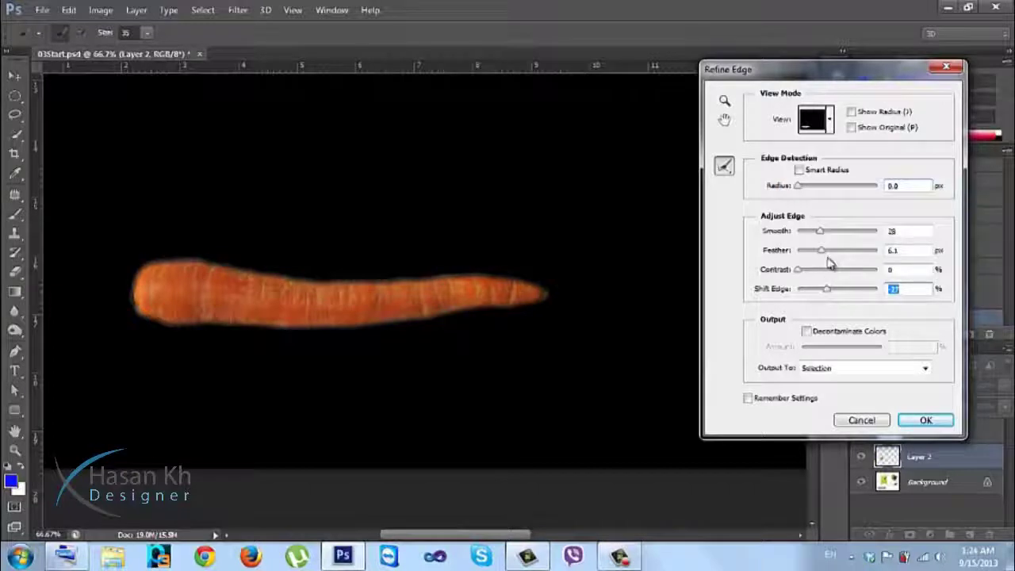
drag(817, 252, 822, 271)
click(806, 271)
click(809, 252)
drag(827, 296, 837, 293)
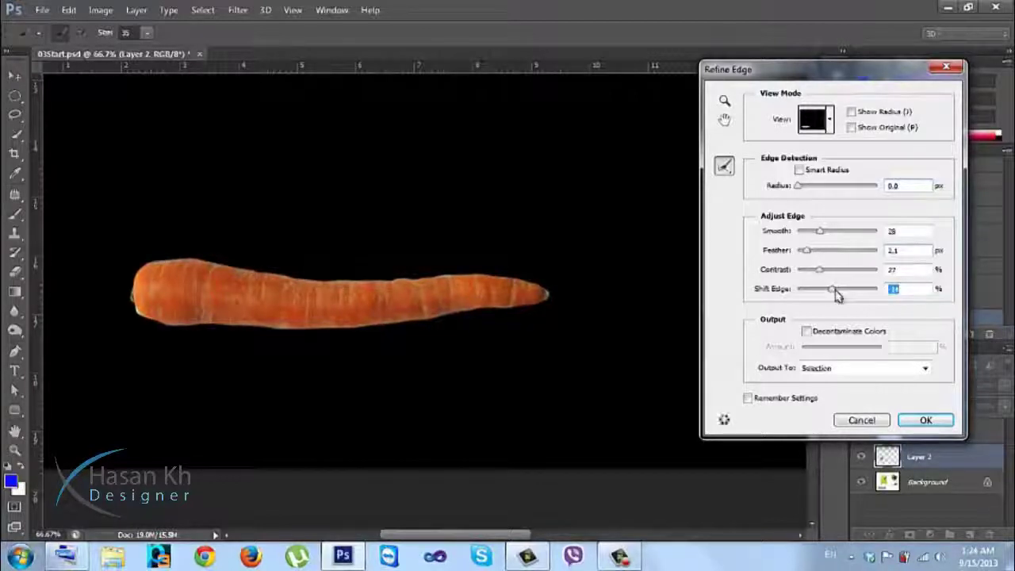
key(Return)
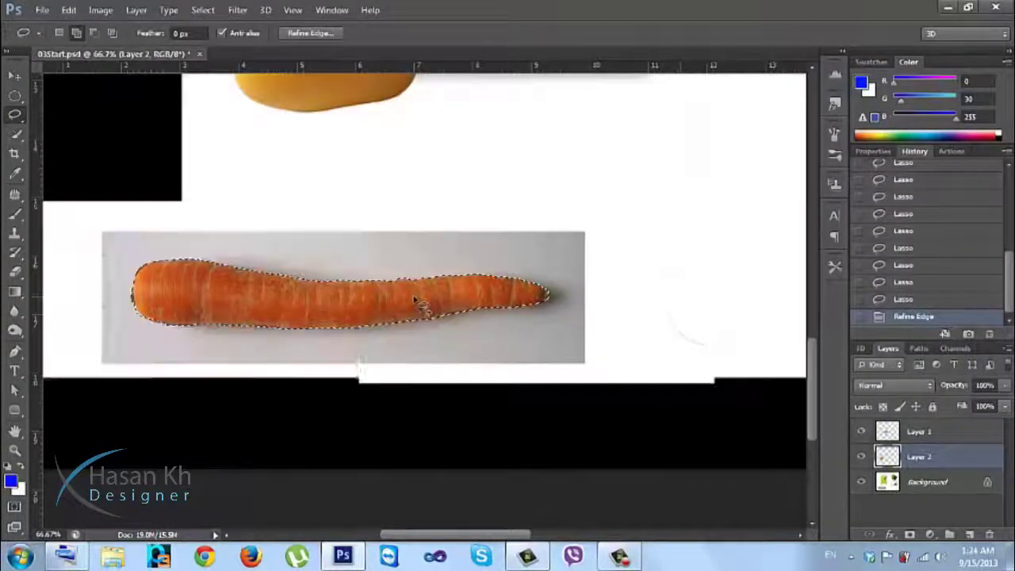
Cut the selected carrot out of the Background layer and paste it onto a new layer
scroll(416, 301, down, 2)
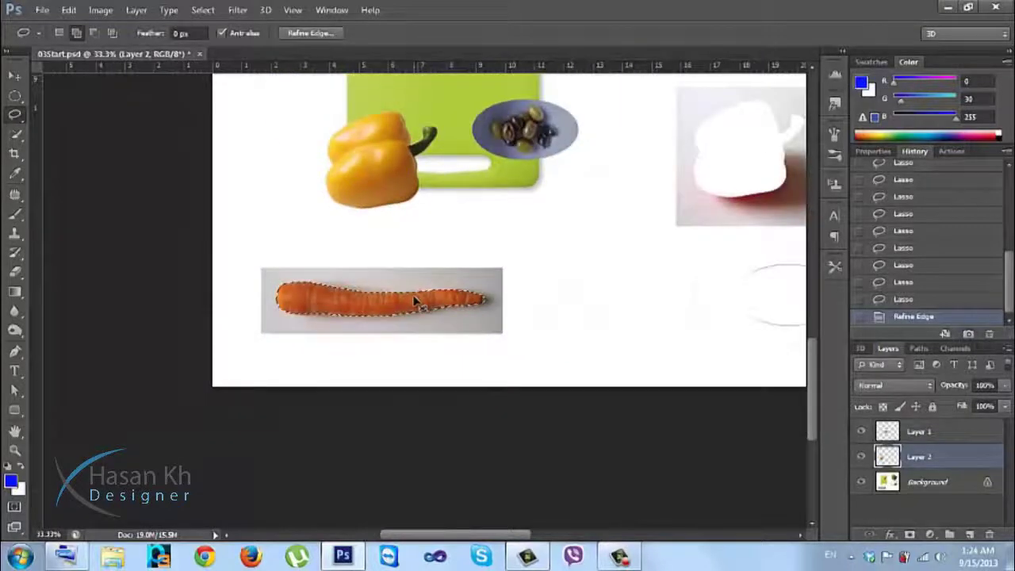
scroll(416, 301, down, 1)
key(ctrl+x)
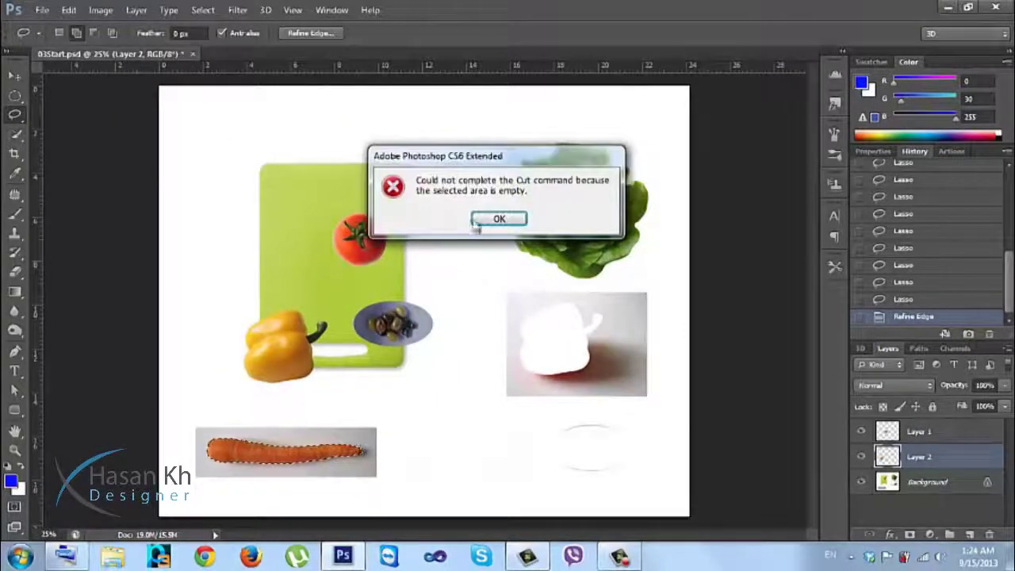
click(499, 219)
click(934, 481)
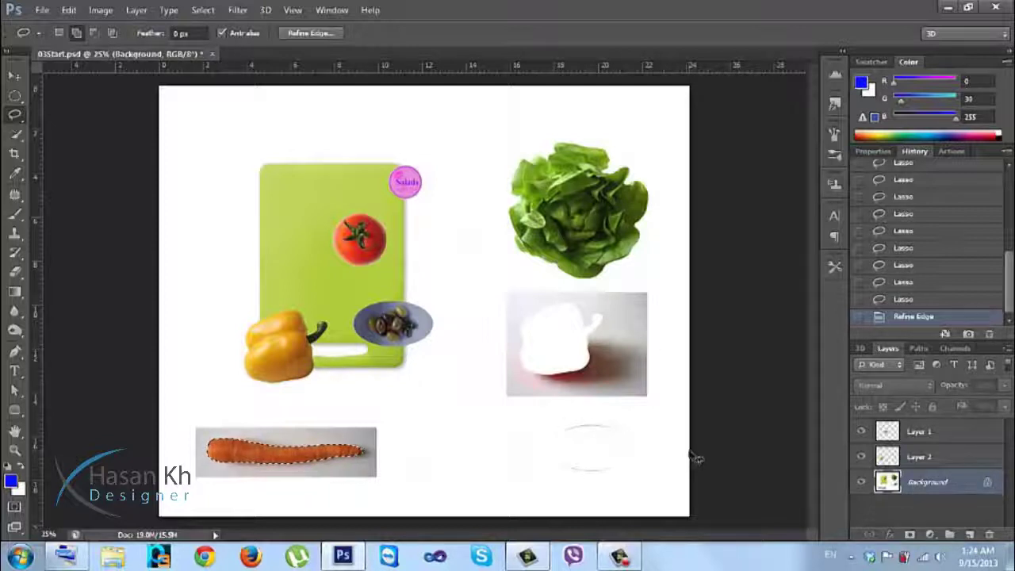
key(ctrl+x)
key(ctrl+v)
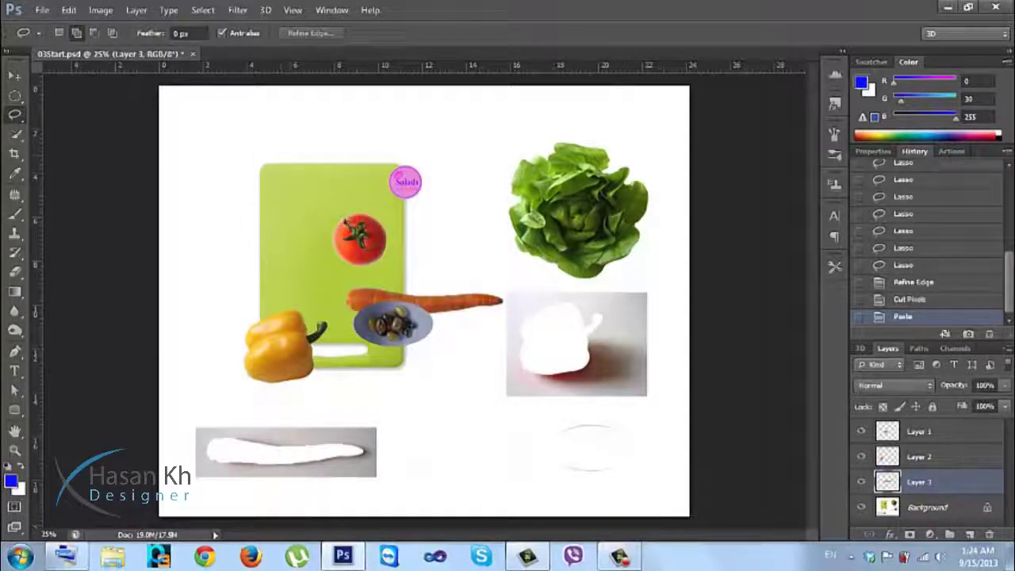
Rotate the carrot to a steep diagonal with Free Transform and place it over the cutting board's left edge, above the yellow pepper
key(v)
drag(320, 272, 173, 161)
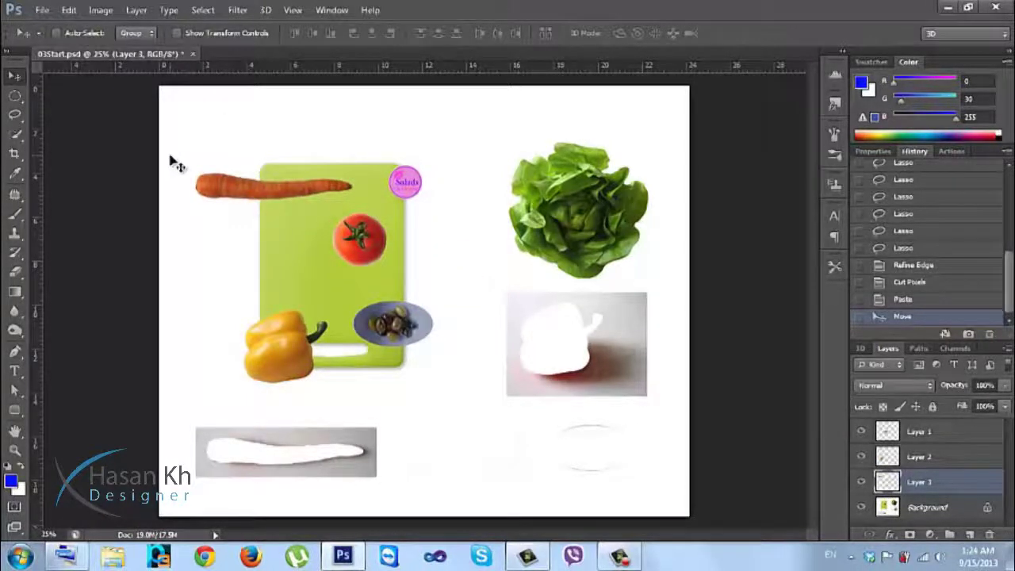
key(ctrl+t)
key(Return)
key(ctrl+t)
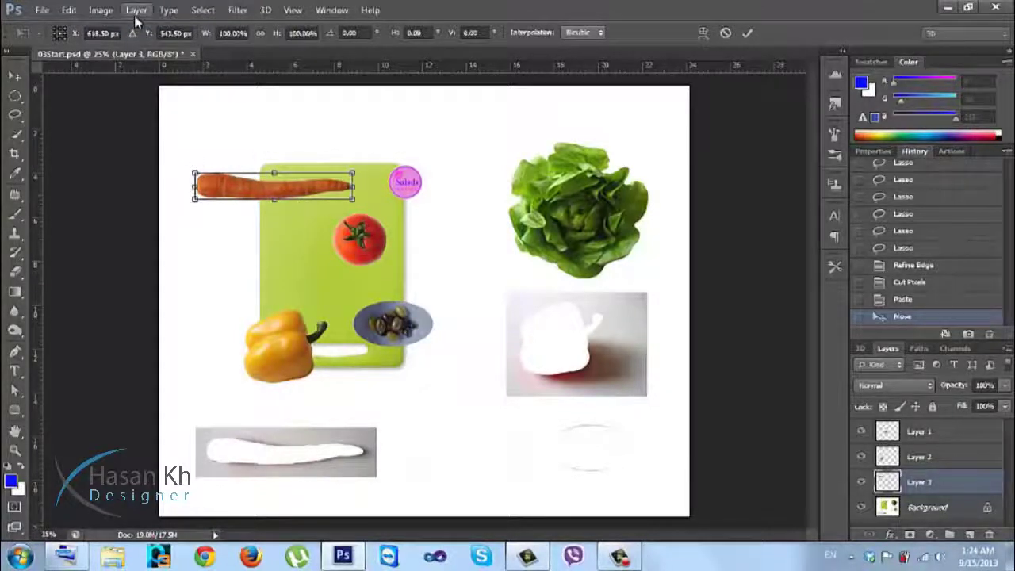
click(69, 11)
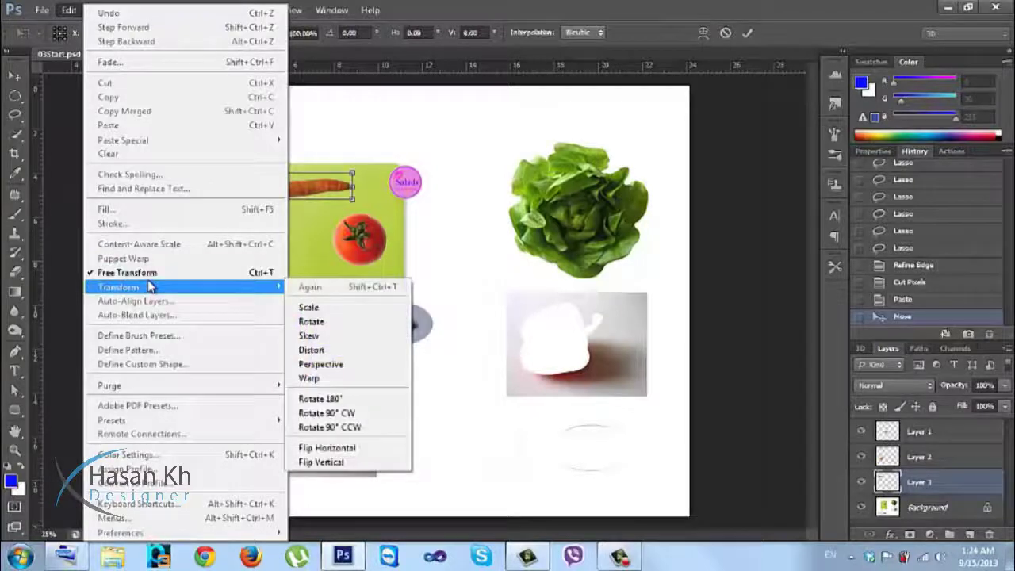
click(392, 10)
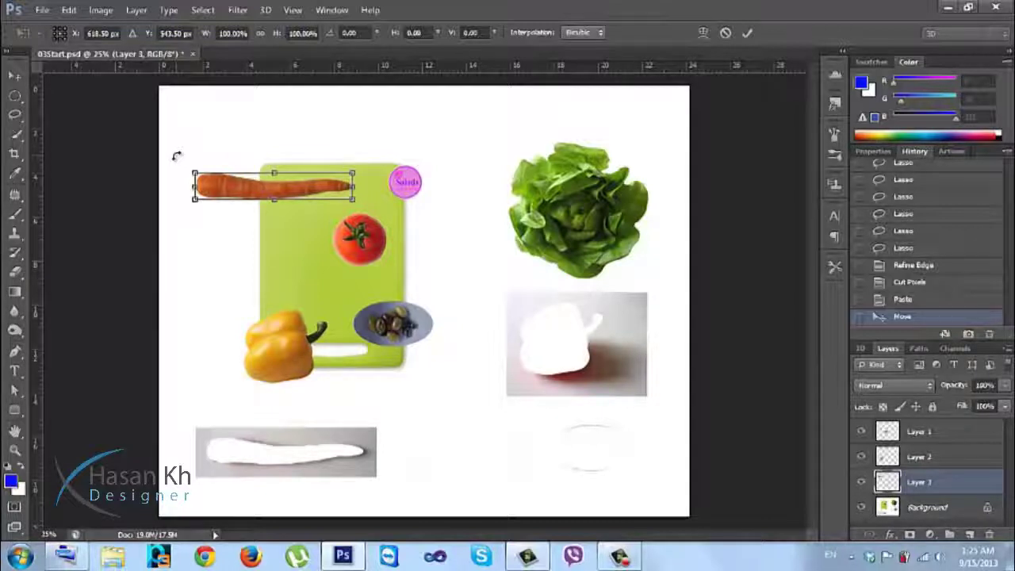
drag(177, 155, 260, 95)
key(Return)
drag(256, 132, 258, 203)
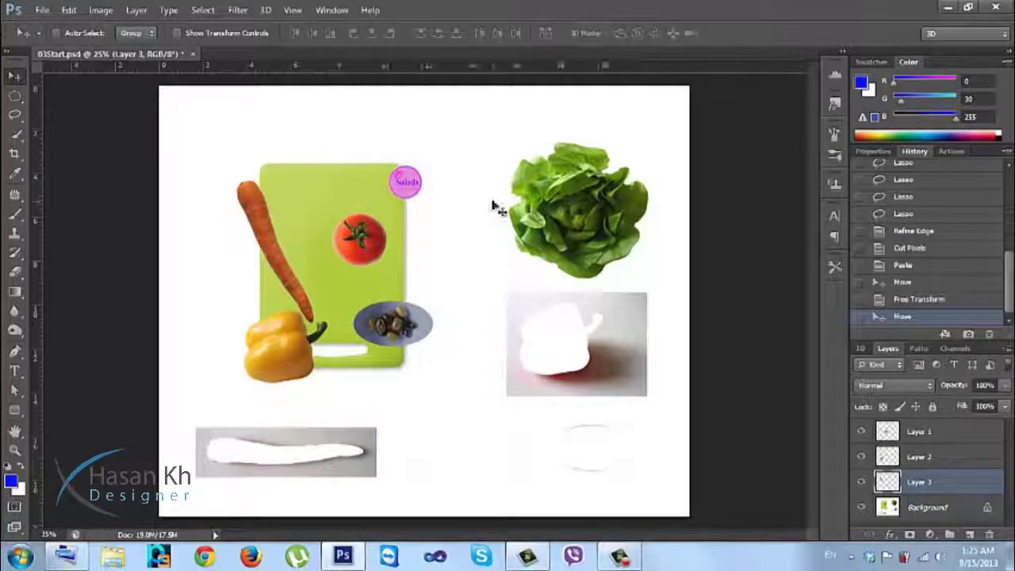
Make the Background layer active, try Quick Selection strokes over the lettuce, and clear the stray selection
scroll(491, 206, up, 3)
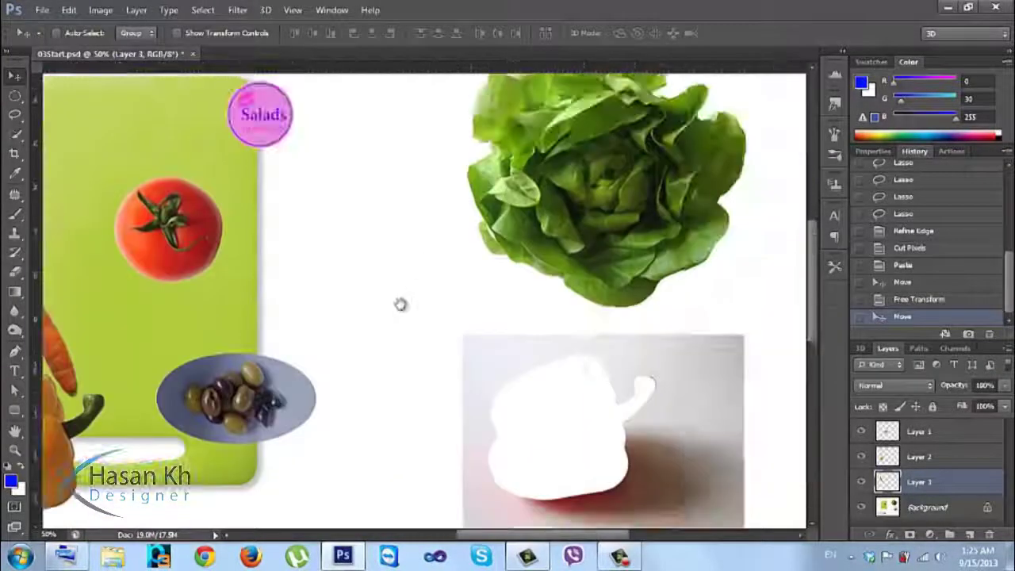
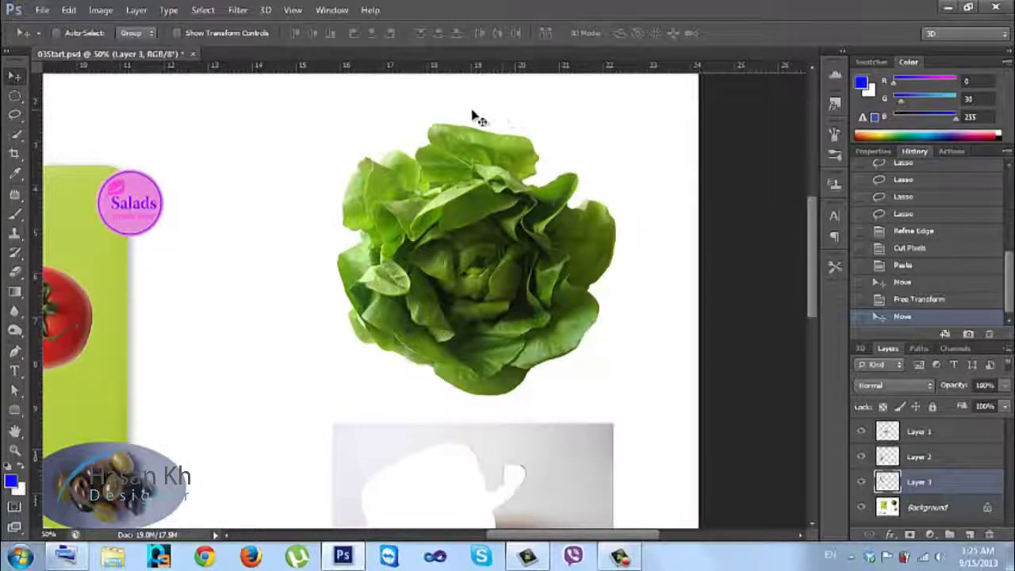
click(17, 137)
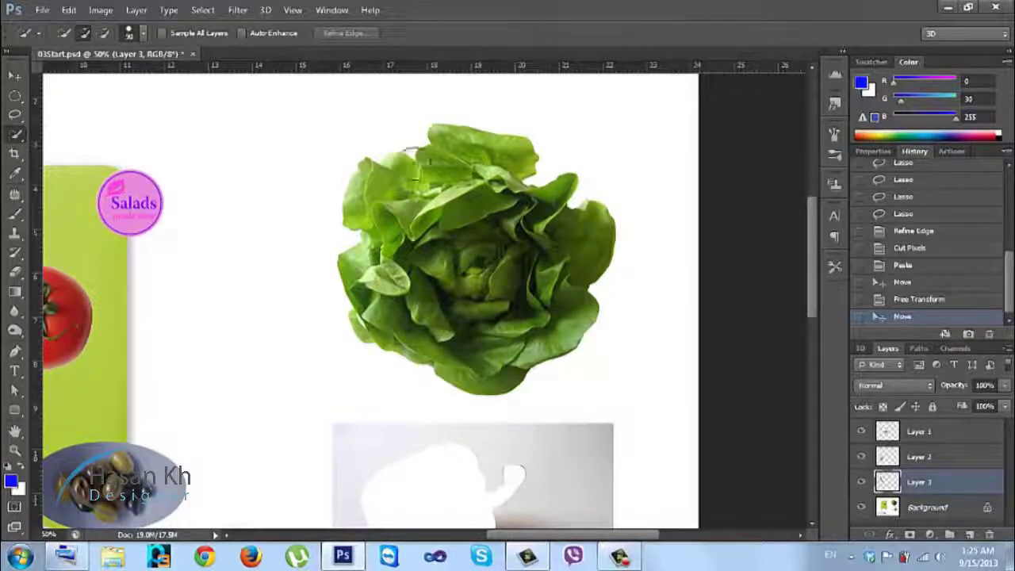
drag(465, 256, 471, 269)
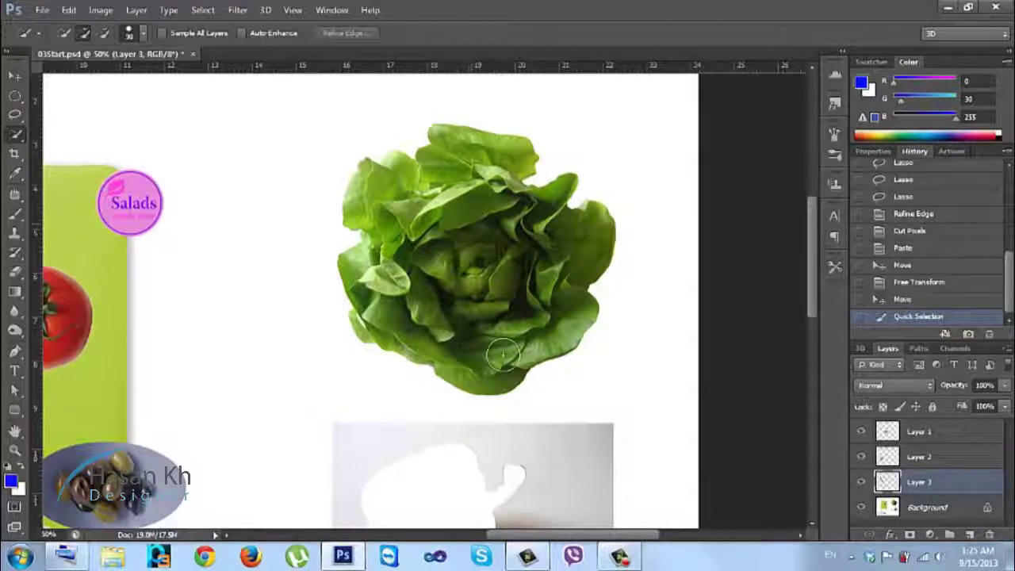
click(925, 508)
mouse_move(506, 226)
mouse_down()
mouse_move(486, 200)
mouse_move(476, 243)
mouse_move(498, 226)
mouse_move(559, 265)
mouse_move(549, 210)
mouse_move(547, 230)
mouse_move(579, 247)
mouse_move(570, 272)
mouse_move(539, 261)
mouse_up()
key(ctrl+minus)
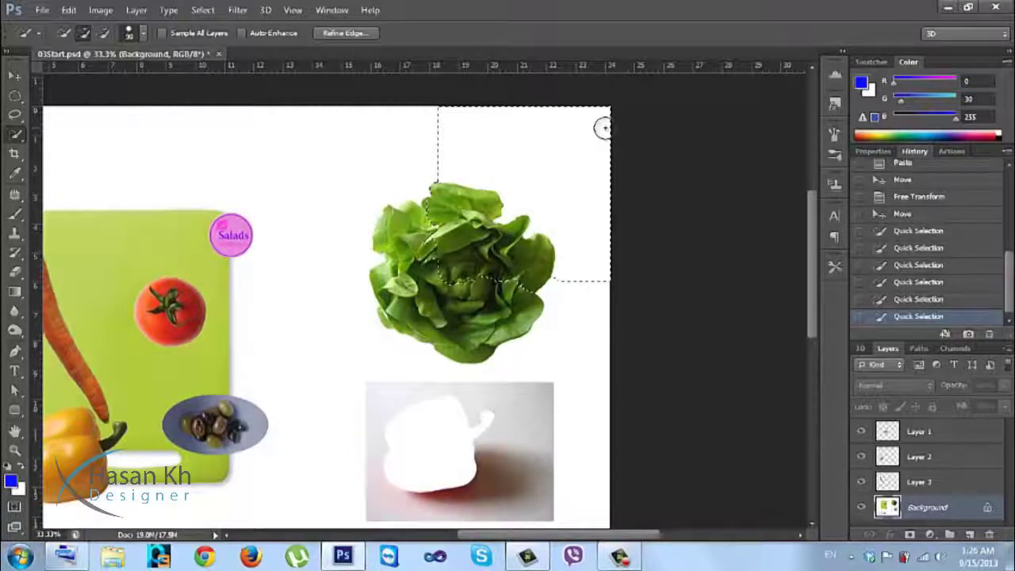
key(ctrl+d)
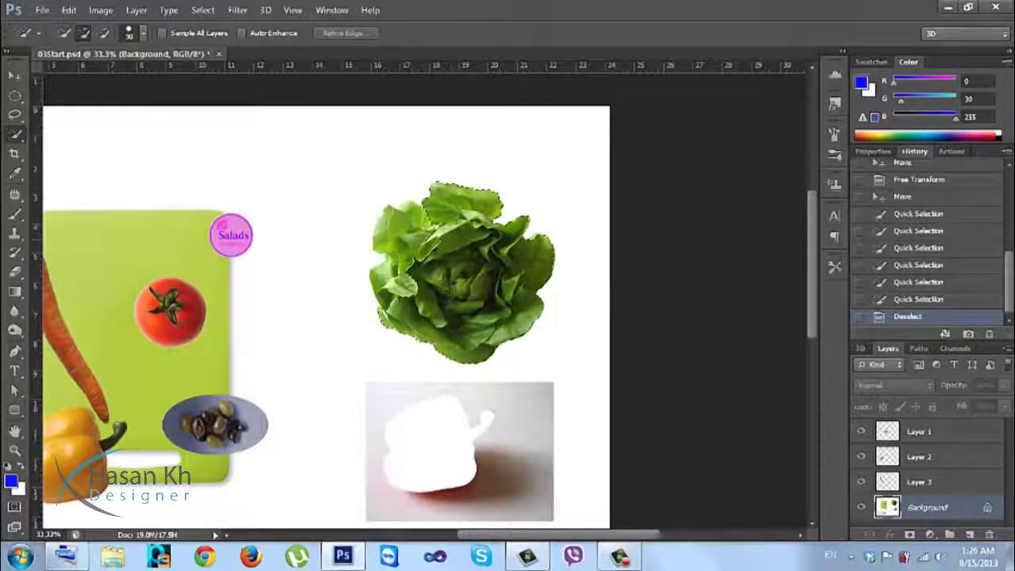
Select the whole lettuce with Quick Selection and use a smaller brush to add the missed pale leaf tip
click(460, 270)
click(385, 313)
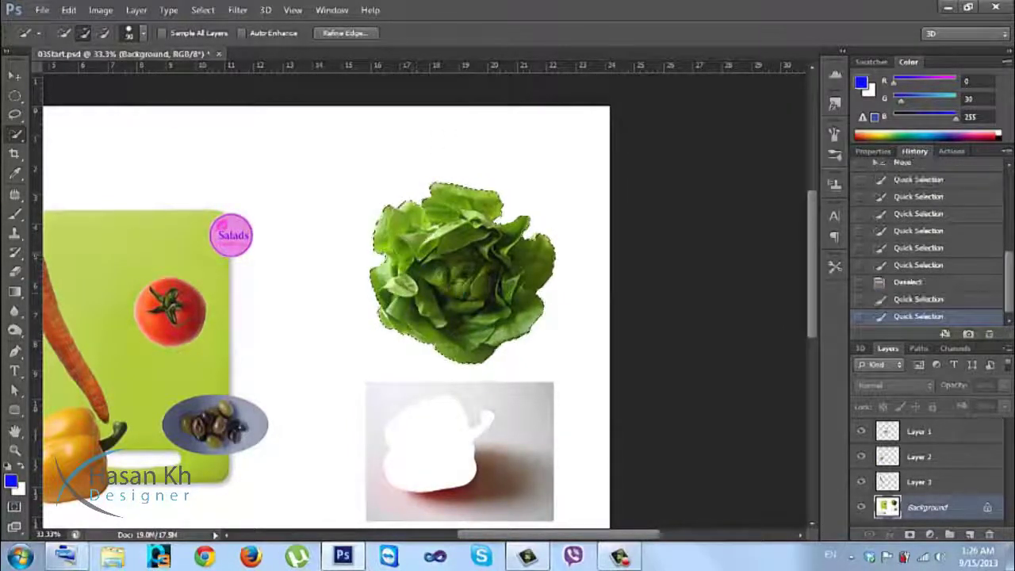
scroll(492, 294, up, 6)
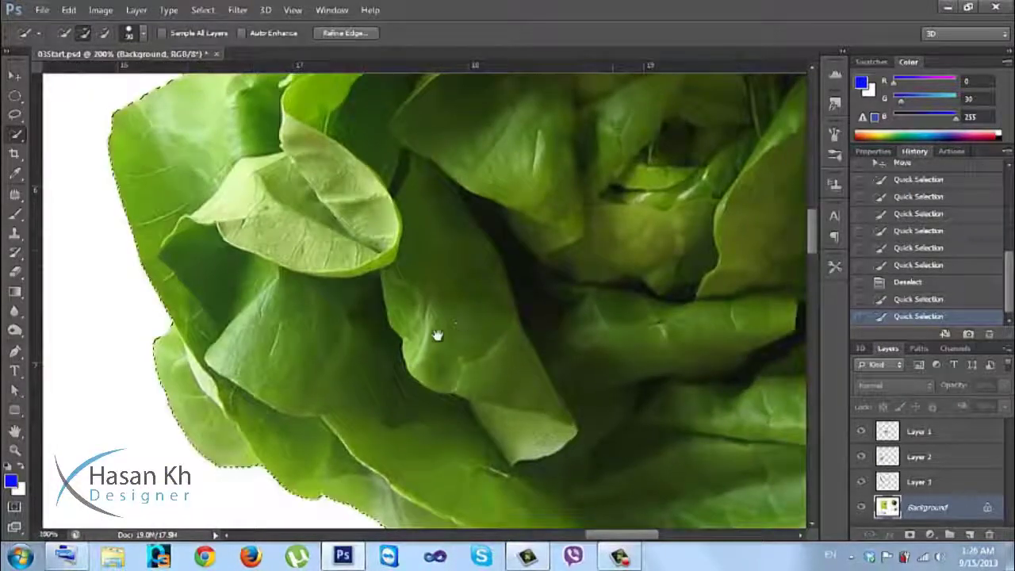
drag(437, 335, 389, 367)
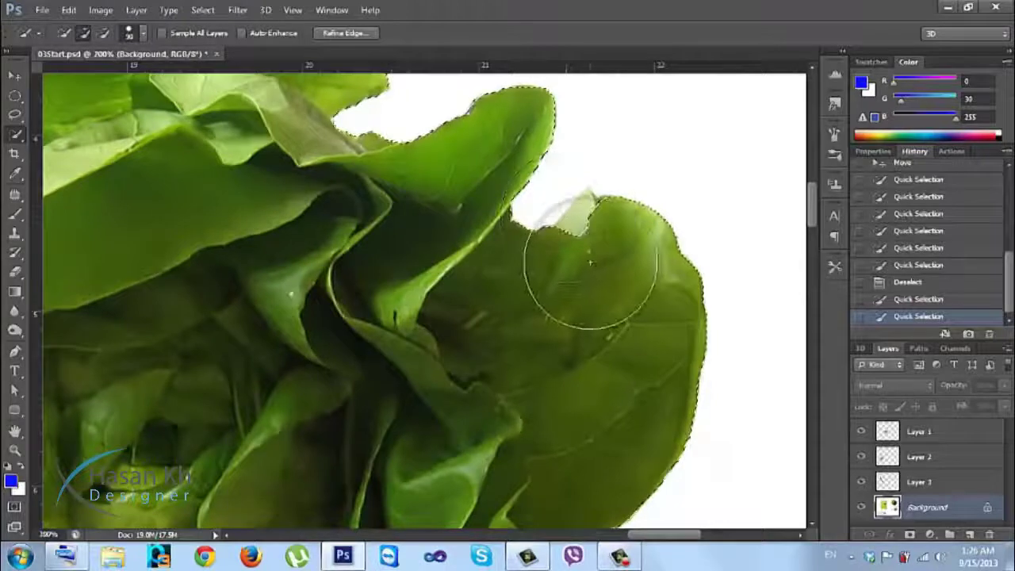
key(bracketleft)
key(bracketleft)
key(bracketleft)
key(bracketleft)
key(bracketleft)
click(588, 224)
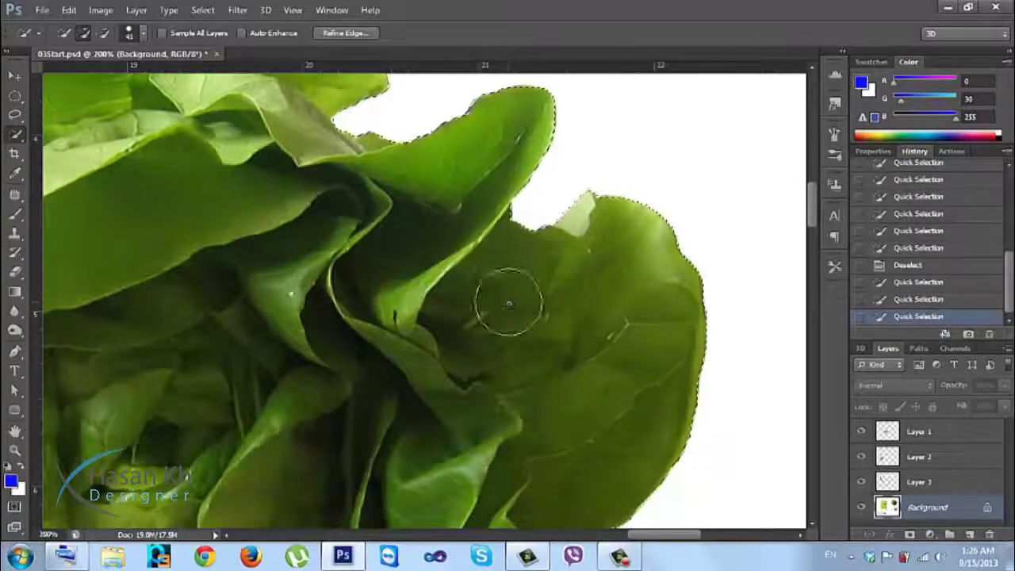
Examine the lettuce selection's outline up close along its leaf edges
key(ctrl+plus)
drag(484, 363, 444, 510)
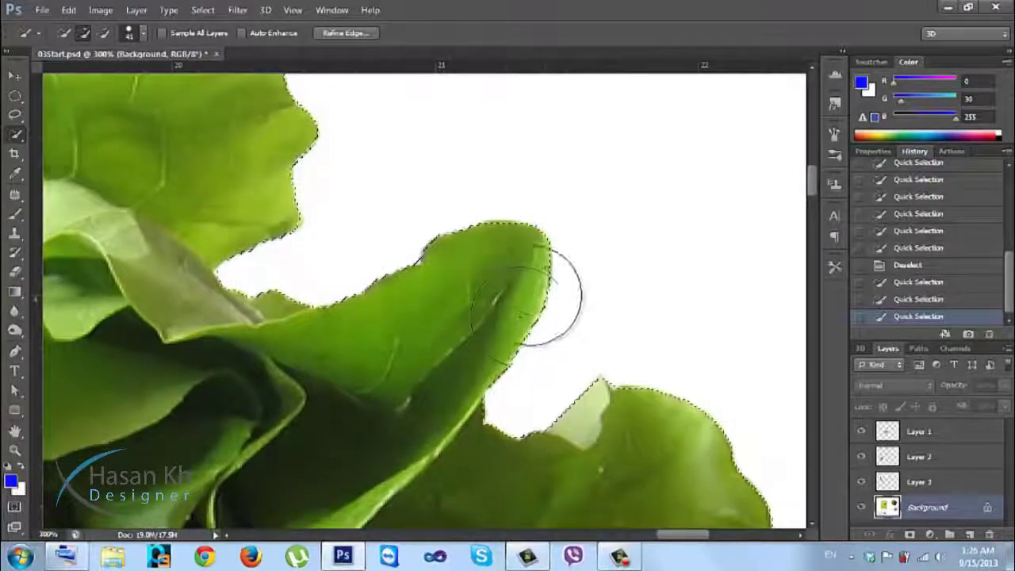
mouse_move(391, 435)
mouse_down()
mouse_move(394, 448)
mouse_move(387, 417)
mouse_up()
mouse_move(521, 362)
mouse_down()
mouse_move(331, 324)
mouse_move(563, 284)
mouse_move(510, 351)
mouse_up()
drag(475, 270, 418, 419)
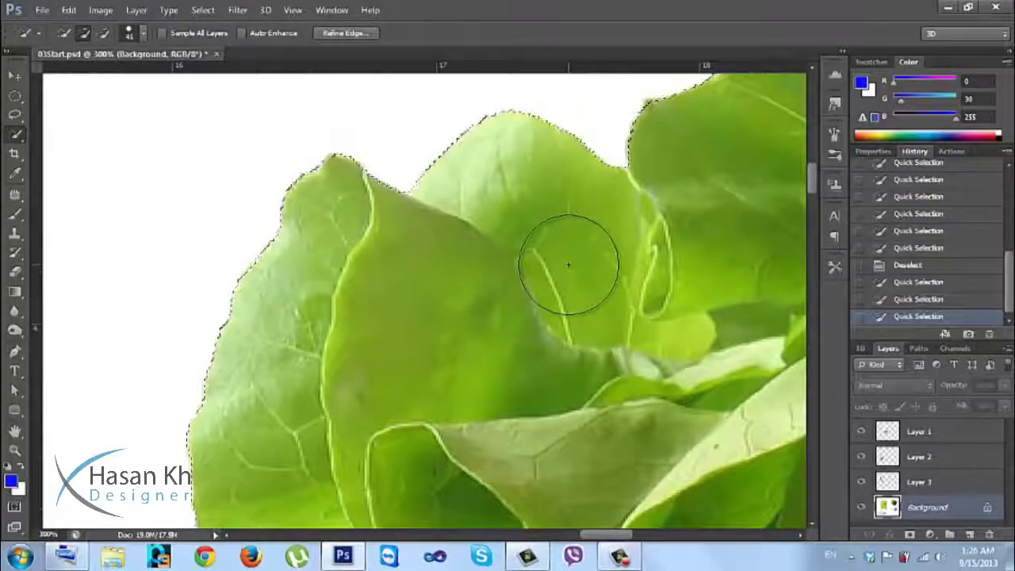
drag(568, 265, 482, 301)
scroll(480, 302, down, 5)
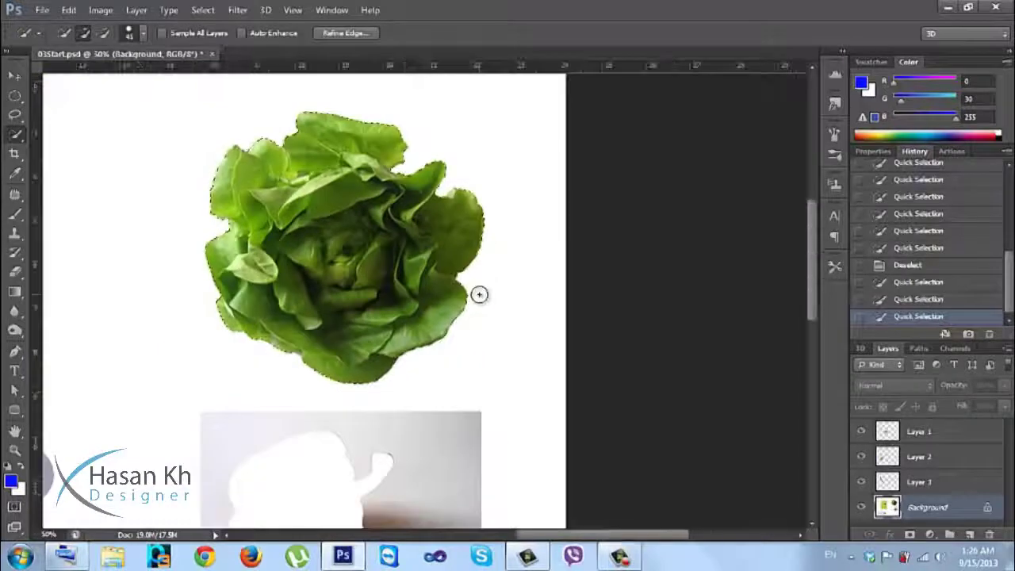
scroll(480, 302, down, 1)
Clear the lettuce selection and draw a rectangular marquee enclosing the lettuce and some surrounding white background
key(ctrl+d)
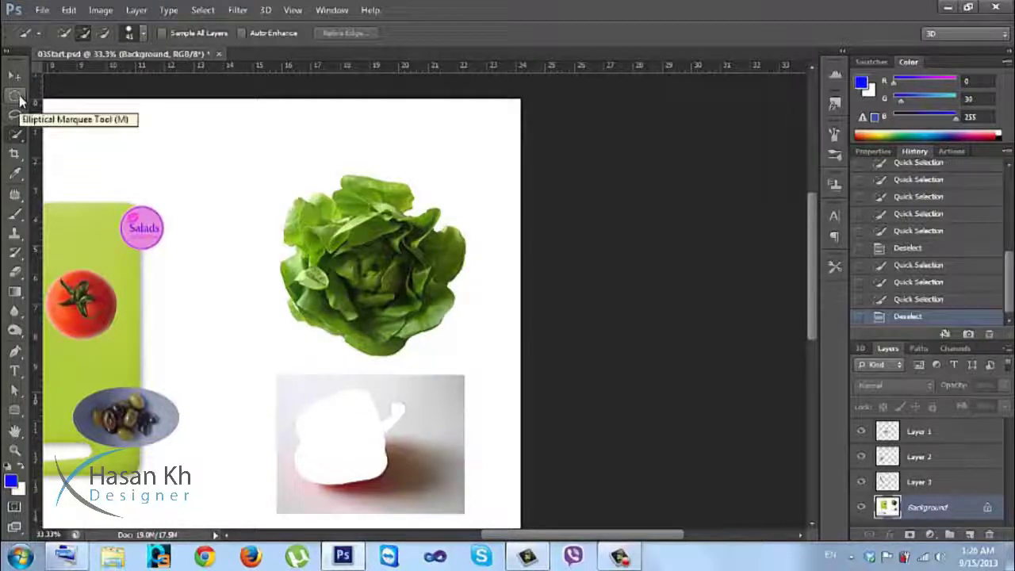
click(19, 101)
click(53, 94)
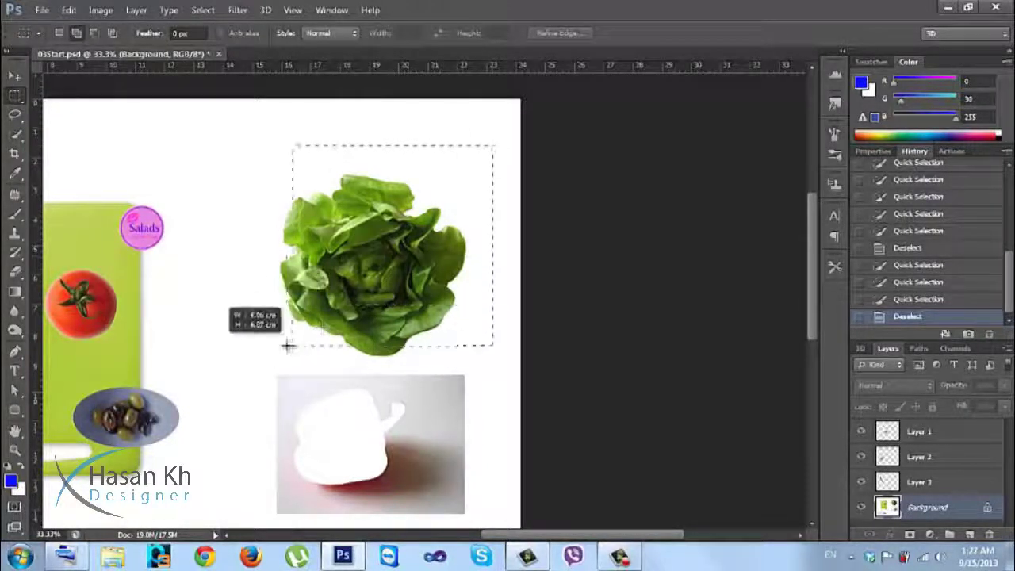
drag(261, 358, 249, 369)
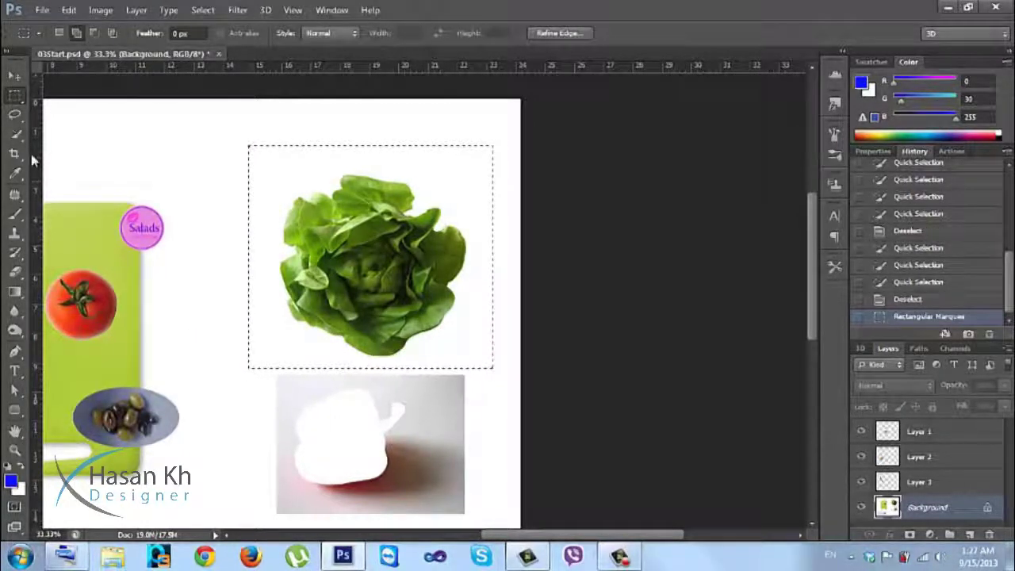
Clear the marquee, try the Magic Wand on the lettuce's dark inner leaves, and clear the resulting selection
click(14, 133)
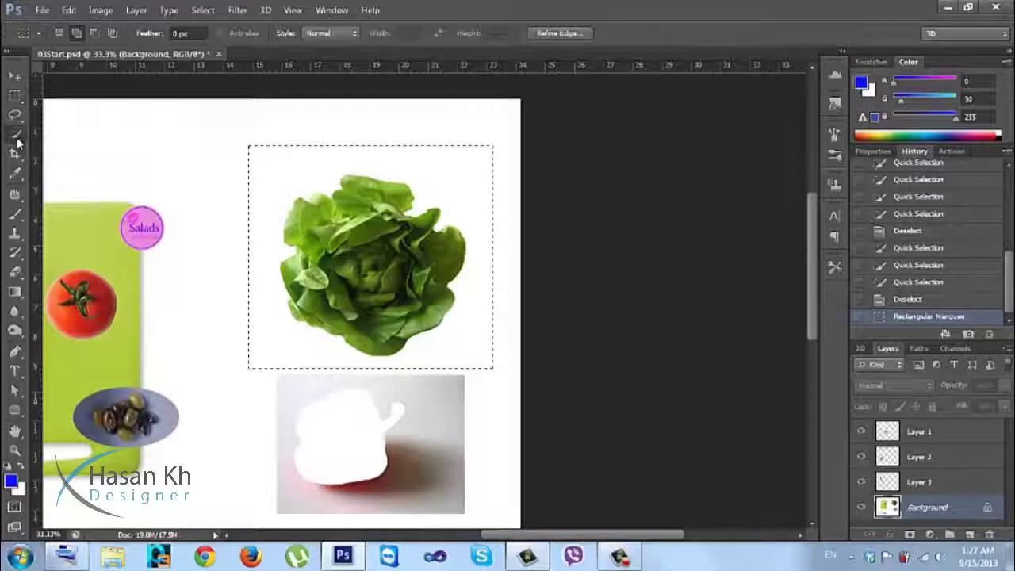
click(79, 146)
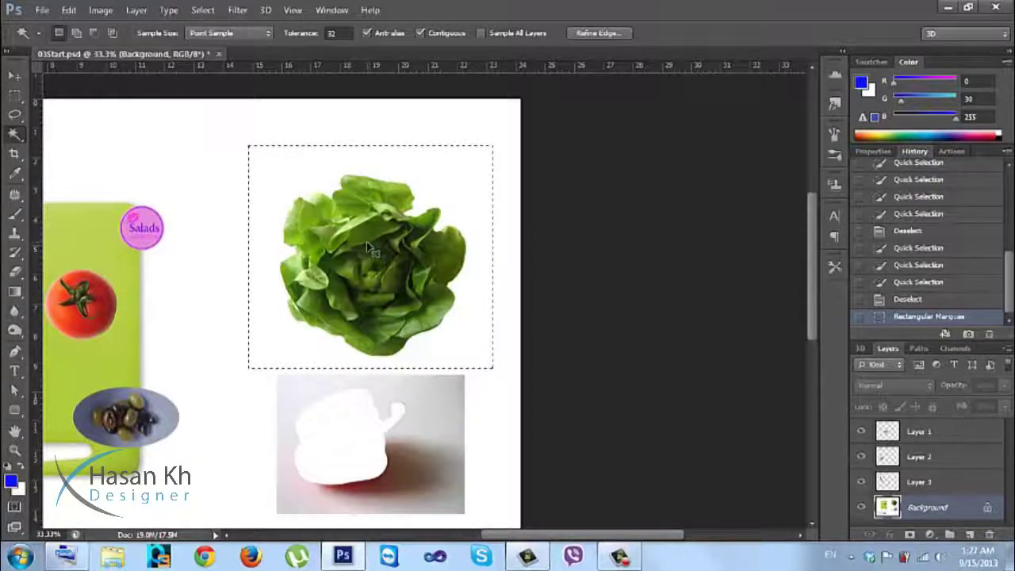
key(ctrl+d)
key(ctrl+plus)
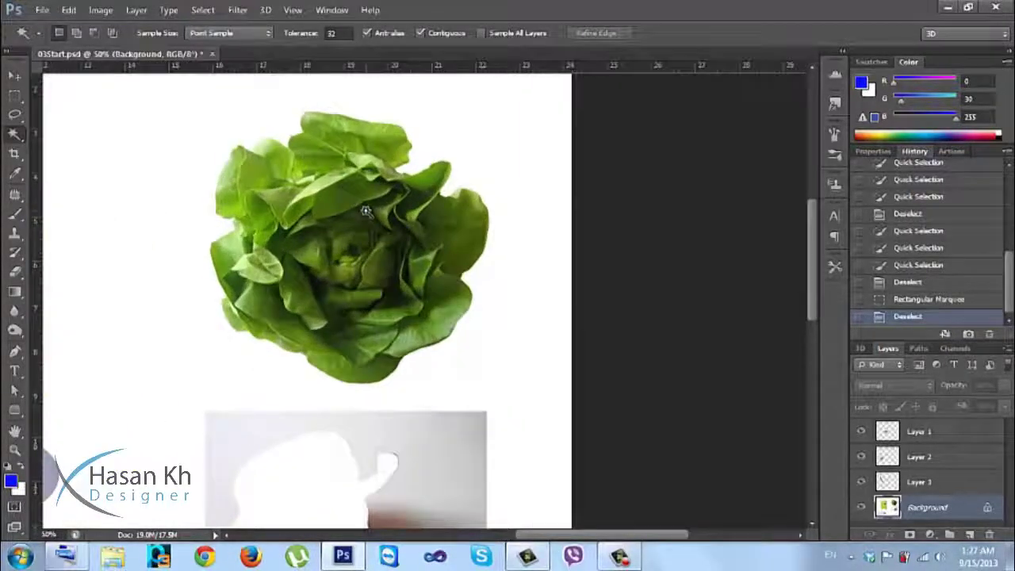
click(346, 199)
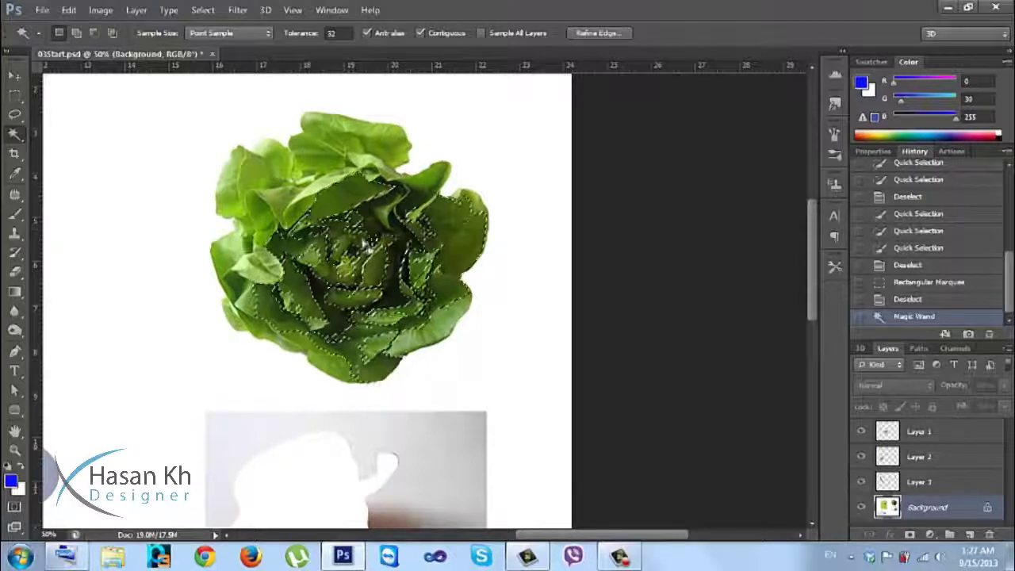
shift+click(361, 229)
key(ctrl+d)
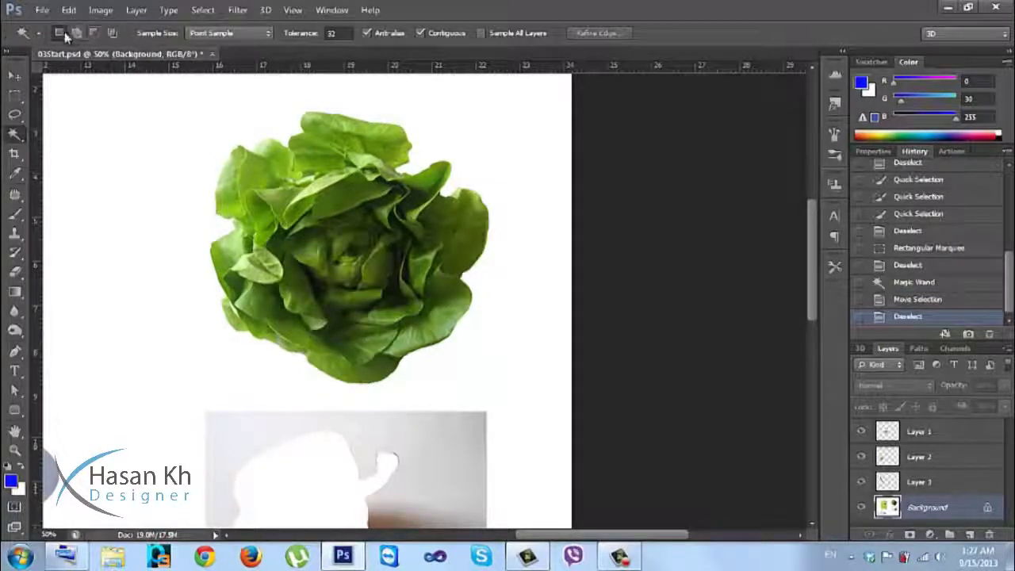
Try building up the lettuce selection leaf by leaf with additive Magic Wand picks, and clear it
click(325, 144)
shift+click(336, 211)
shift+click(341, 237)
shift+click(429, 238)
shift+click(262, 206)
shift+click(349, 269)
shift+click(351, 270)
key(ctrl+d)
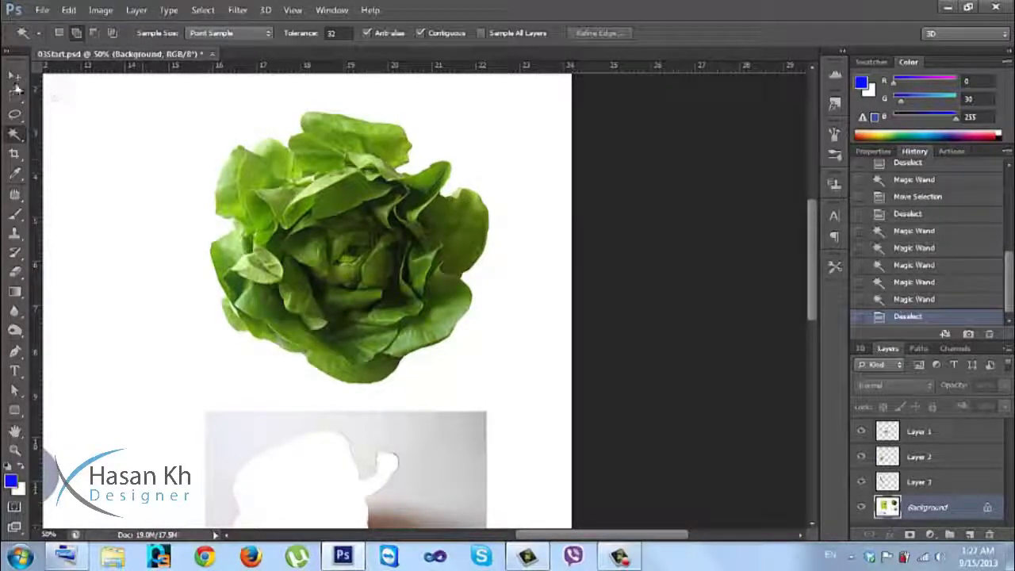
Select the lettuce by enclosing it in a rectangular marquee and subtracting the surrounding white with the Magic Wand
click(15, 95)
drag(526, 90, 168, 403)
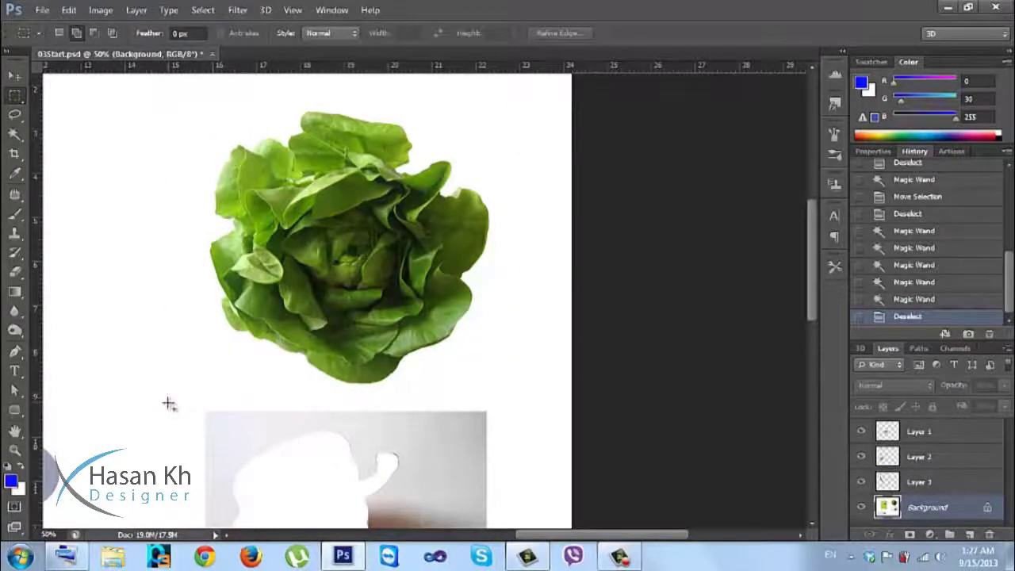
click(15, 135)
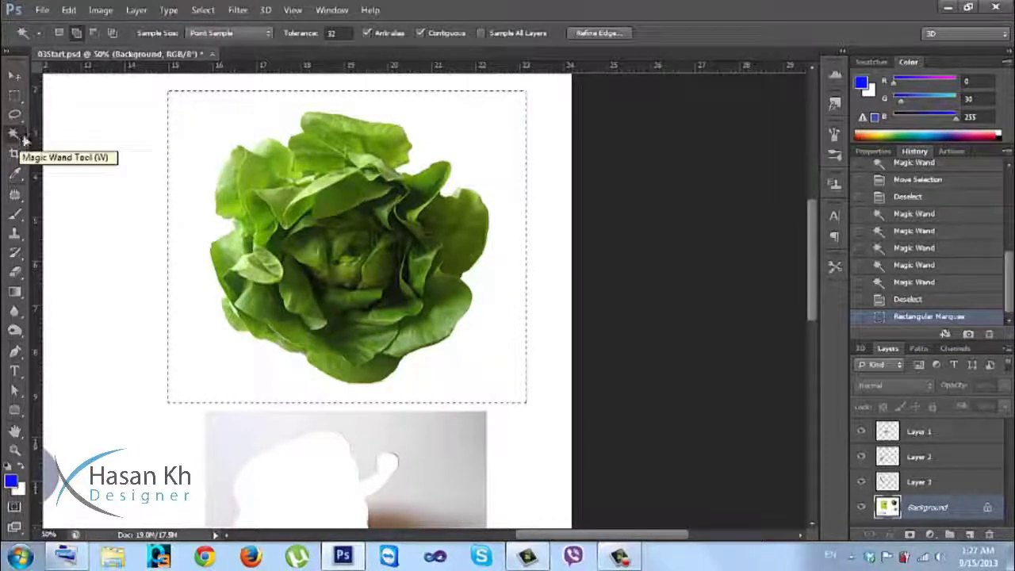
click(95, 33)
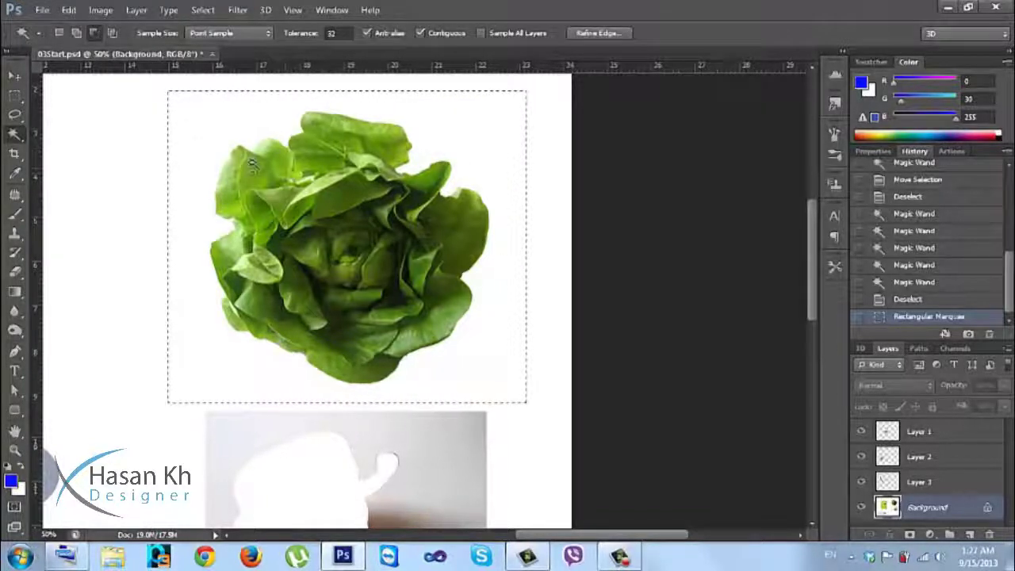
click(203, 131)
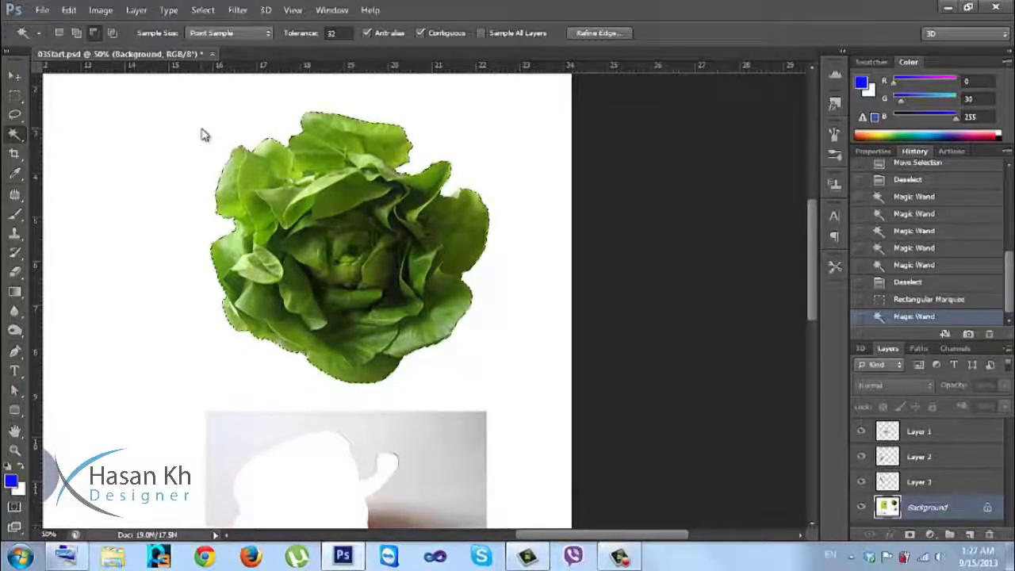
Examine the outline of the lettuce selection up close along its leaf edges
key(ctrl+plus)
key(ctrl+plus)
key(ctrl+plus)
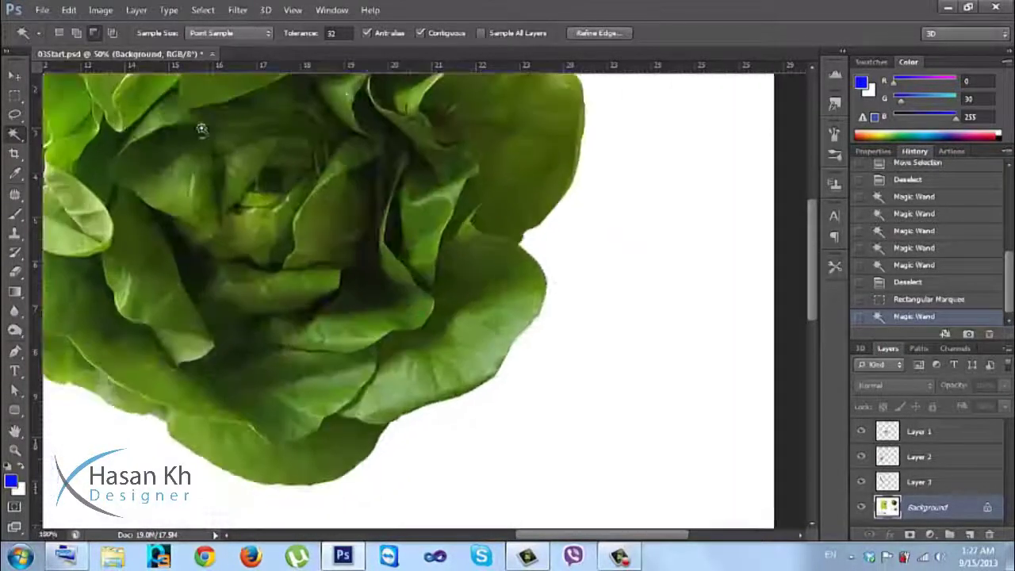
drag(459, 82, 443, 342)
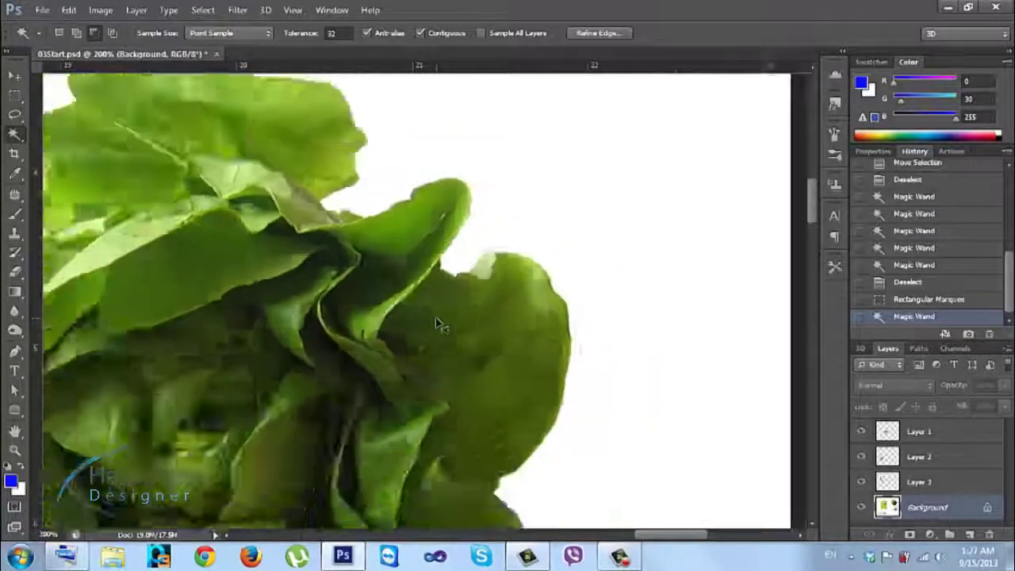
key(ctrl+minus)
key(ctrl+minus)
key(ctrl+minus)
key(ctrl+minus)
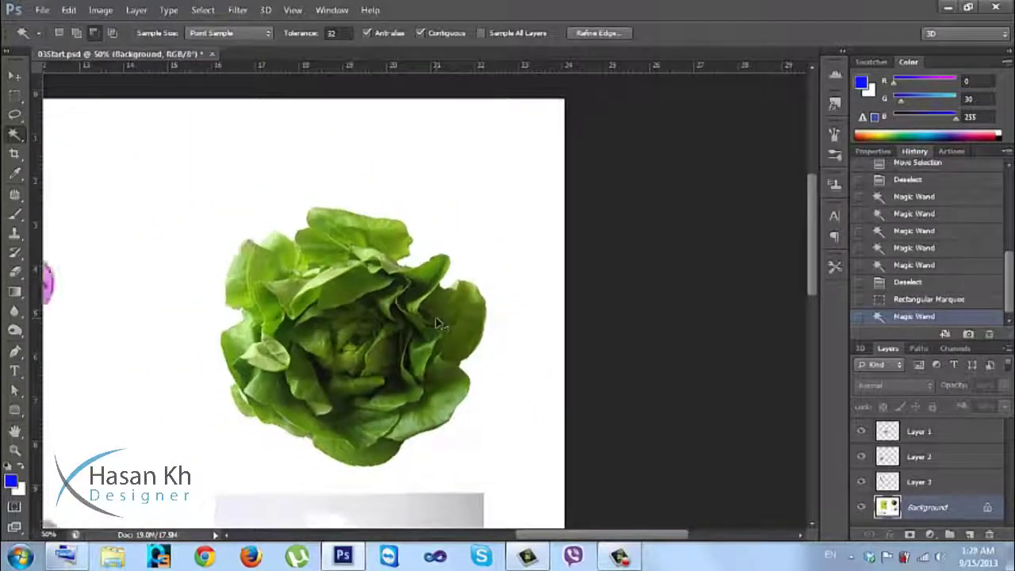
Refine the edge of the lettuce selection with Smooth set to 5
click(623, 33)
click(904, 230)
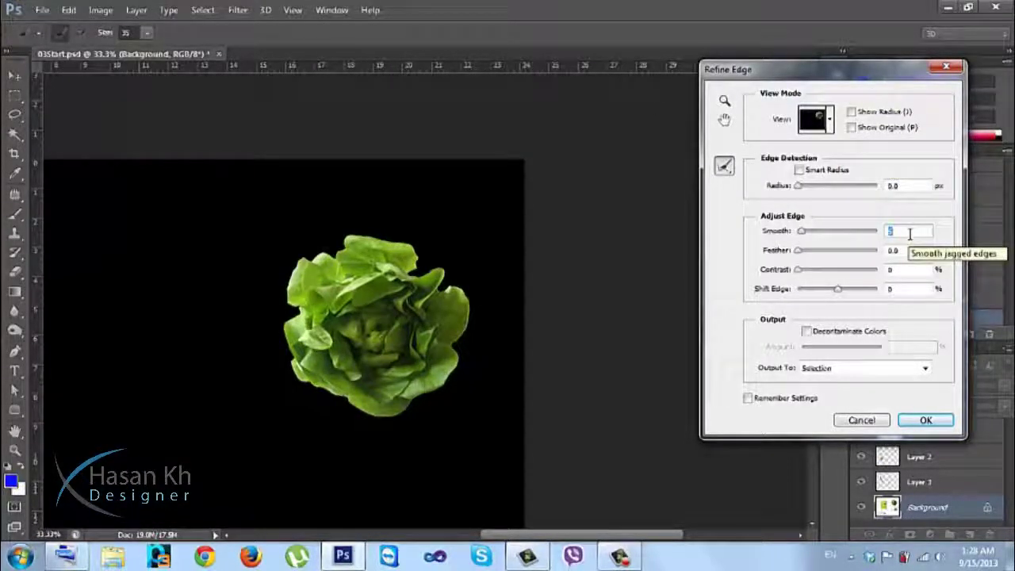
text(5)
click(900, 251)
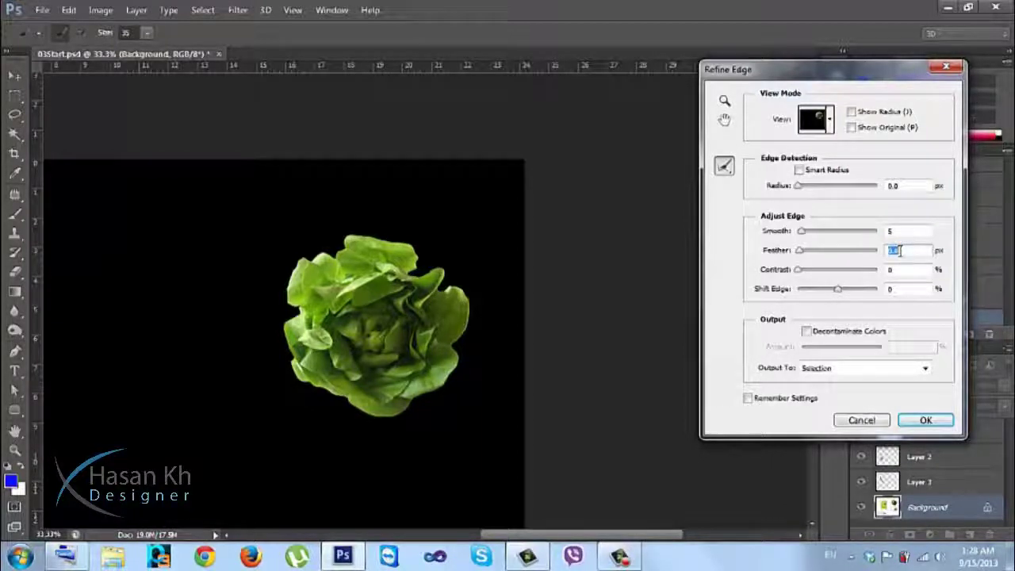
key(Return)
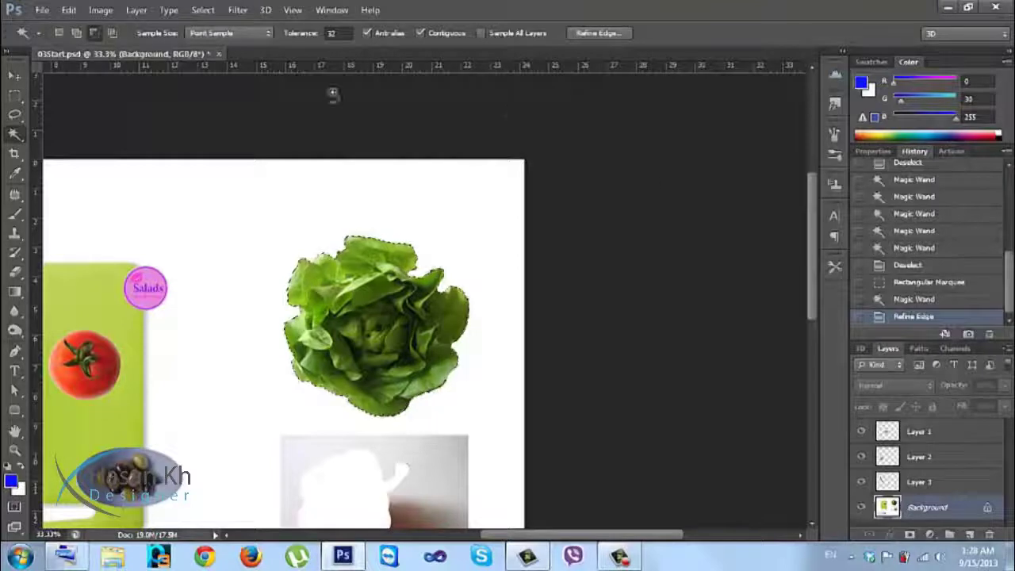
Cut the lettuce from the Background, paste it as a new layer, and place it over the upper-left part of the cutting board
click(14, 75)
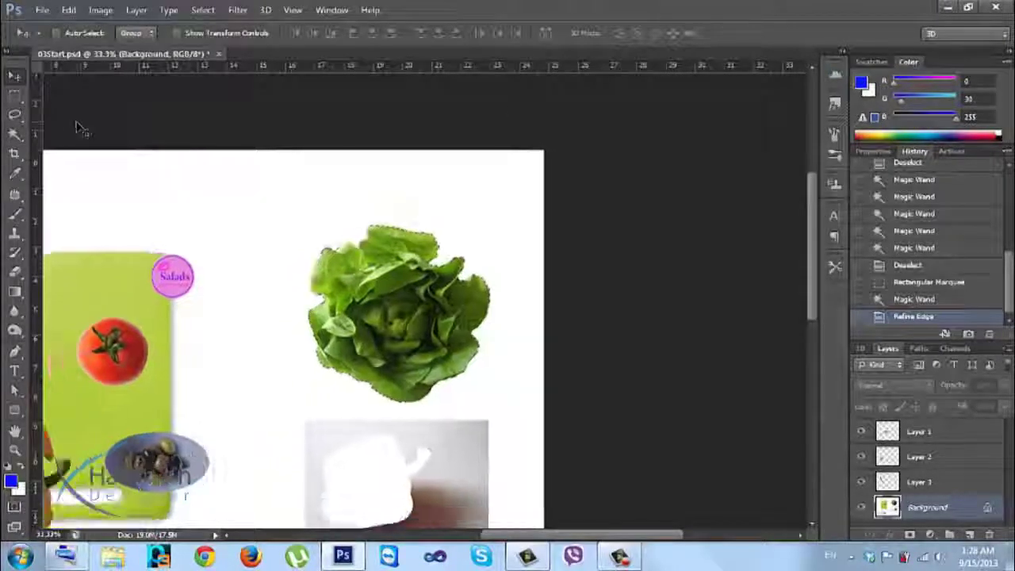
key(ctrl+minus)
key(ctrl+minus)
key(ctrl+minus)
key(ctrl+plus)
key(ctrl+plus)
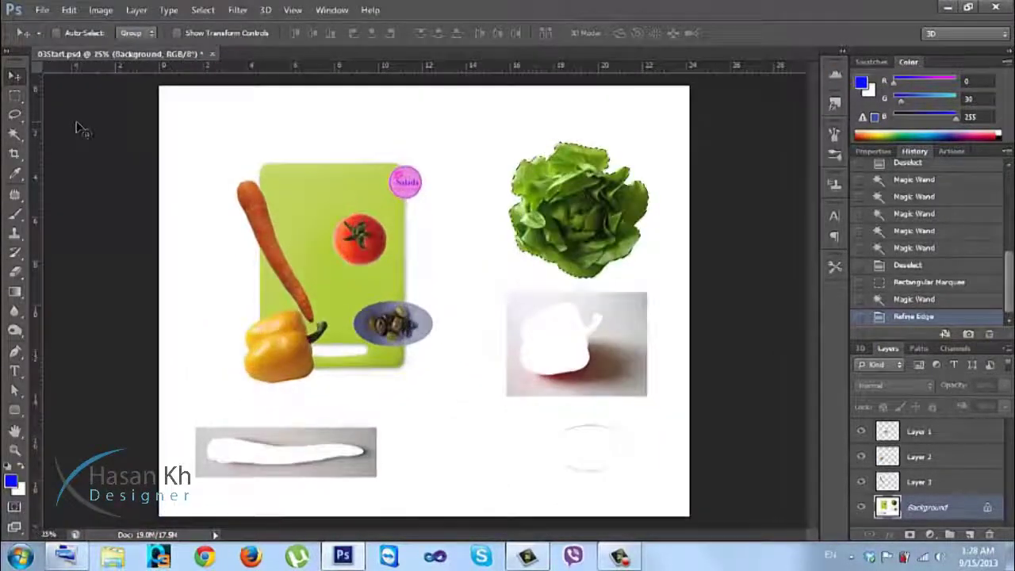
mouse_move(565, 208)
mouse_down()
mouse_move(450, 208)
mouse_move(571, 208)
mouse_up()
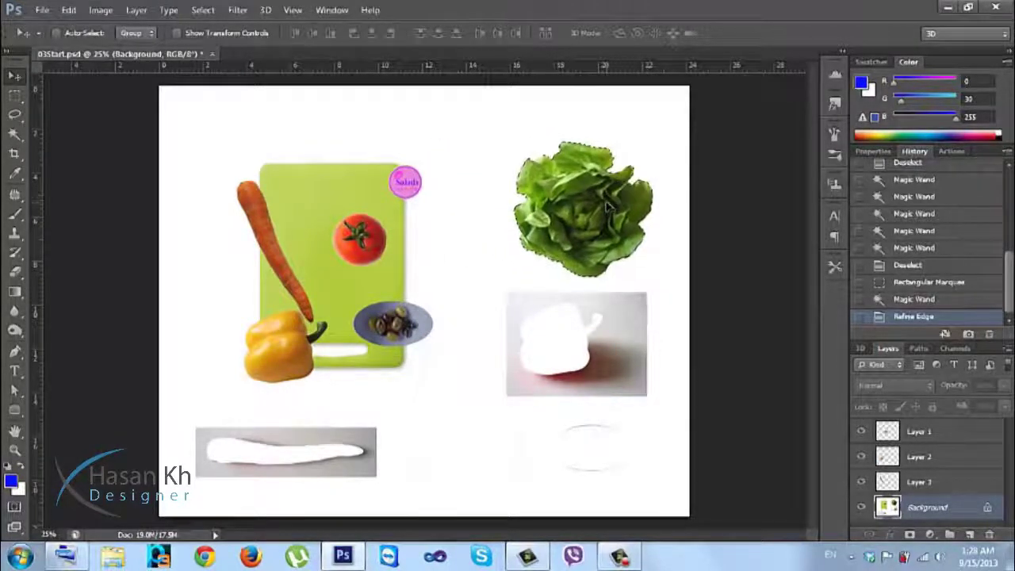
key(ctrl+x)
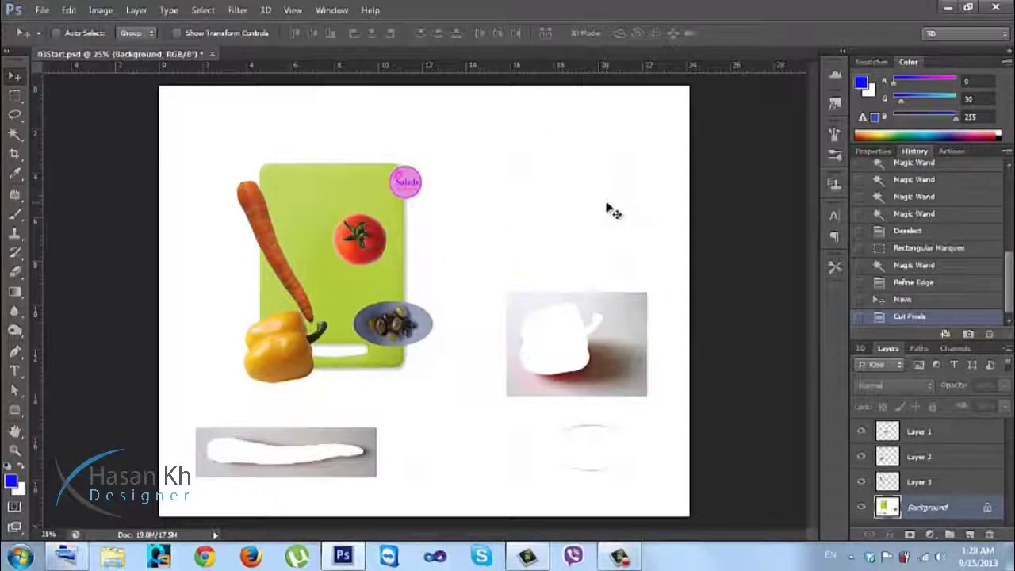
key(ctrl+v)
drag(454, 279, 337, 124)
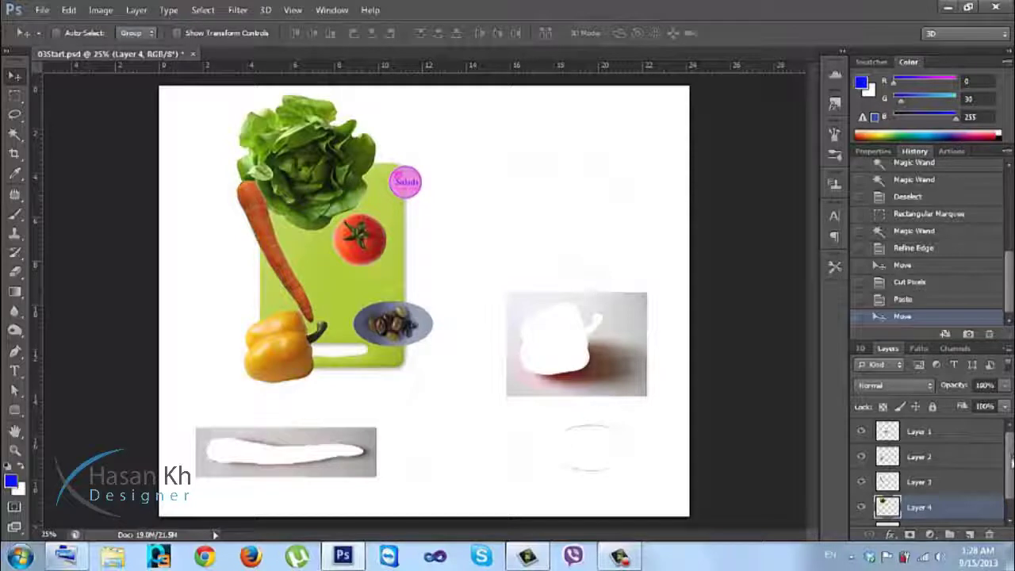
Erase the leftover pepper, olive and carrot photo remnants from the Background layer with an 1100 px eraser
scroll(997, 499, down, 1)
click(952, 512)
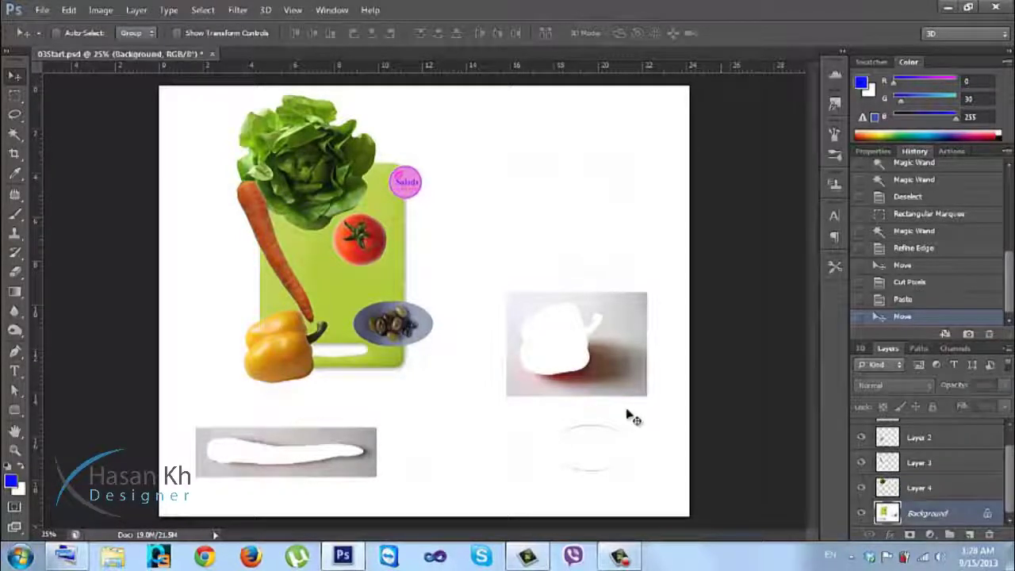
click(19, 273)
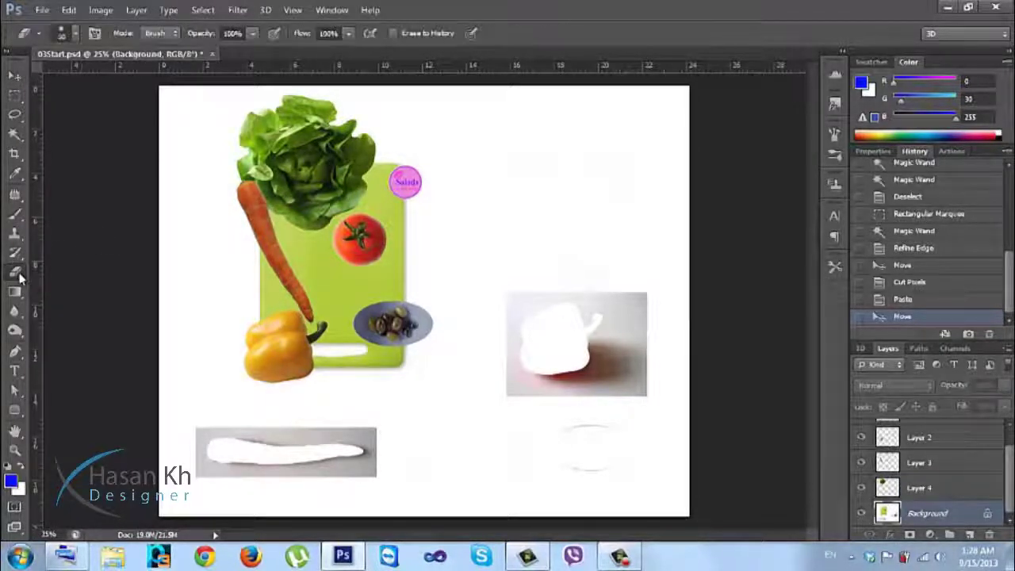
key(bracketright)
key(bracketright)
key(bracketright)
key(bracketright)
key(bracketright)
key(bracketright)
key(bracketright)
key(bracketright)
key(bracketright)
key(bracketright)
key(bracketright)
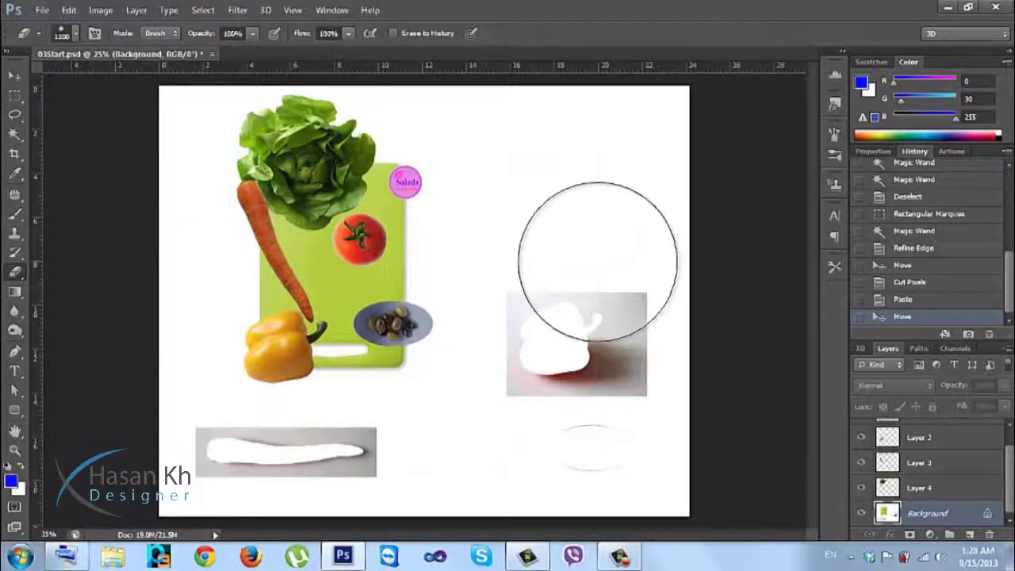
mouse_move(605, 227)
mouse_down()
mouse_move(614, 249)
mouse_move(589, 314)
mouse_move(568, 235)
mouse_move(572, 477)
mouse_move(598, 290)
mouse_move(608, 389)
mouse_up()
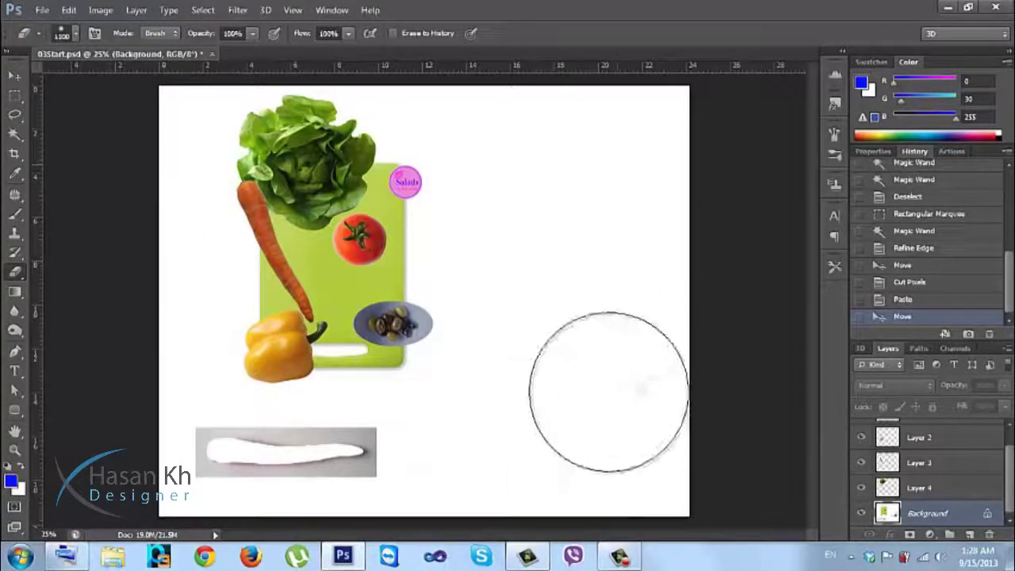
mouse_move(375, 506)
mouse_down()
mouse_move(267, 487)
mouse_move(380, 482)
mouse_move(249, 471)
mouse_move(360, 502)
mouse_move(512, 476)
mouse_up()
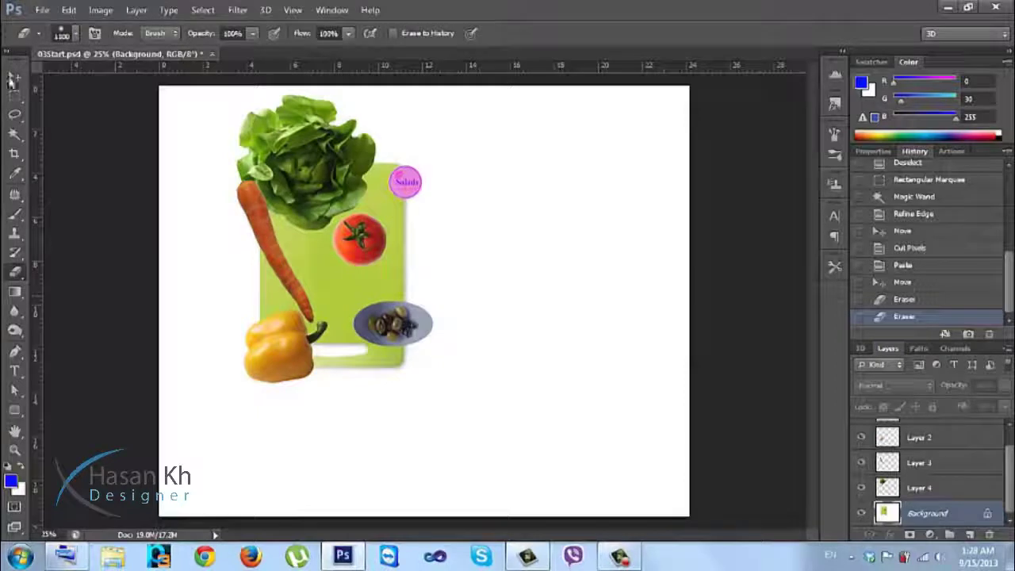
key(v)
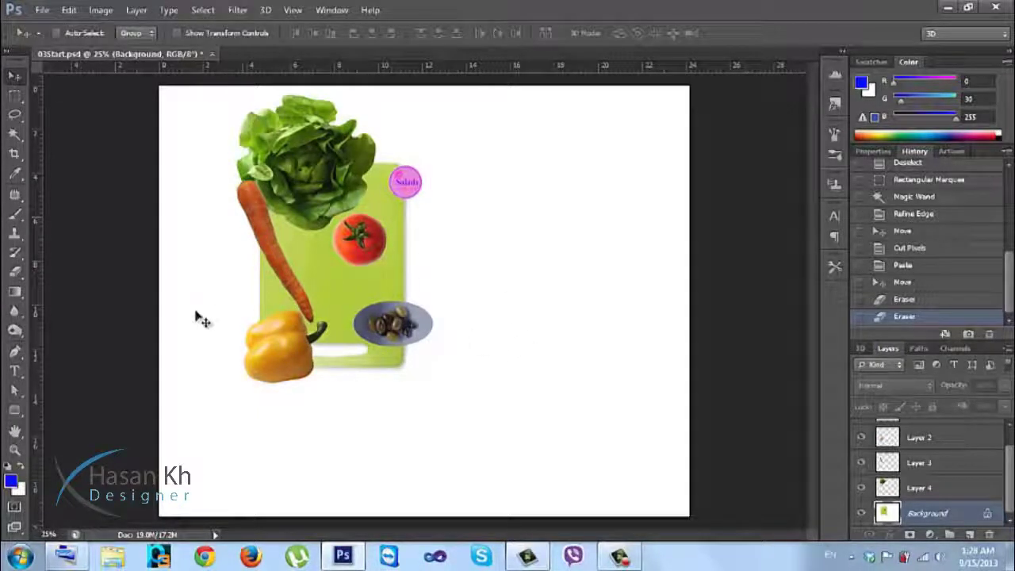
Crop the empty white space off the canvas's right and bottom sides, keeping the whole cutting board composition
click(15, 155)
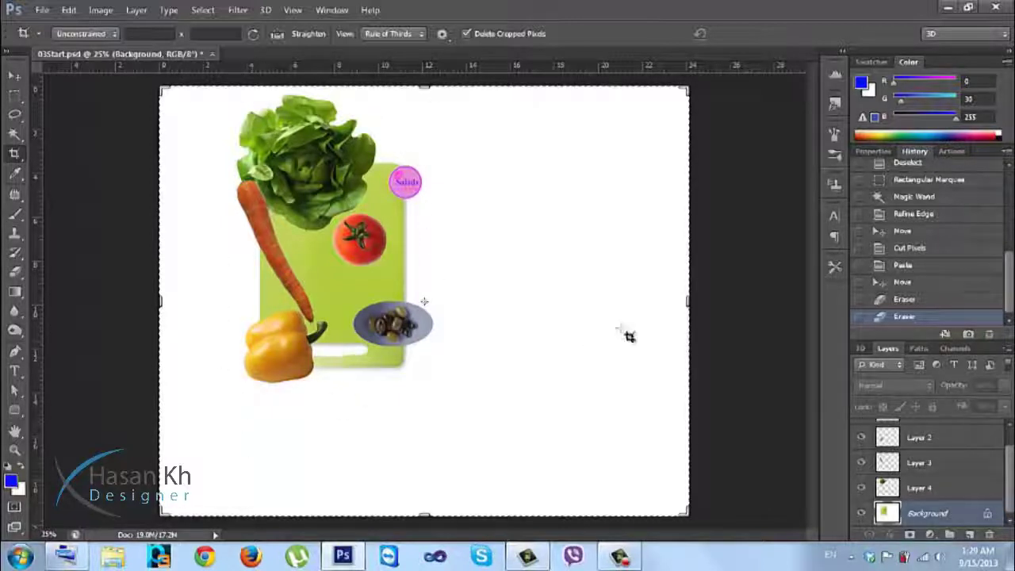
drag(689, 300, 596, 299)
drag(430, 512, 422, 477)
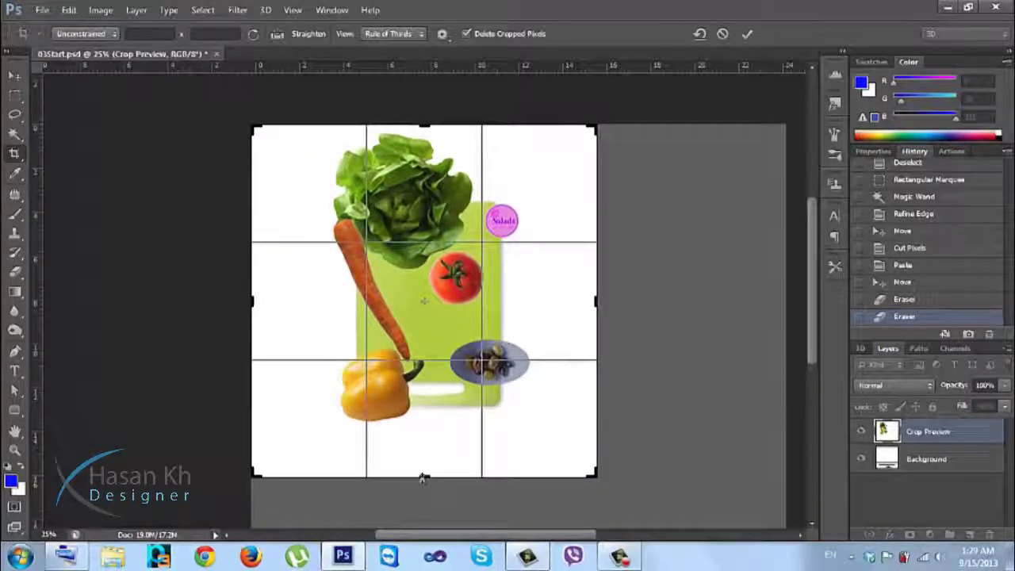
key(Return)
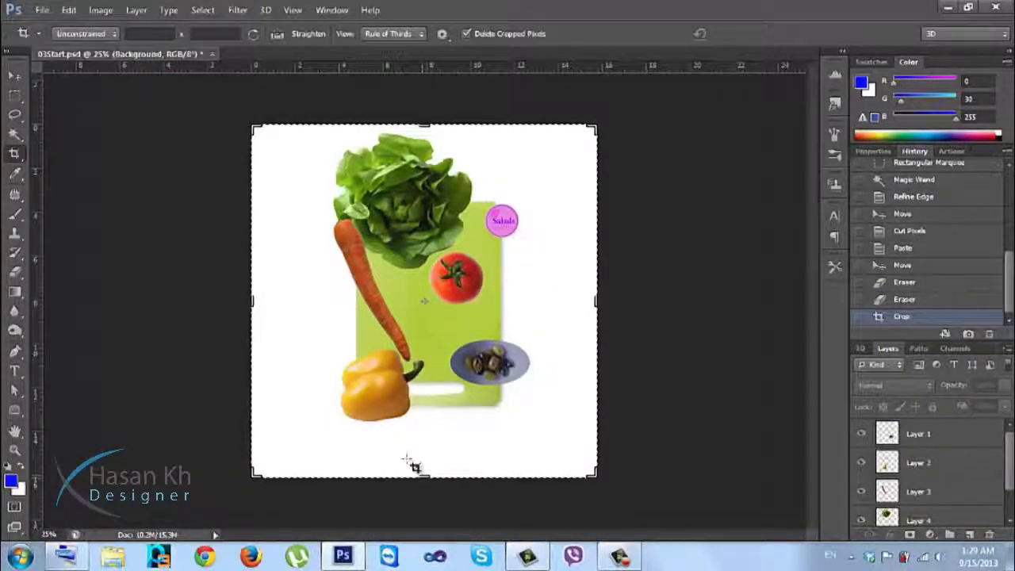
click(15, 79)
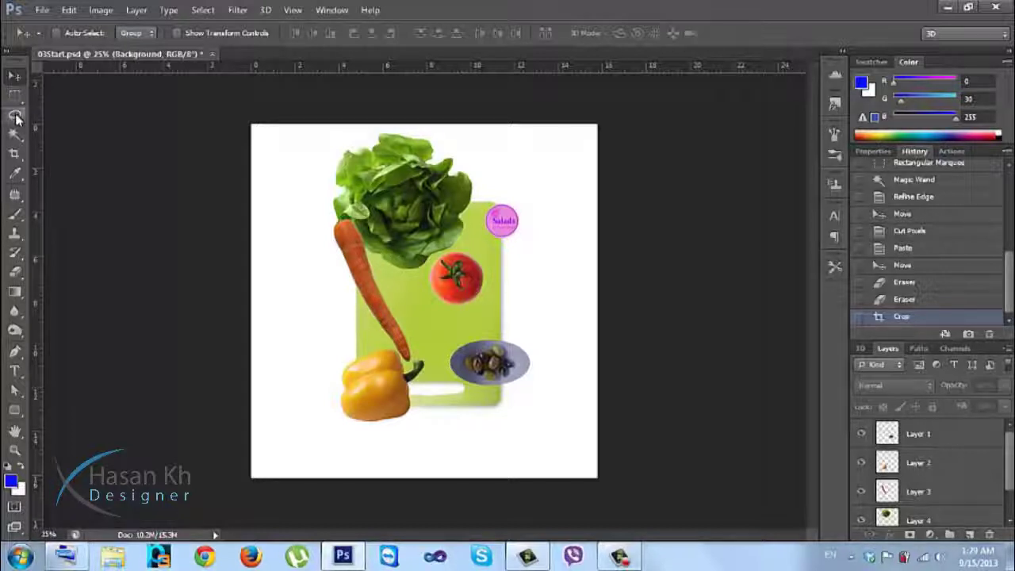
Examine the Crop tool's aspect-ratio presets and its custom width and height settings
click(17, 162)
click(17, 162)
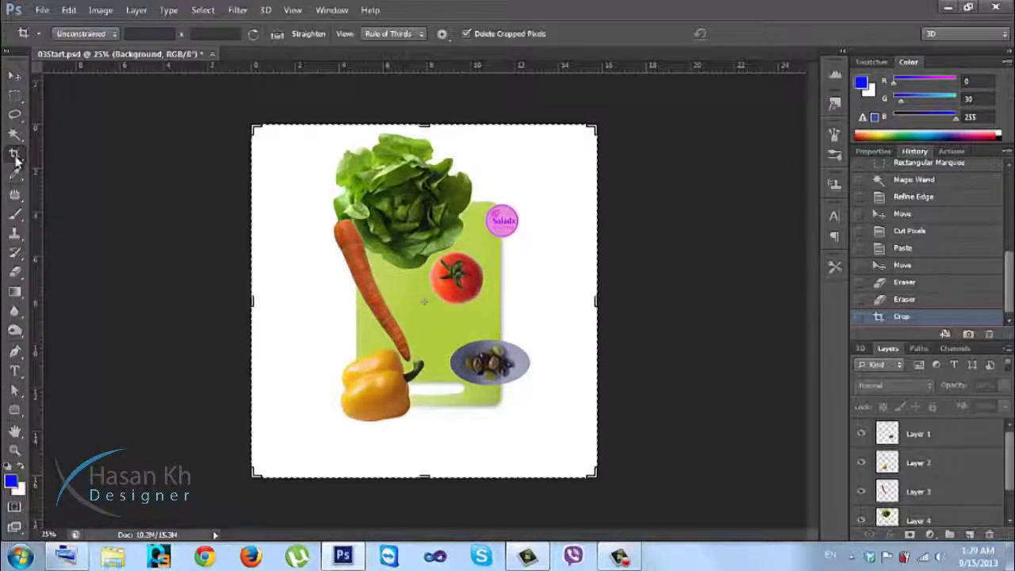
click(111, 34)
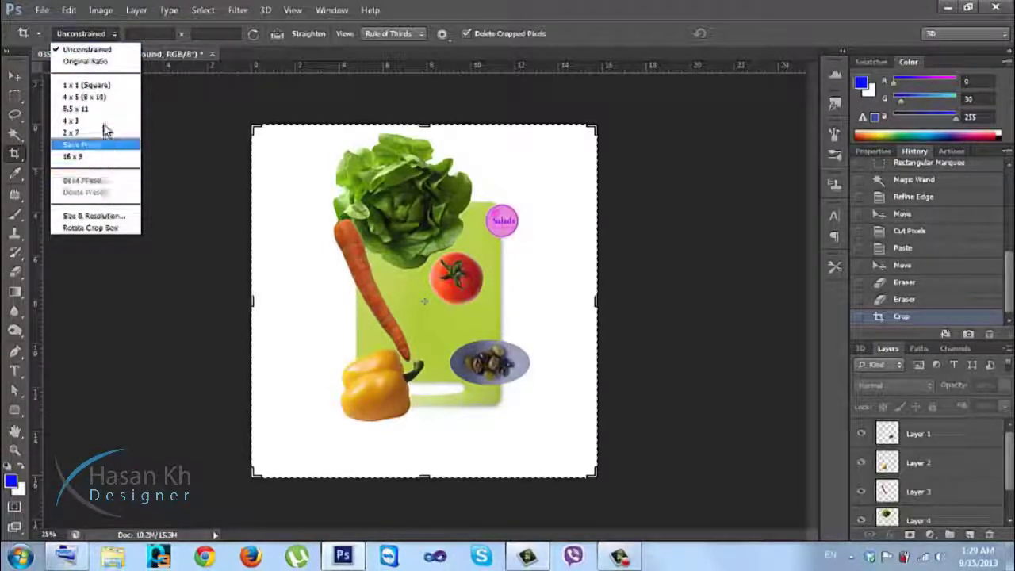
click(170, 31)
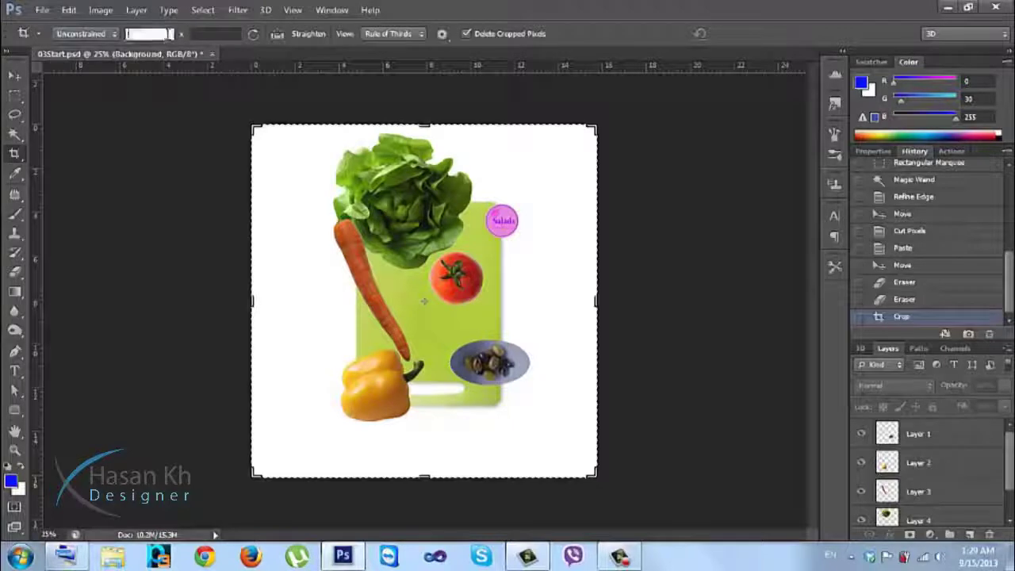
click(203, 33)
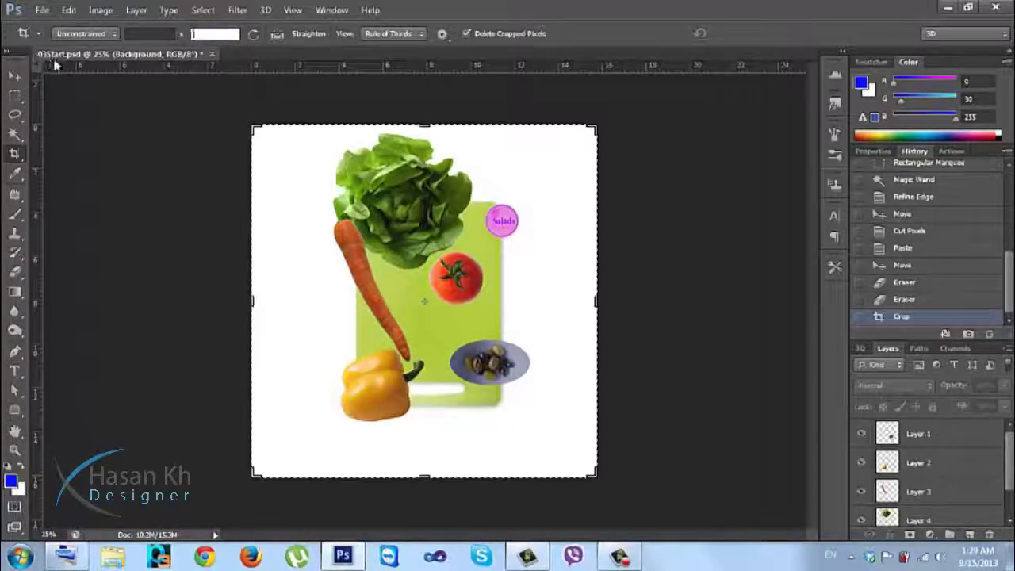
Examine the Crop tool's overlay view options and the related crop and slice tools grouped with it
click(114, 34)
click(114, 34)
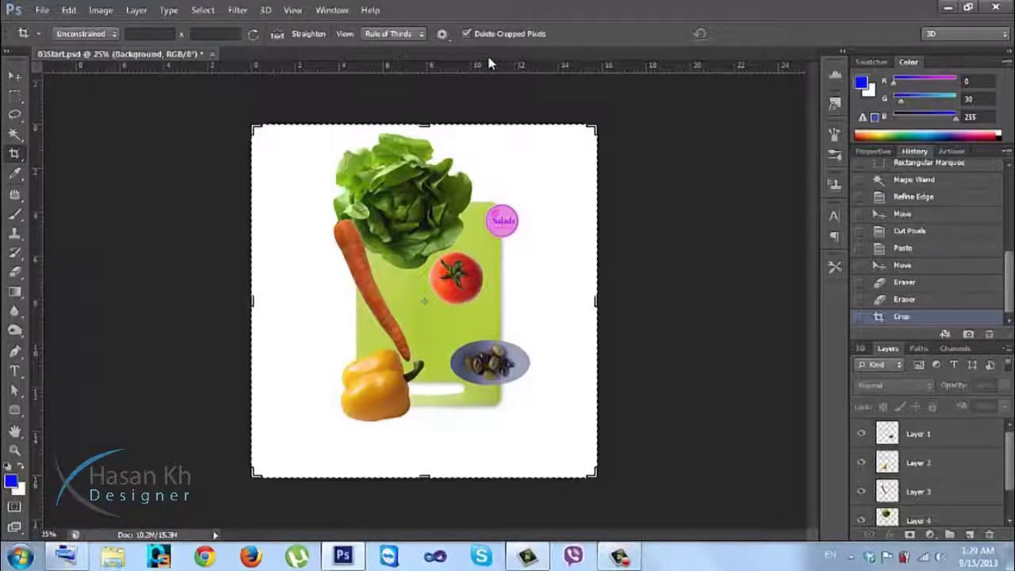
click(406, 35)
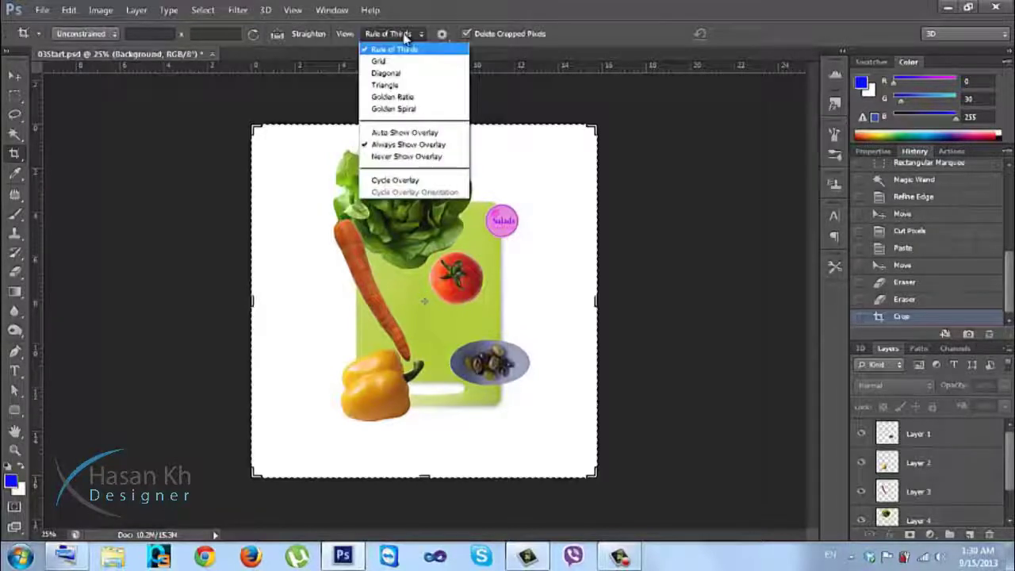
click(406, 34)
click(406, 34)
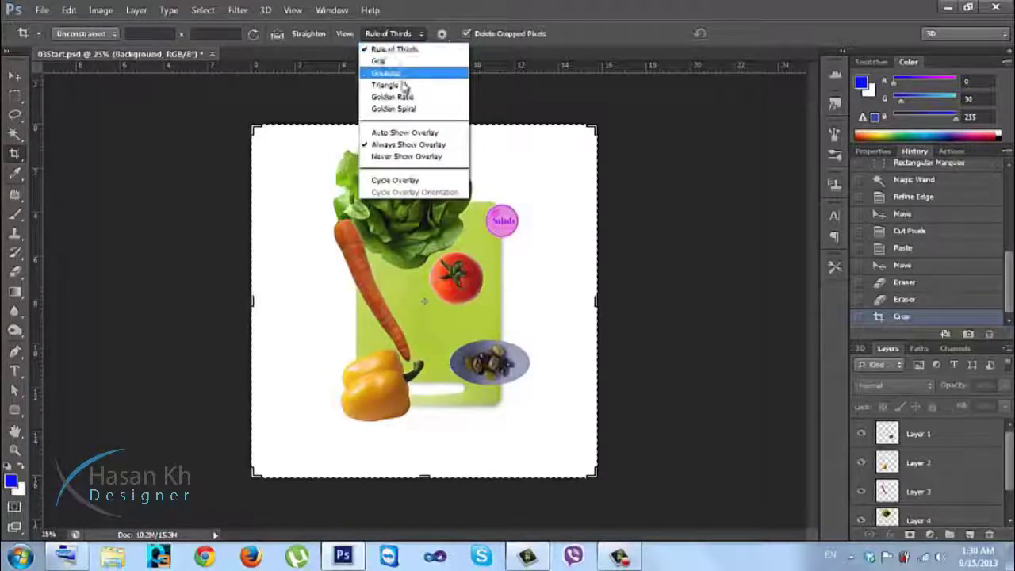
click(388, 35)
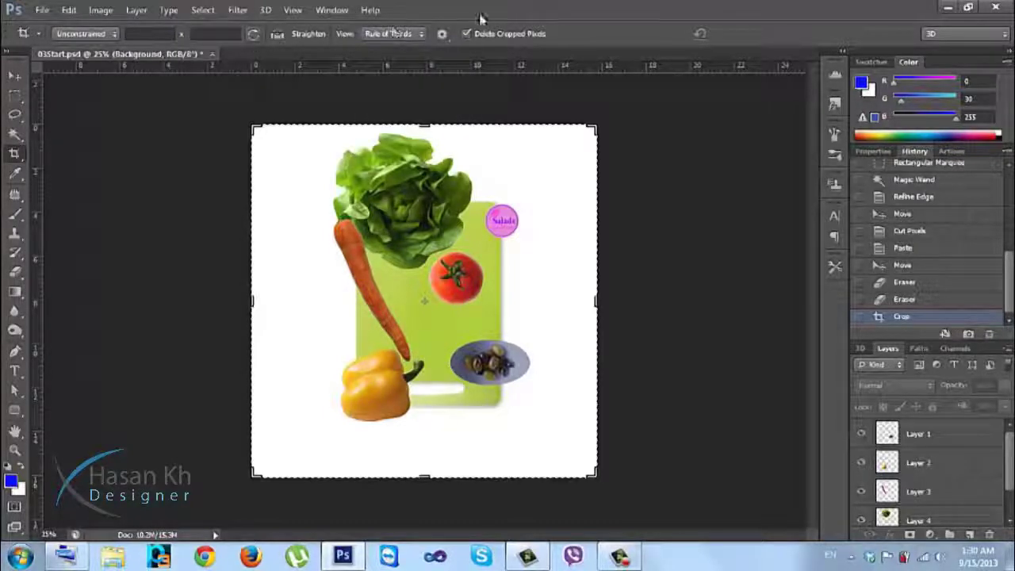
click(14, 76)
click(15, 155)
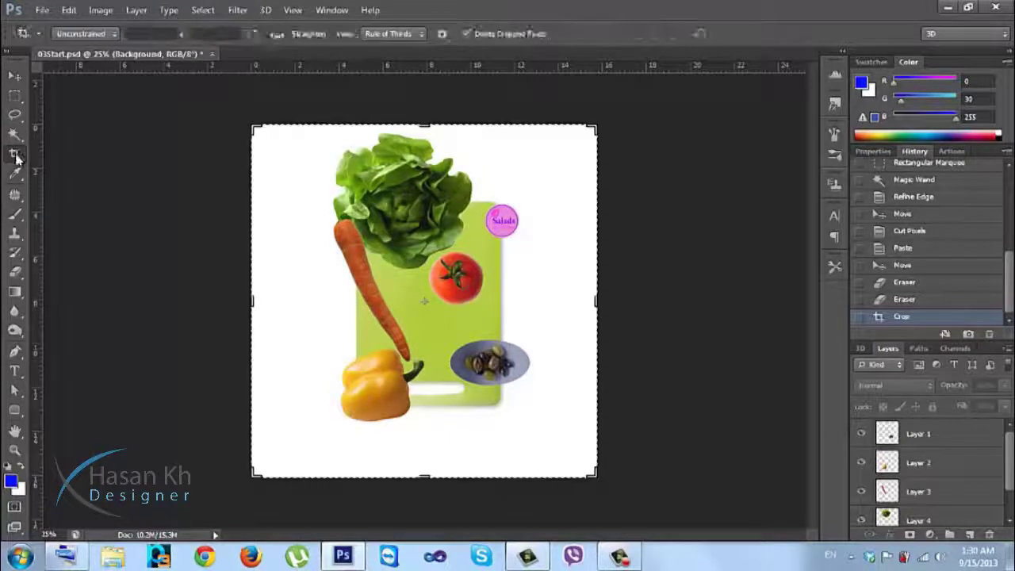
right_click(16, 158)
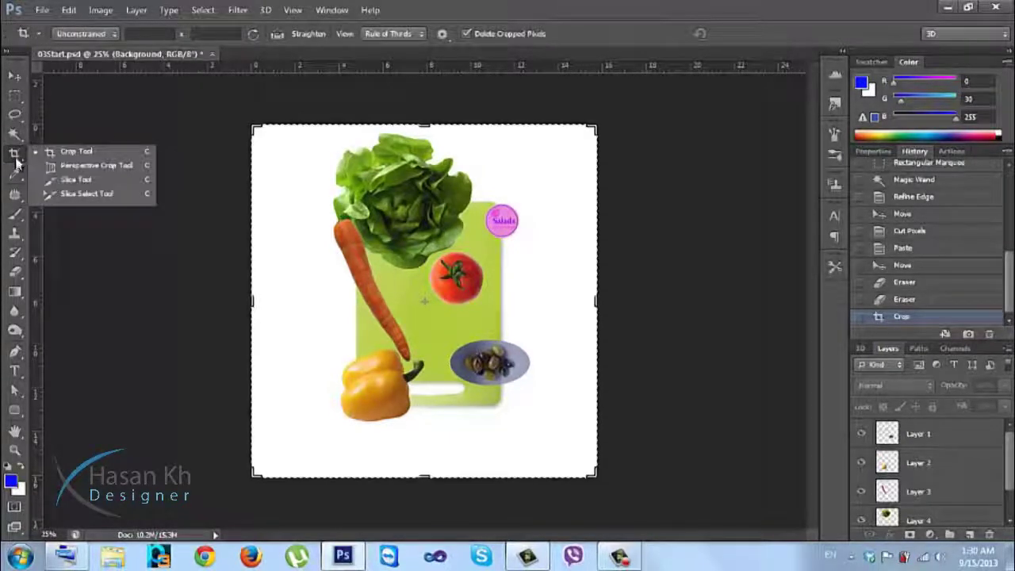
click(16, 161)
right_click(16, 159)
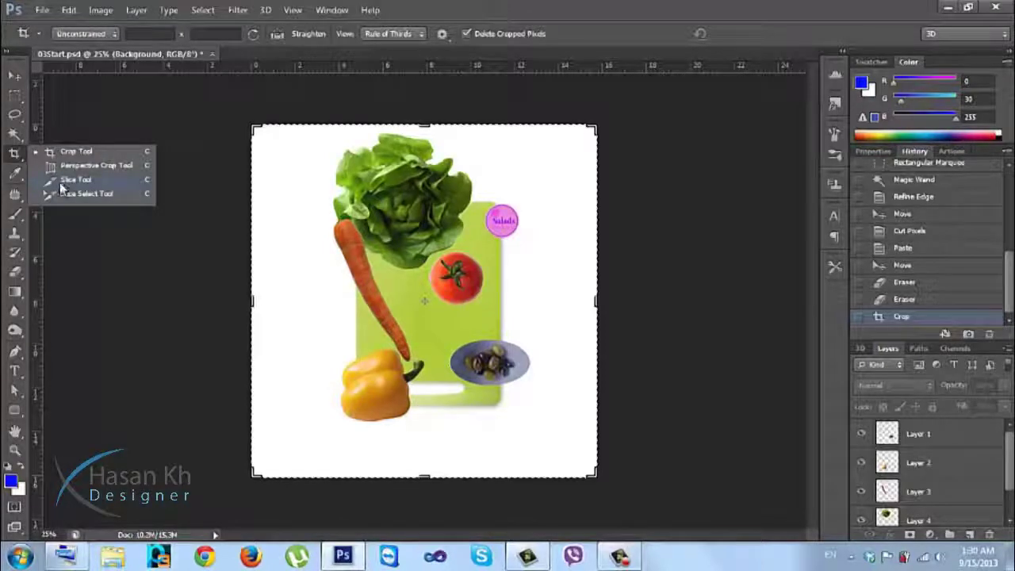
click(12, 152)
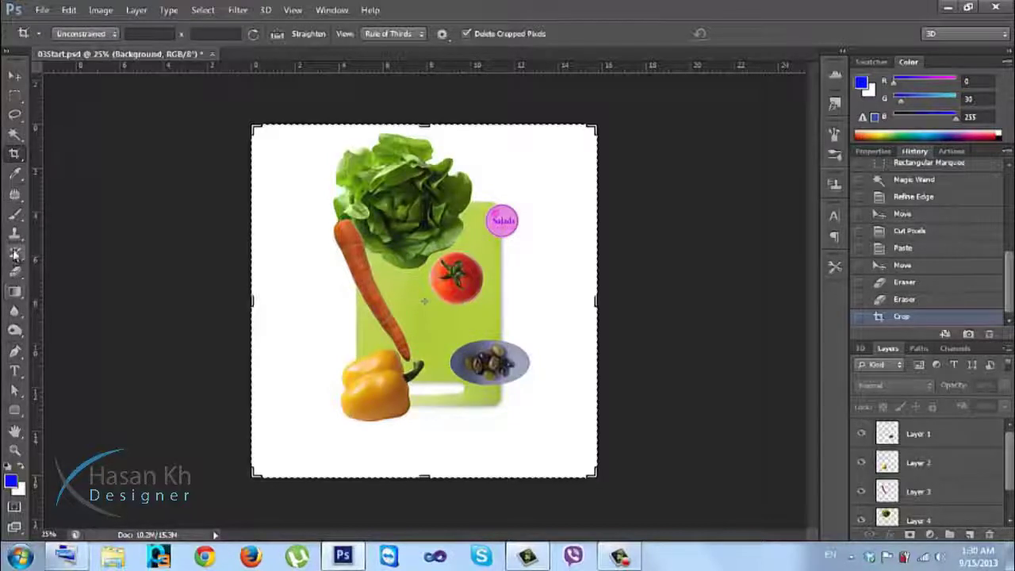
click(15, 274)
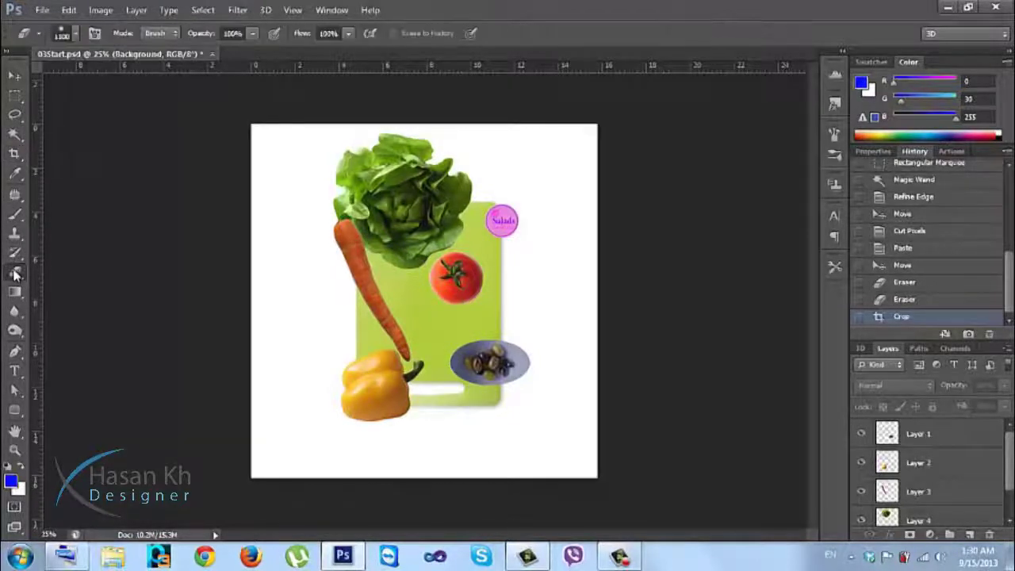
click(14, 214)
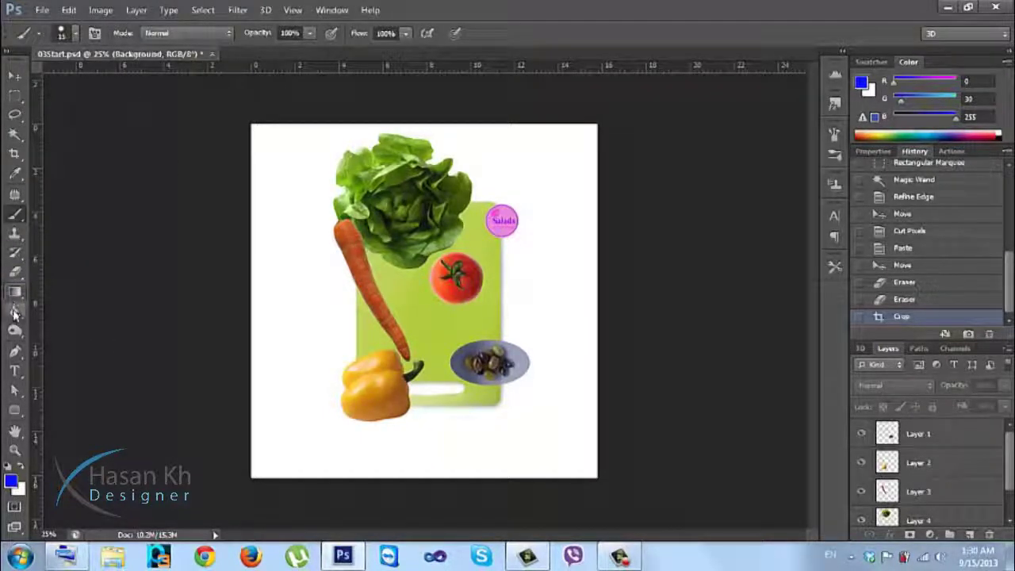
click(20, 295)
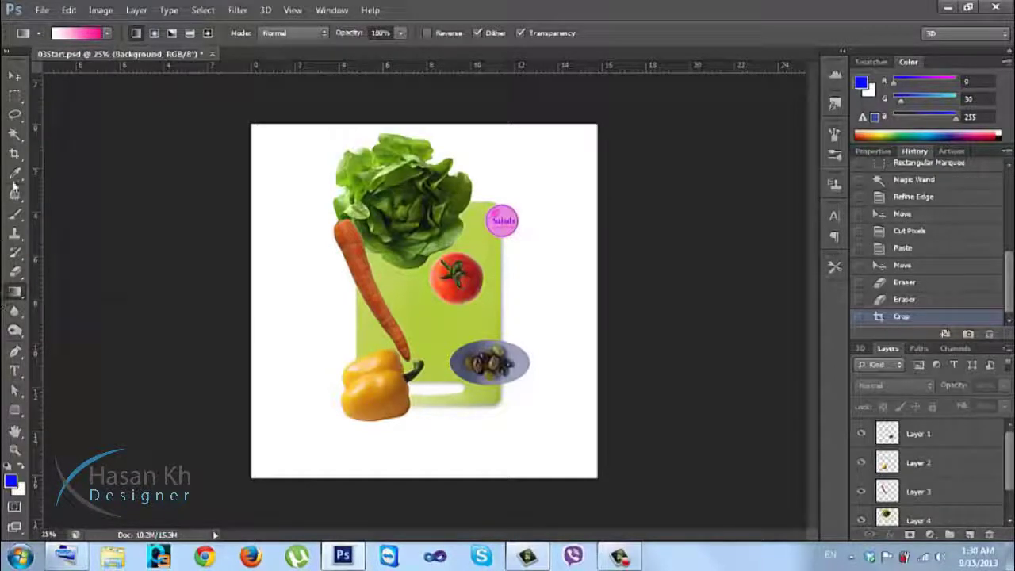
click(16, 76)
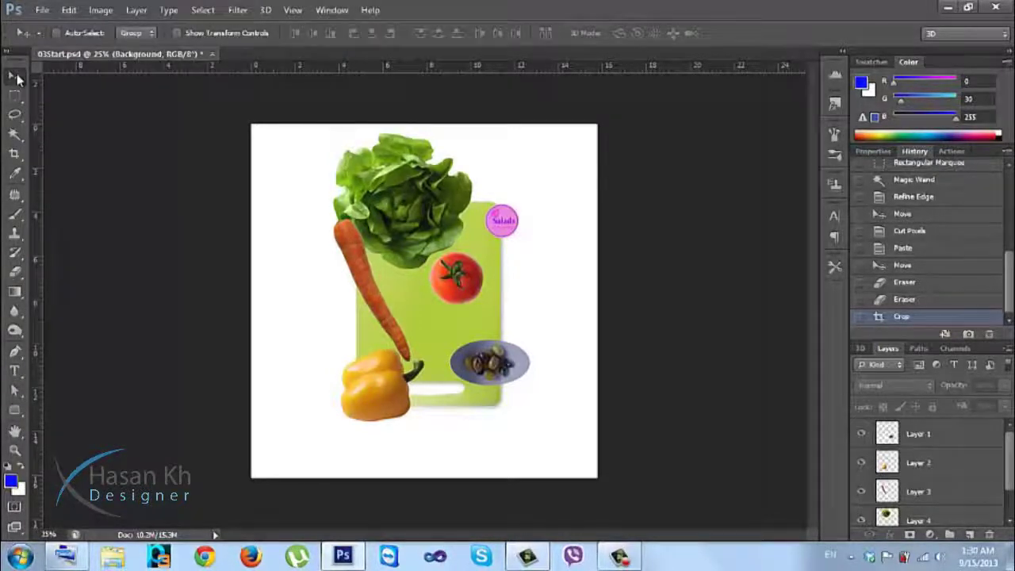
Close 03Start.psd without saving and create a new white 754 × 735 pixel RGB document at 300 pixels/inch
click(212, 53)
click(507, 218)
click(505, 219)
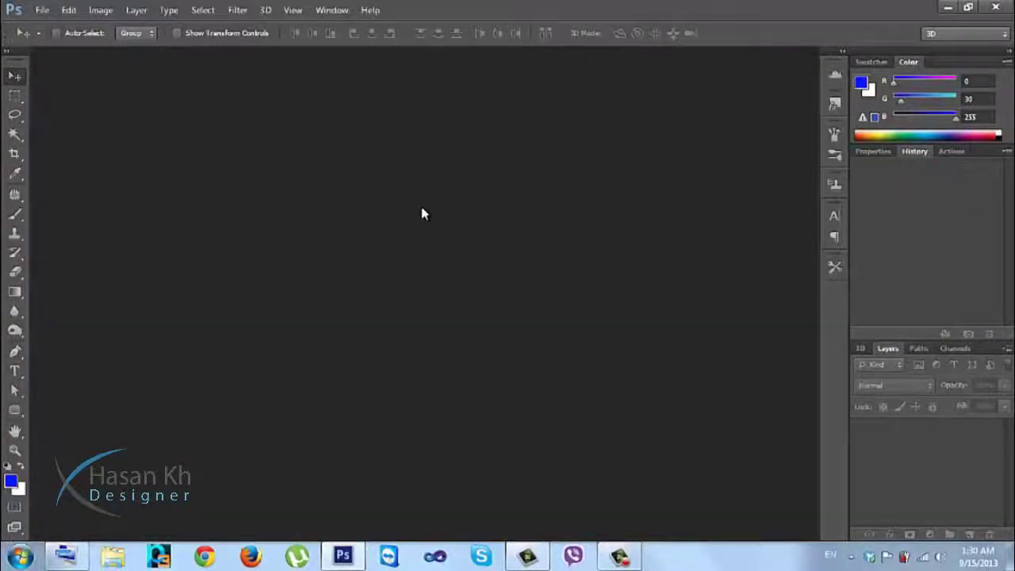
key(ctrl+n)
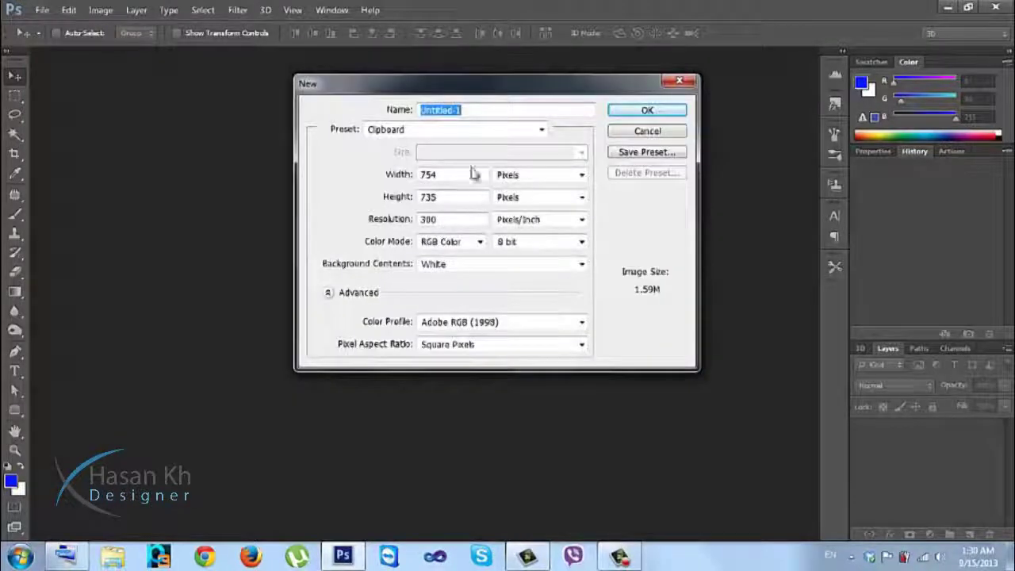
click(625, 113)
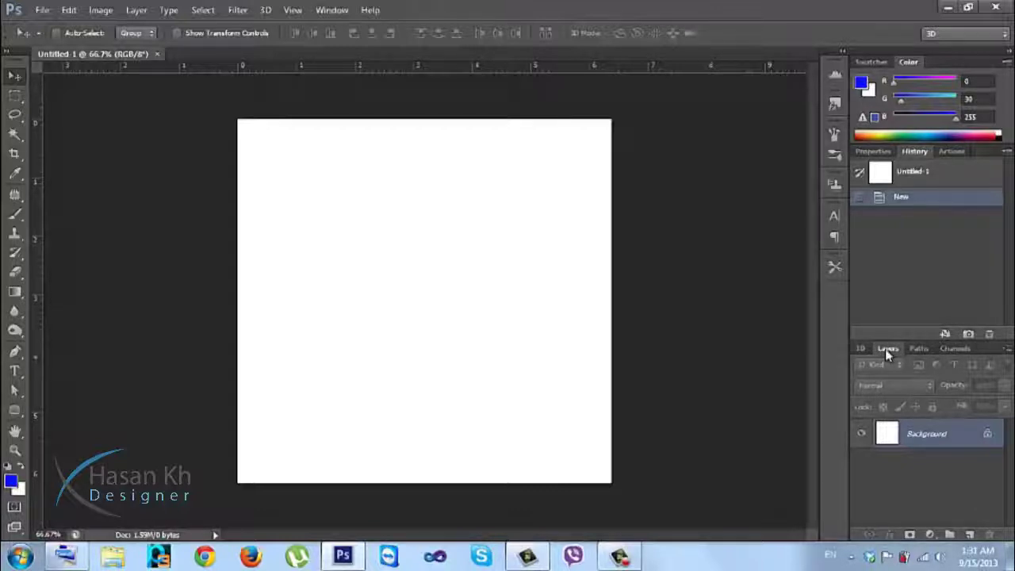
Undock the Layers panel, enlarge it into a taller floating panel, and place it beside the canvas
drag(887, 355, 658, 122)
drag(728, 275, 738, 442)
drag(637, 234, 603, 238)
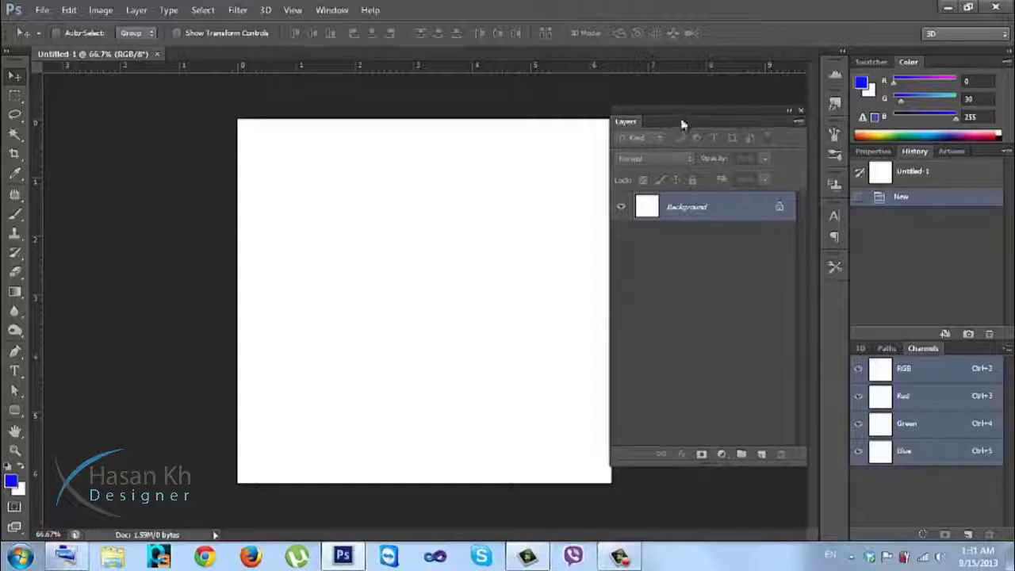
drag(698, 125, 768, 152)
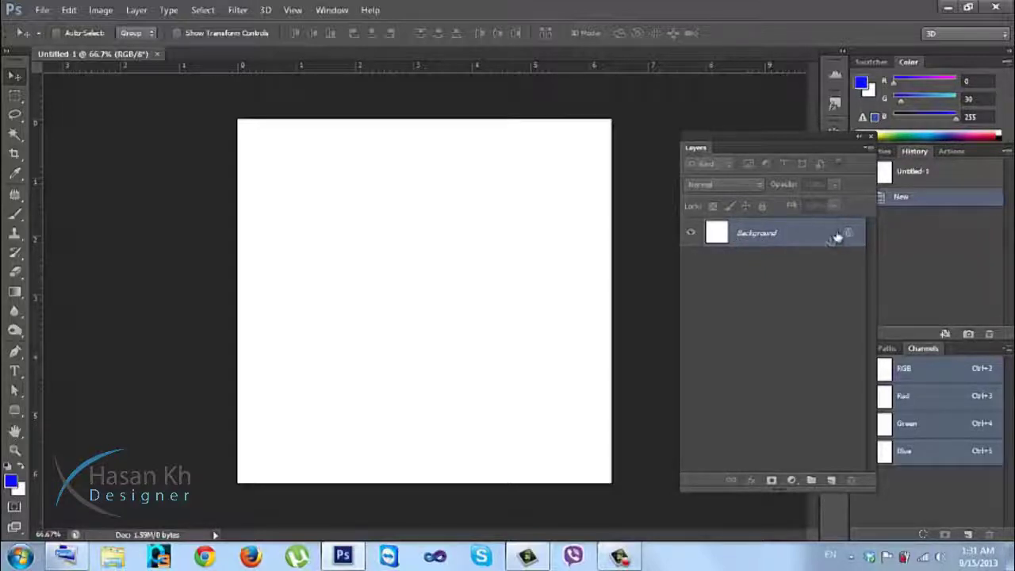
Fill a small rectangular selection in the Background's upper-left area with the blue foreground color, and deselect it
click(14, 94)
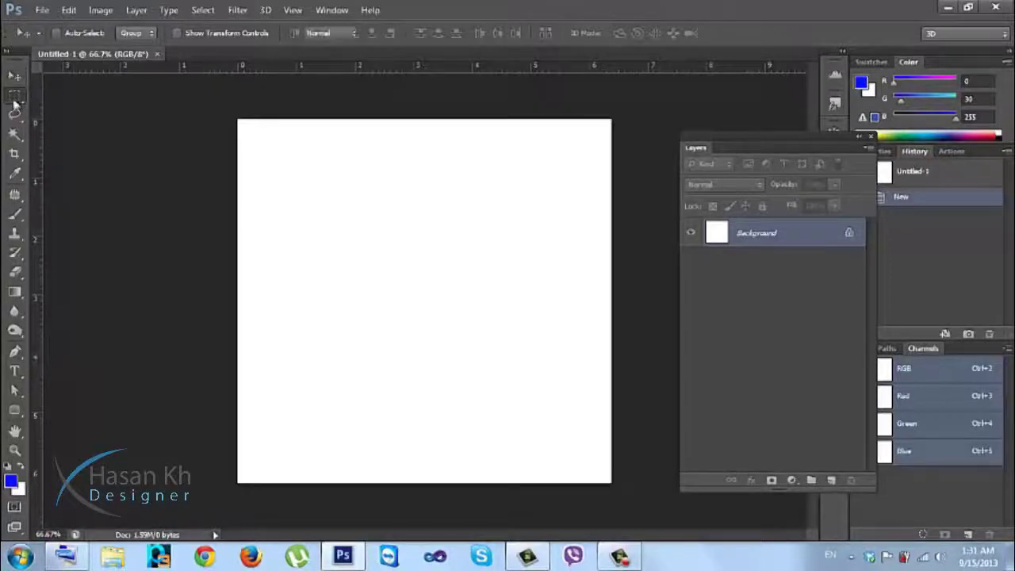
drag(332, 223, 392, 261)
key(alt+BackSpace)
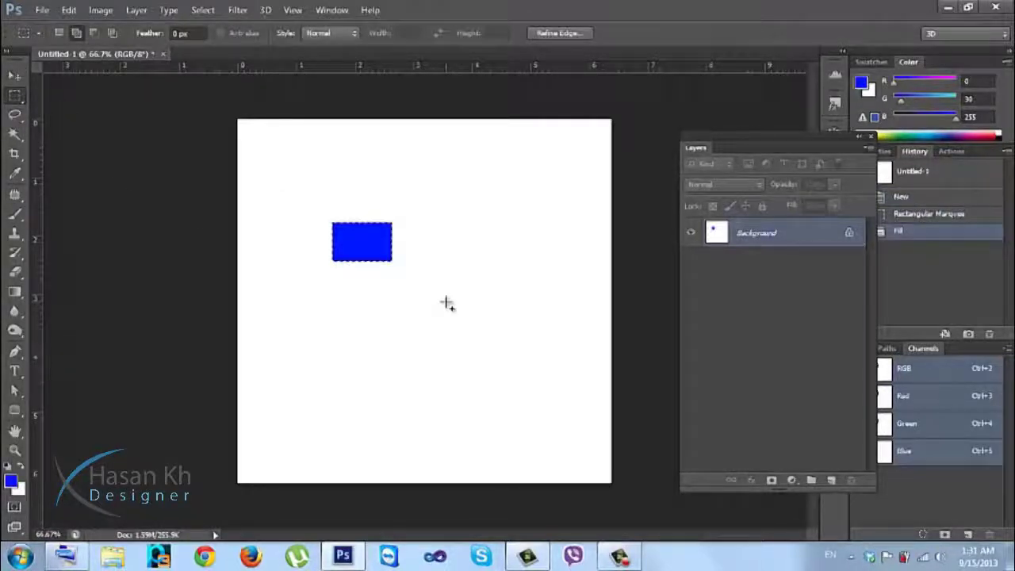
key(ctrl+d)
Try to move the blue rectangle on the Background layer with the Move tool
click(13, 76)
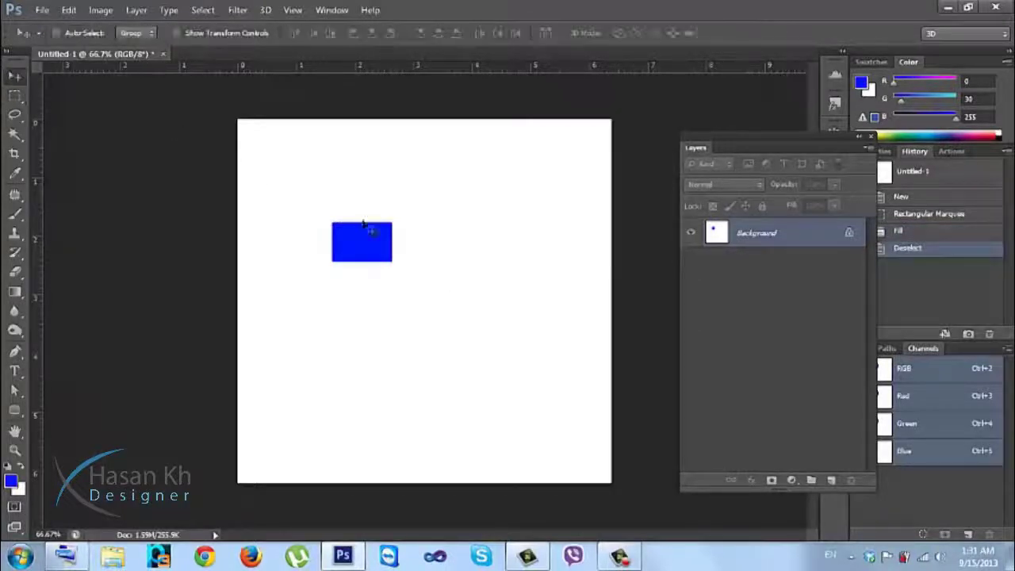
drag(412, 251, 439, 272)
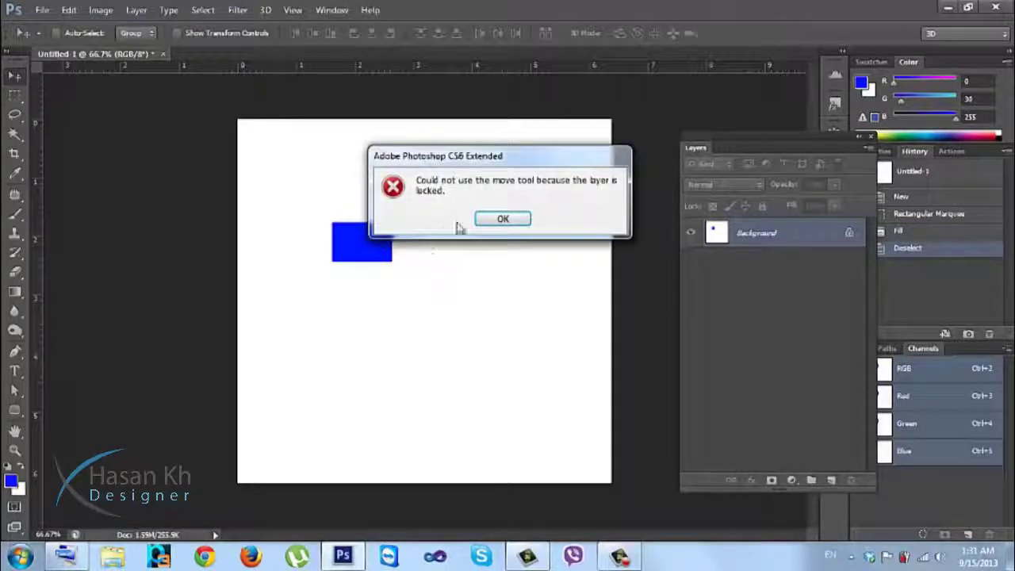
click(488, 220)
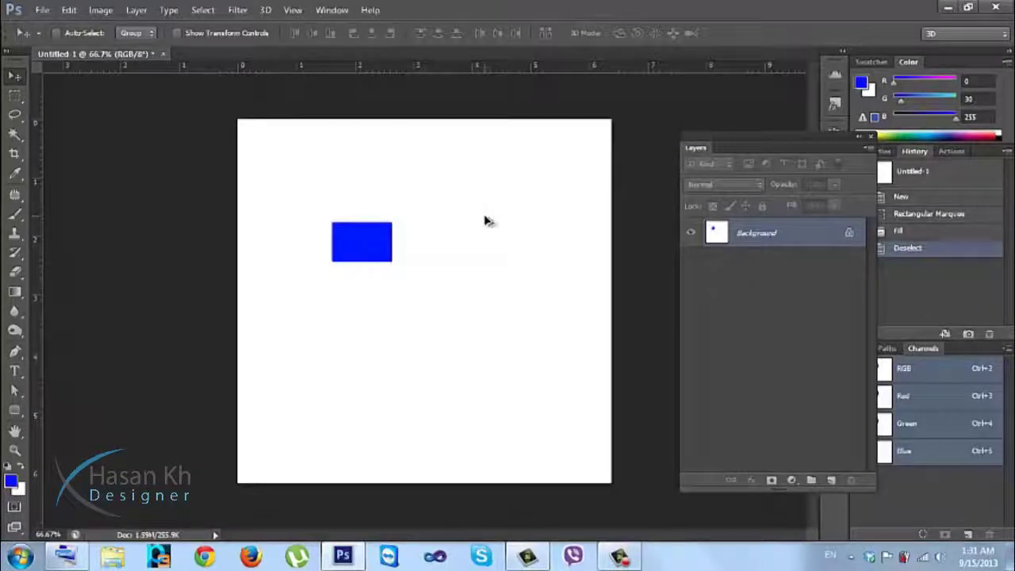
Undo the deselection, the blue fill and the rectangular selection
key(ctrl+alt+z)
key(ctrl+alt+z)
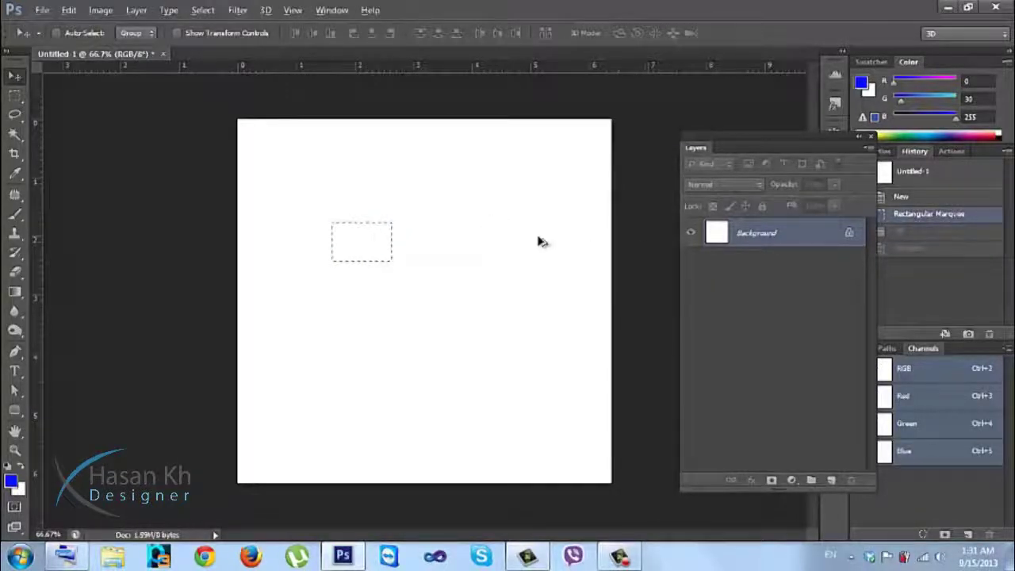
key(ctrl+alt+z)
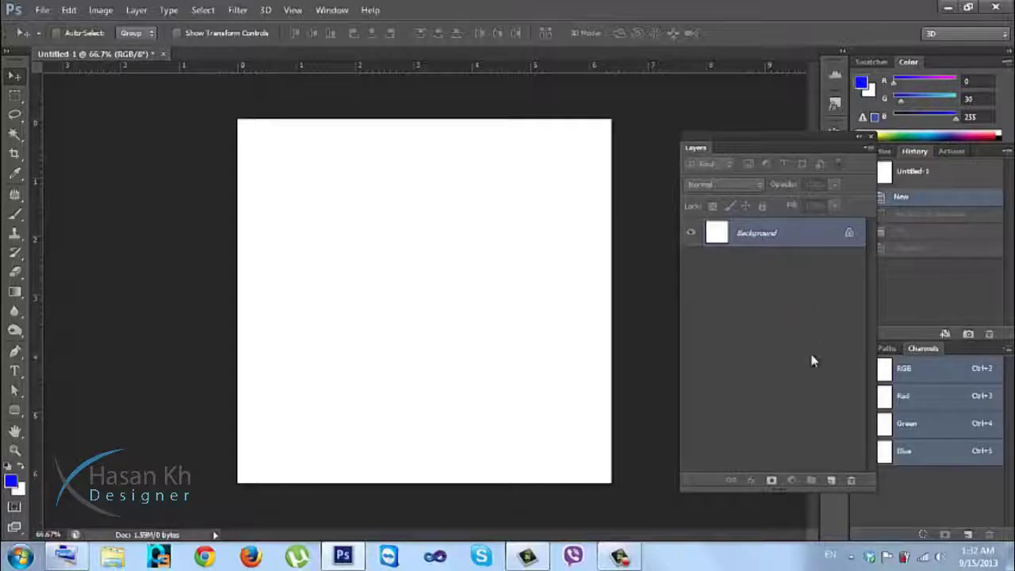
Create a new layer named Layer 1 with a Red color label, Normal mode and 100% opacity, and undo it
click(135, 9)
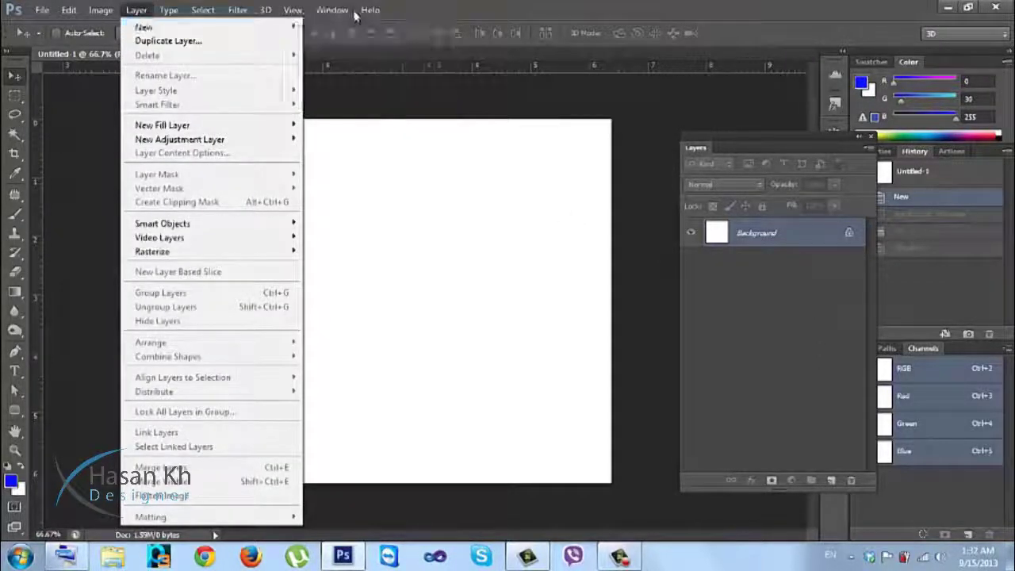
click(143, 12)
click(143, 12)
mouse_move(155, 26)
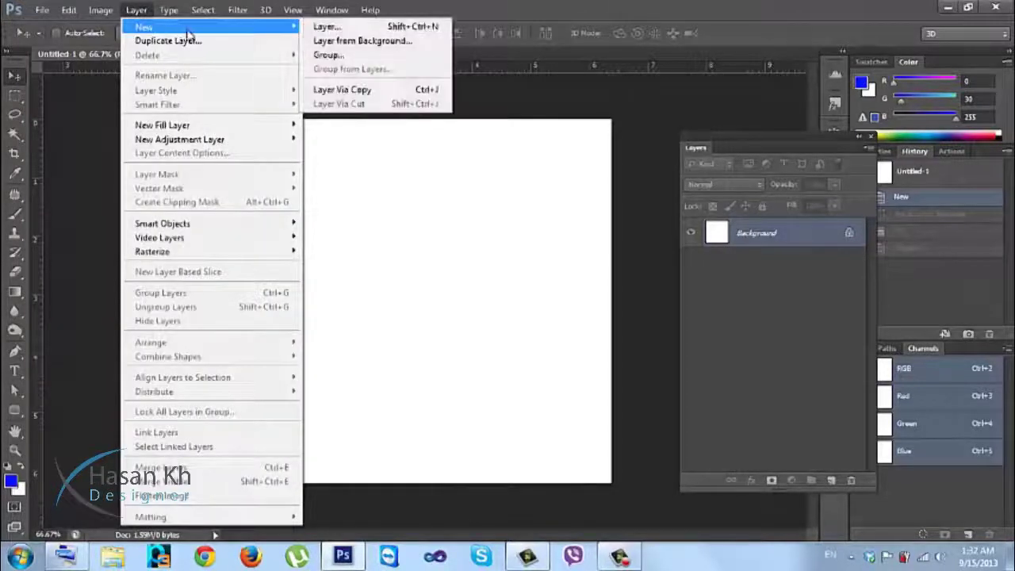
click(314, 29)
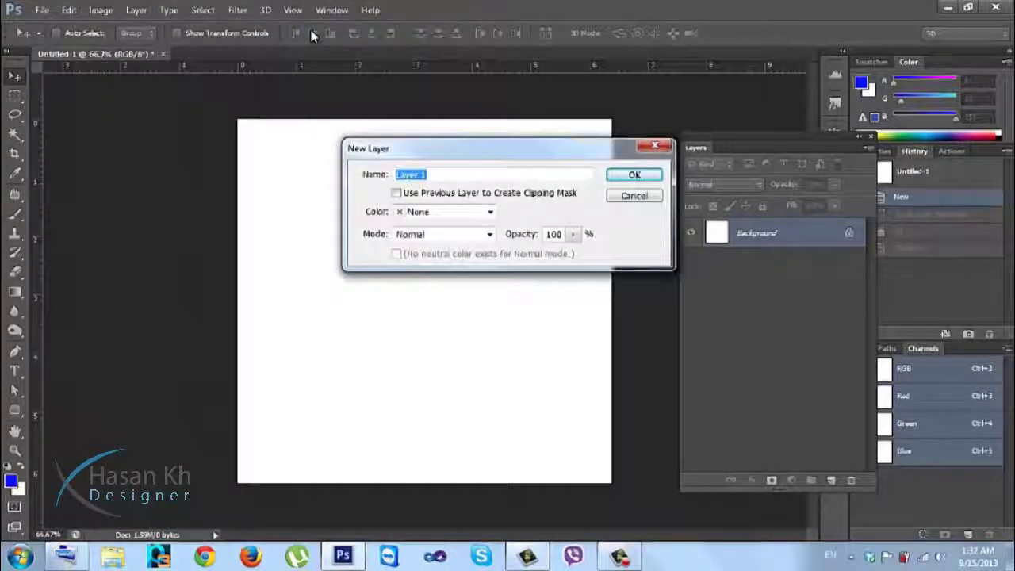
click(433, 213)
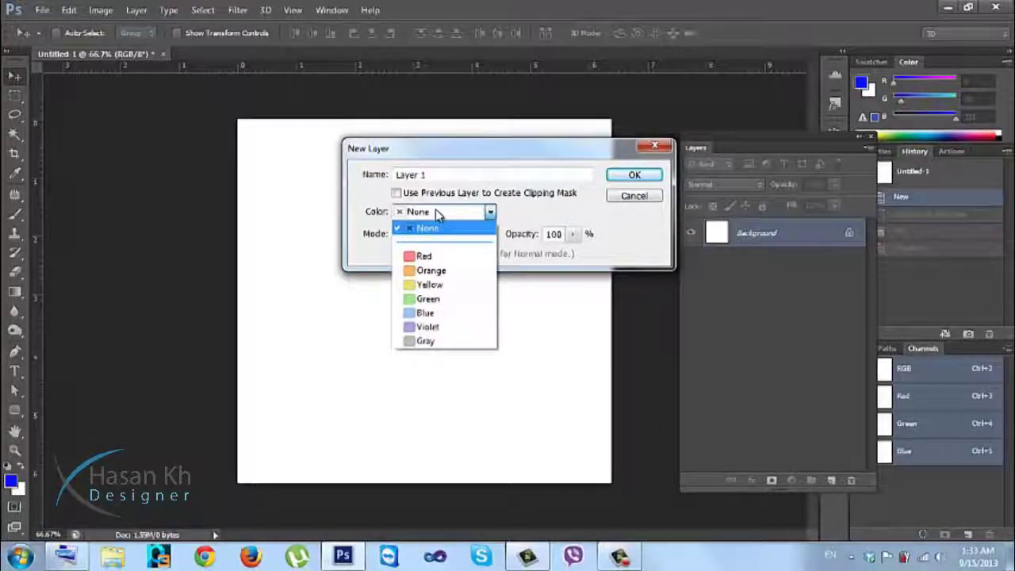
click(428, 256)
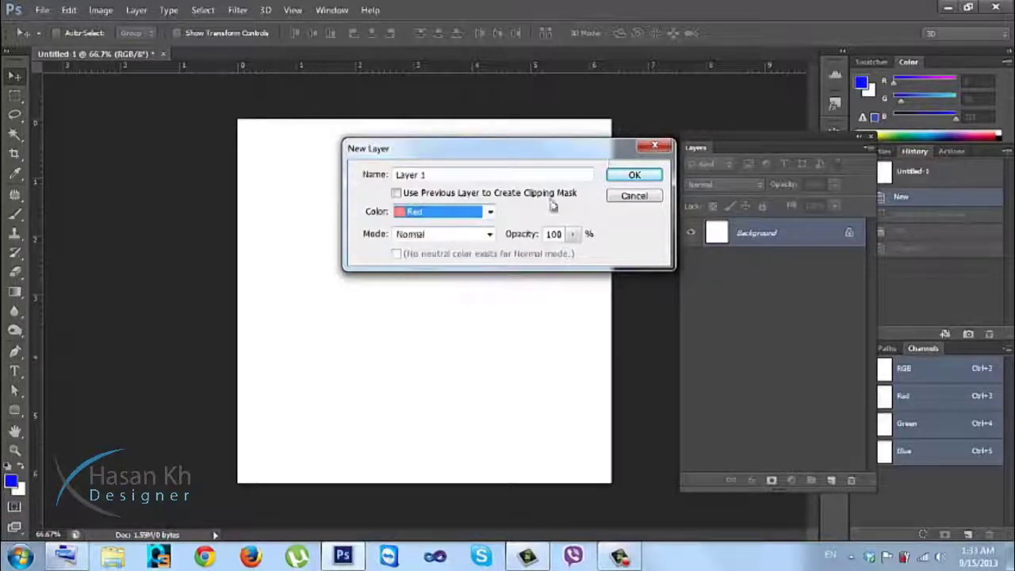
click(487, 234)
click(536, 209)
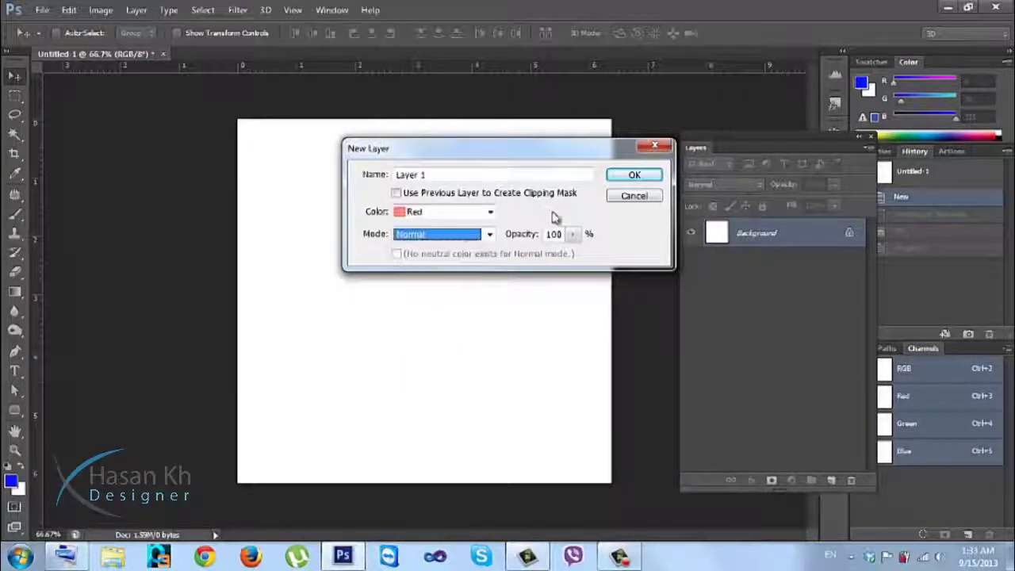
click(634, 175)
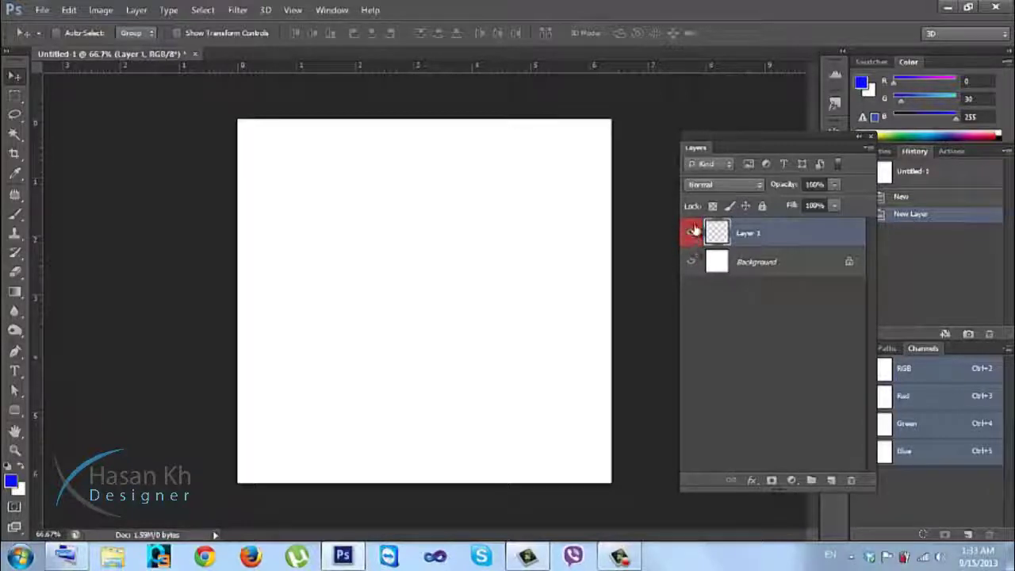
key(ctrl+z)
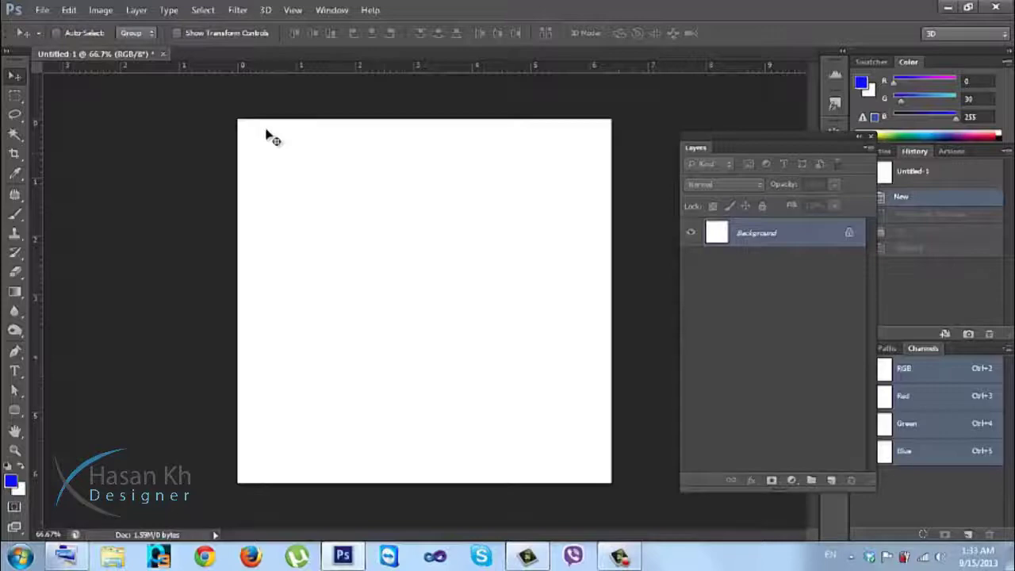
Create Layer 1 with the default New Layer settings, and undo its creation
click(136, 10)
mouse_move(139, 27)
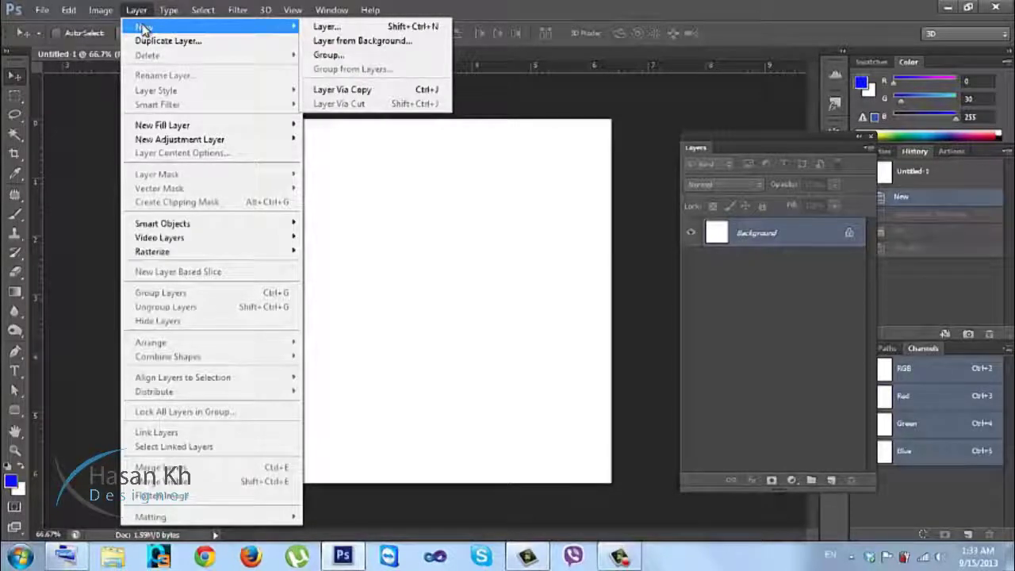
click(442, 7)
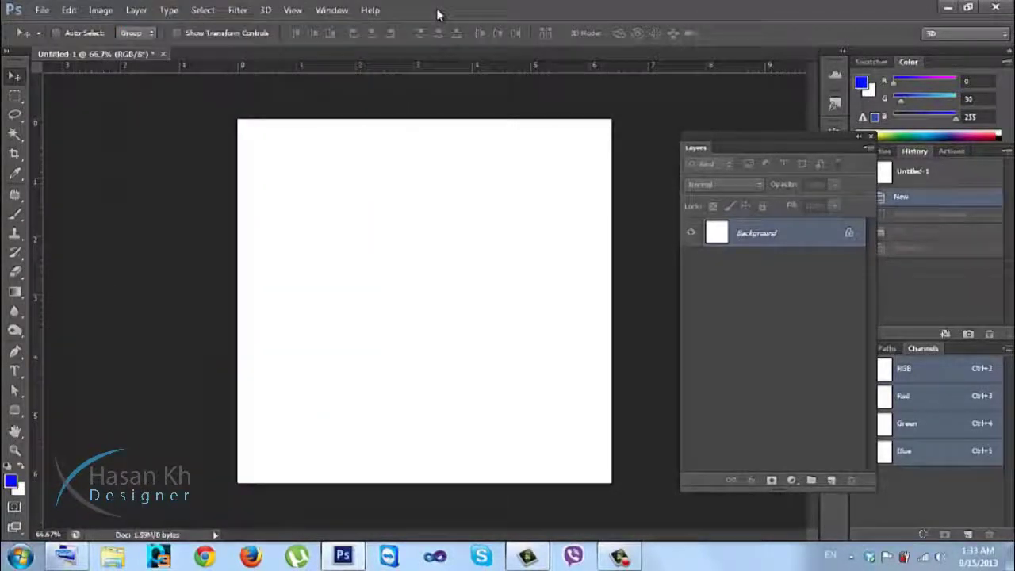
key(ctrl+shift+n)
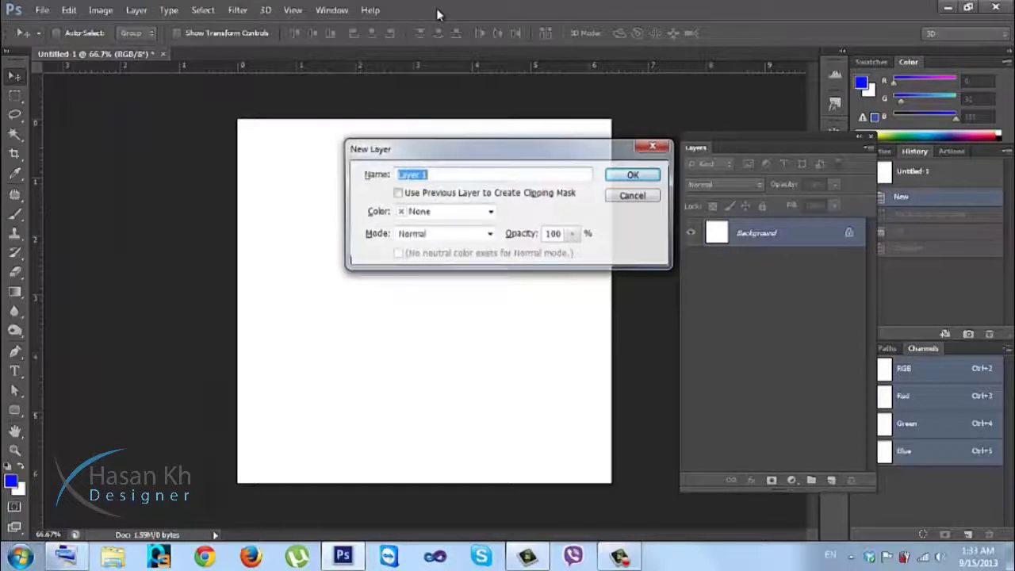
key(Return)
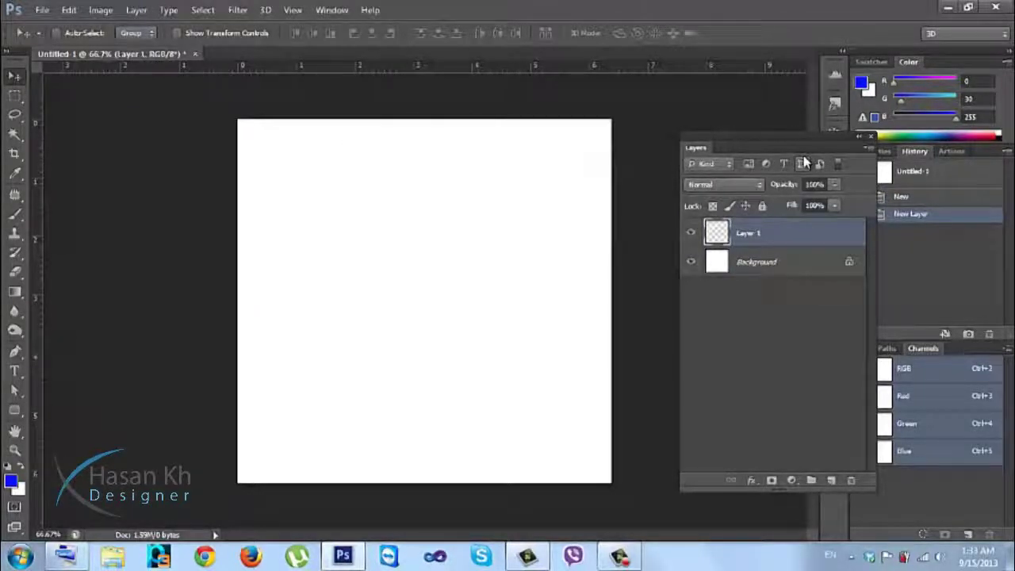
key(ctrl+z)
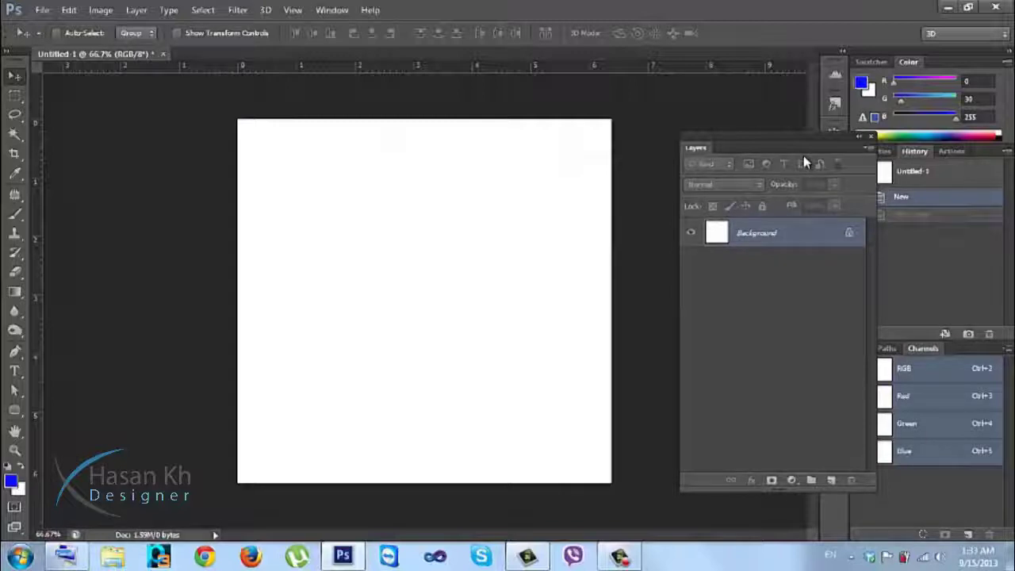
Add seven empty layers above the Background and delete all seven together
click(831, 481)
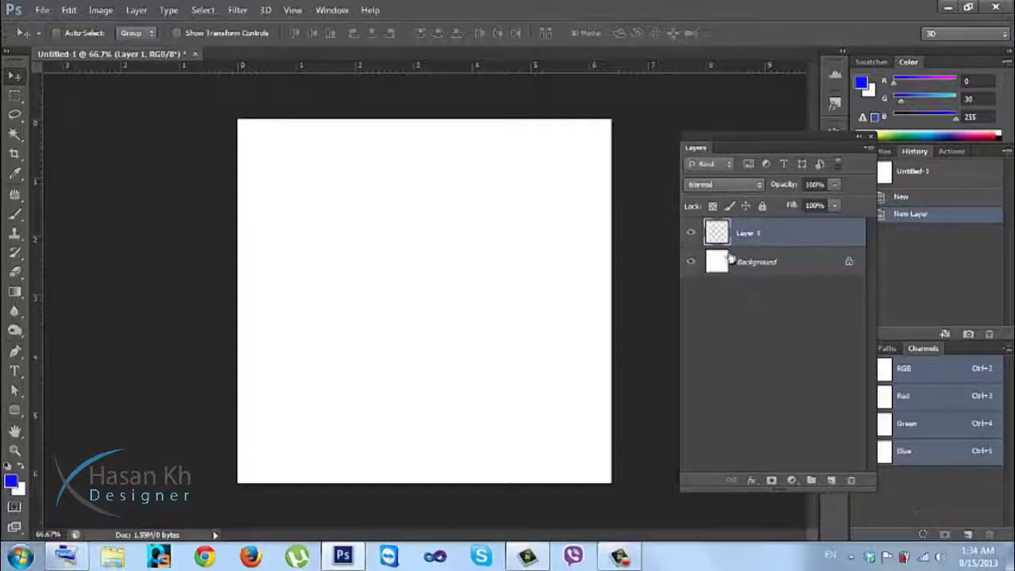
click(832, 480)
click(832, 481)
click(832, 480)
click(832, 480)
click(833, 481)
click(833, 481)
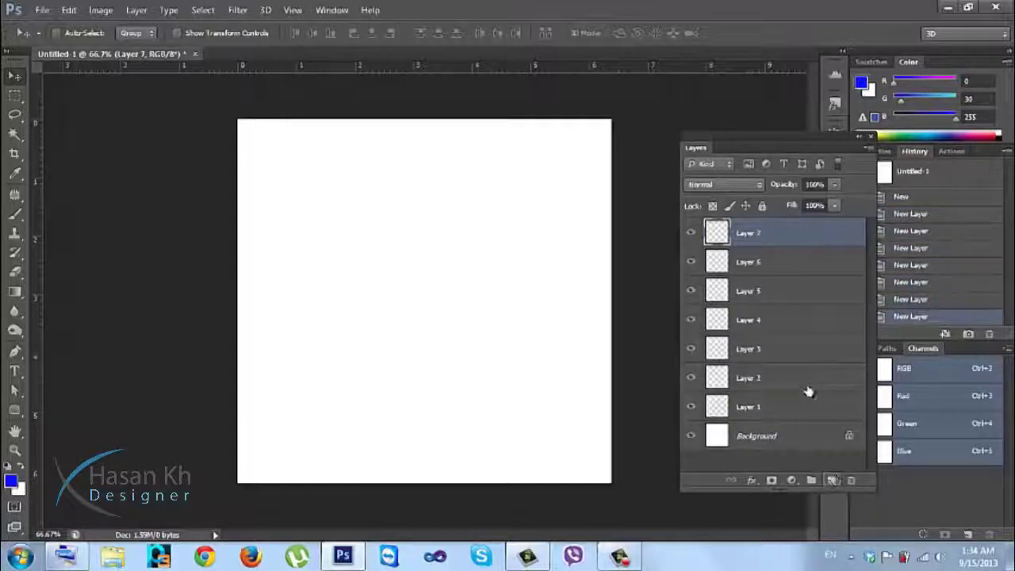
shift+click(807, 409)
drag(822, 351, 849, 480)
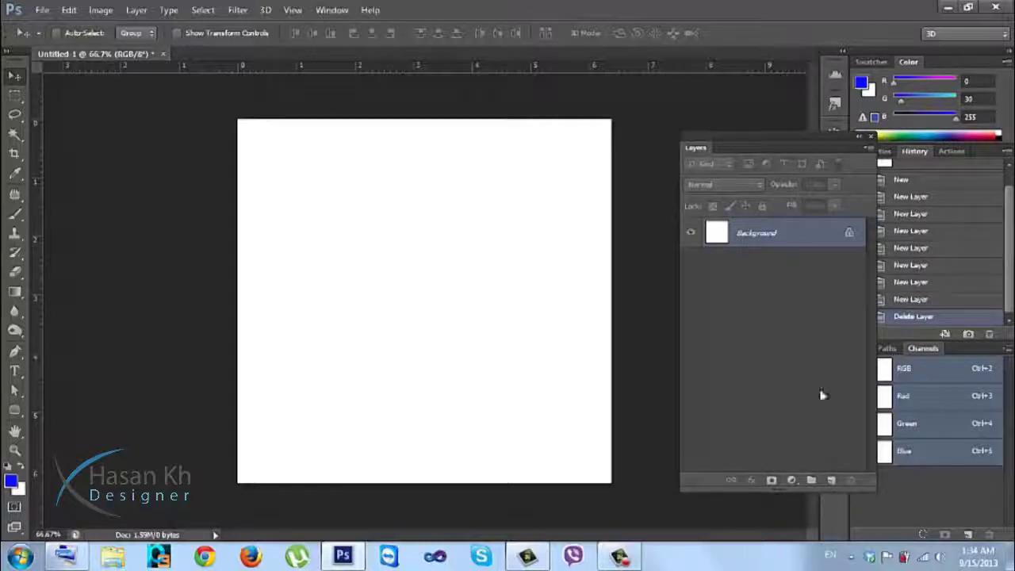
Add a new layer above the Background and paint a blue scribble on it with the Brush tool
click(830, 479)
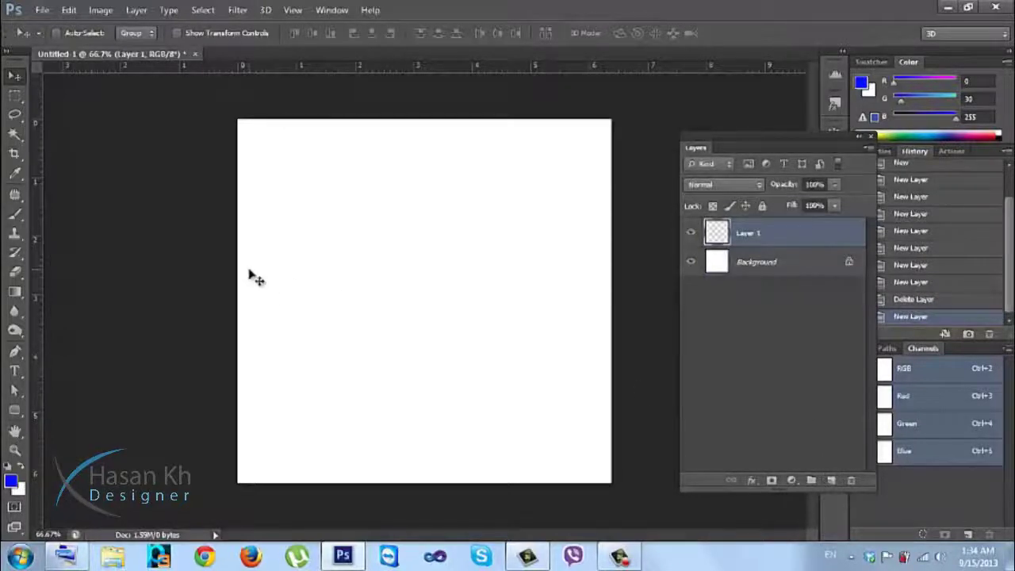
click(16, 197)
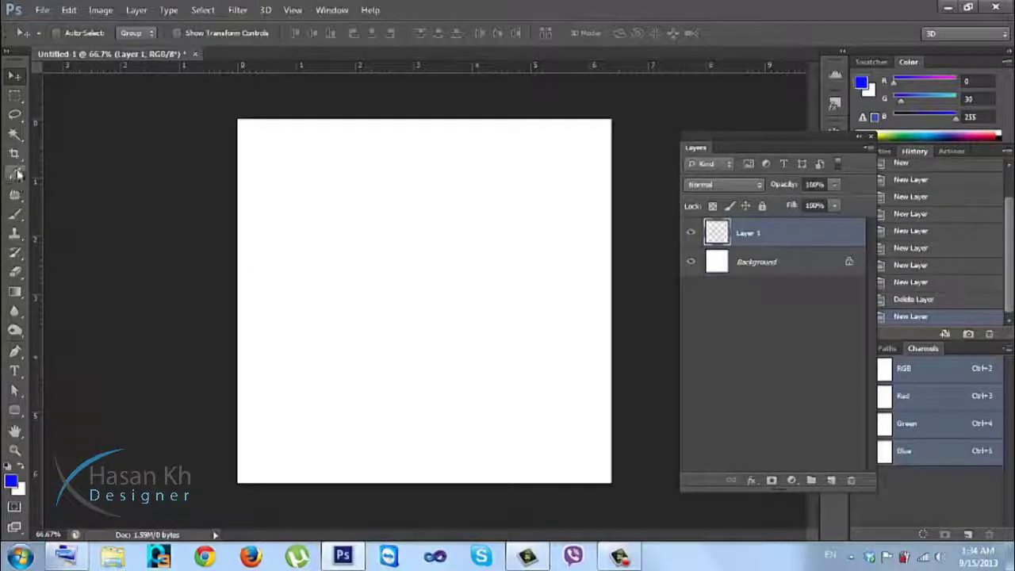
click(15, 214)
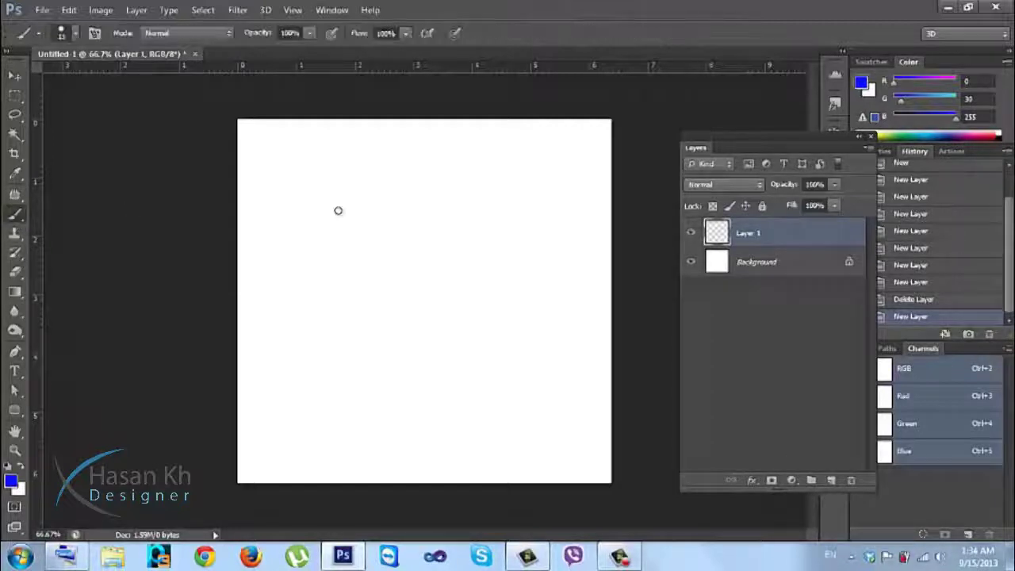
mouse_move(339, 210)
mouse_down()
mouse_move(308, 273)
mouse_move(314, 245)
mouse_move(343, 245)
mouse_move(347, 226)
mouse_move(338, 230)
mouse_move(341, 275)
mouse_move(354, 243)
mouse_move(341, 235)
mouse_move(376, 211)
mouse_move(399, 249)
mouse_move(426, 265)
mouse_move(406, 318)
mouse_move(408, 282)
mouse_up()
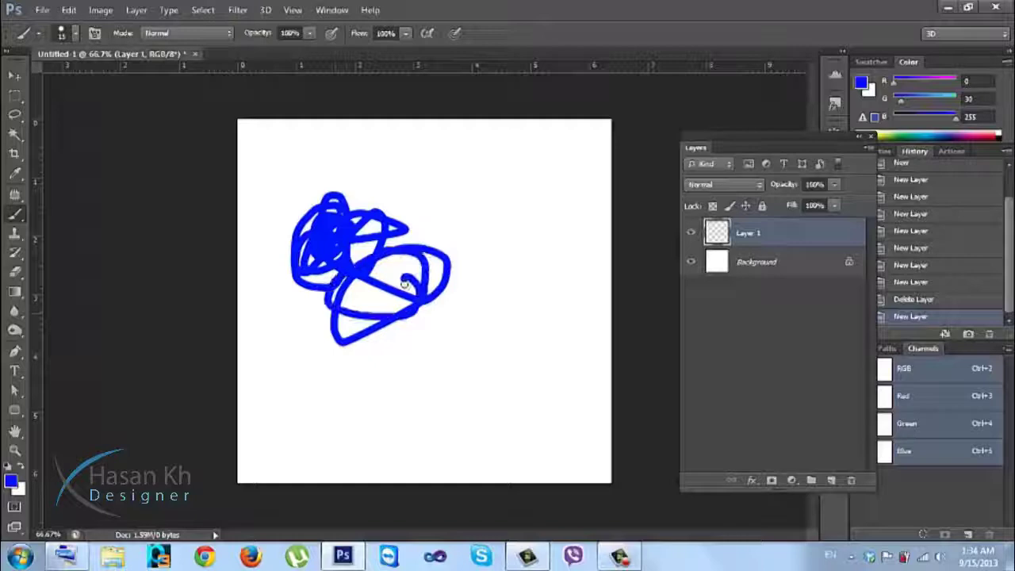
Add a second layer, set the foreground color to magenta f600ff, and brush a scribble on it partly over the blue one
click(831, 480)
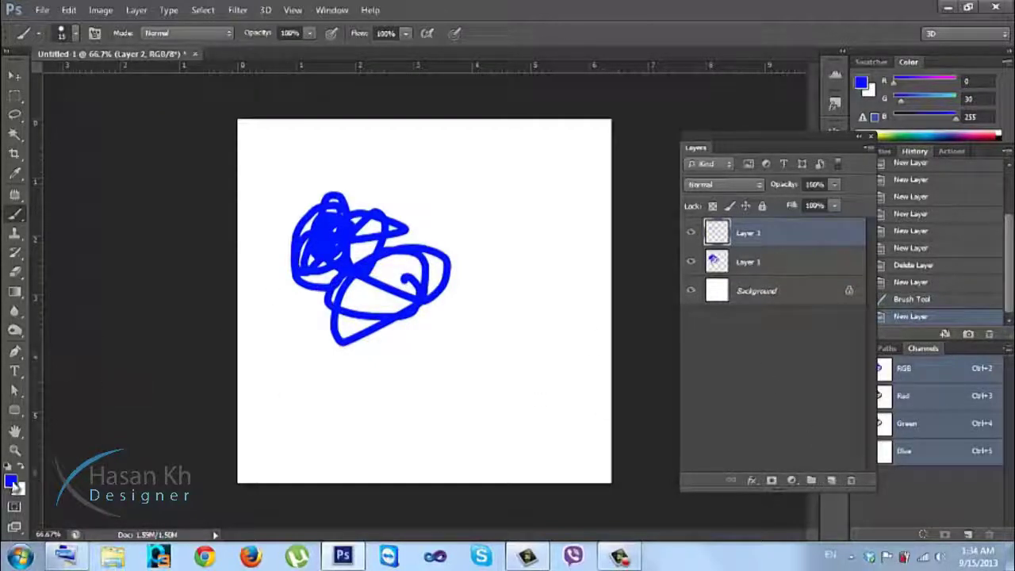
click(14, 483)
click(649, 190)
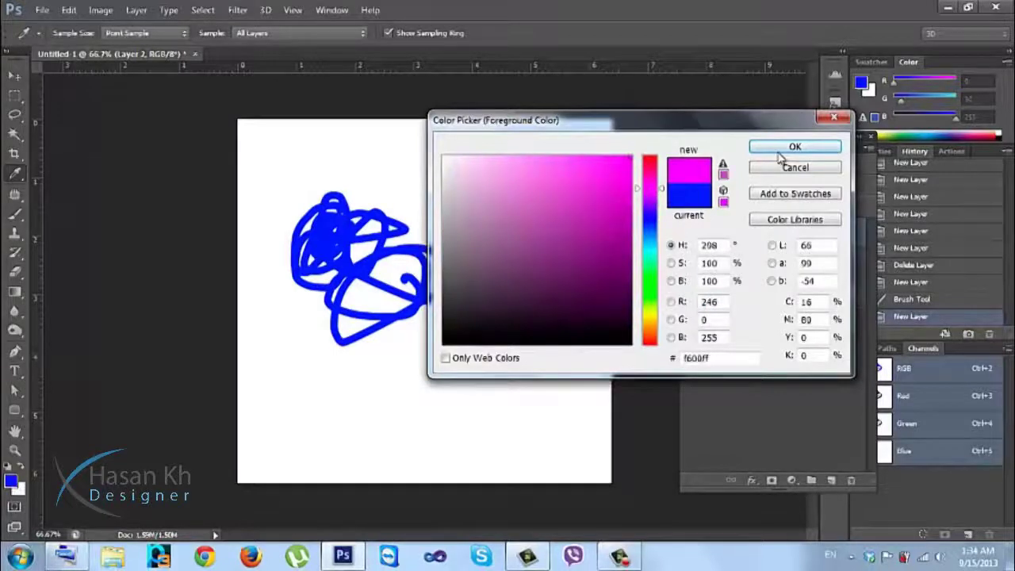
click(795, 146)
mouse_move(607, 185)
mouse_down()
mouse_move(428, 305)
mouse_move(445, 318)
mouse_move(523, 248)
mouse_move(431, 349)
mouse_move(490, 370)
mouse_move(515, 256)
mouse_move(444, 325)
mouse_move(445, 238)
mouse_move(374, 297)
mouse_move(363, 240)
mouse_move(406, 270)
mouse_move(432, 269)
mouse_up()
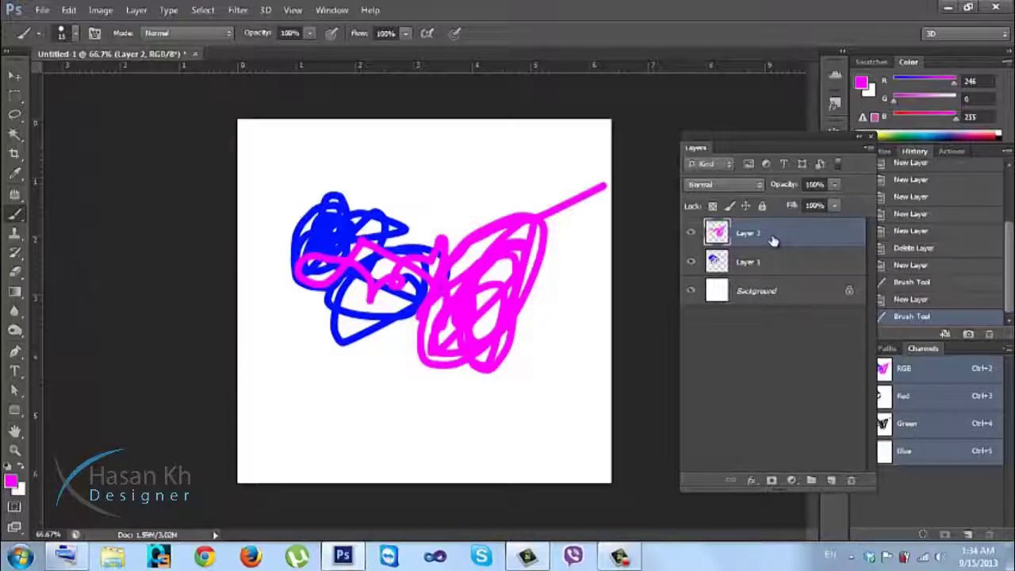
Move Layer 2 below Layer 1 in the stacking order, and restore it above Layer 1
drag(766, 229, 775, 274)
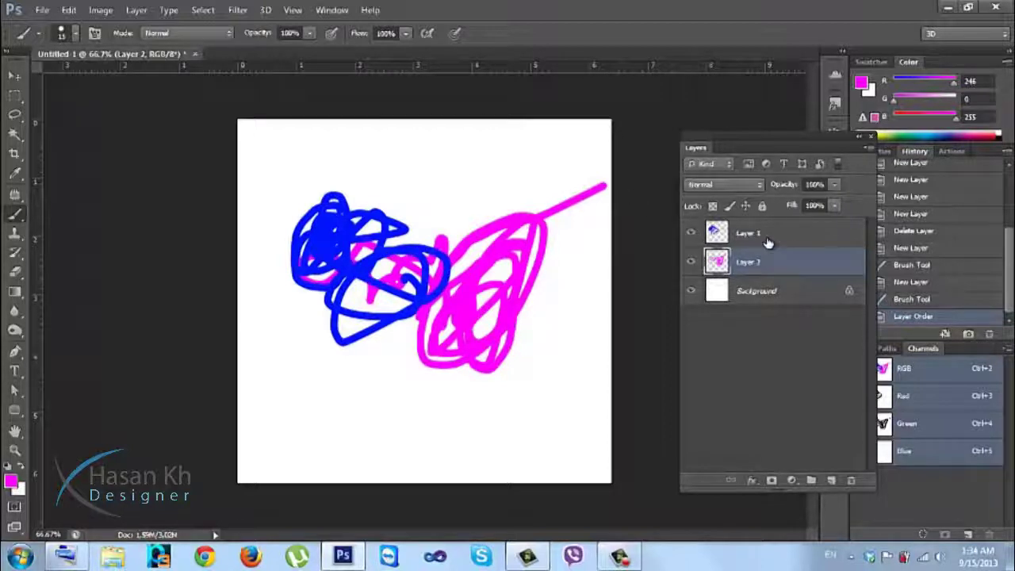
drag(766, 241, 764, 272)
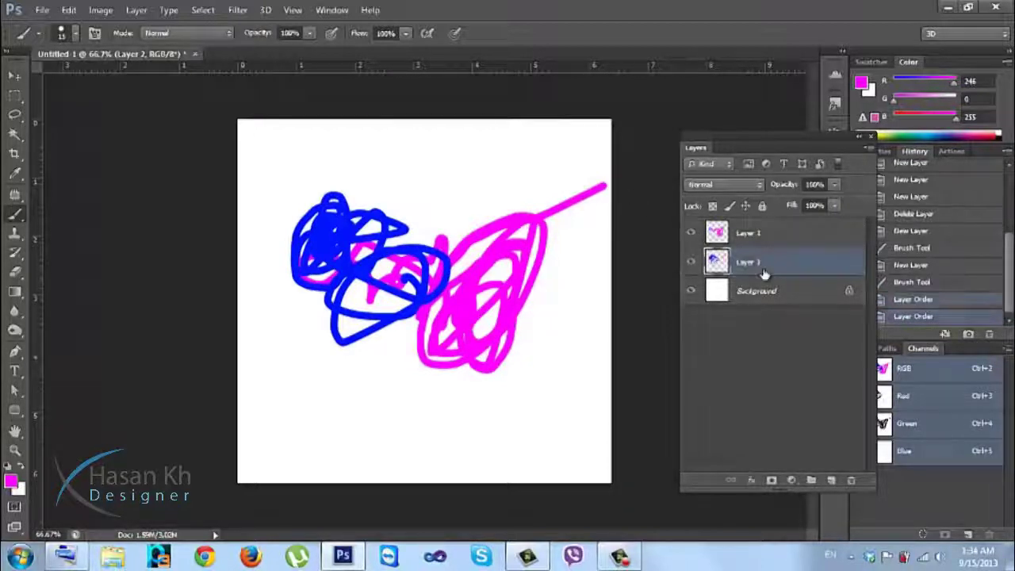
click(761, 243)
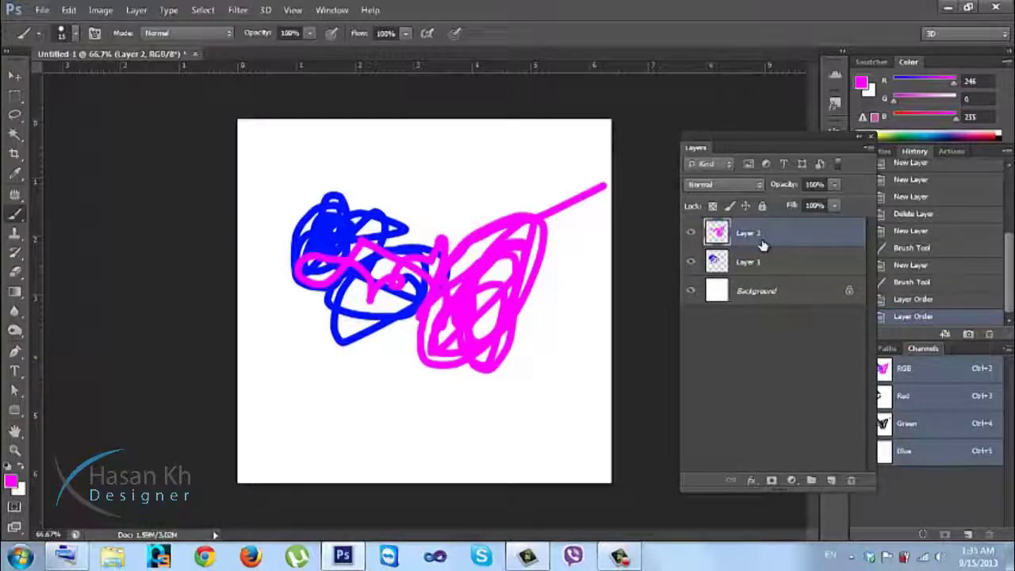
drag(761, 243, 823, 242)
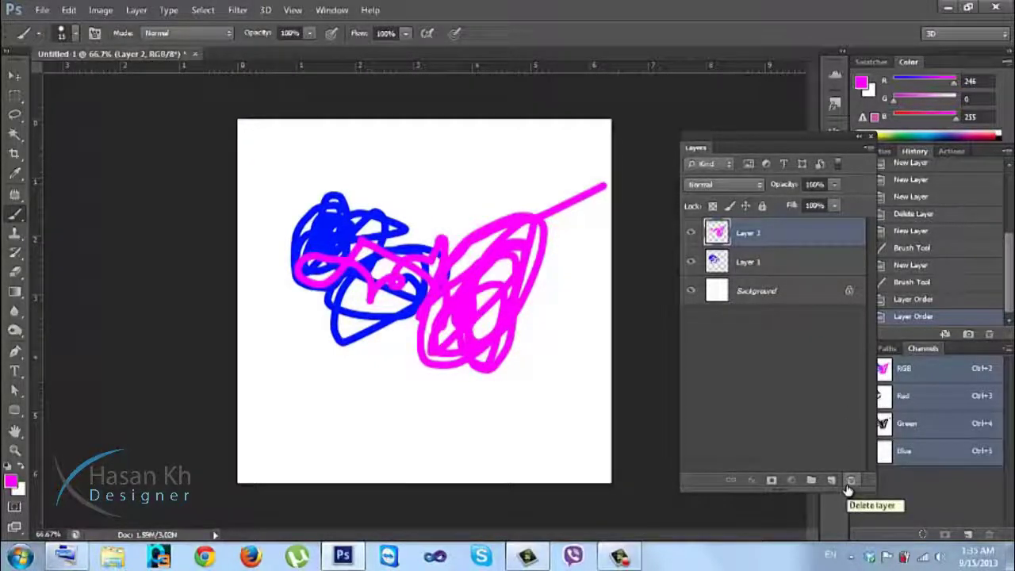
Delete Layer 2 with the magenta scribble and Layer 1 with the blue scribble
mouse_move(780, 230)
mouse_down()
mouse_move(777, 313)
mouse_move(856, 479)
mouse_move(767, 452)
mouse_move(853, 480)
mouse_up()
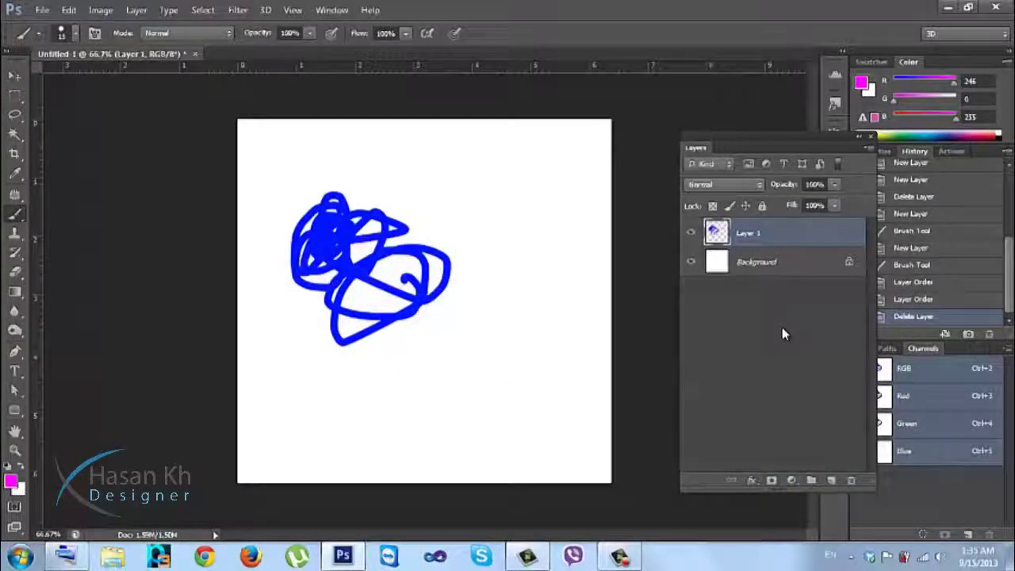
click(851, 478)
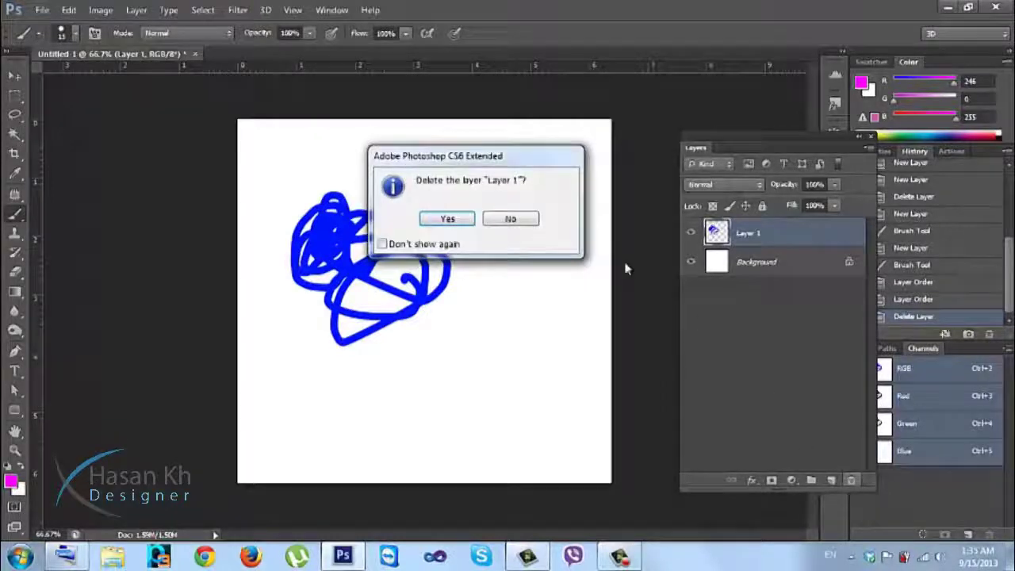
click(447, 221)
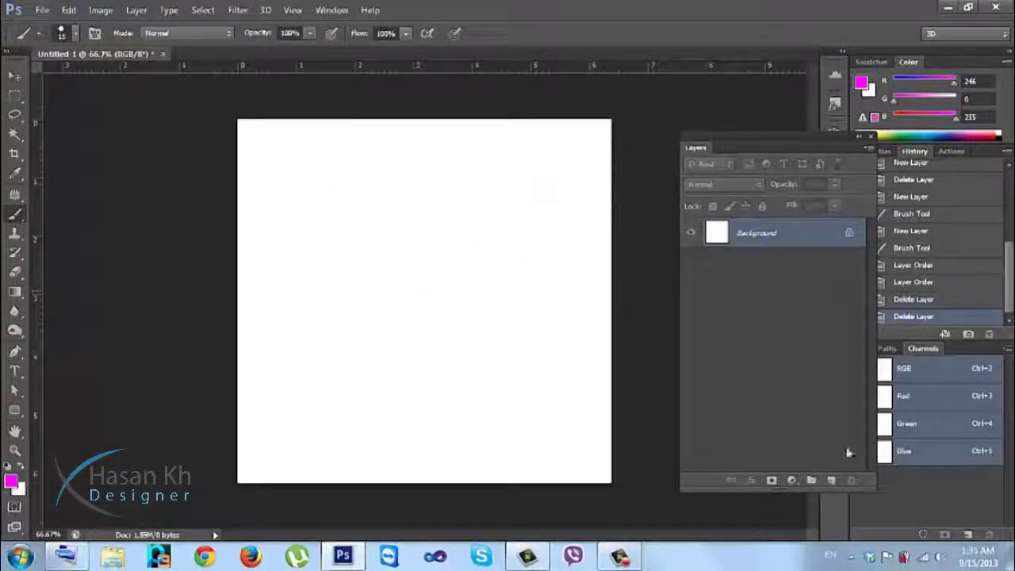
Paint a large looping magenta stroke on a new layer and move it slightly upward
click(830, 480)
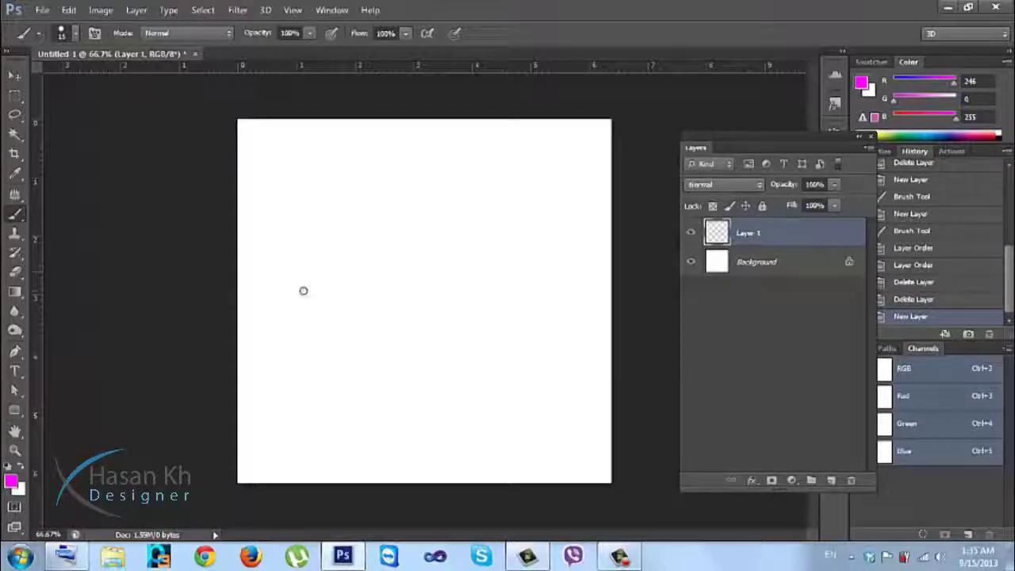
mouse_move(318, 256)
mouse_down()
mouse_move(506, 249)
mouse_move(442, 362)
mouse_move(356, 378)
mouse_move(412, 434)
mouse_move(502, 378)
mouse_move(335, 276)
mouse_move(296, 274)
mouse_move(311, 299)
mouse_up()
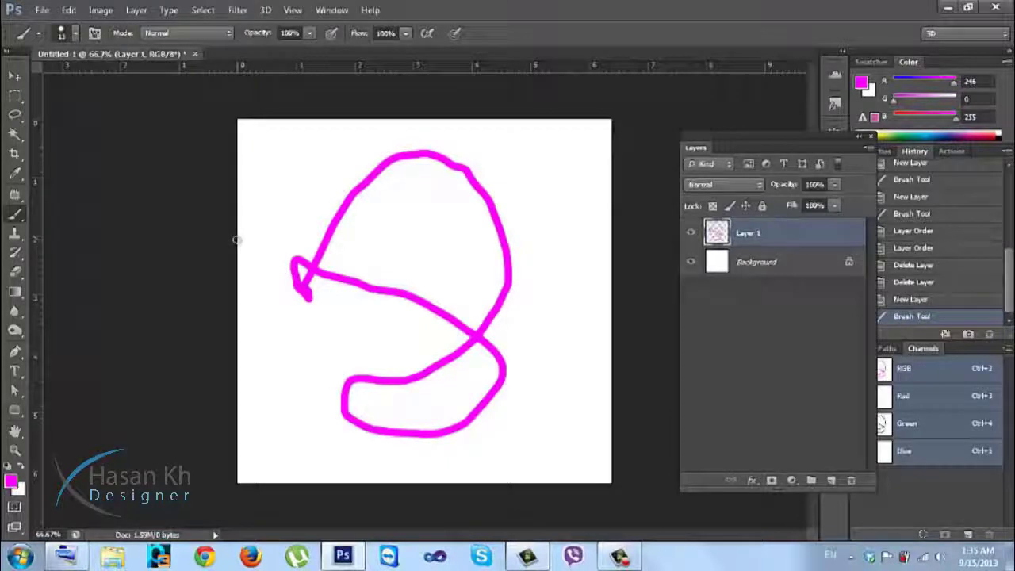
key(v)
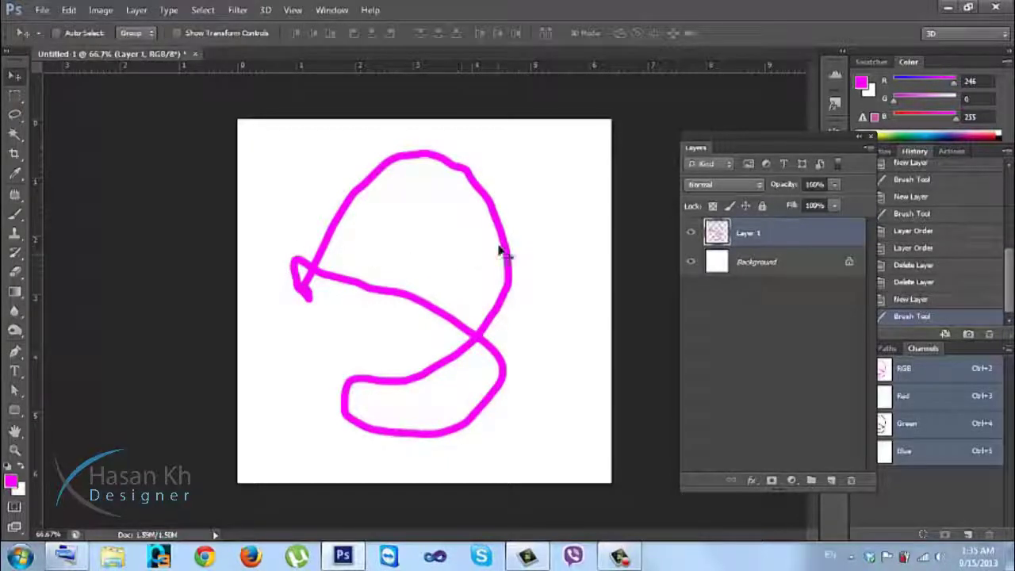
mouse_move(503, 245)
mouse_down()
mouse_move(567, 233)
mouse_move(536, 217)
mouse_move(526, 241)
mouse_move(607, 237)
mouse_up()
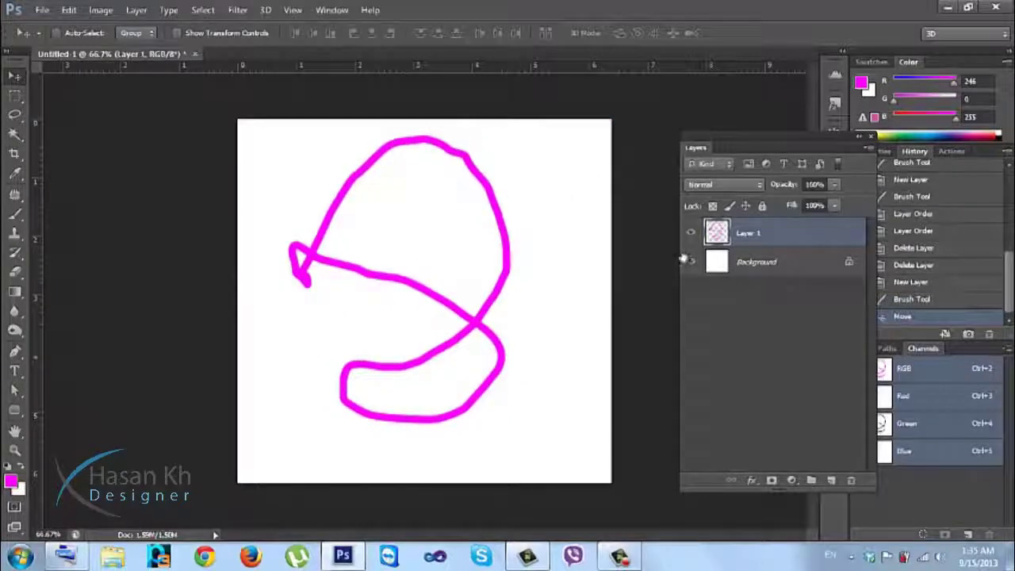
Add another layer, paint overlapping black loops on it using the default foreground color, and reposition them over the magenta stroke
click(831, 480)
click(9, 468)
click(9, 468)
key(b)
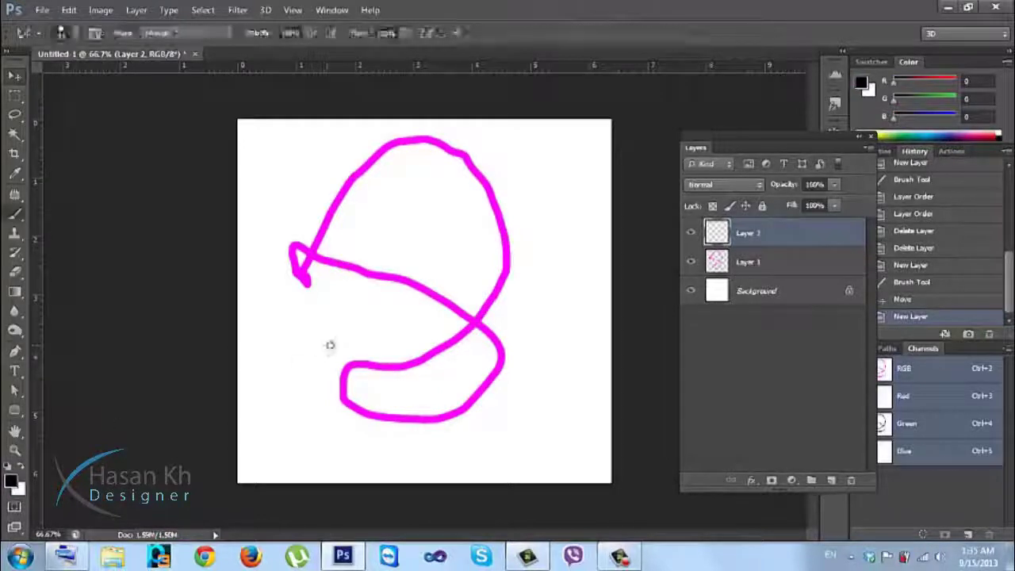
mouse_move(438, 244)
mouse_down()
mouse_move(369, 311)
mouse_move(420, 255)
mouse_move(393, 279)
mouse_move(405, 325)
mouse_move(480, 240)
mouse_move(408, 285)
mouse_up()
key(v)
mouse_move(503, 266)
mouse_down()
mouse_move(432, 295)
mouse_move(506, 233)
mouse_move(514, 260)
mouse_up()
drag(460, 170, 458, 176)
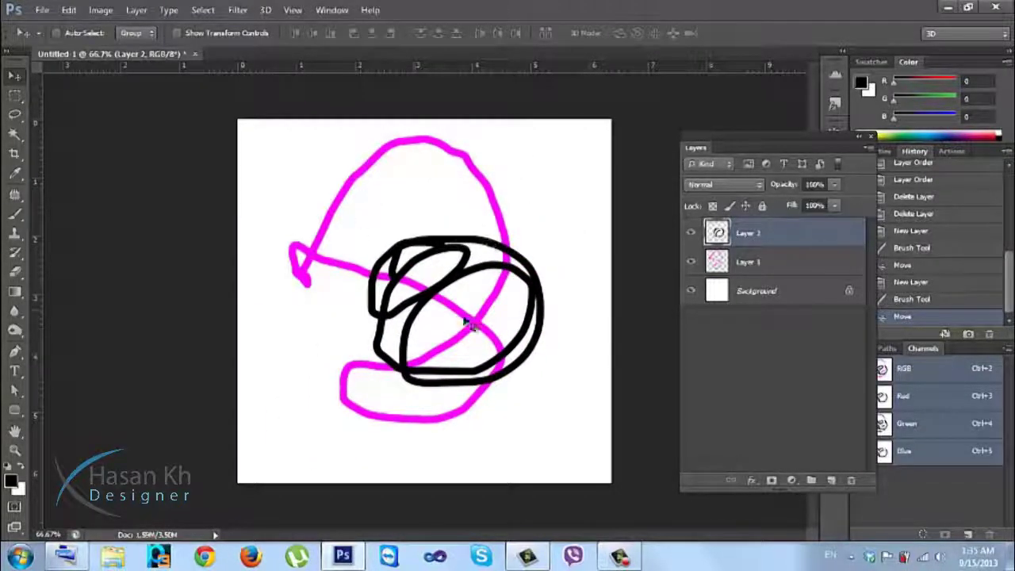
Move the two drawings independently, shifting Layer 1's magenta stroke down and left and Layer 2's black loops up and right
click(792, 262)
mouse_move(526, 207)
mouse_down()
mouse_move(498, 236)
mouse_move(549, 198)
mouse_move(500, 253)
mouse_move(511, 217)
mouse_move(571, 190)
mouse_move(605, 150)
mouse_up()
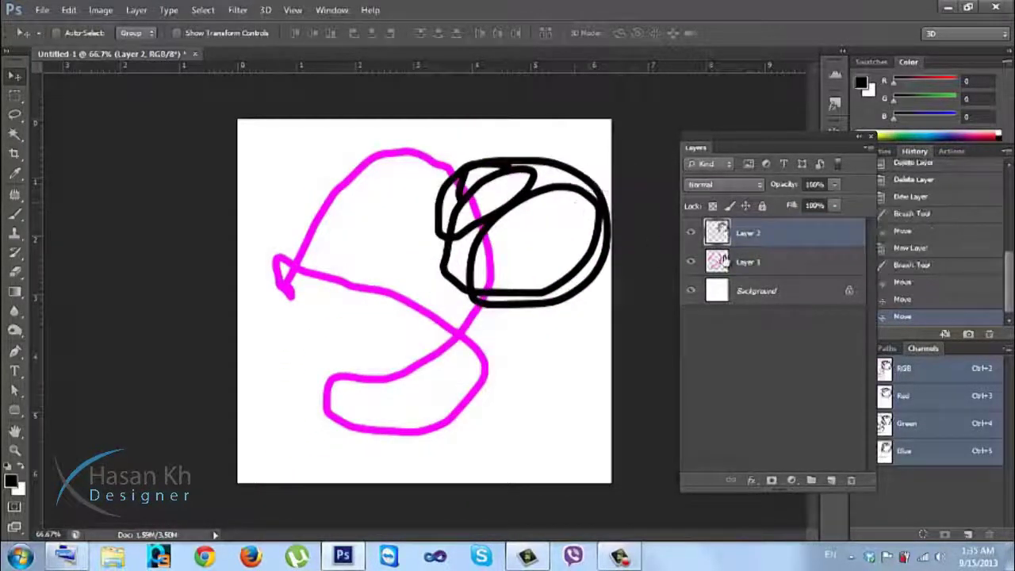
click(721, 262)
mouse_move(456, 249)
mouse_down()
mouse_move(415, 269)
mouse_move(434, 279)
mouse_up()
click(721, 232)
mouse_move(548, 236)
mouse_down()
mouse_move(519, 272)
mouse_move(504, 267)
mouse_up()
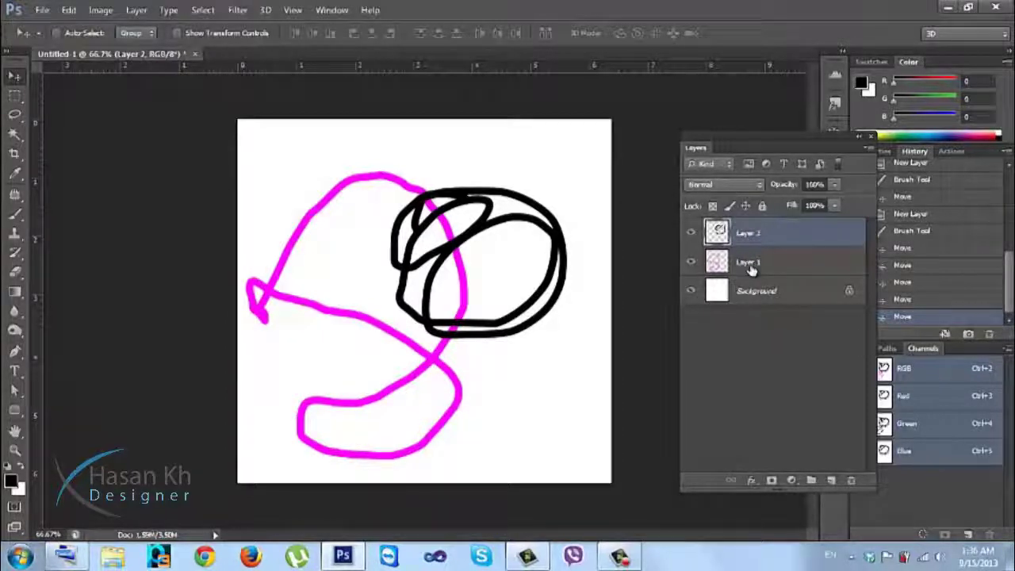
Add three empty layers above Layer 2
click(831, 480)
click(831, 480)
click(831, 480)
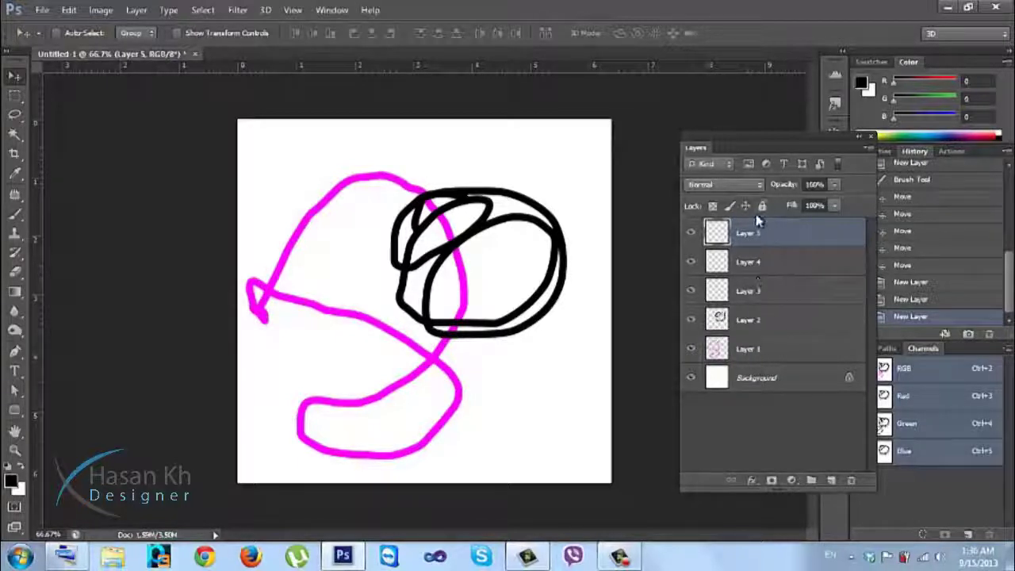
Select Layer 5, Layer 4 and Layer 2 together, leaving Layer 3 and Layer 1 out of the selection
shift+click(770, 267)
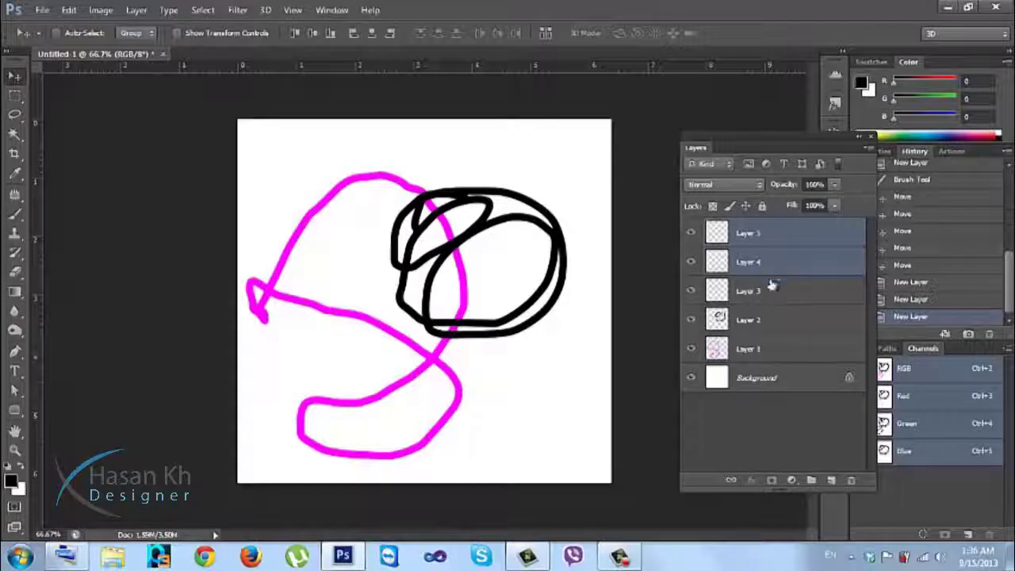
shift+click(772, 300)
shift+click(782, 319)
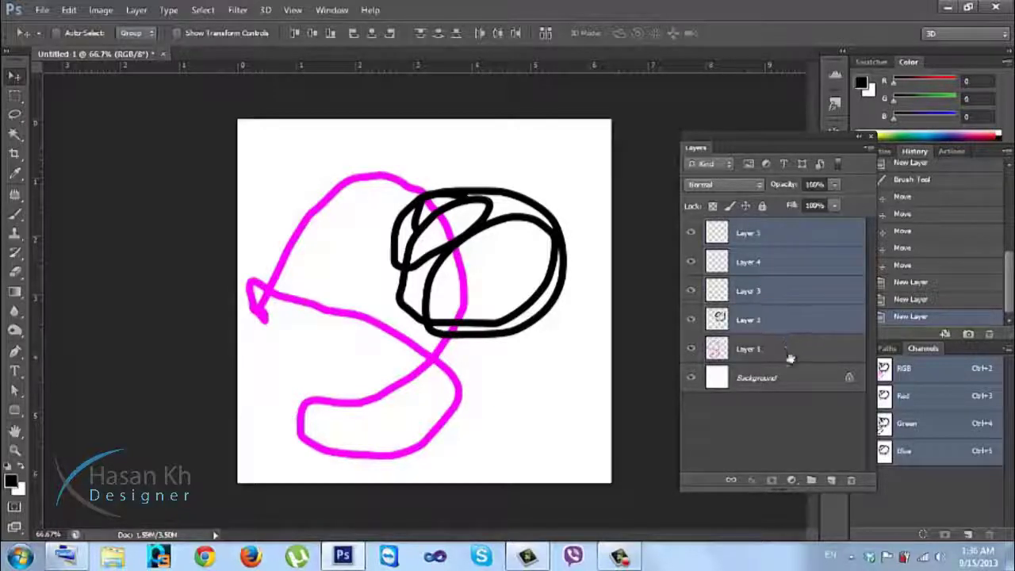
ctrl+click(782, 300)
ctrl+click(784, 350)
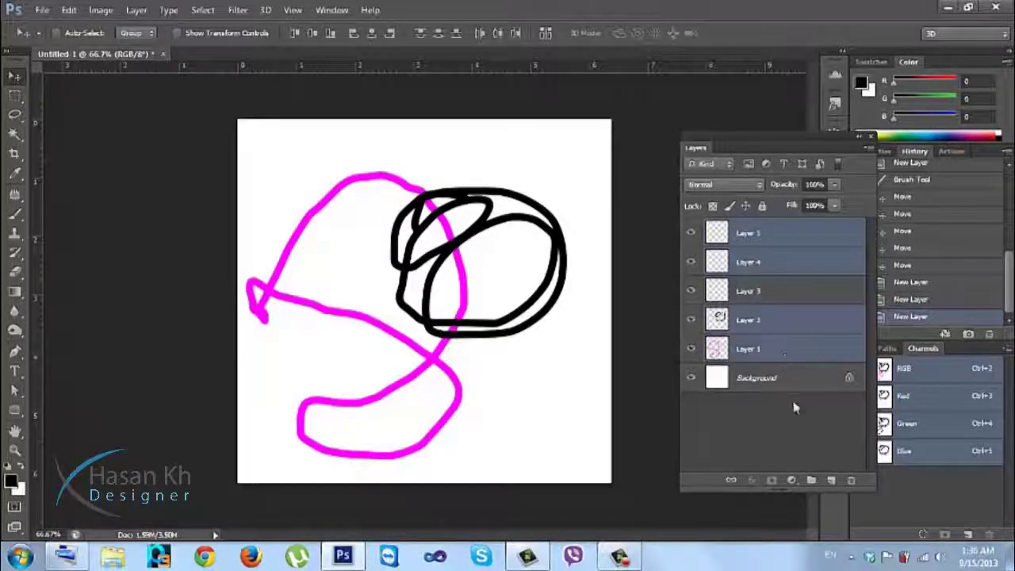
ctrl+click(766, 349)
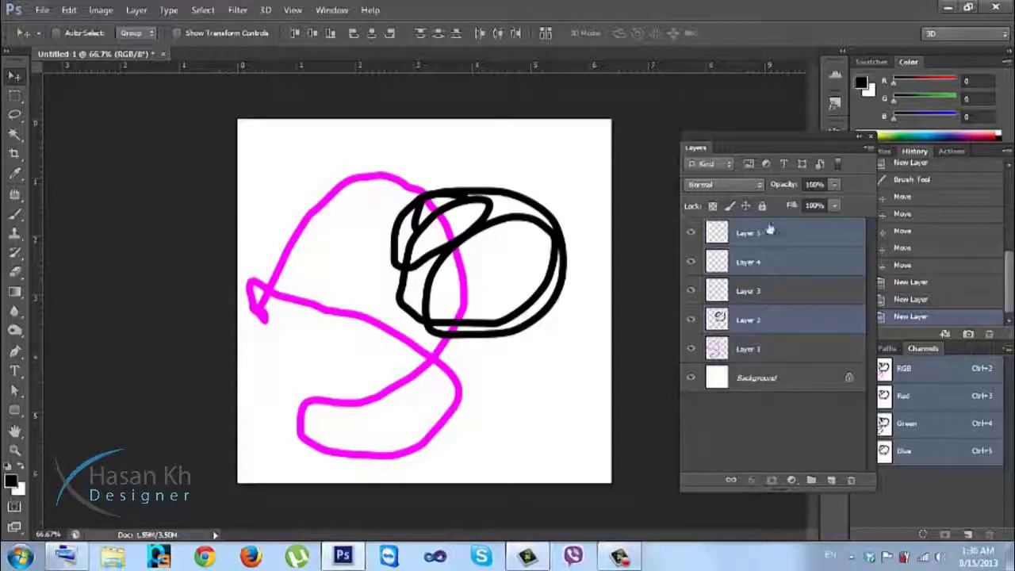
Create an empty group above Layer 4, place Layer 4 inside it, expand the group, and undo the grouping
ctrl+click(765, 232)
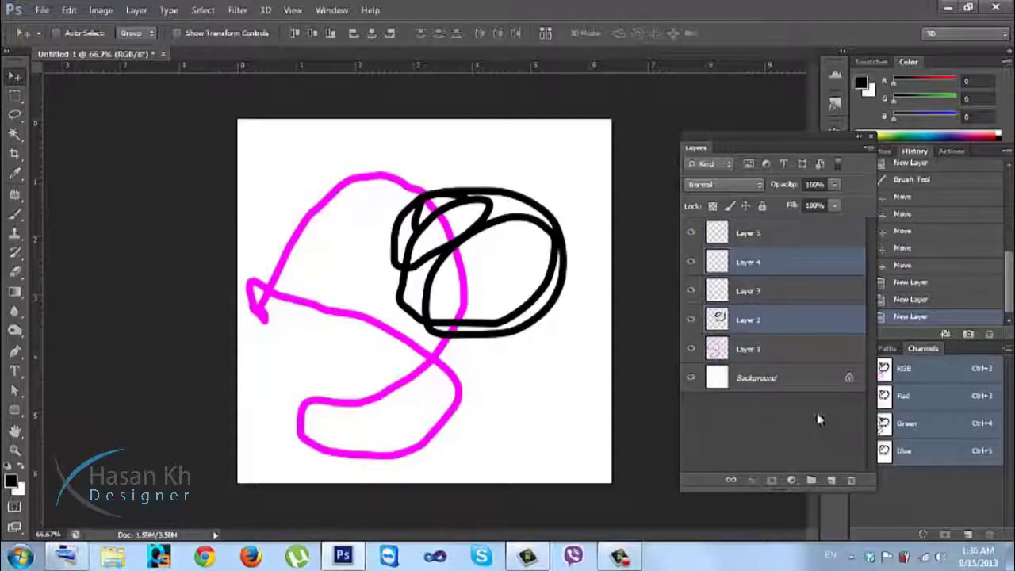
click(811, 481)
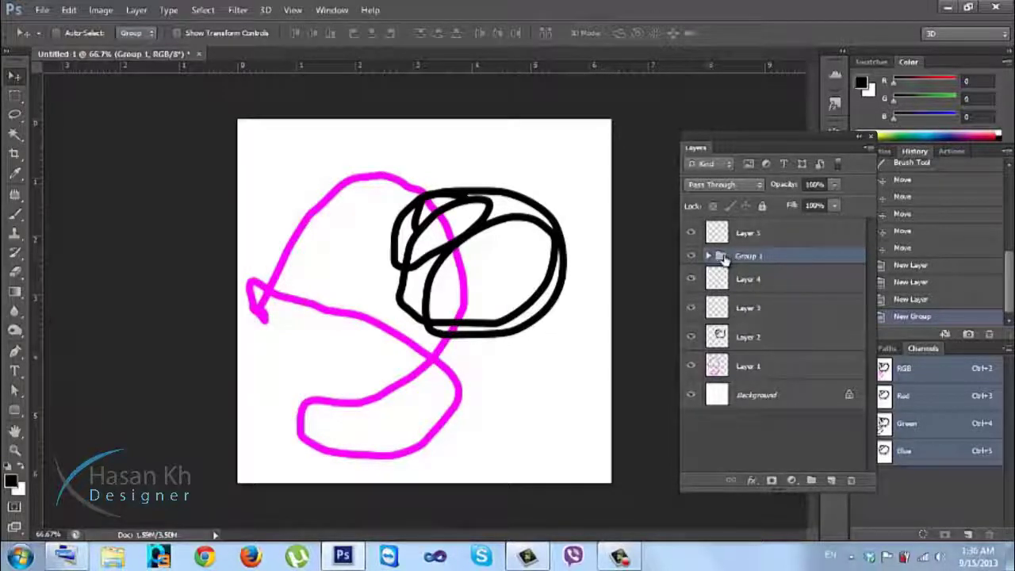
drag(766, 283, 772, 248)
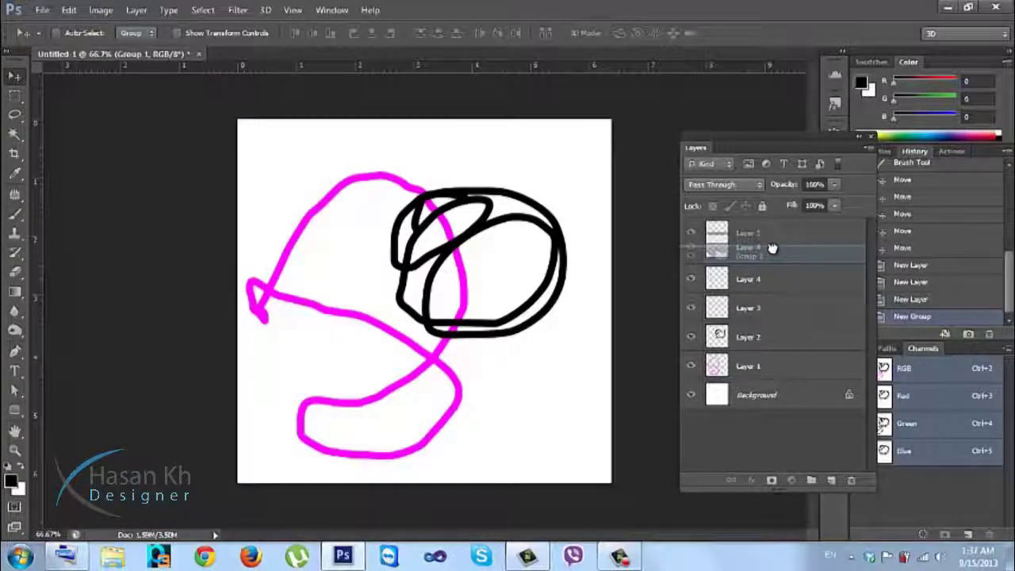
drag(772, 249, 775, 258)
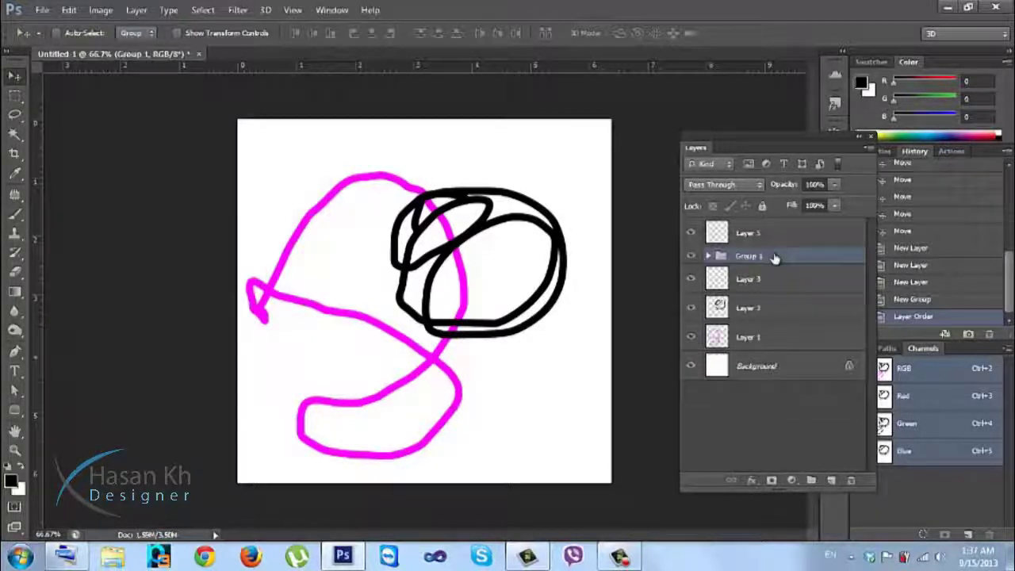
click(708, 257)
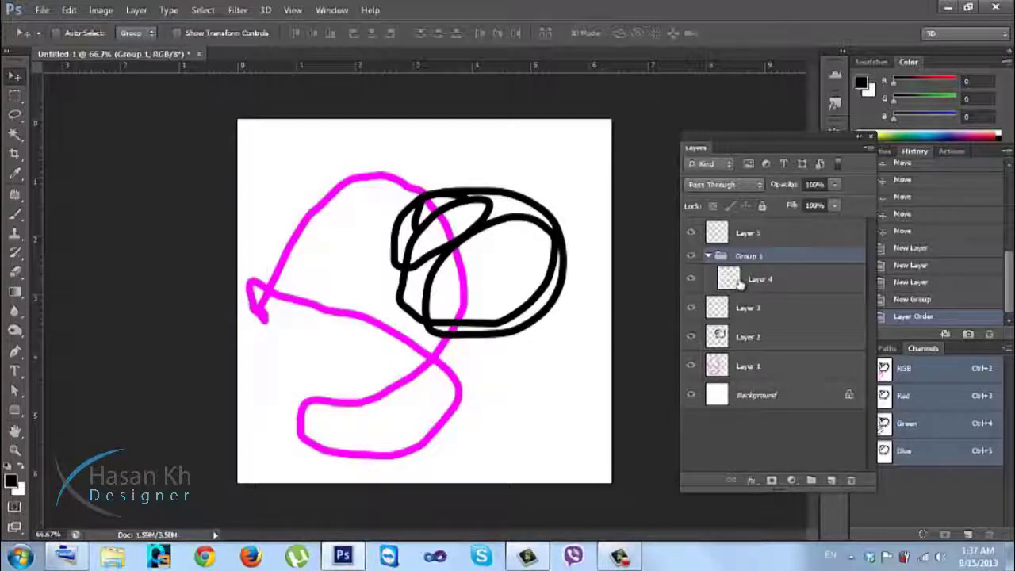
key(ctrl+alt+z)
key(ctrl+alt+z)
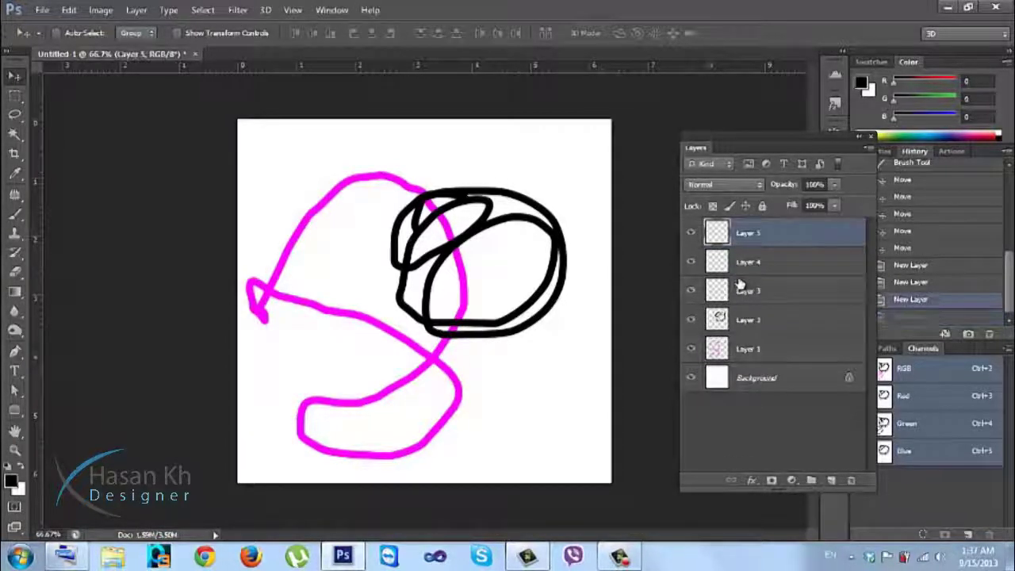
Select Layer 4 and Layer 2, create a group from them, expand it to see its contents, and undo the grouping
click(760, 273)
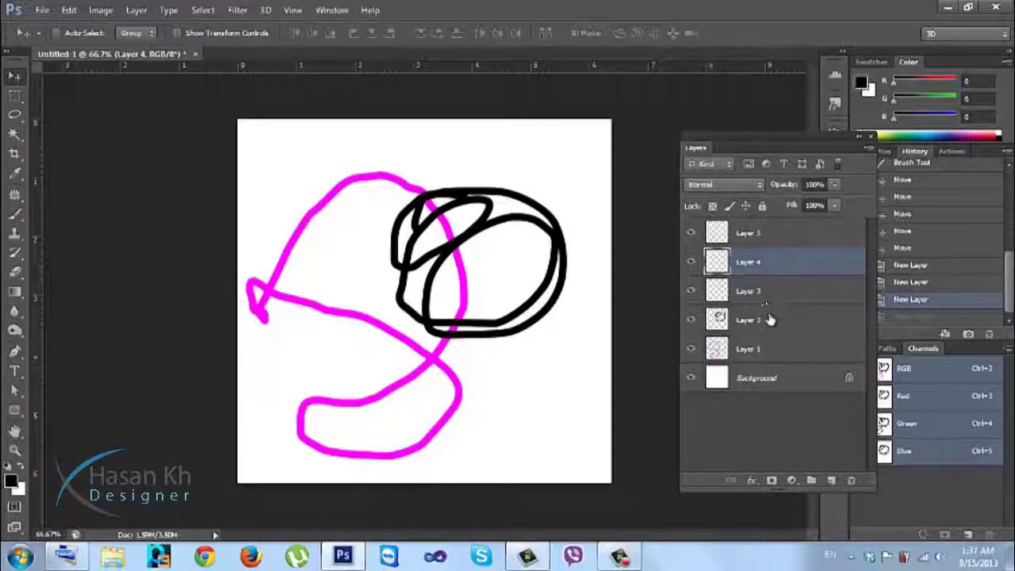
ctrl+click(769, 321)
drag(770, 321, 812, 481)
click(709, 257)
click(709, 257)
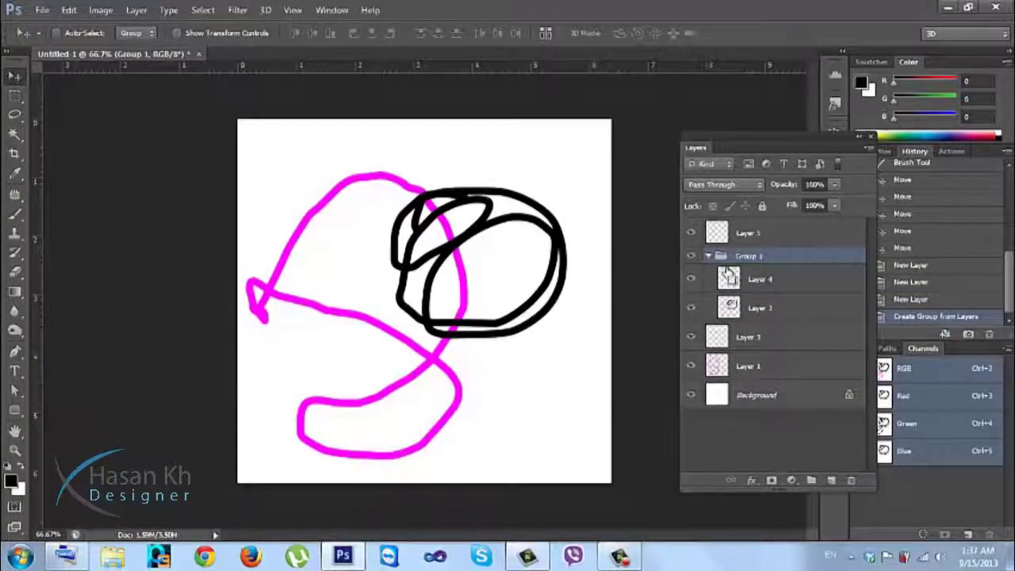
key(ctrl+z)
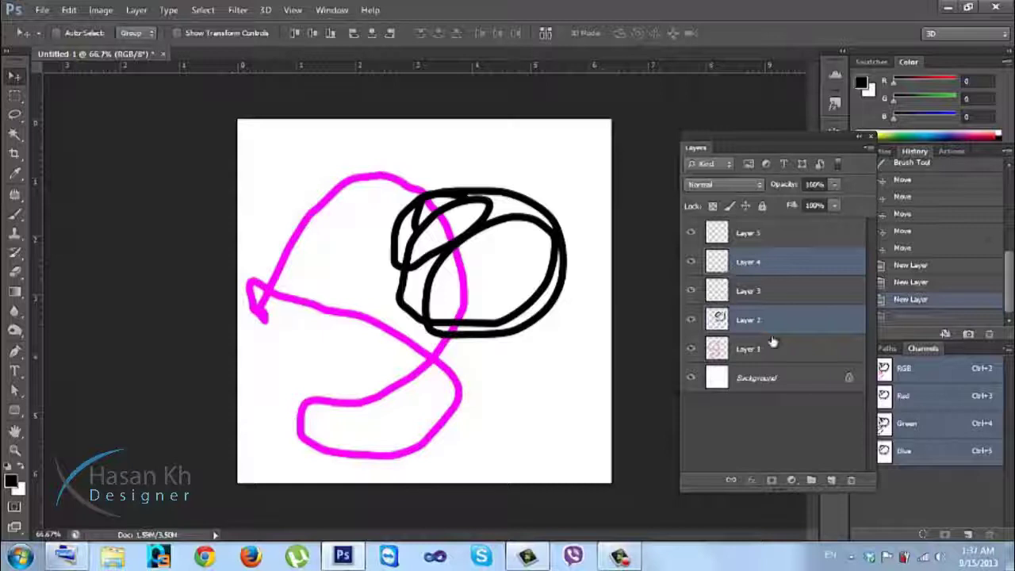
mouse_move(773, 319)
mouse_down()
mouse_move(811, 471)
mouse_move(792, 317)
mouse_up()
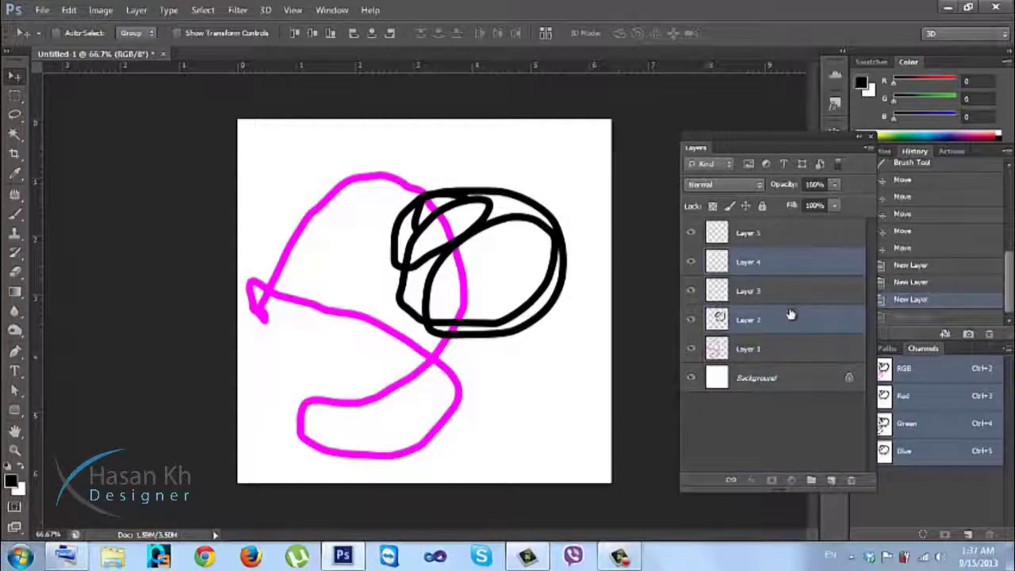
Set the foreground color to red (255, 0, 0) and brush a looping stroke on Layer 3 over the black loops
click(738, 285)
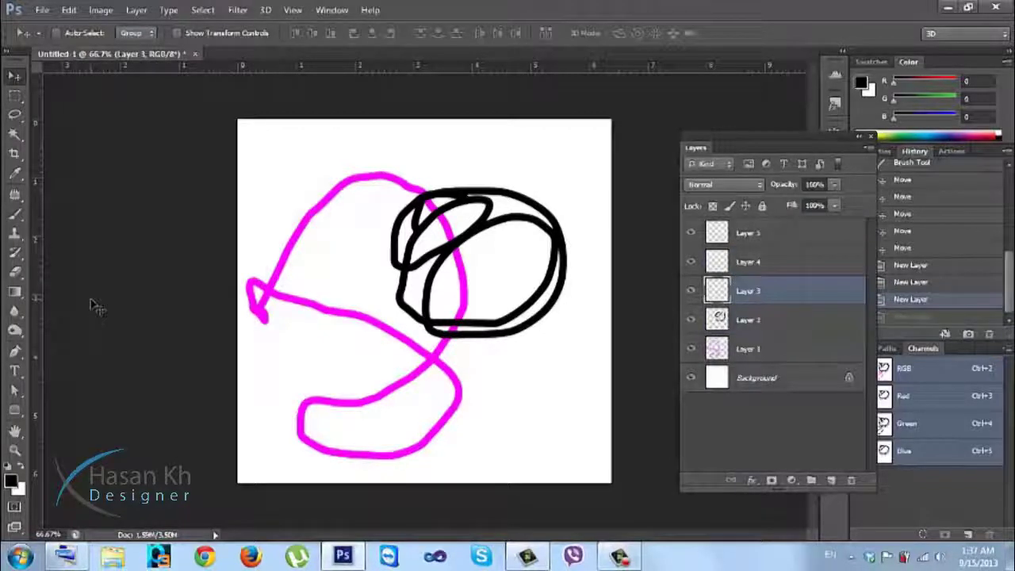
click(11, 480)
text(255)
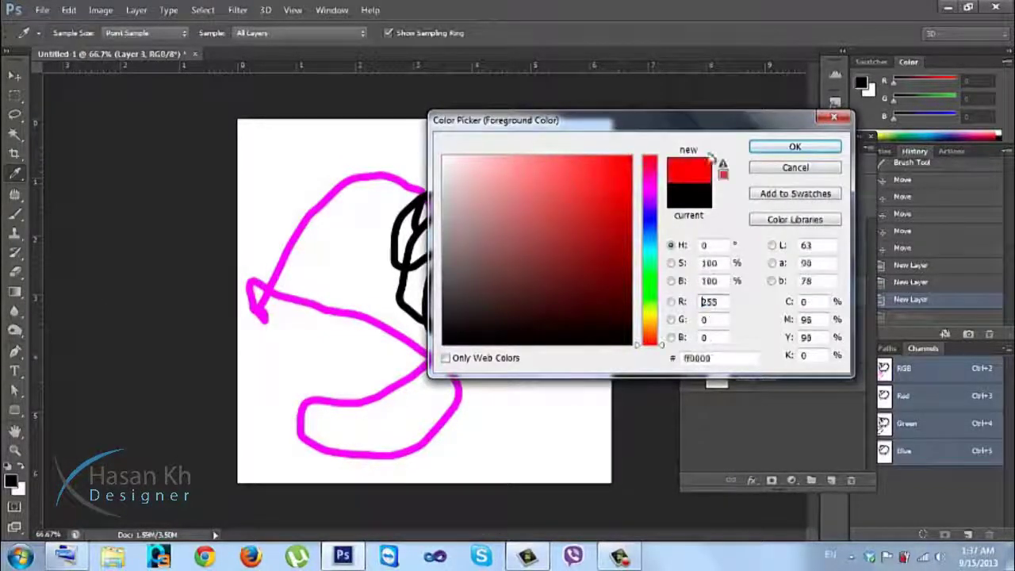
click(759, 150)
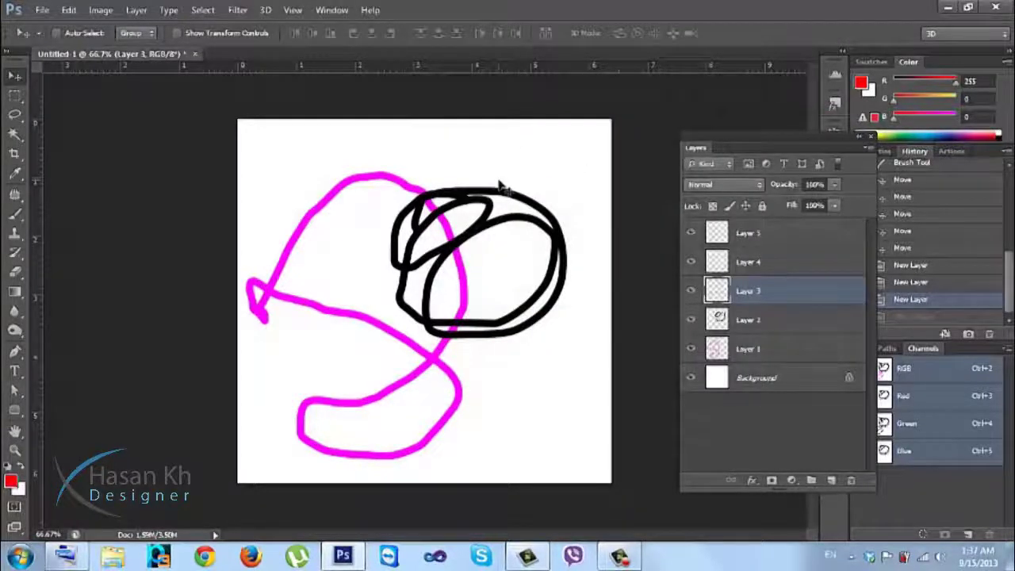
key(b)
mouse_move(503, 175)
mouse_down()
mouse_move(486, 346)
mouse_move(531, 435)
mouse_up()
drag(521, 363, 465, 412)
Brush a yellow looping stroke (255, 255, 0) and a green looping stroke (0, 255, 0) on Layer 4
click(773, 259)
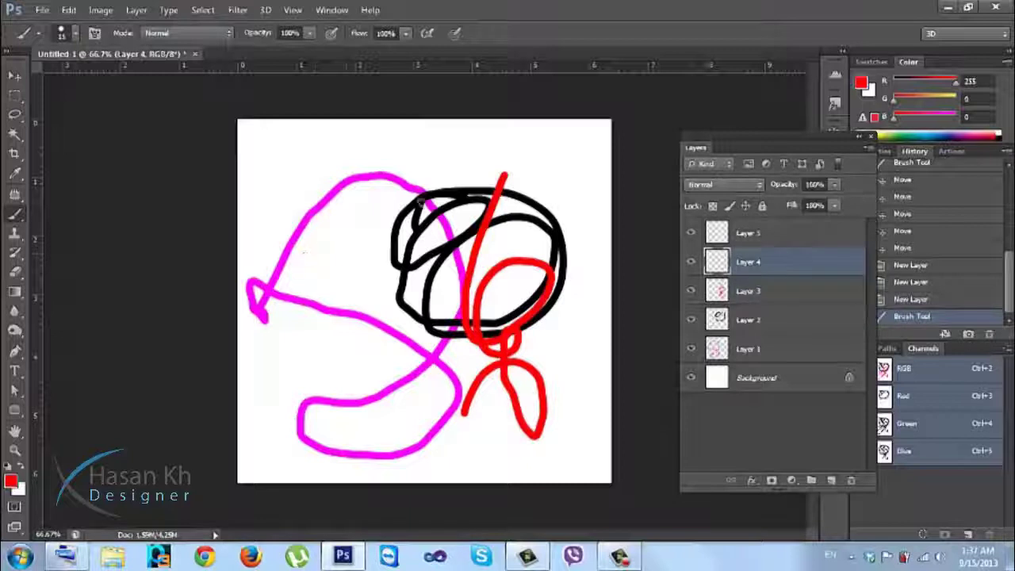
drag(920, 101, 954, 99)
mouse_move(458, 168)
mouse_down()
mouse_move(300, 219)
mouse_move(381, 365)
mouse_move(414, 386)
mouse_up()
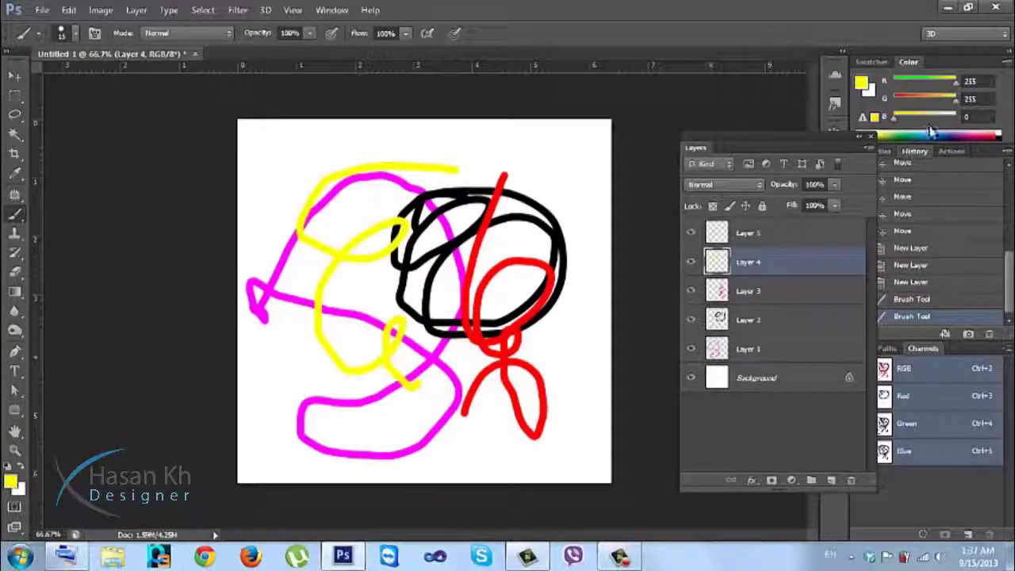
click(911, 82)
mouse_move(493, 148)
mouse_down()
mouse_move(503, 290)
mouse_move(268, 351)
mouse_move(379, 348)
mouse_move(432, 397)
mouse_up()
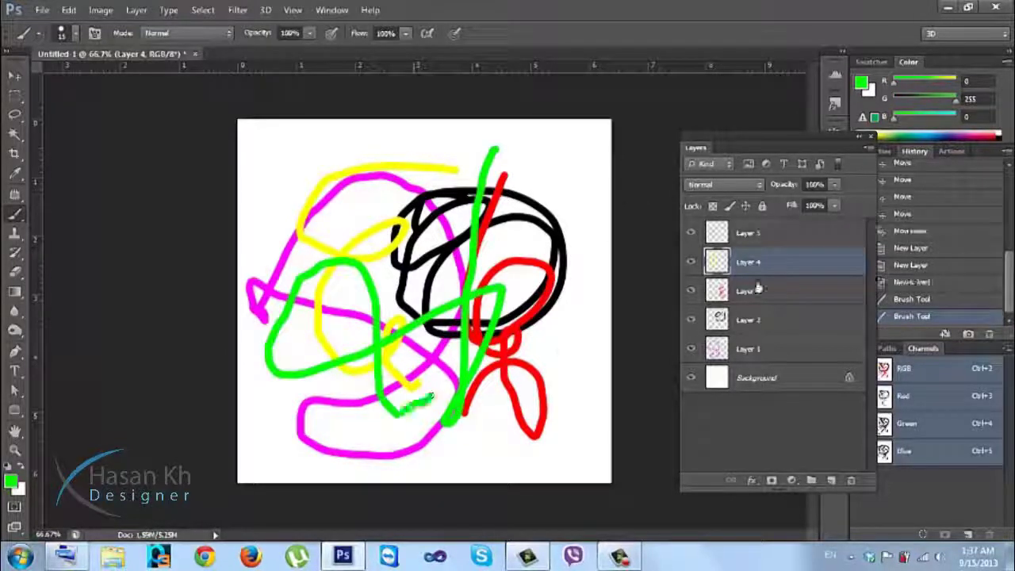
Group Layer 4 and Layer 2, and move the group's drawings down and left
ctrl+click(768, 325)
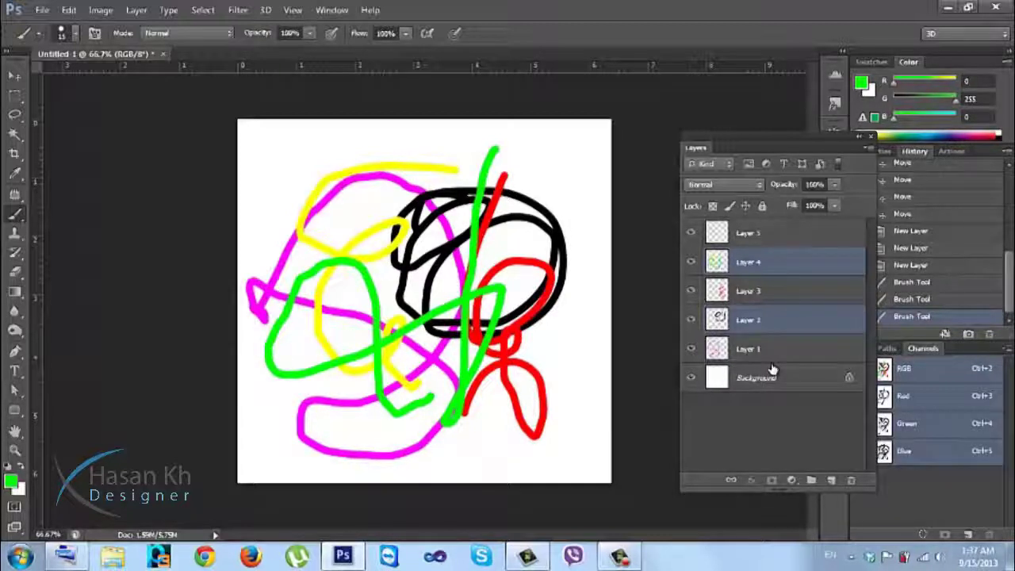
key(ctrl+g)
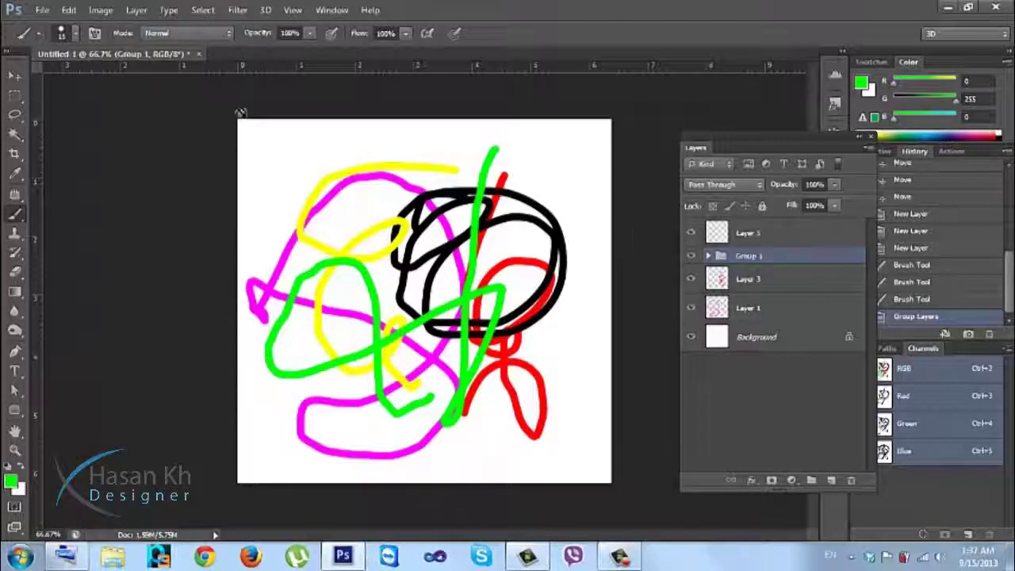
click(12, 75)
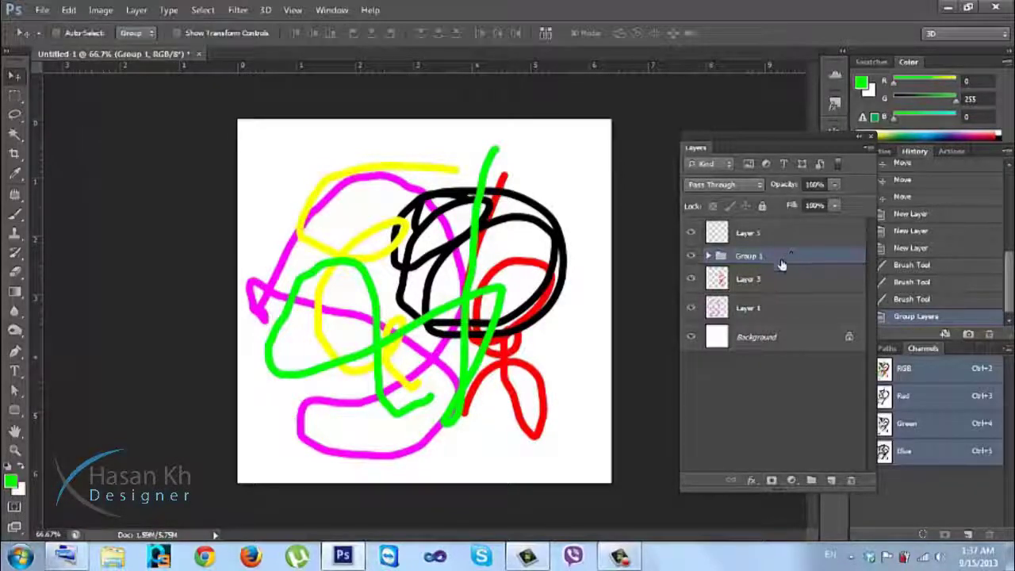
mouse_move(517, 290)
mouse_down()
mouse_move(506, 284)
mouse_move(594, 328)
mouse_move(482, 249)
mouse_move(466, 252)
mouse_move(482, 287)
mouse_move(523, 281)
mouse_move(523, 291)
mouse_move(507, 285)
mouse_move(436, 329)
mouse_move(428, 317)
mouse_up()
Move Layer 3's red stroke up and right, and Layer 1's magenta stroke to the right
click(756, 290)
drag(581, 263, 628, 204)
click(734, 308)
mouse_move(476, 275)
mouse_down()
mouse_move(563, 321)
mouse_move(634, 295)
mouse_up()
Try to move the empty Layer 5 and delete it
click(753, 233)
drag(527, 277, 432, 333)
mouse_move(753, 231)
mouse_down()
mouse_move(761, 349)
mouse_move(851, 475)
mouse_up()
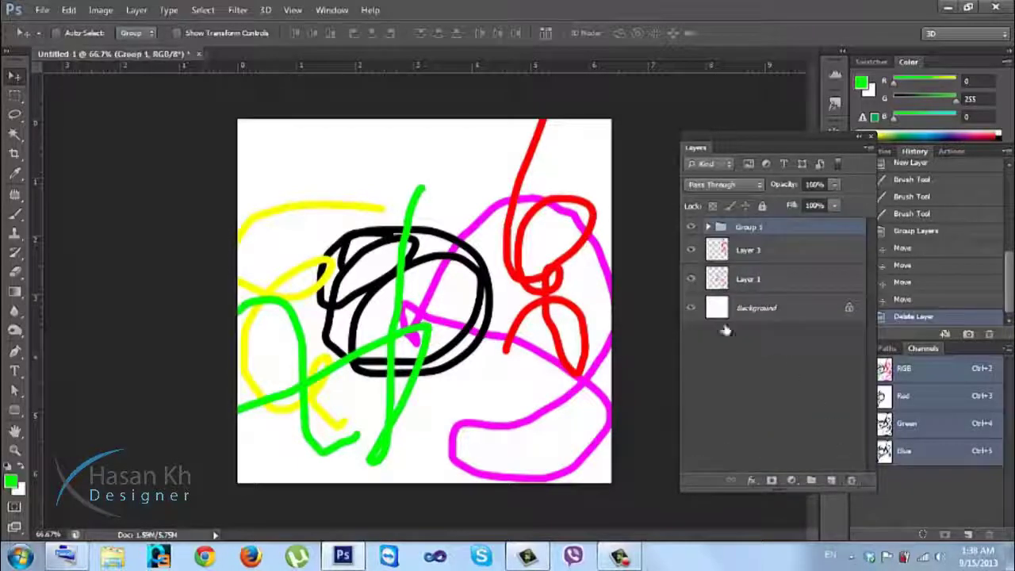
Move Group 1's drawings upward and Layer 1's magenta stroke down and left
mouse_move(370, 324)
mouse_down()
mouse_move(445, 296)
mouse_move(392, 261)
mouse_move(400, 242)
mouse_move(392, 290)
mouse_move(403, 283)
mouse_move(380, 274)
mouse_up()
mouse_move(464, 298)
mouse_down()
mouse_move(404, 250)
mouse_move(421, 270)
mouse_up()
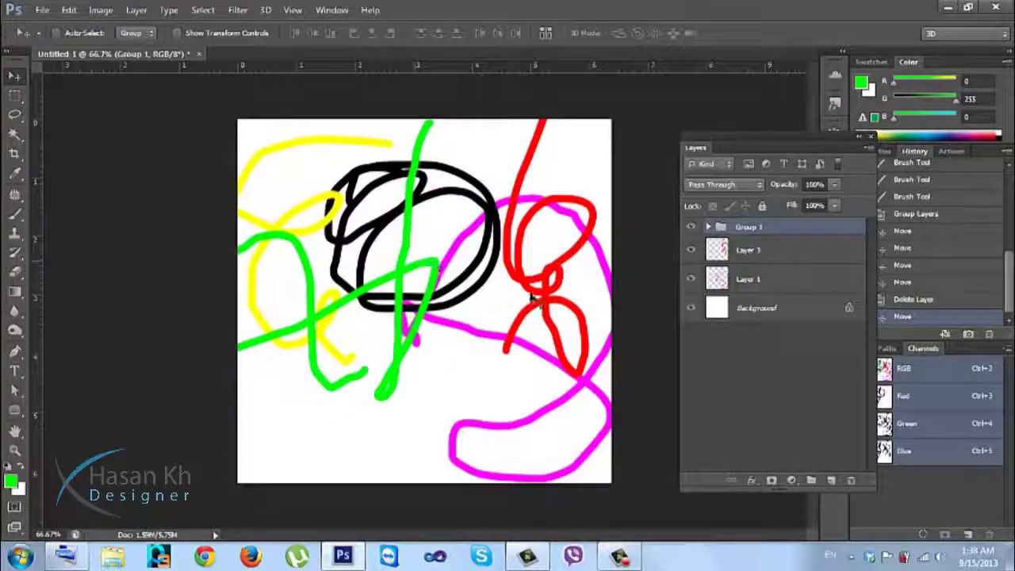
click(738, 278)
mouse_move(523, 343)
mouse_down()
mouse_move(535, 367)
mouse_move(465, 341)
mouse_move(466, 371)
mouse_up()
Group Layer 3 and Layer 1, and move this second group's drawings down and right
click(730, 256)
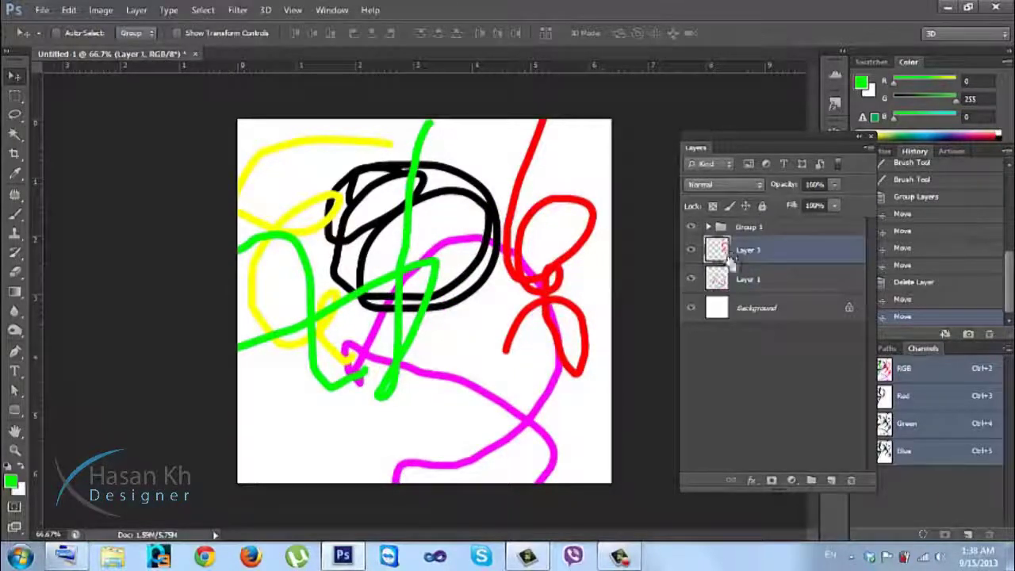
ctrl+click(720, 278)
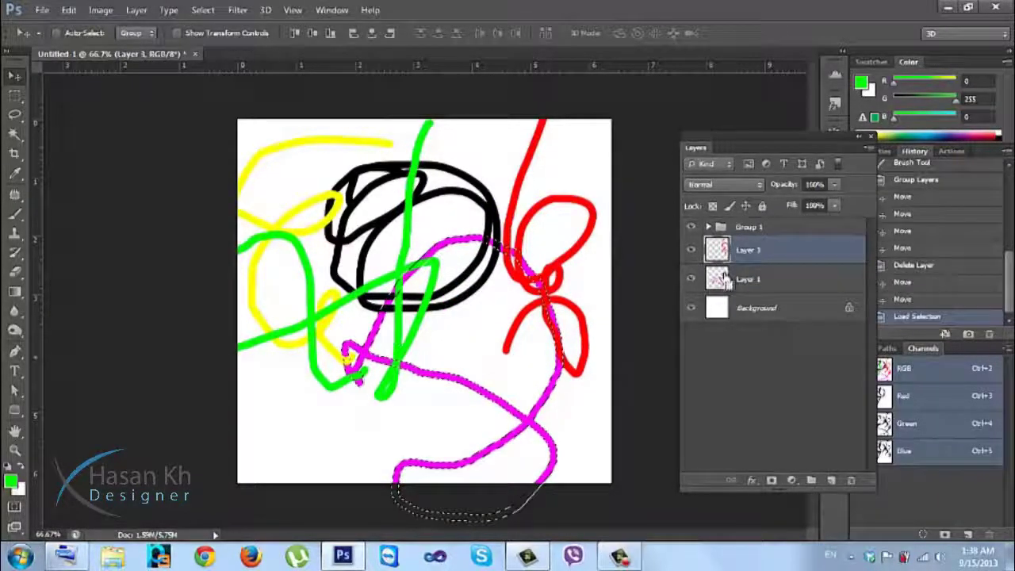
shift+click(793, 285)
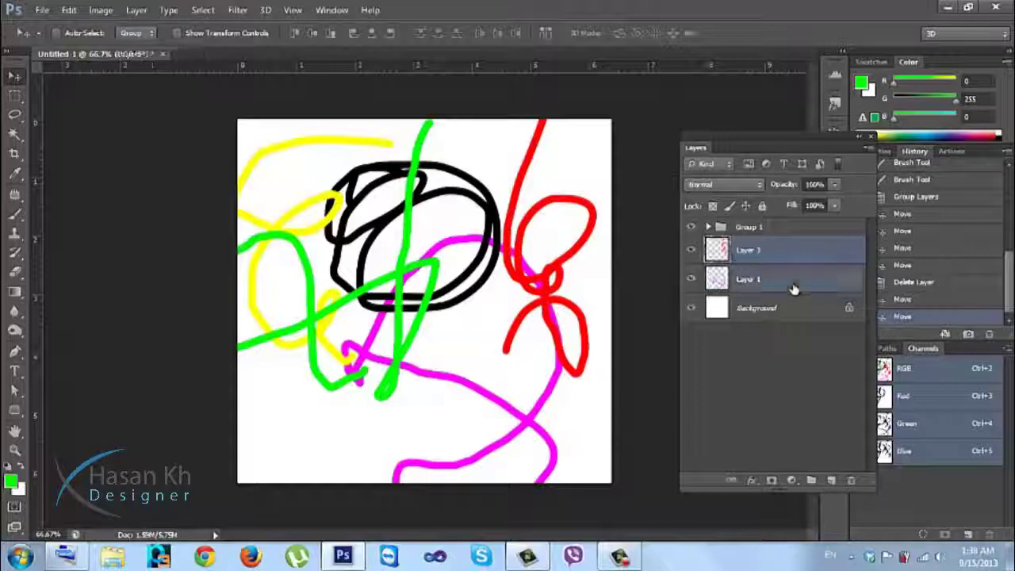
key(ctrl+g)
mouse_move(517, 283)
mouse_down()
mouse_move(585, 322)
mouse_move(595, 186)
mouse_move(544, 259)
mouse_move(572, 336)
mouse_up()
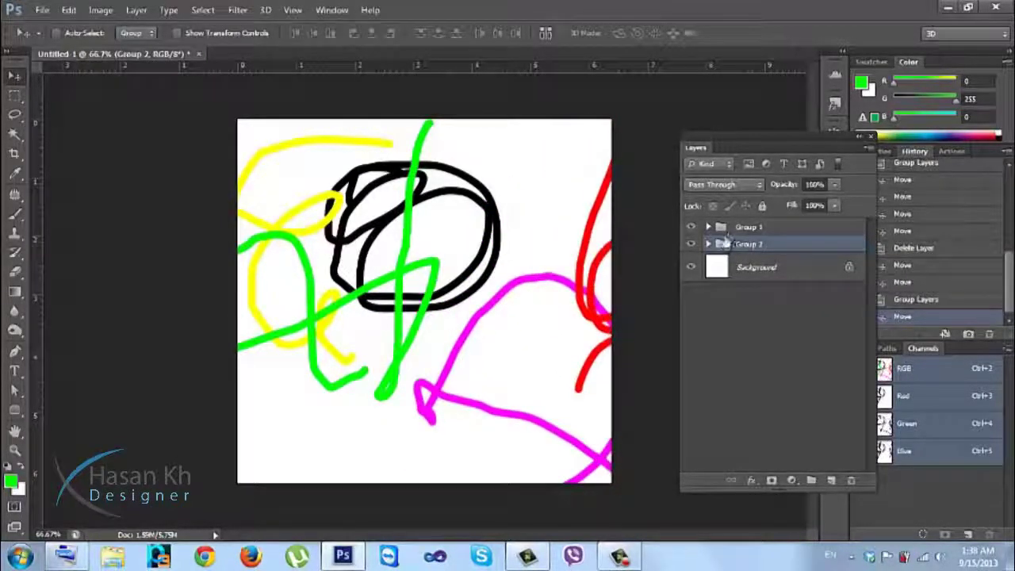
Reposition the two groups independently, bringing Group 2 back up and left and moving Group 1 around the upper canvas
click(742, 227)
mouse_move(421, 233)
mouse_down()
mouse_move(414, 245)
mouse_move(369, 222)
mouse_move(373, 213)
mouse_up()
drag(449, 268, 450, 268)
click(749, 245)
drag(557, 295, 498, 279)
click(760, 227)
mouse_move(432, 230)
mouse_down()
mouse_move(453, 256)
mouse_move(483, 265)
mouse_up()
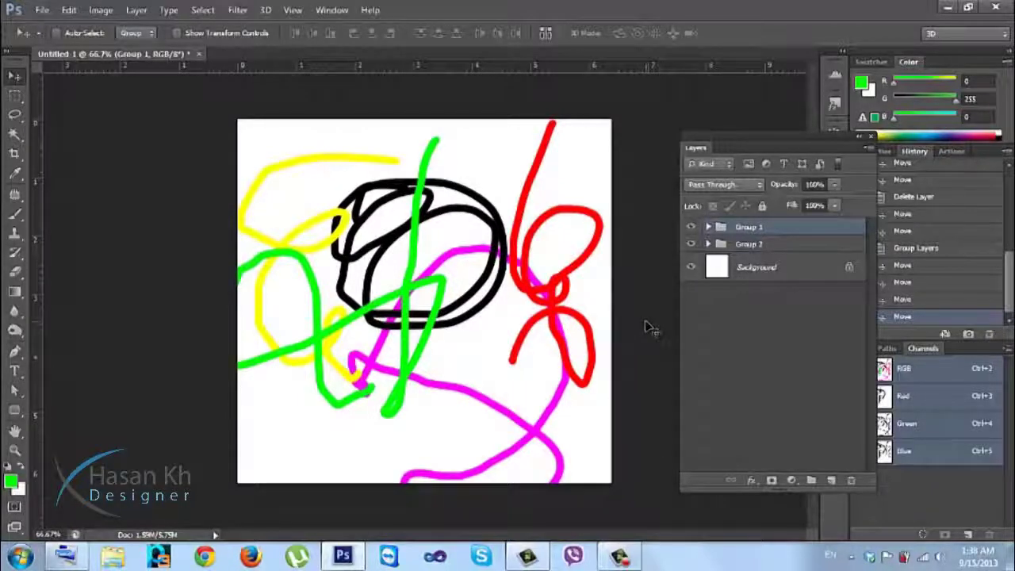
Undo all moves, groupings and colored brush strokes, back to the creation of Layer 4
key(ctrl+alt+z)
key(ctrl+alt+z)
key(ctrl+alt+z)
key(ctrl+alt+z)
key(ctrl+alt+z)
key(ctrl+alt+z)
key(ctrl+alt+z)
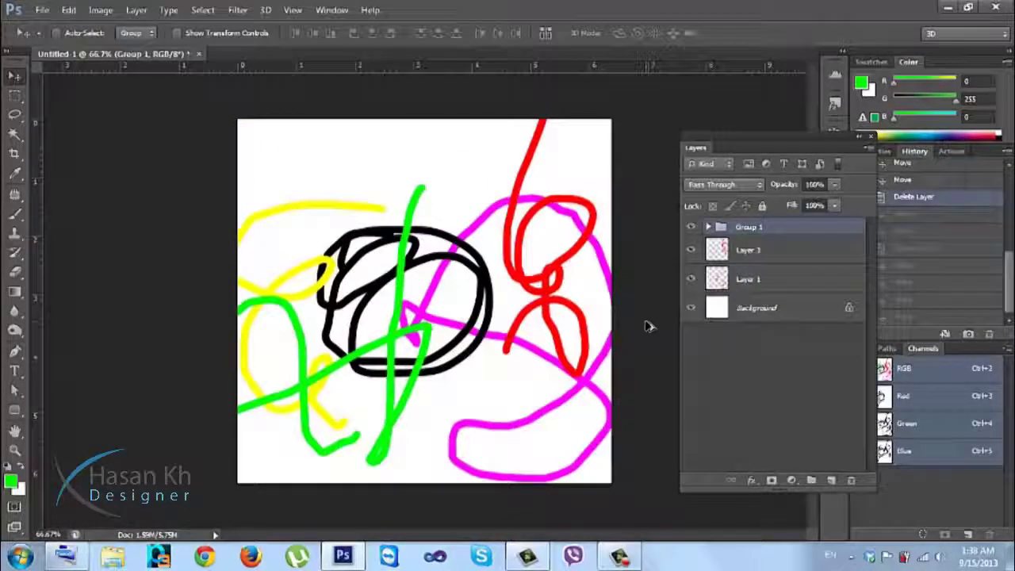
key(ctrl+alt+z)
key(ctrl+alt+z)
key(ctrl+alt+z)
key(ctrl+alt+z)
key(ctrl+alt+z)
key(ctrl+alt+z)
key(ctrl+alt+z)
key(ctrl+alt+z)
key(ctrl+alt+z)
key(ctrl+alt+z)
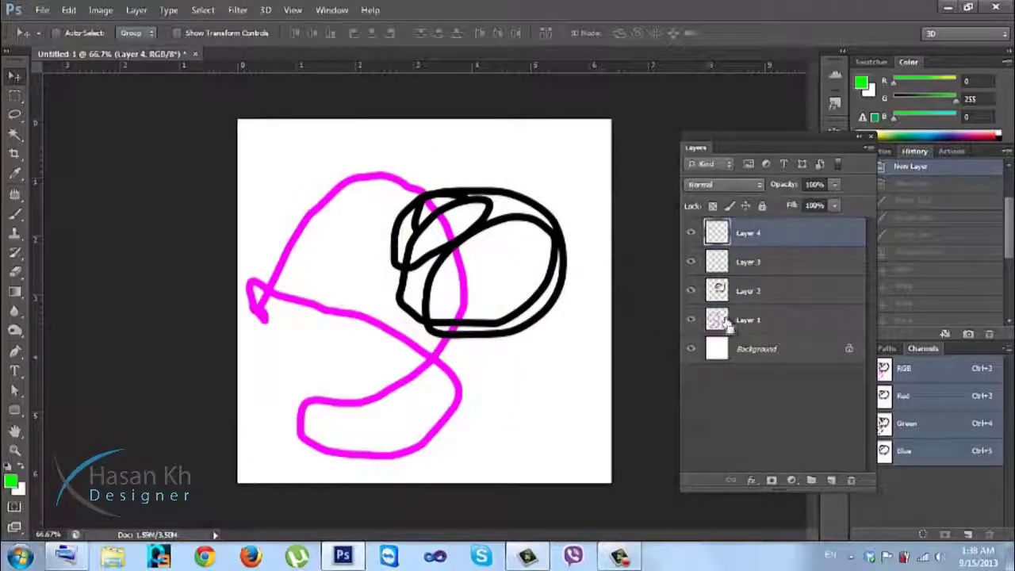
Redo the colored brush strokes, groupings and layer moves
key(ctrl+shift+z)
key(ctrl+shift+z)
key(ctrl+shift+z)
key(ctrl+shift+z)
key(ctrl+shift+z)
key(ctrl+shift+z)
key(ctrl+shift+z)
key(ctrl+shift+z)
key(ctrl+shift+z)
key(ctrl+shift+z)
key(ctrl+shift+z)
key(ctrl+shift+z)
Undo the moves, the Layer 5 deletion and both groupings, back to the green brush stroke on Layer 4
key(ctrl+alt+z)
key(ctrl+alt+z)
key(ctrl+alt+z)
key(ctrl+alt+z)
key(ctrl+alt+z)
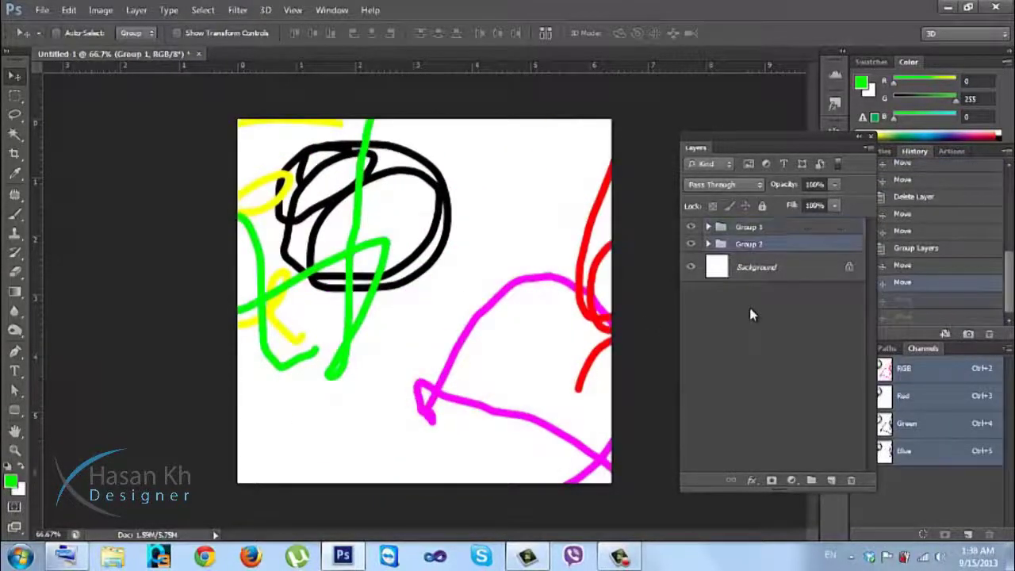
key(ctrl+alt+z)
key(ctrl+alt+z)
key(ctrl+alt+z)
key(ctrl+alt+z)
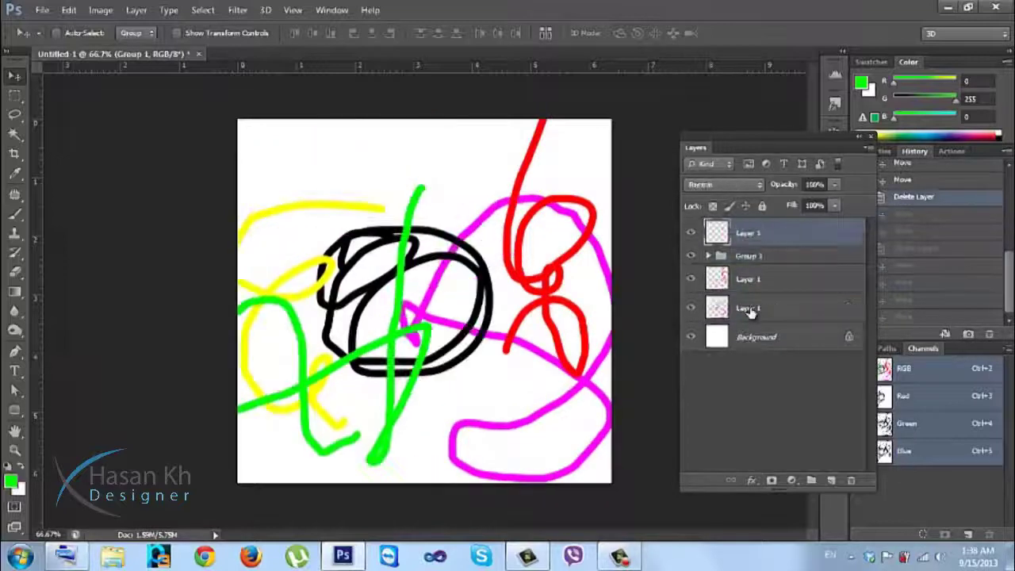
key(ctrl+alt+z)
key(ctrl+alt+z)
key(ctrl+alt+z)
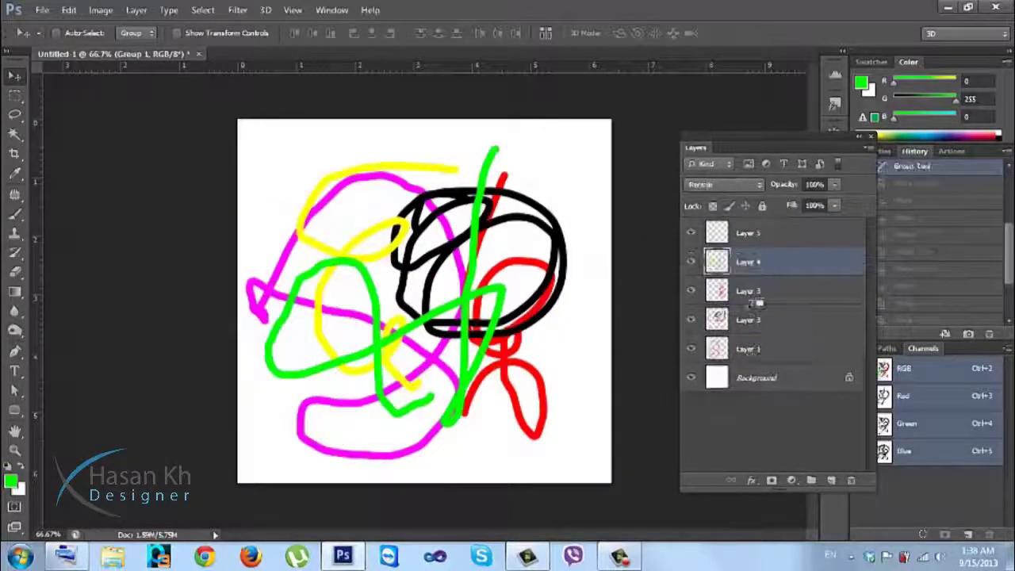
Delete the empty Layer 5
drag(771, 237, 852, 481)
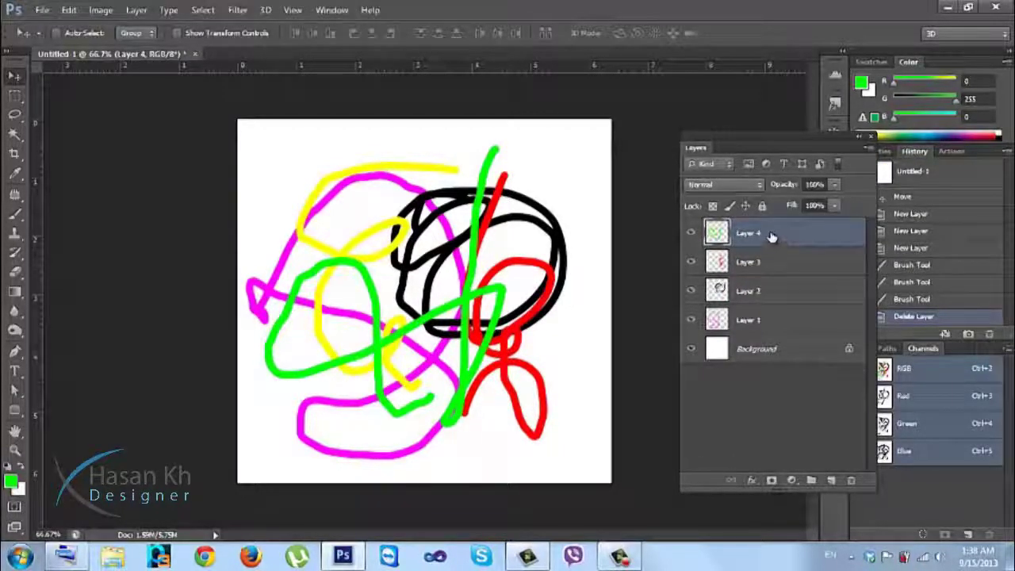
Move Layer 4's yellow and green strokes down and left, and Layer 3's red stroke to the right
drag(608, 266, 569, 268)
mouse_move(465, 247)
mouse_down()
mouse_move(508, 166)
mouse_move(456, 207)
mouse_move(465, 265)
mouse_up()
click(735, 274)
mouse_move(565, 295)
mouse_down()
mouse_move(626, 262)
mouse_move(596, 295)
mouse_up()
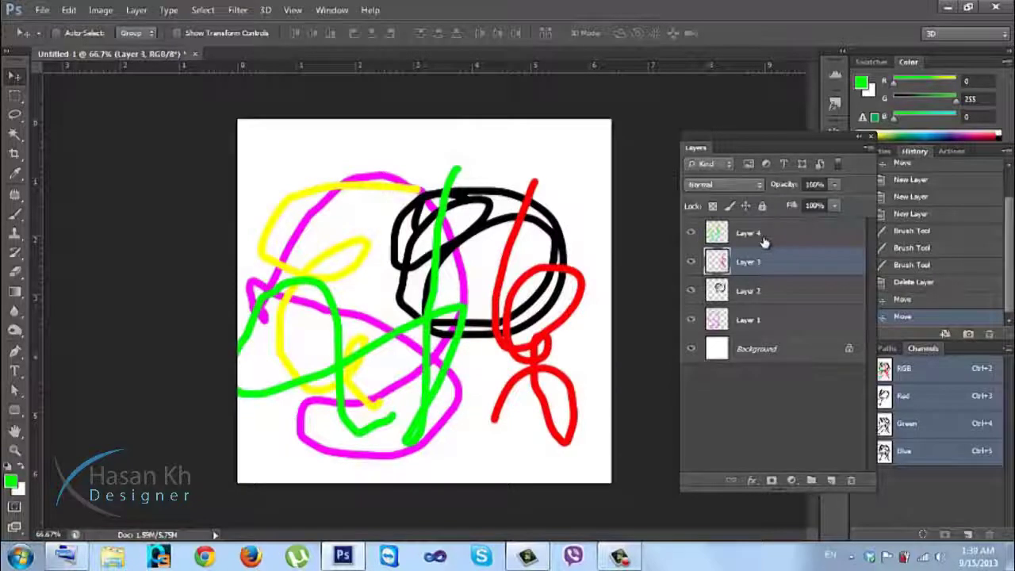
Select Layer 4 and Layer 3 together and link them
shift+click(762, 237)
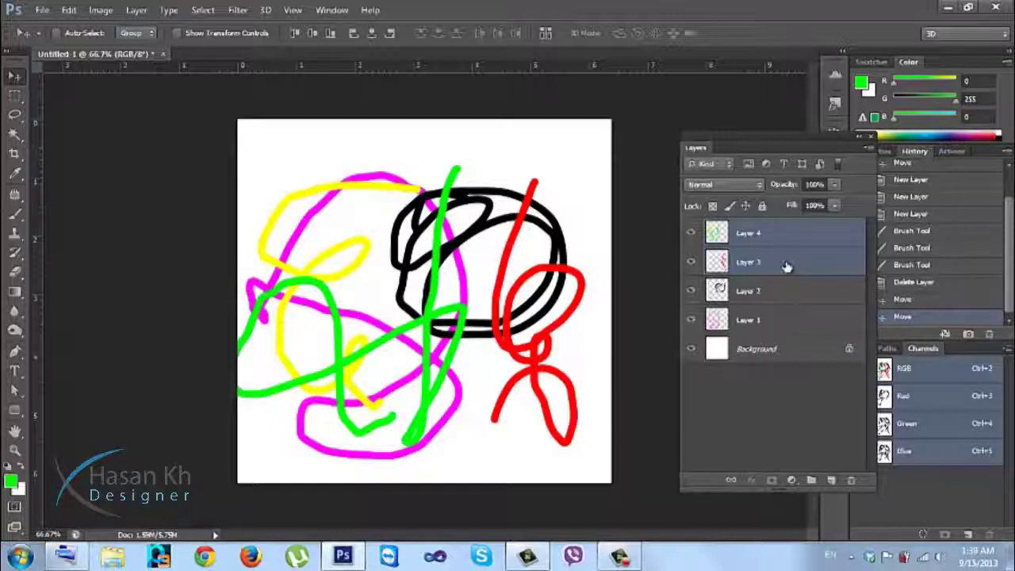
click(726, 481)
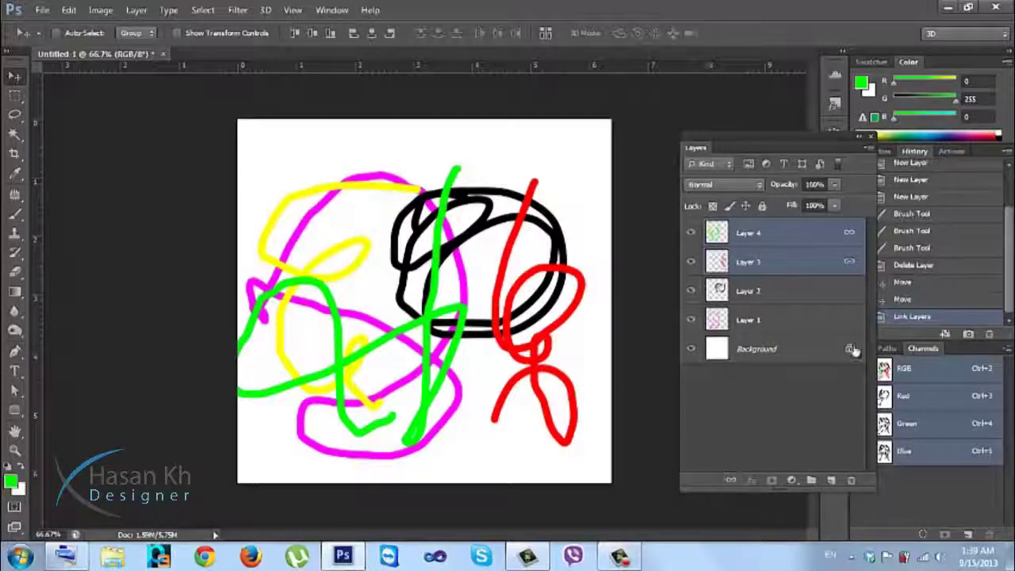
Move the linked Layer 4 and Layer 3 strokes together, once with both layers selected and again with only Layer 4 selected
mouse_move(502, 268)
mouse_down()
mouse_move(525, 207)
mouse_move(474, 257)
mouse_up()
mouse_move(462, 299)
mouse_down()
mouse_move(520, 331)
mouse_move(466, 259)
mouse_move(505, 289)
mouse_move(517, 247)
mouse_up()
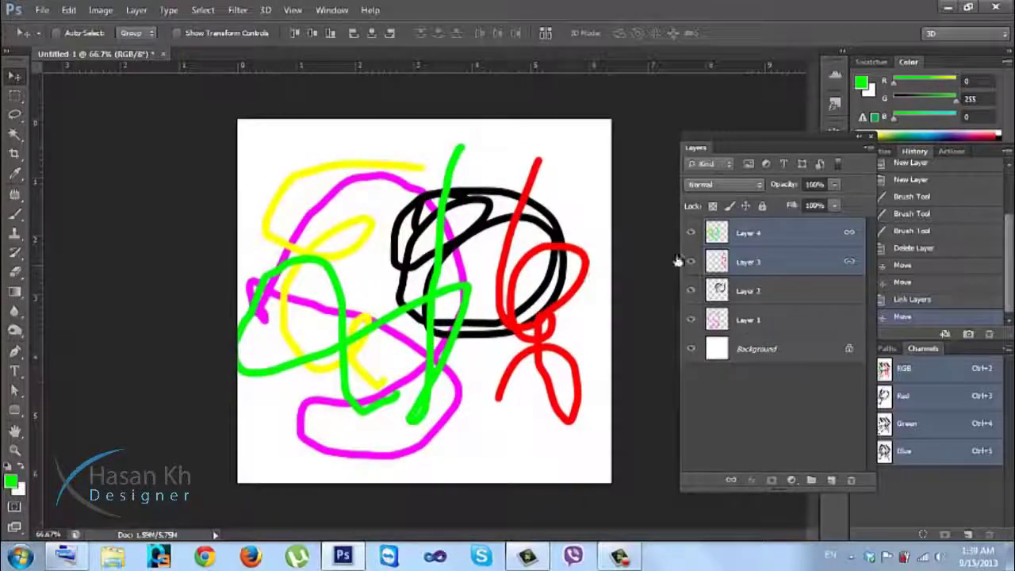
double_click(745, 233)
key(Return)
mouse_move(521, 290)
mouse_down()
mouse_move(559, 317)
mouse_move(513, 264)
mouse_move(527, 311)
mouse_up()
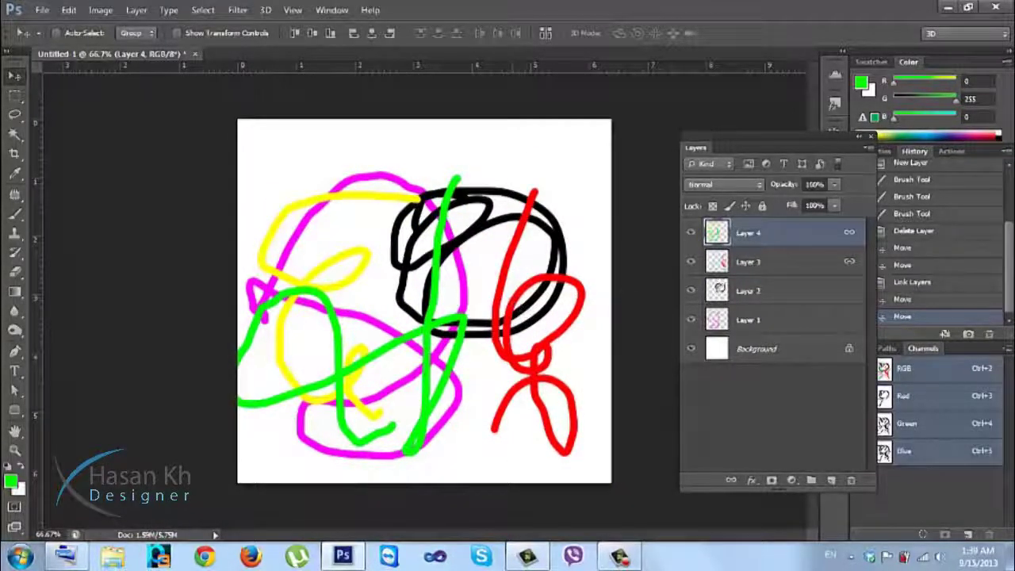
Unlink Layer 4 and Layer 3, and select Layer 3 alone
ctrl+click(839, 264)
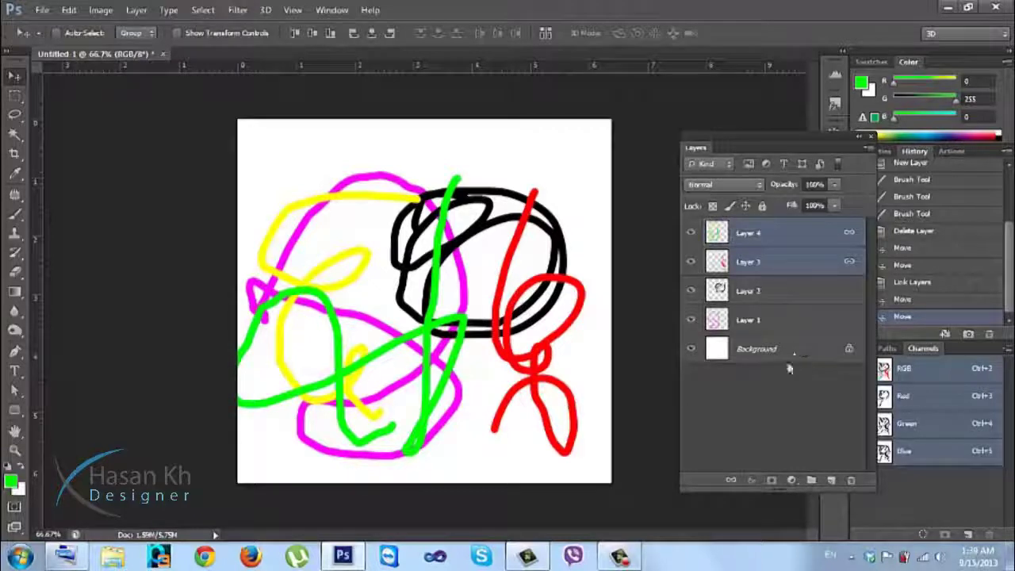
click(730, 480)
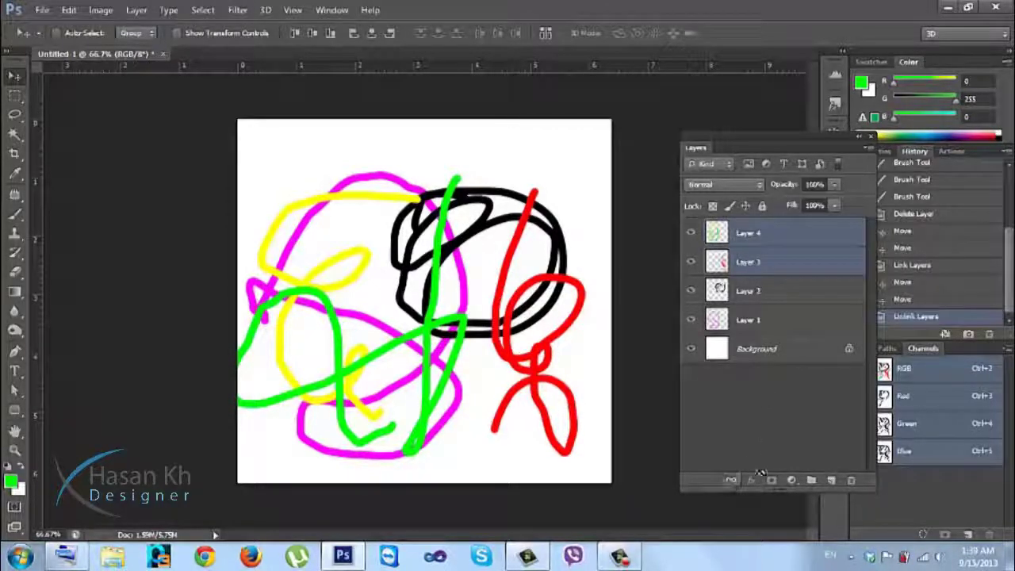
click(759, 270)
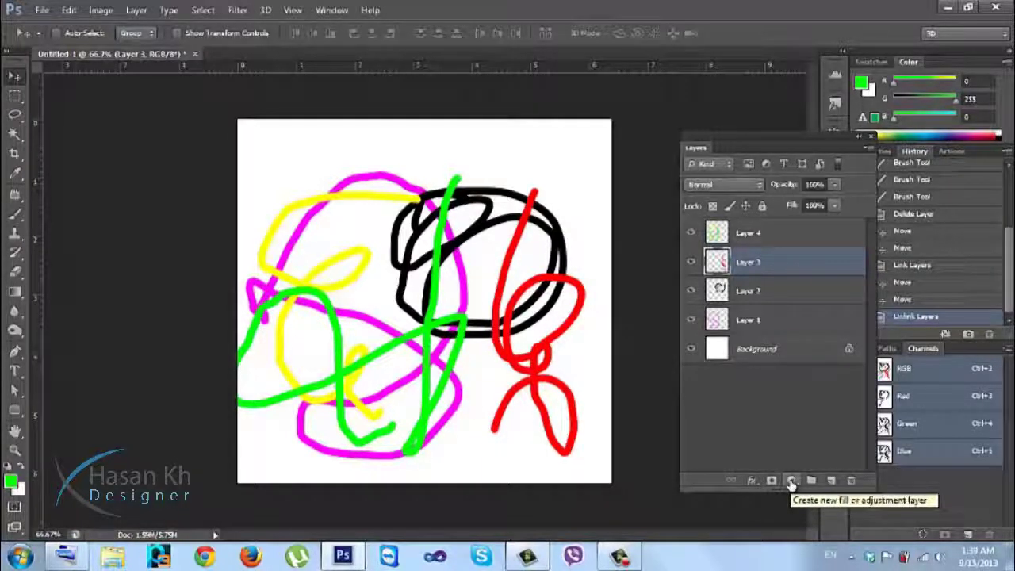
Try a direct Levels adjustment on Layer 3 with midtones 0.73 and output black level 111, and undo it
click(792, 480)
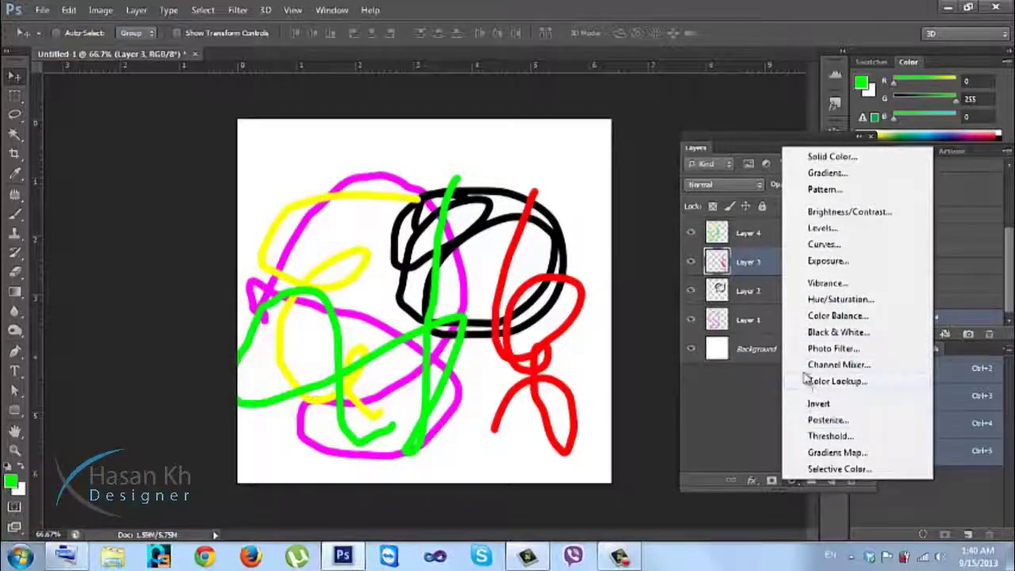
click(727, 420)
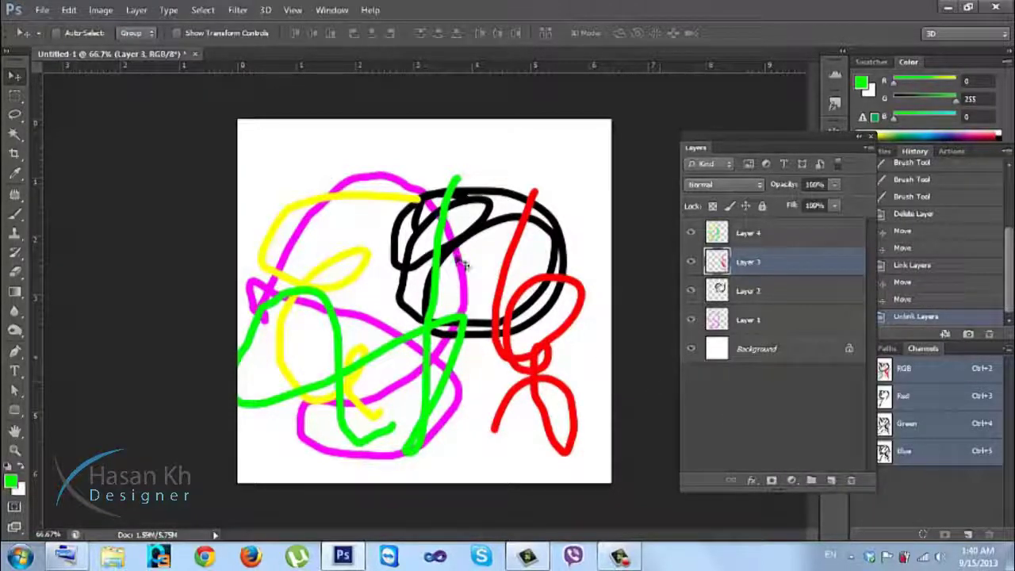
click(101, 10)
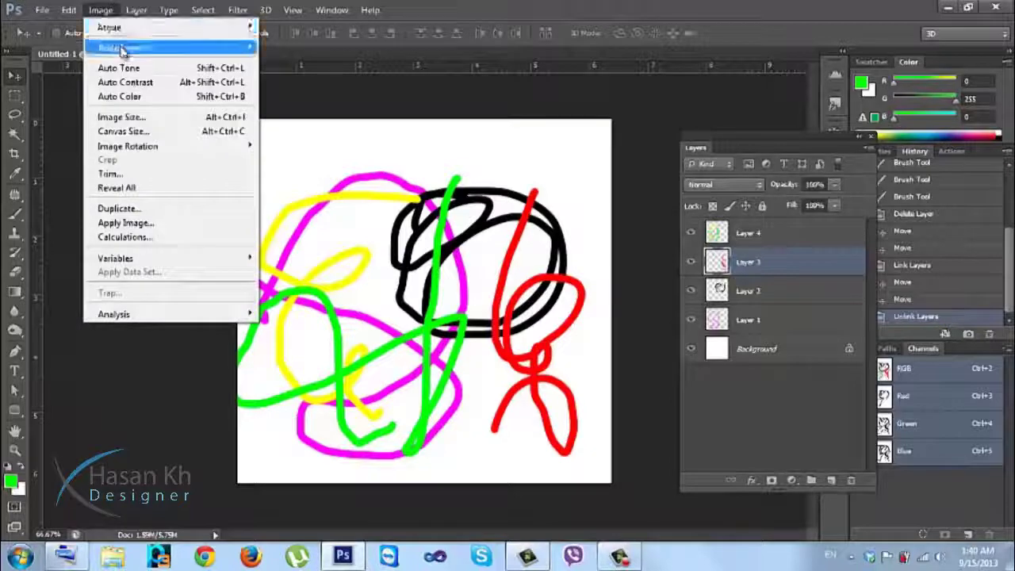
mouse_move(122, 49)
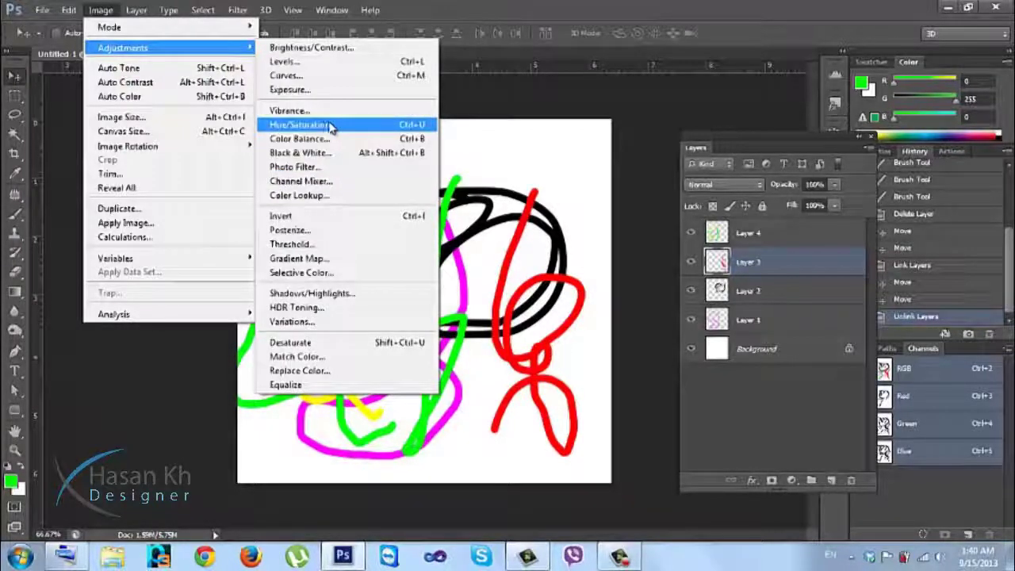
click(318, 61)
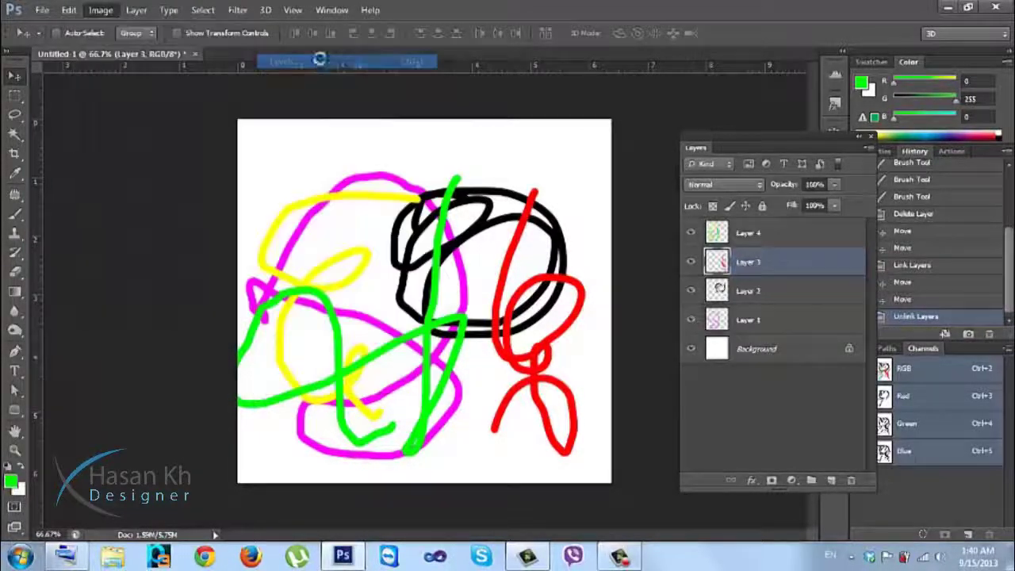
drag(670, 205, 486, 213)
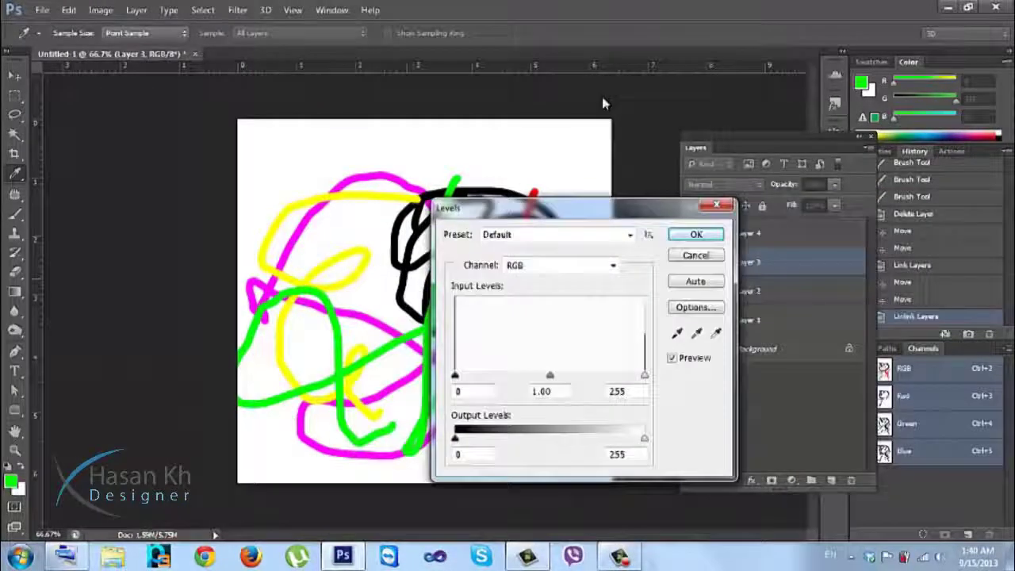
drag(603, 103, 702, 129)
drag(754, 287, 777, 286)
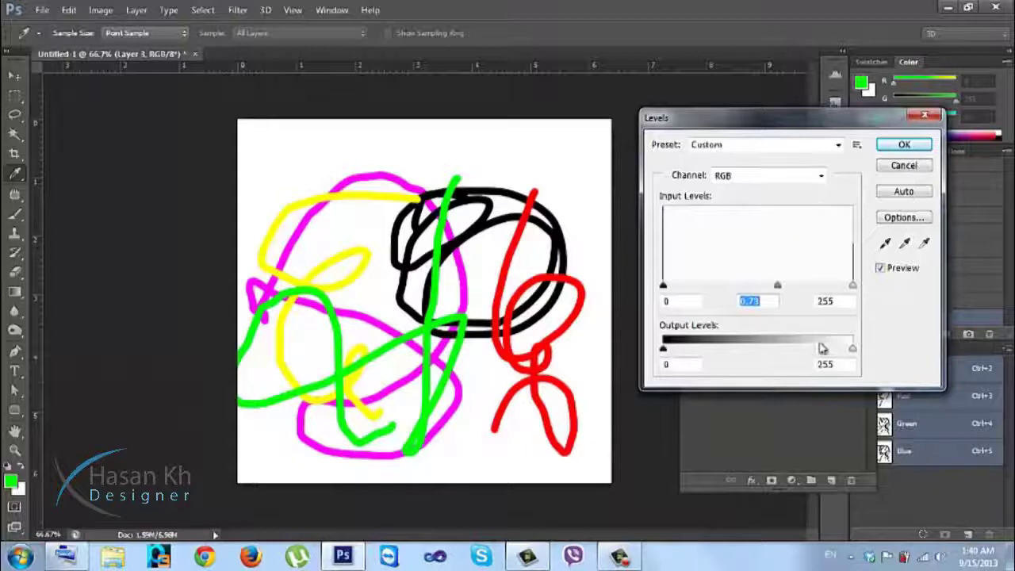
mouse_move(851, 347)
mouse_down()
mouse_move(709, 349)
mouse_move(906, 351)
mouse_up()
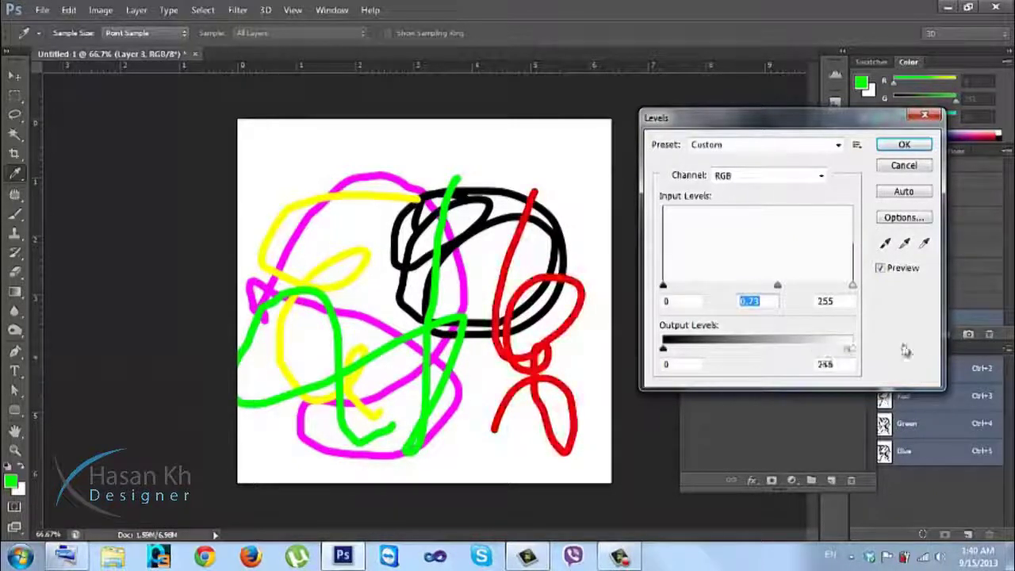
mouse_move(666, 349)
mouse_down()
mouse_move(789, 343)
mouse_move(747, 345)
mouse_up()
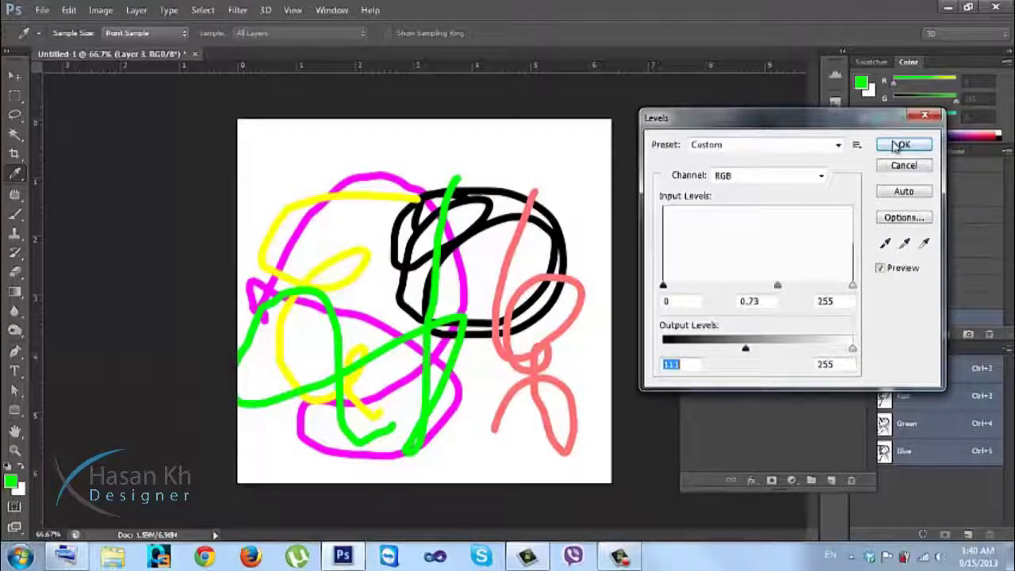
click(897, 146)
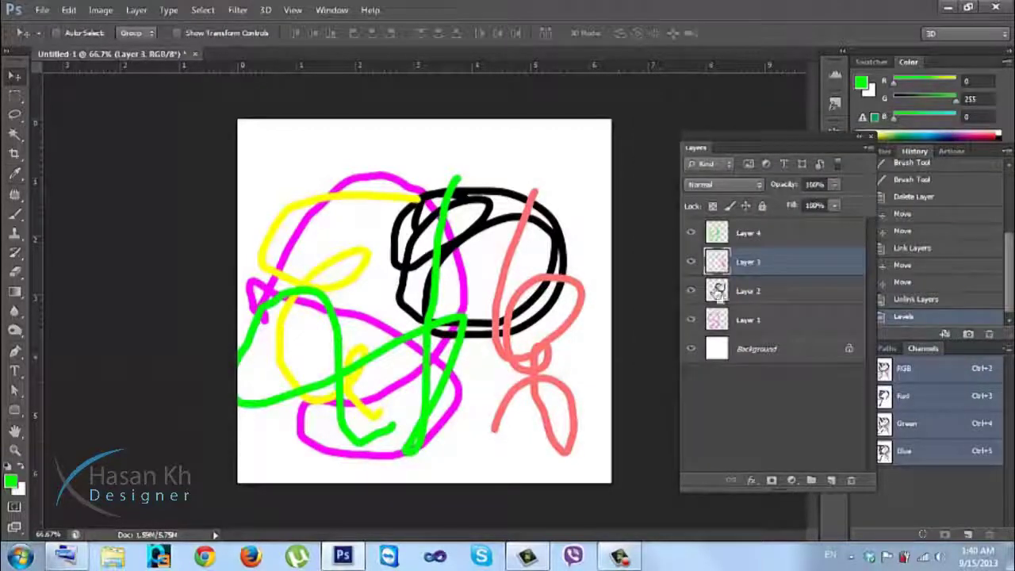
key(ctrl+z)
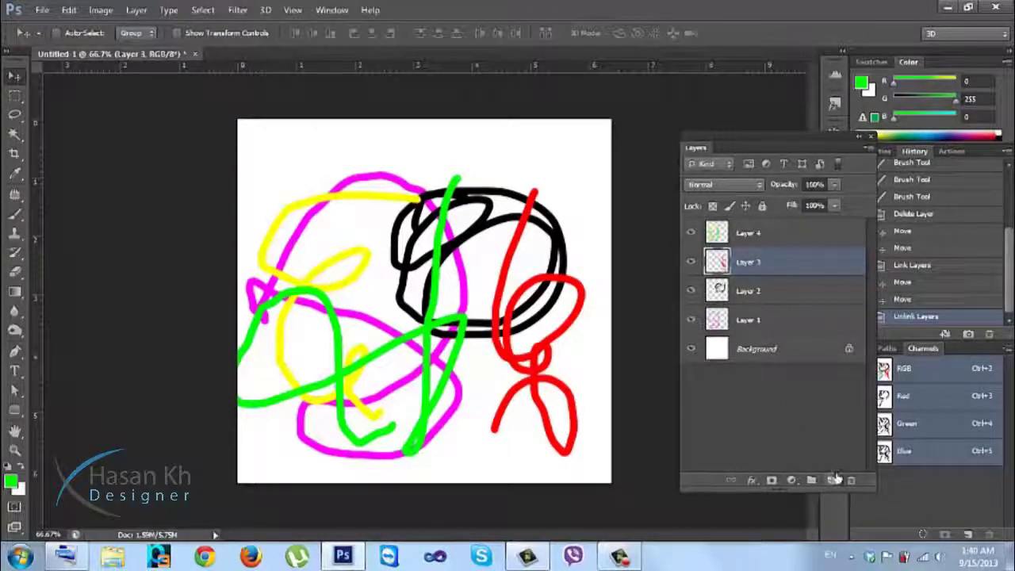
Add a Levels adjustment layer directly above Layer 3
click(791, 481)
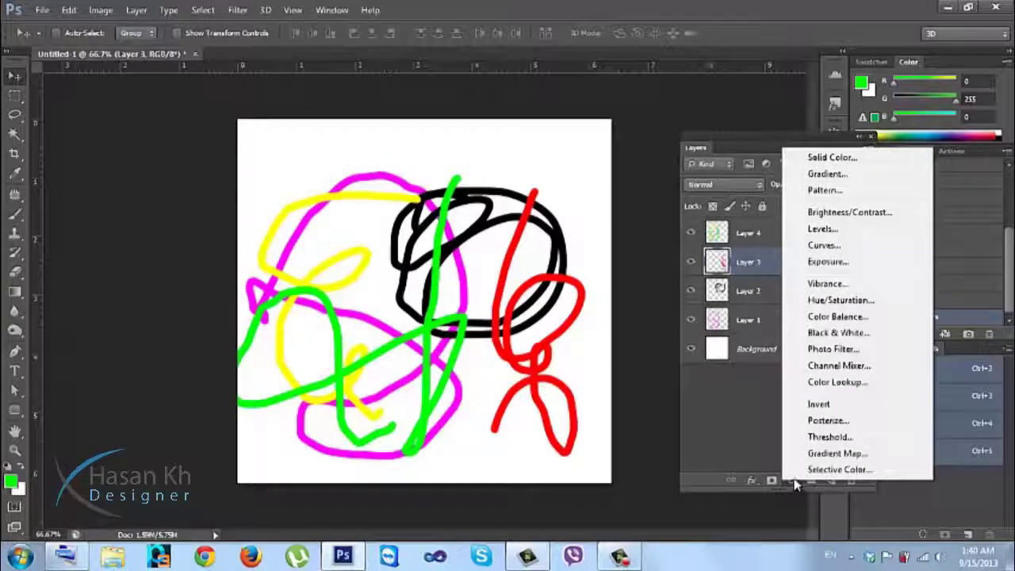
click(792, 483)
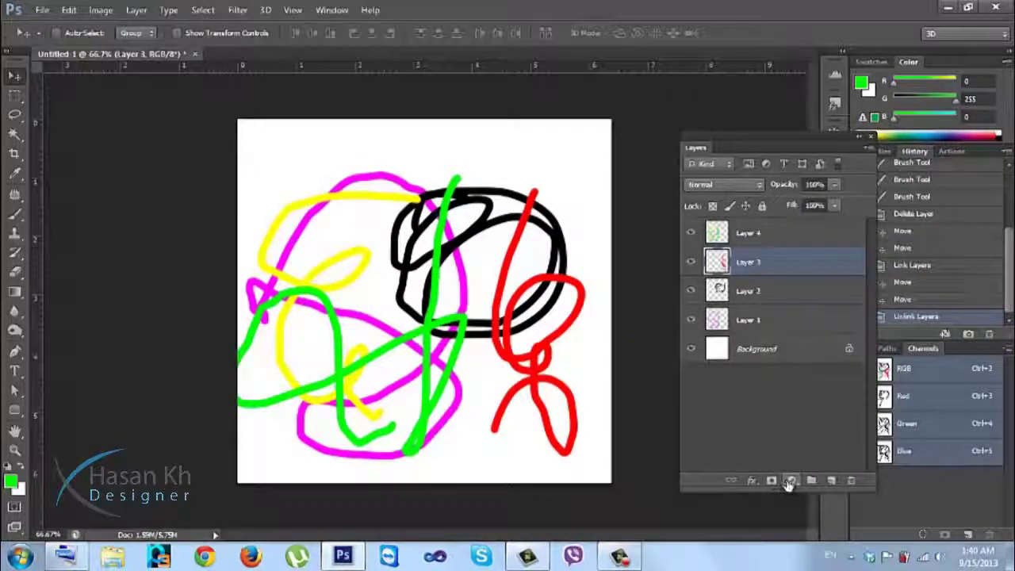
click(791, 481)
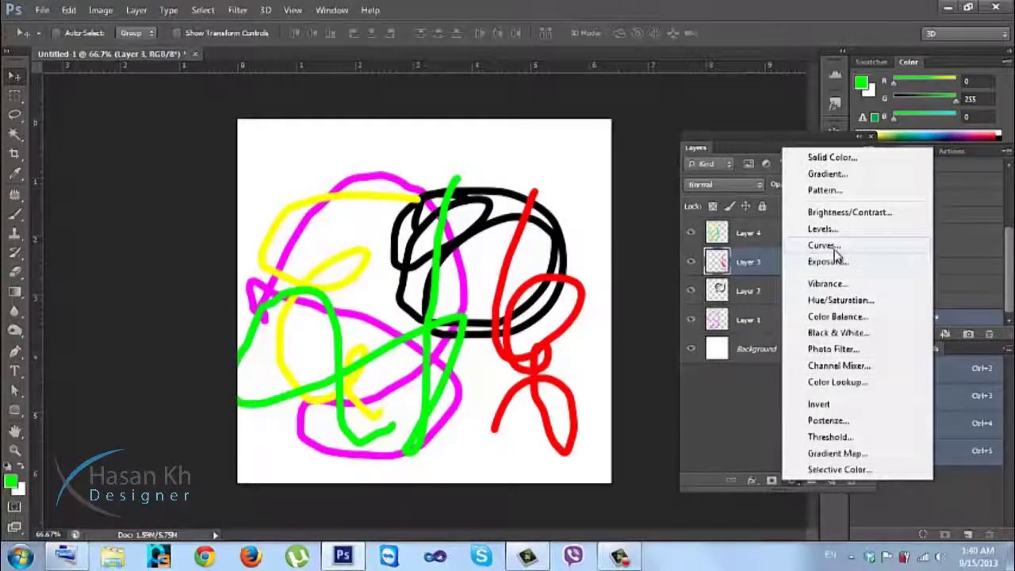
click(822, 229)
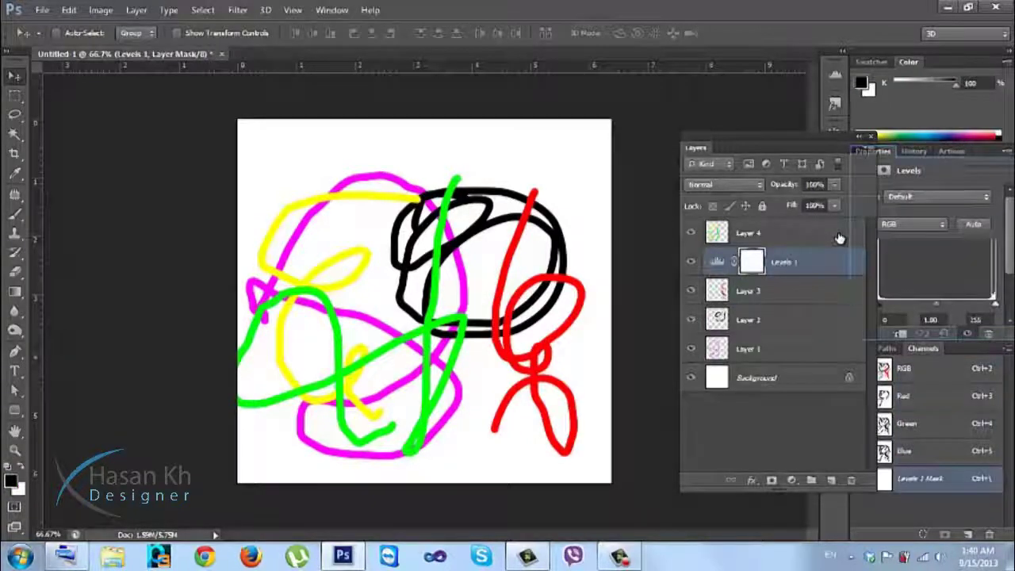
Move the floating Layers panel clear of the Levels properties and clip the Levels adjustment layer to Layer 3
drag(783, 271, 759, 296)
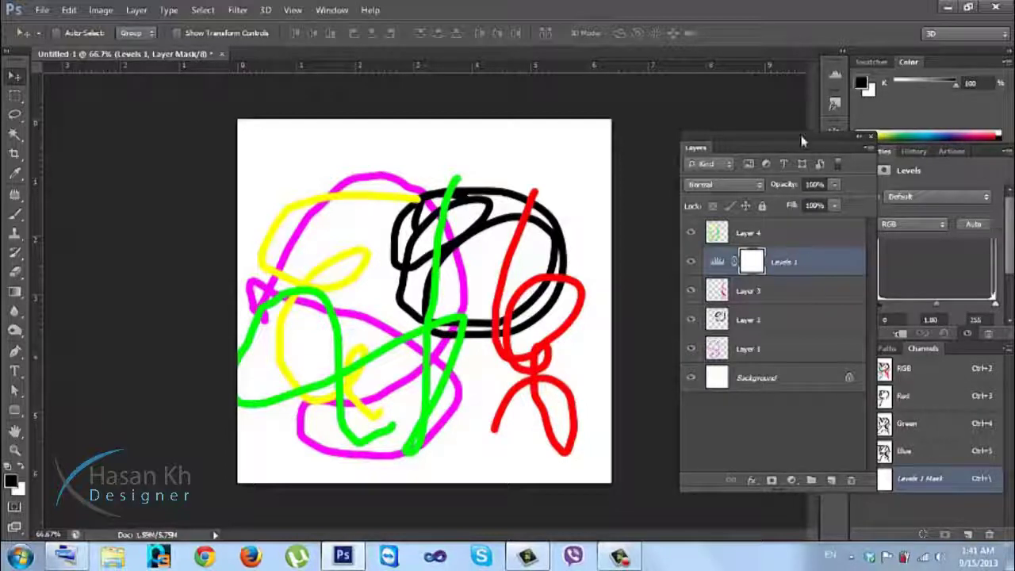
drag(802, 150, 720, 115)
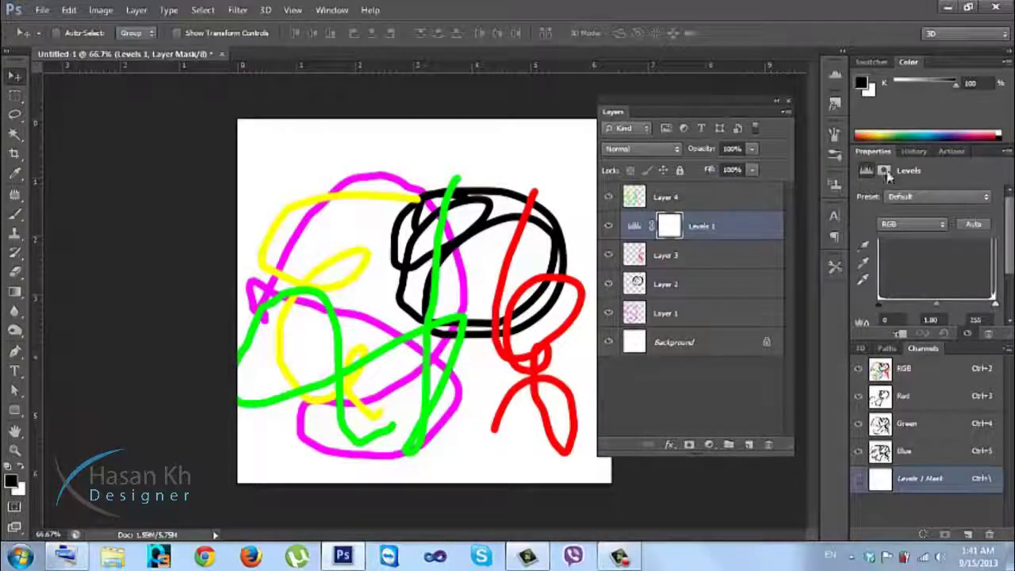
drag(1009, 236, 998, 280)
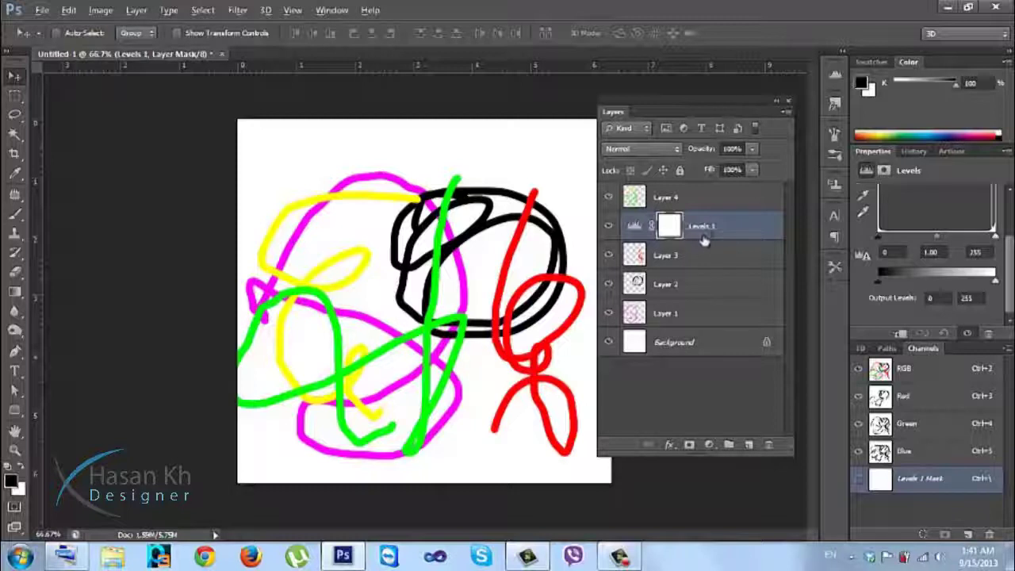
mouse_move(718, 238)
mouse_down()
mouse_move(706, 230)
mouse_move(723, 230)
mouse_up()
alt+click(708, 238)
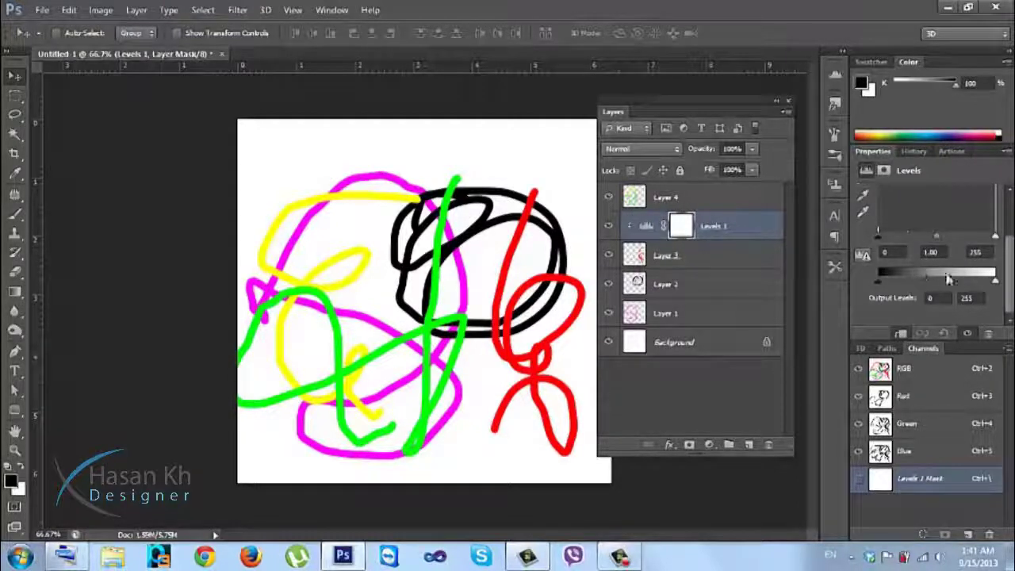
Try out the output level sliders of the clipped Levels adjustment, and delete the adjustment layer
mouse_move(995, 280)
mouse_down()
mouse_move(939, 293)
mouse_move(996, 282)
mouse_up()
mouse_move(879, 281)
mouse_down()
mouse_move(947, 282)
mouse_move(858, 297)
mouse_up()
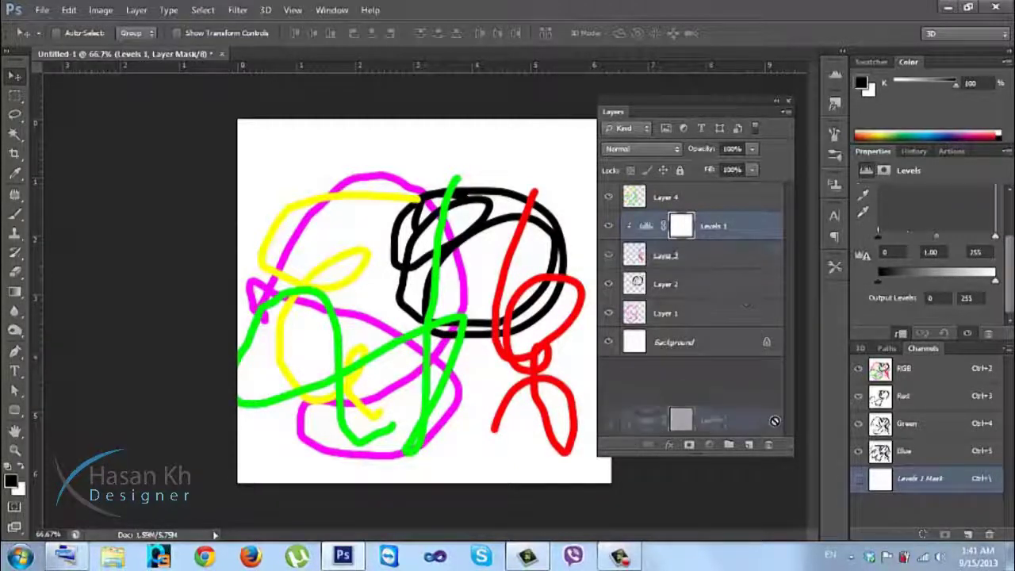
click(768, 445)
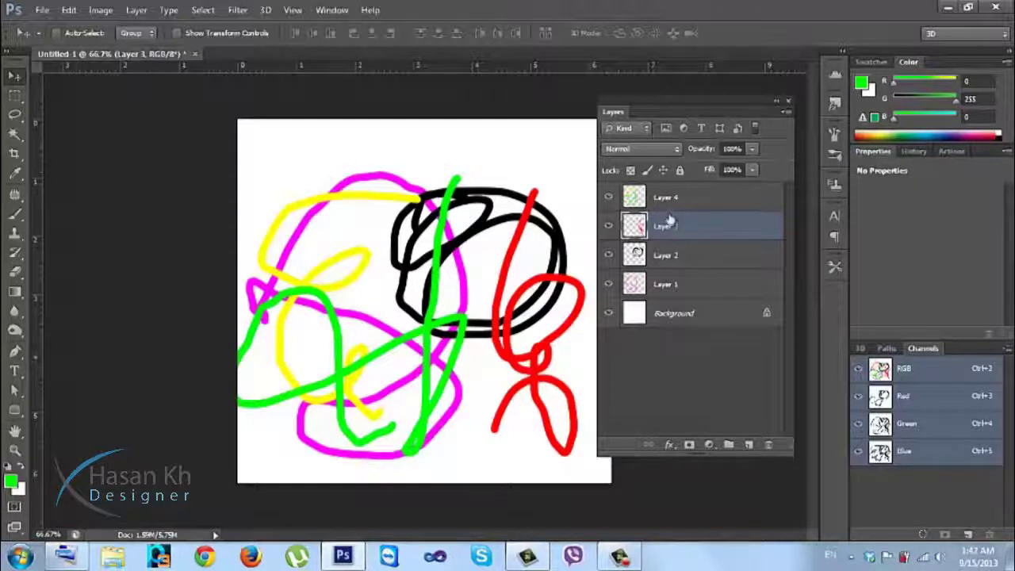
Try Layer 3's opacity at 54% and its fill at 37%, returning each to 100%
mouse_move(705, 150)
mouse_down()
mouse_move(658, 152)
mouse_move(672, 147)
mouse_up()
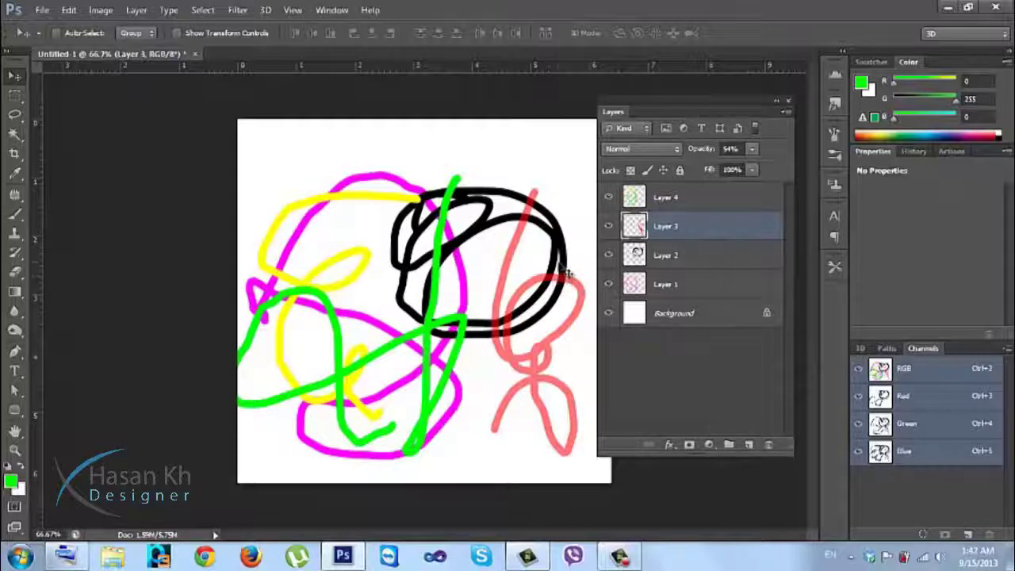
mouse_move(701, 151)
mouse_down()
mouse_move(691, 150)
mouse_move(785, 149)
mouse_move(730, 159)
mouse_up()
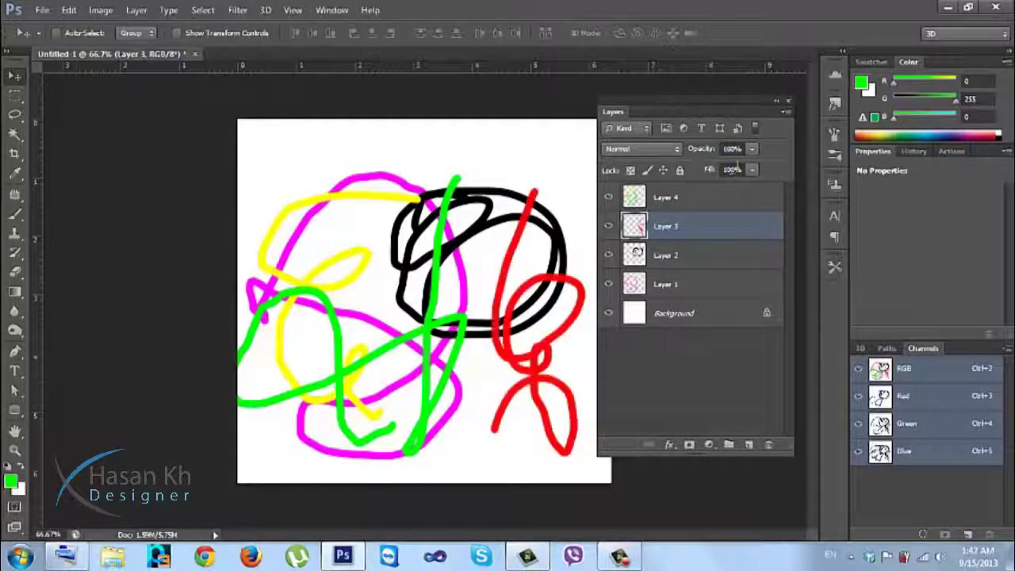
click(708, 172)
text(35)
key(Return)
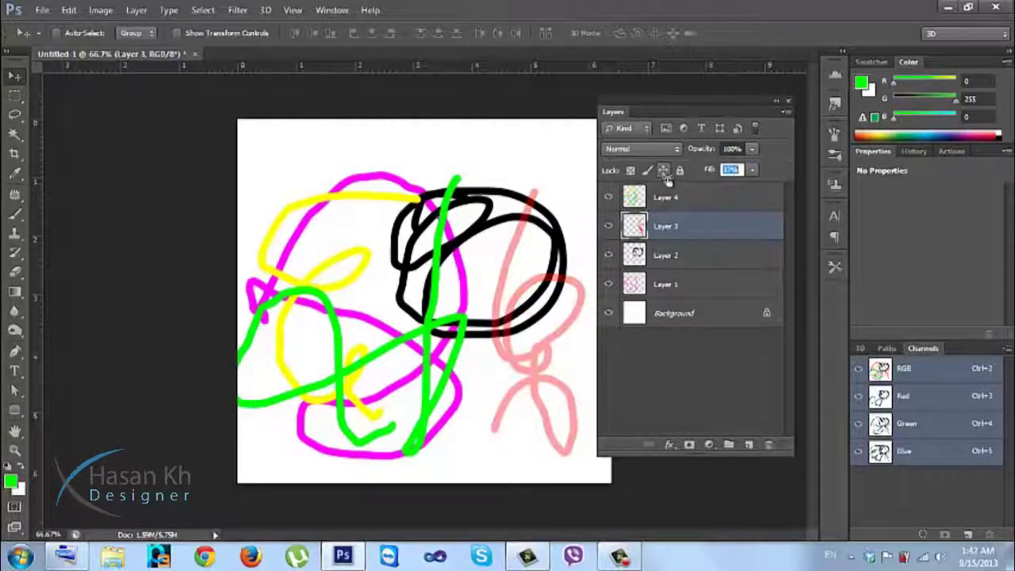
text(100)
key(Return)
click(782, 158)
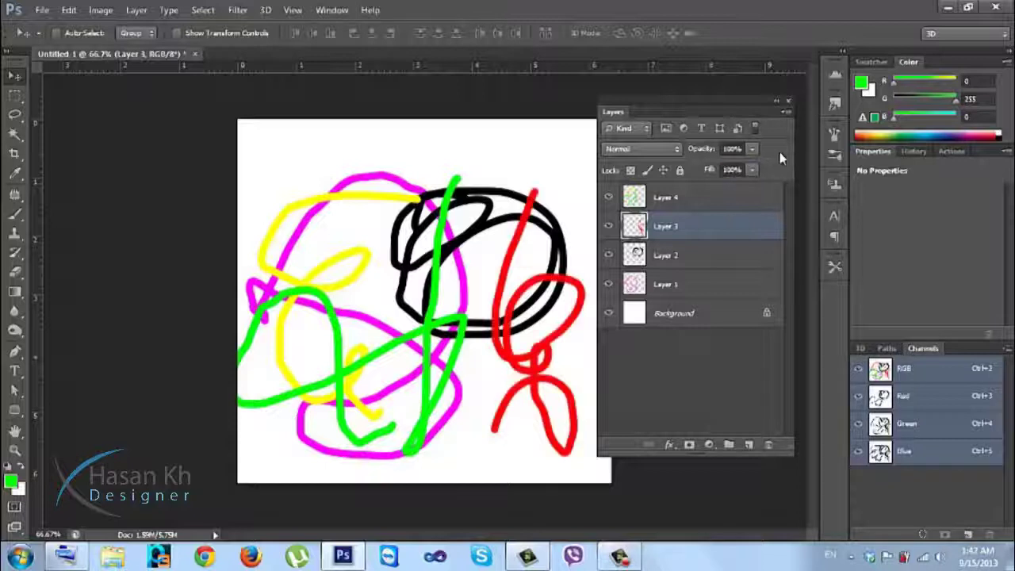
Set Layer 3's blend mode to Overlay, cycle through other modes such as Lighter Color, and return it to Normal
click(642, 151)
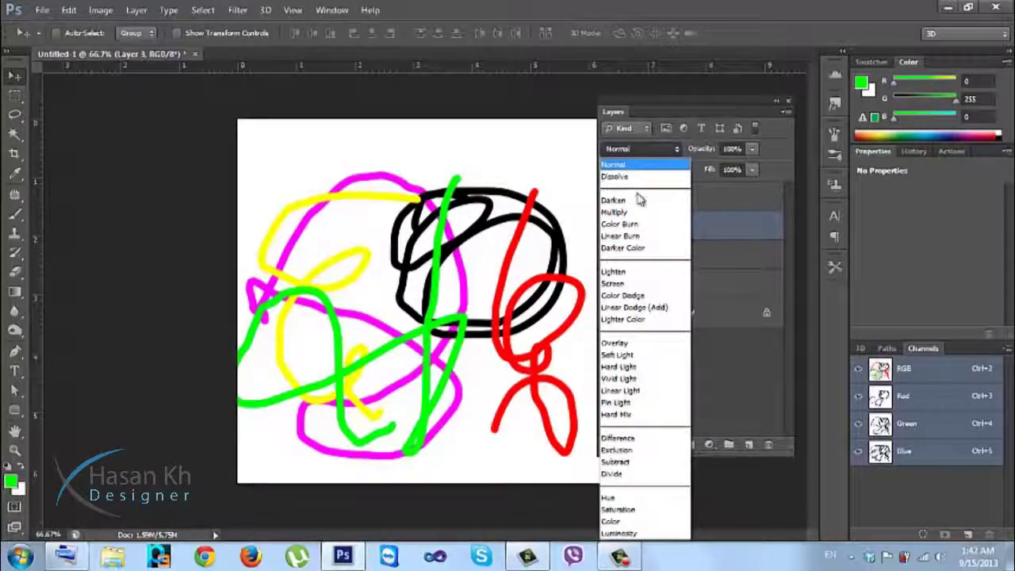
click(620, 342)
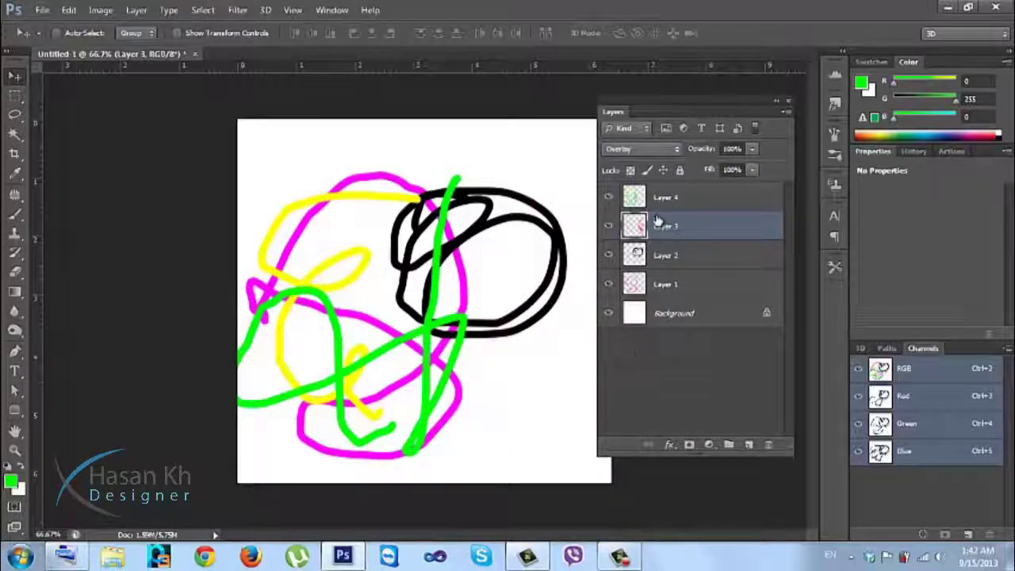
key(shift+minus)
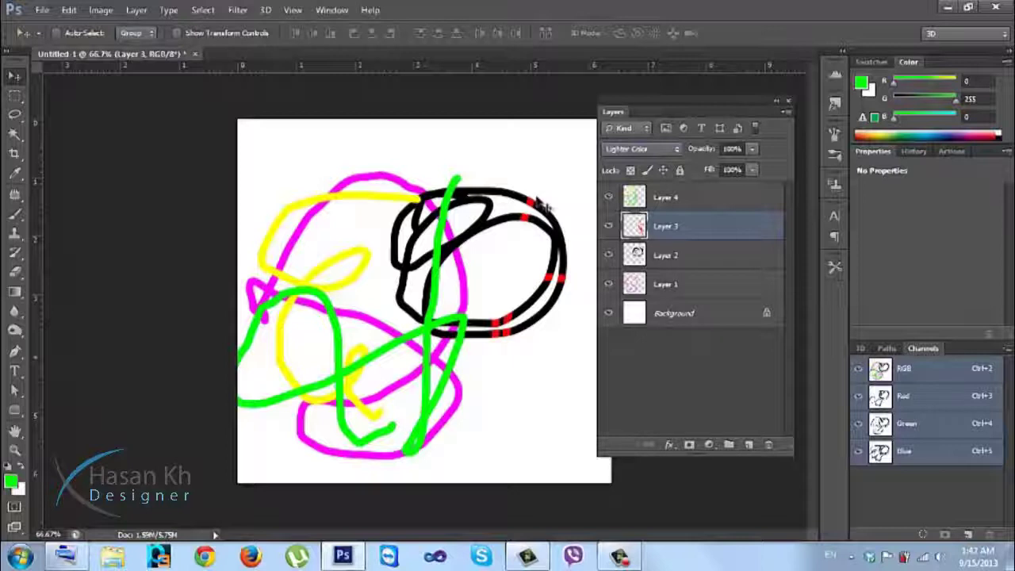
key(shift+minus)
key(shift+minus)
key(shift+minus)
key(shift+minus)
key(shift+minus)
key(shift+minus)
key(shift+minus)
key(shift+minus)
key(shift+minus)
key(shift+minus)
key(shift+minus)
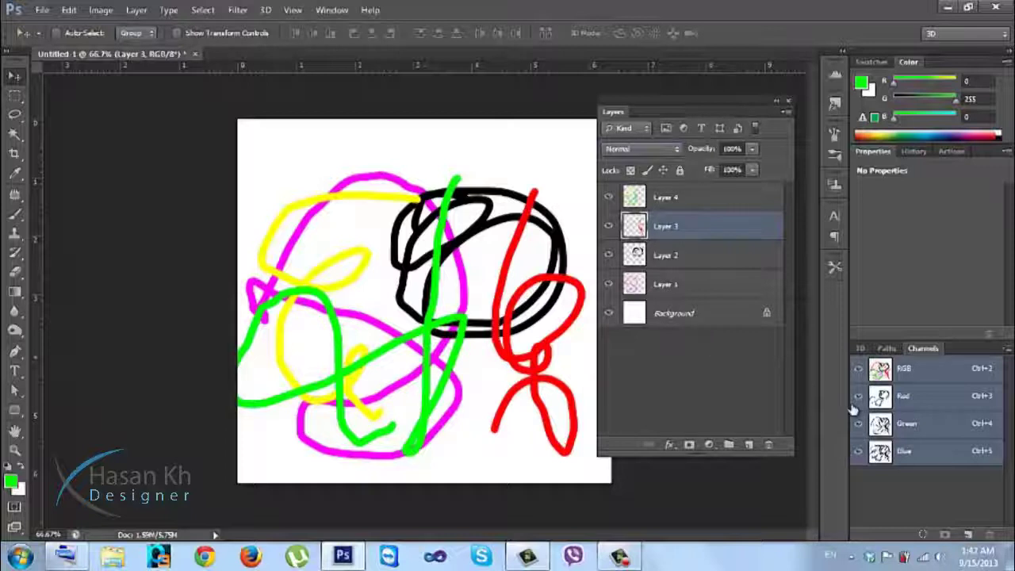
Delete all four painted layers from Layer 4 to Layer 1, and create a new empty layer above the Background
click(695, 199)
shift+click(700, 288)
drag(716, 253, 767, 448)
drag(729, 270, 768, 445)
click(748, 445)
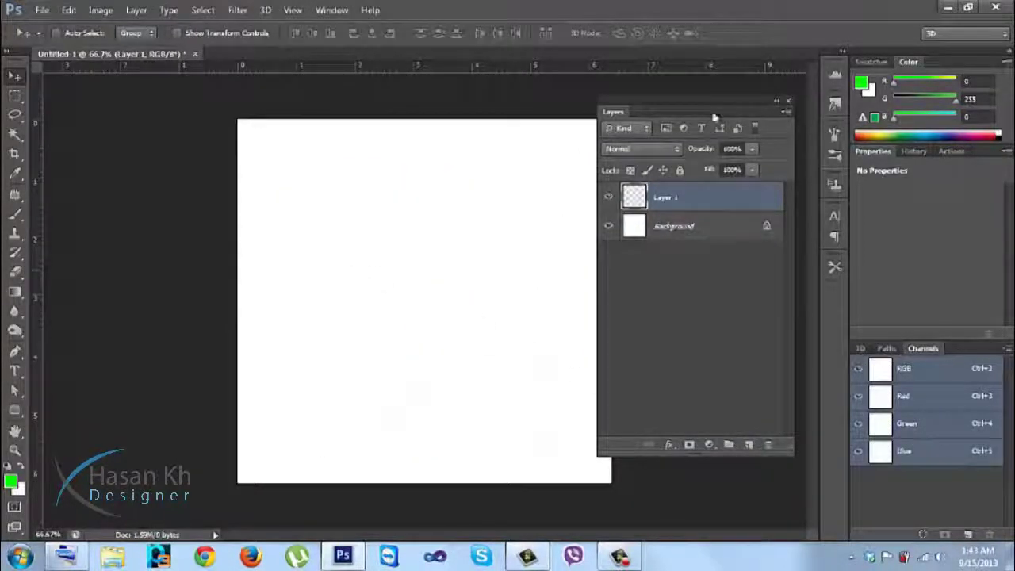
Dock the floating Layers panel in the Channels panel group and place it between 3D and Paths
drag(831, 271, 881, 354)
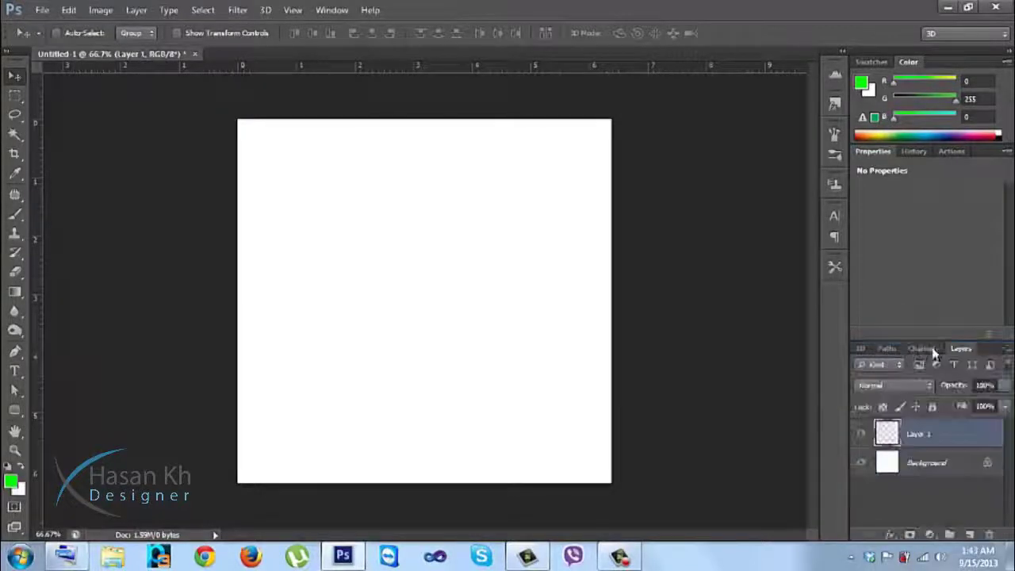
drag(960, 347, 877, 354)
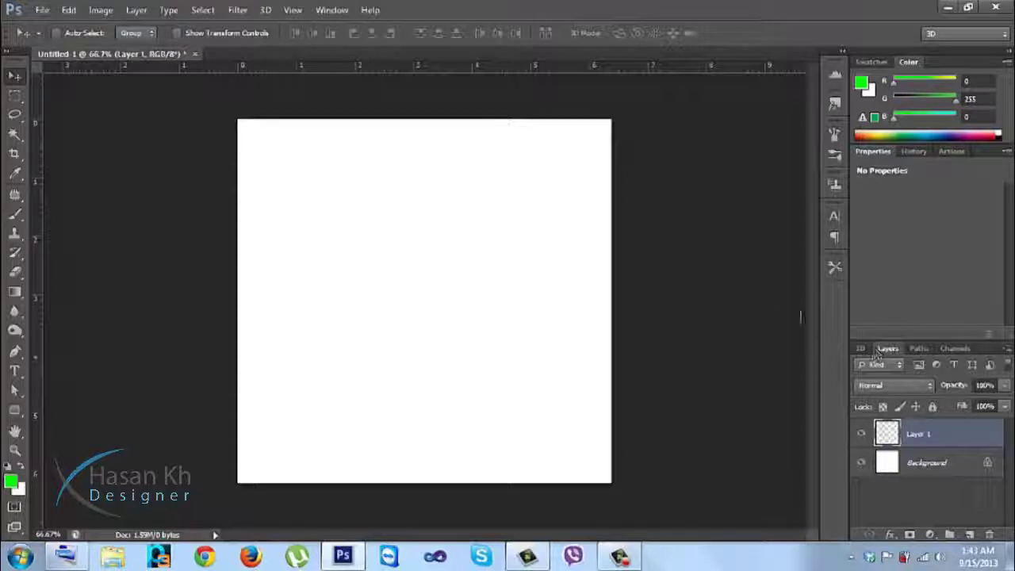
Make a rectangular selection in the middle of the canvas on Layer 1 and fill it with the green foreground colour
click(17, 96)
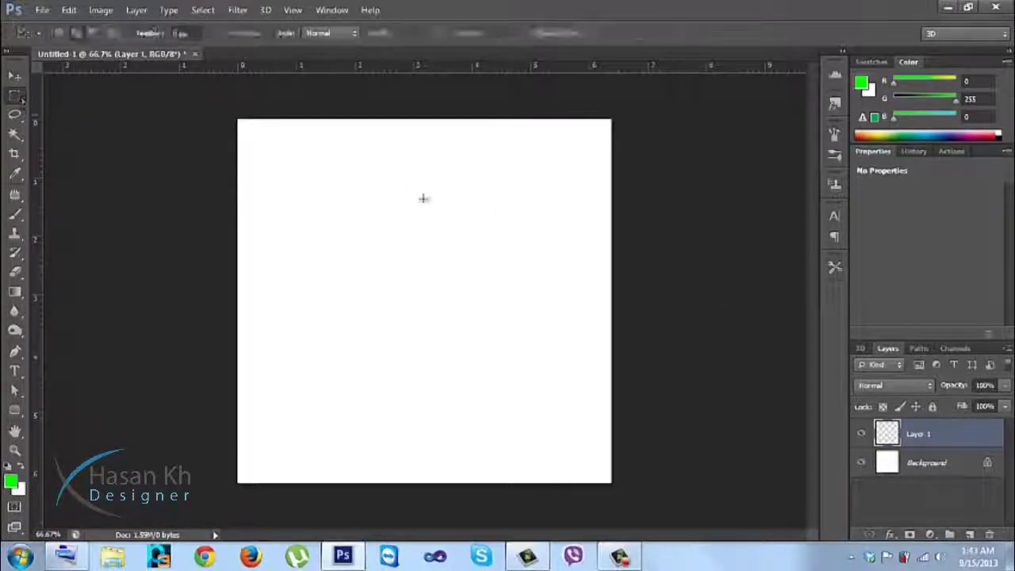
drag(511, 199, 340, 395)
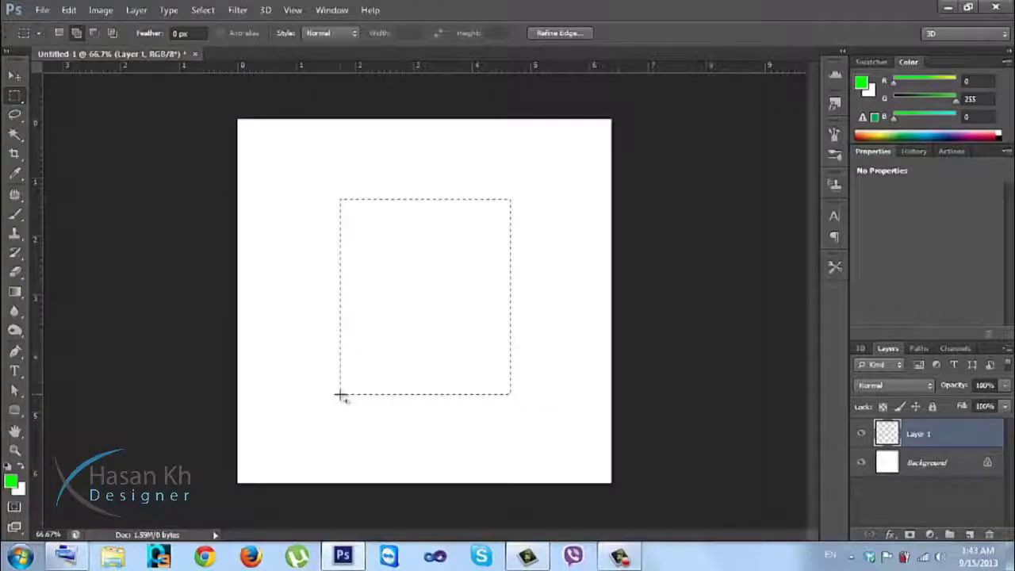
key(alt+BackSpace)
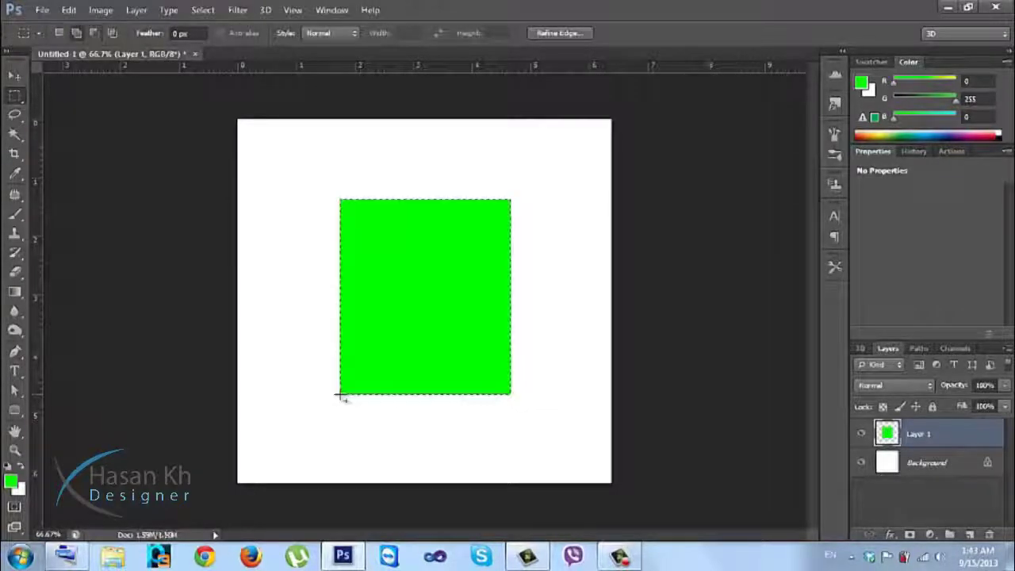
Add a new layer with an elliptical selection filled in default black, deselect it, and move the ellipse to the middle of the green rectangle
click(14, 96)
click(62, 110)
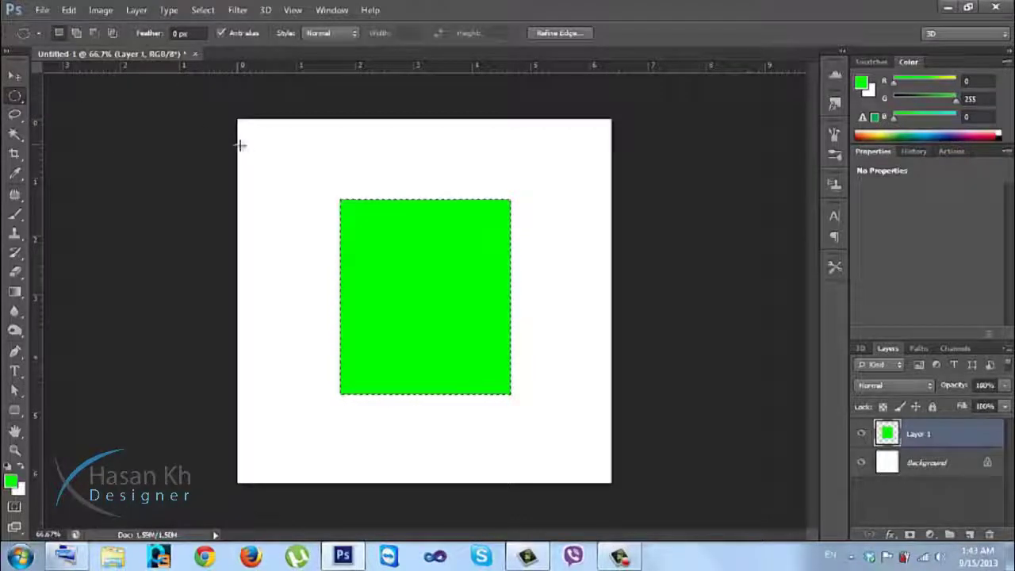
drag(531, 209, 432, 294)
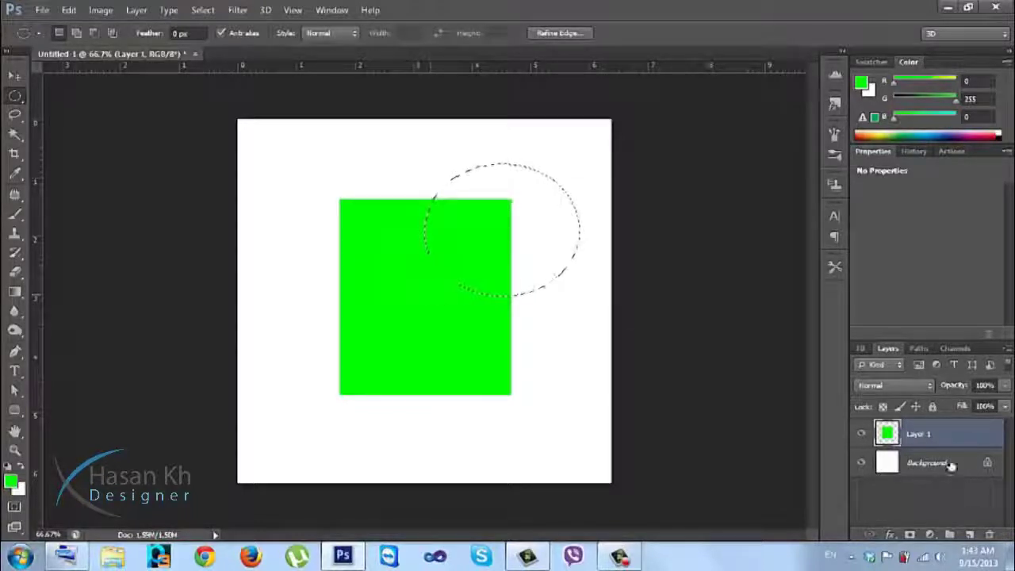
click(968, 533)
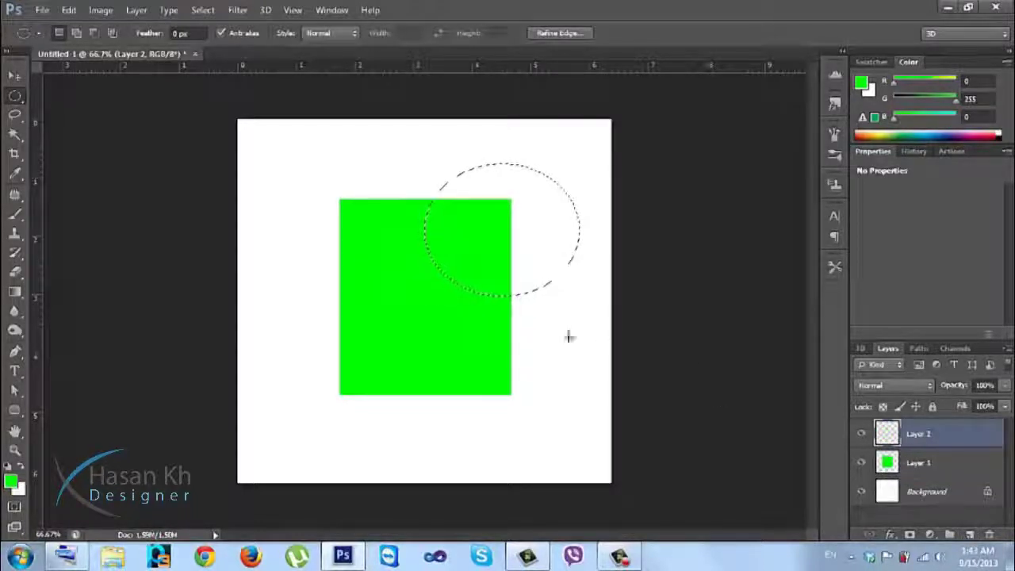
click(8, 466)
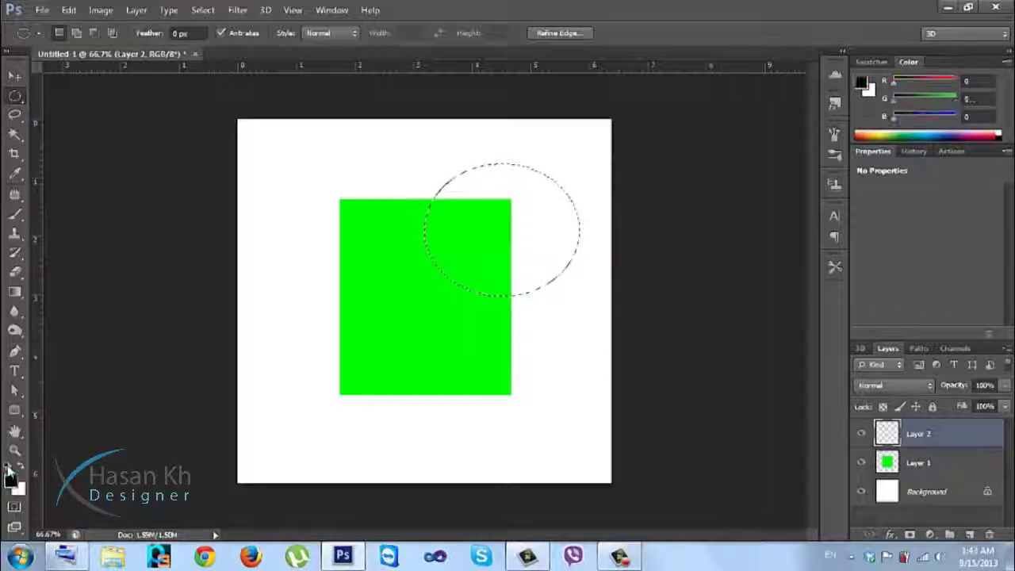
key(alt+BackSpace)
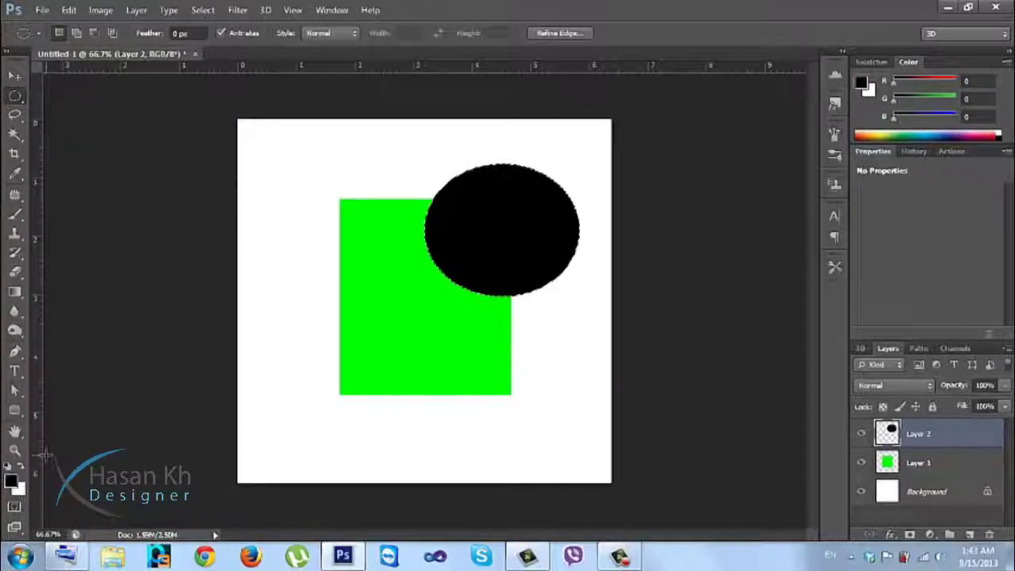
key(ctrl+d)
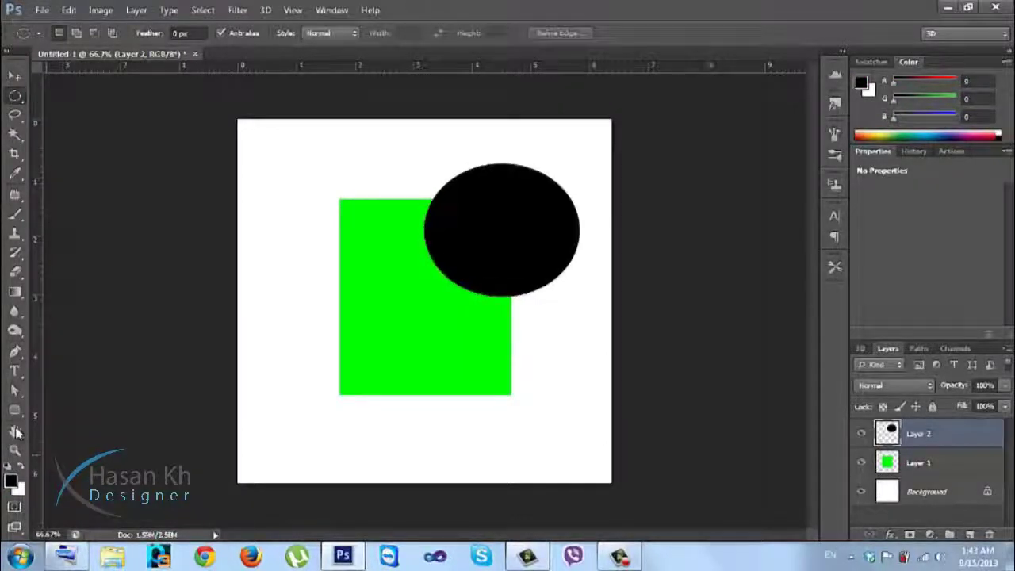
click(15, 76)
drag(546, 242, 464, 317)
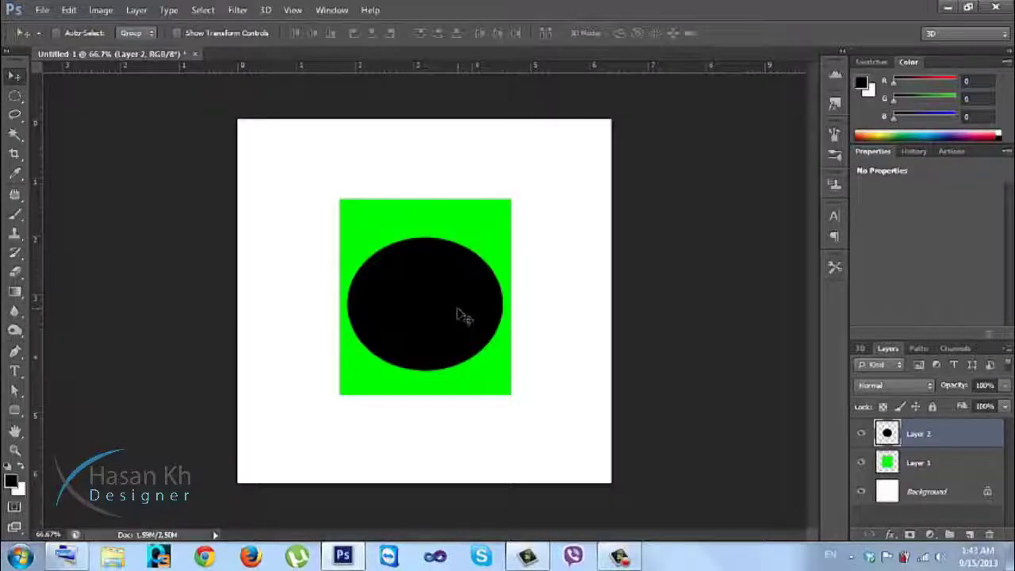
Move Layer 1 above Layer 2 and clip the green rectangle to the black ellipse with a clipping mask
mouse_move(928, 453)
mouse_down()
mouse_move(924, 423)
mouse_move(925, 434)
mouse_up()
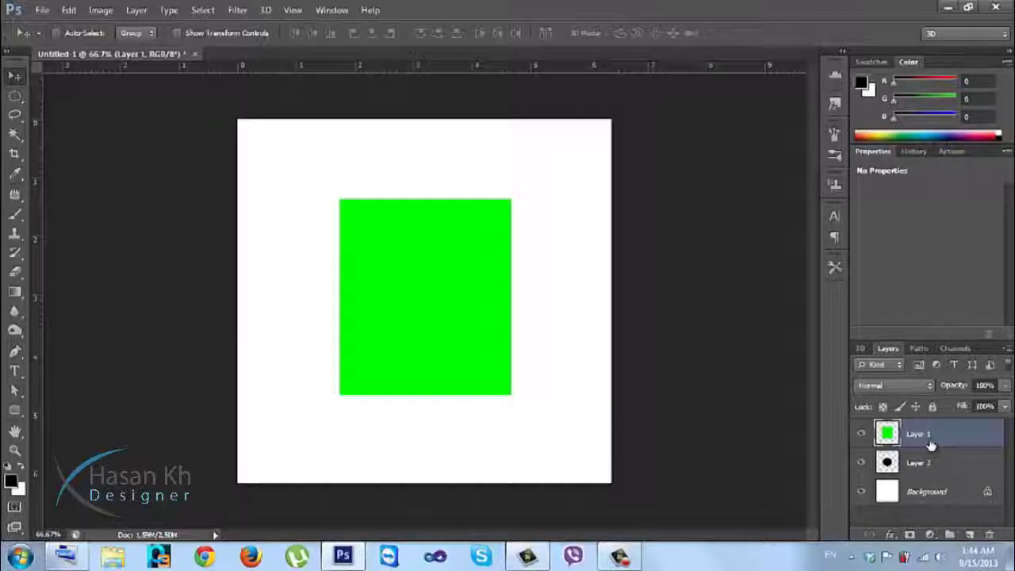
mouse_move(945, 446)
mouse_down()
mouse_move(960, 437)
mouse_move(944, 446)
mouse_up()
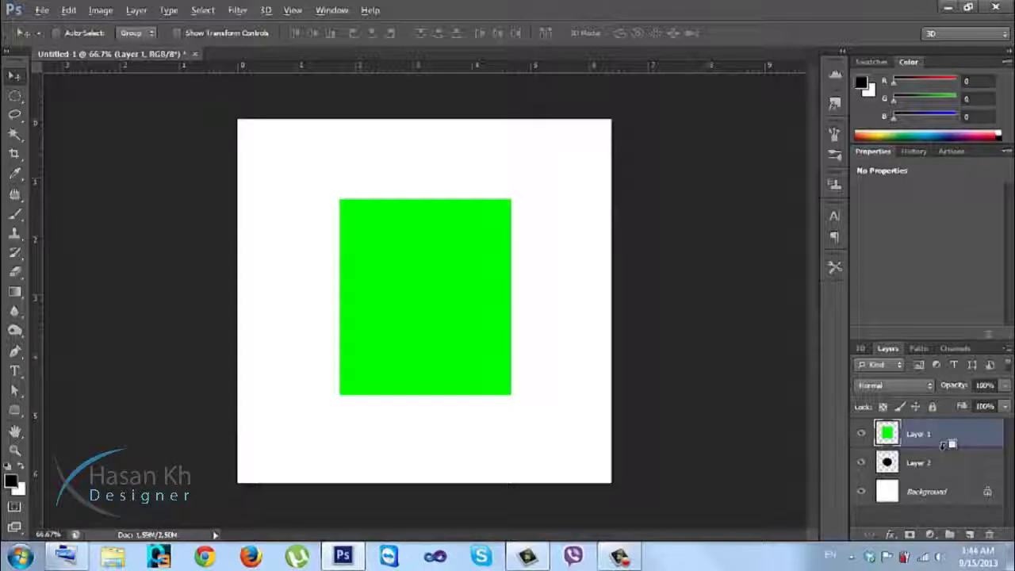
alt+click(948, 444)
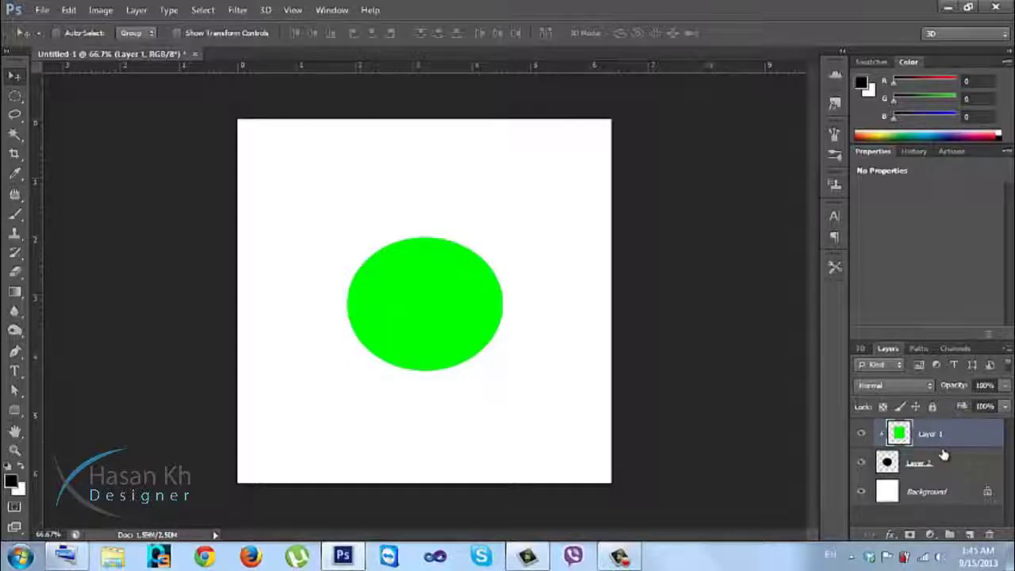
Free-transform the clipped green rectangle to a smaller size over the upper-right part of the ellipse
key(ctrl+t)
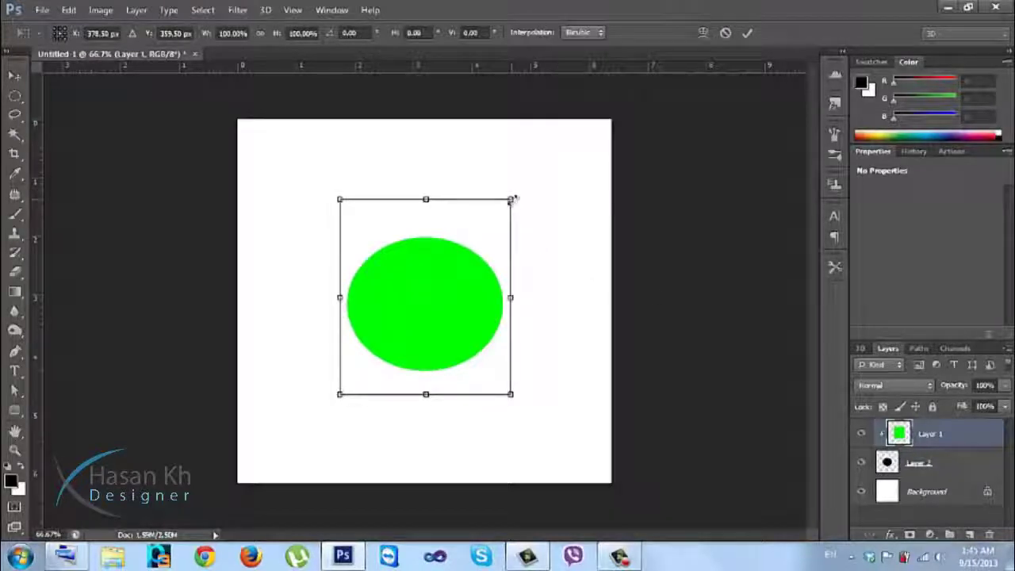
drag(512, 200, 505, 237)
key(Return)
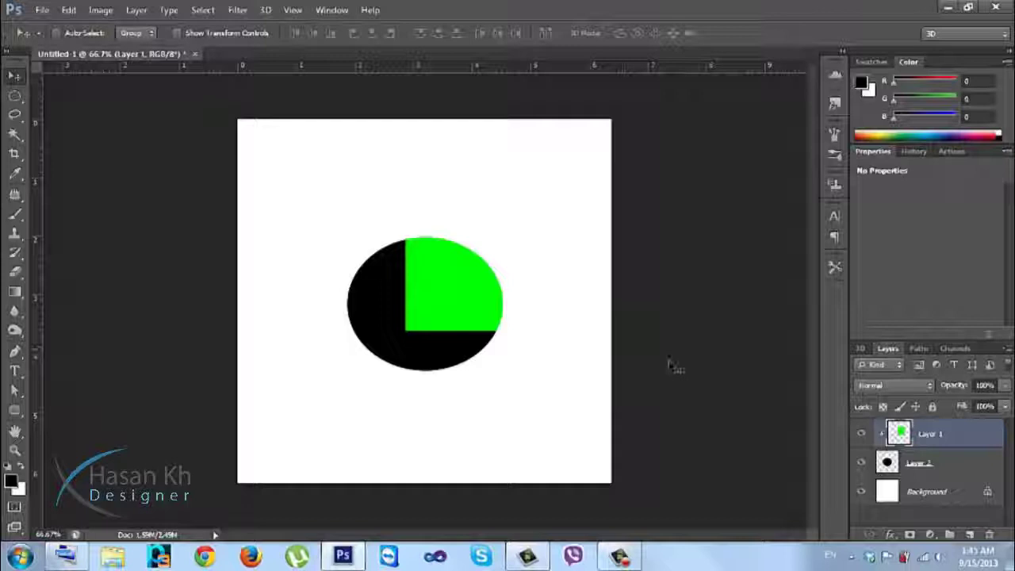
Duplicate the green rectangle's layer and move the copy to the lower left of the ellipse
click(972, 536)
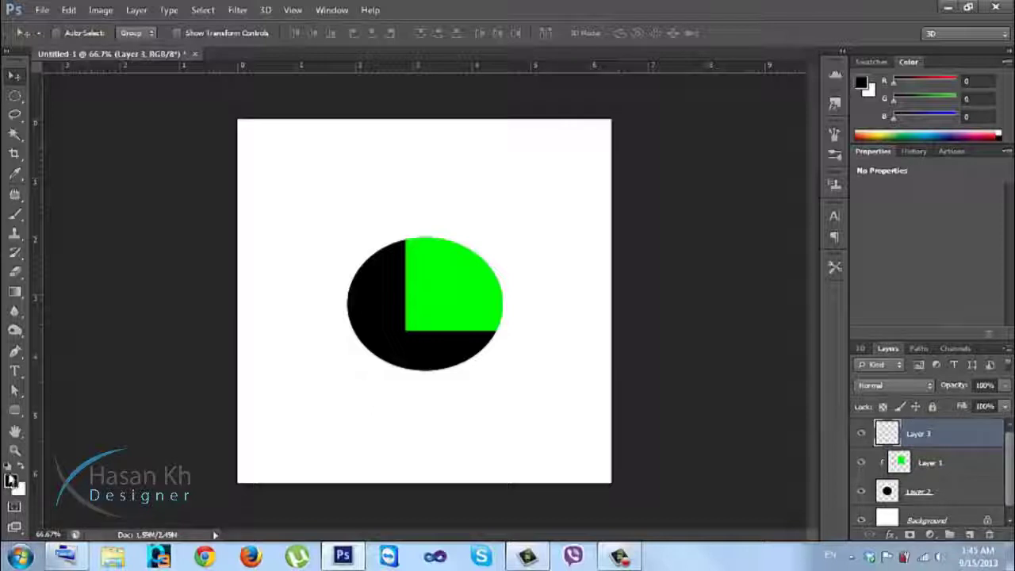
drag(939, 434, 989, 534)
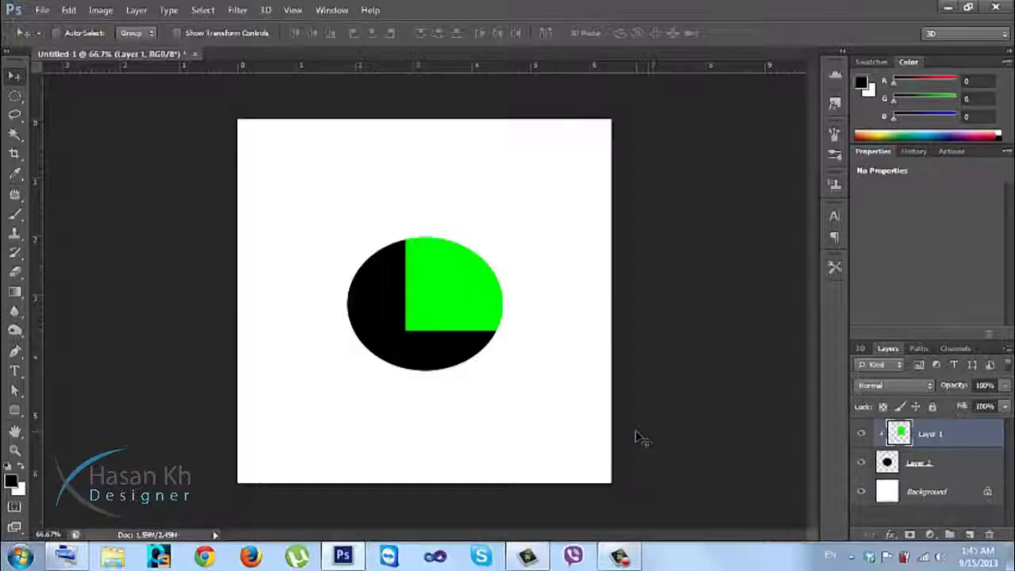
key(ctrl+j)
drag(508, 317, 384, 451)
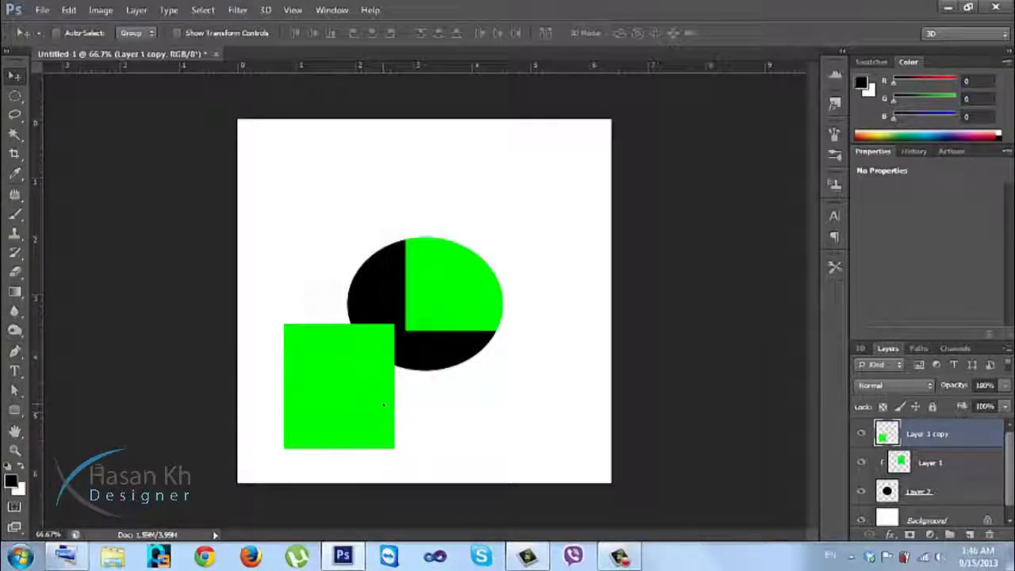
Set the foreground colour to red (R 255, G 0, B 0) and fill the duplicated rectangle with it
drag(895, 84, 969, 83)
ctrl+click(896, 428)
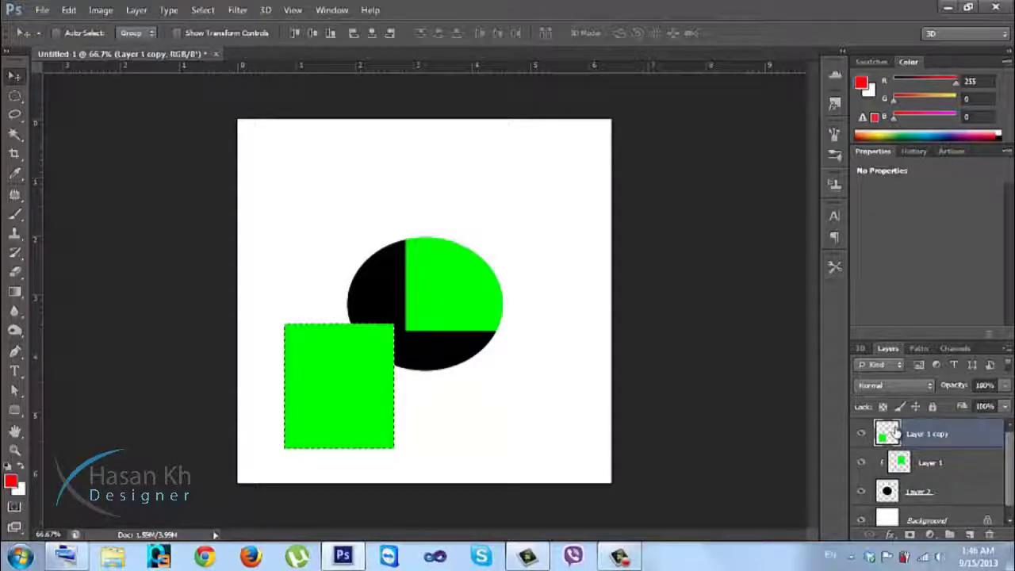
key(alt+BackSpace)
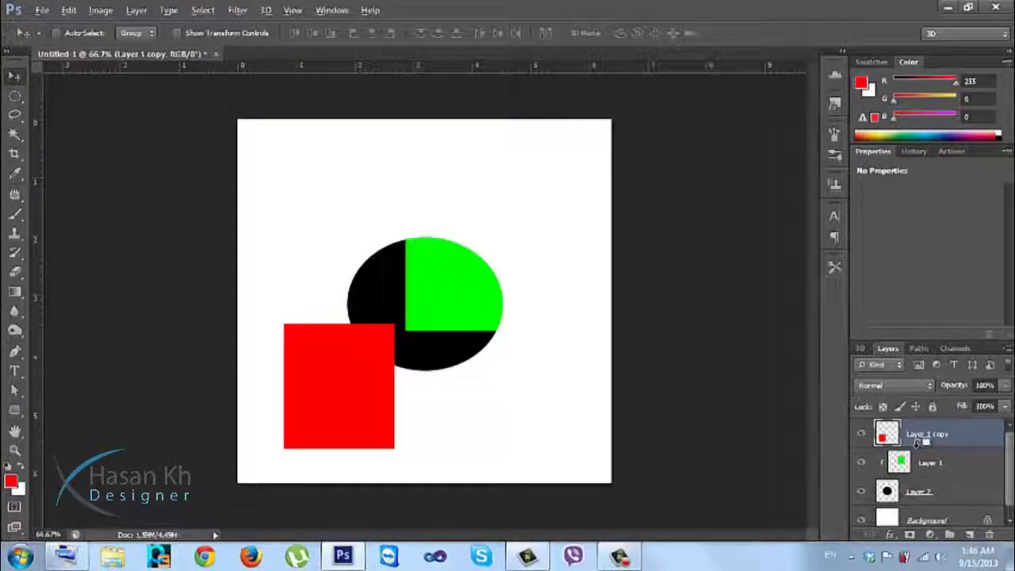
Clip Layer 1 copy to the ellipse as well and move the red rectangle over the ellipse's lower-left part
alt+click(920, 448)
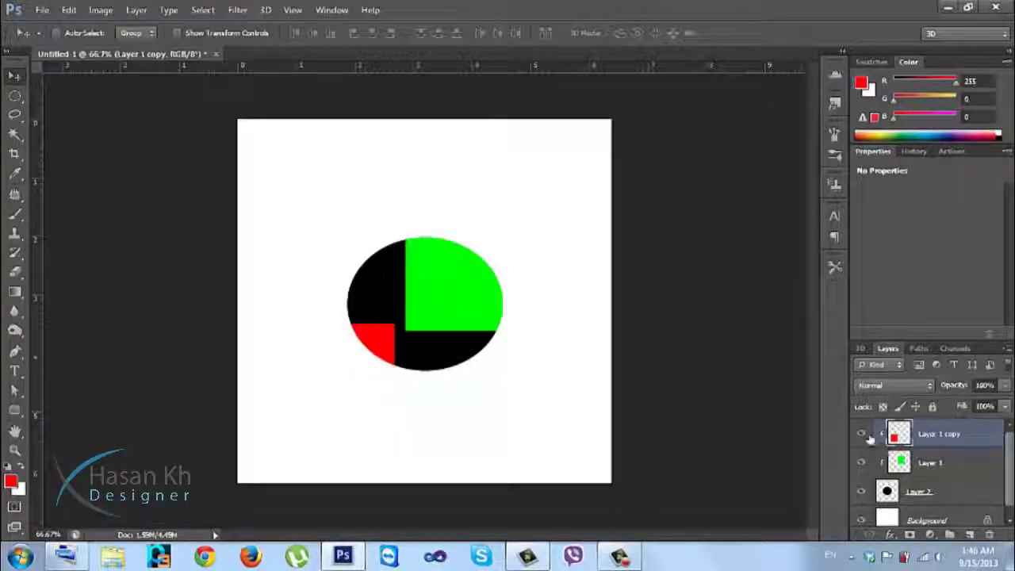
drag(400, 357, 439, 326)
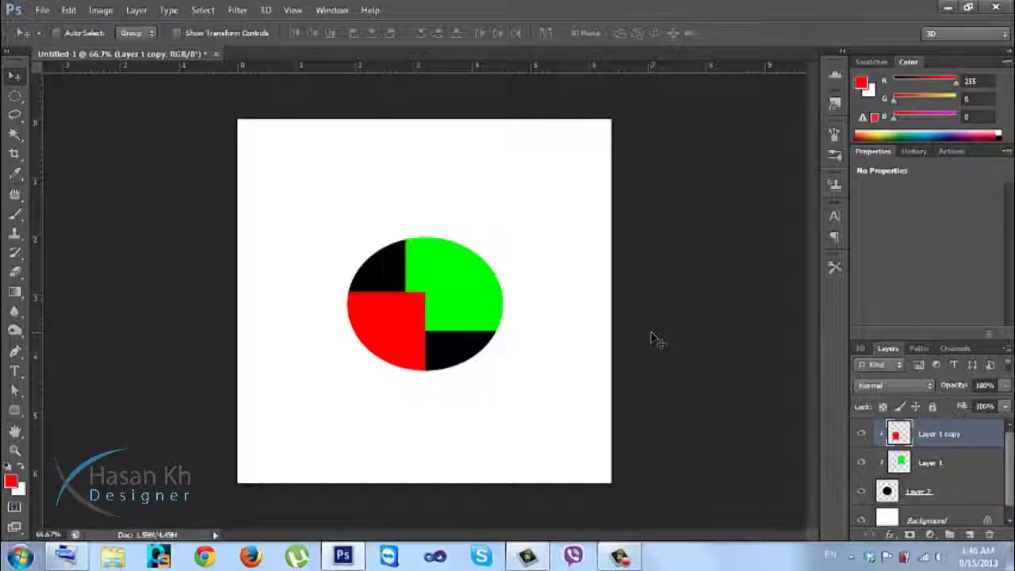
Close the Untitled-1 document without saving and minimize the program window
click(217, 54)
click(513, 219)
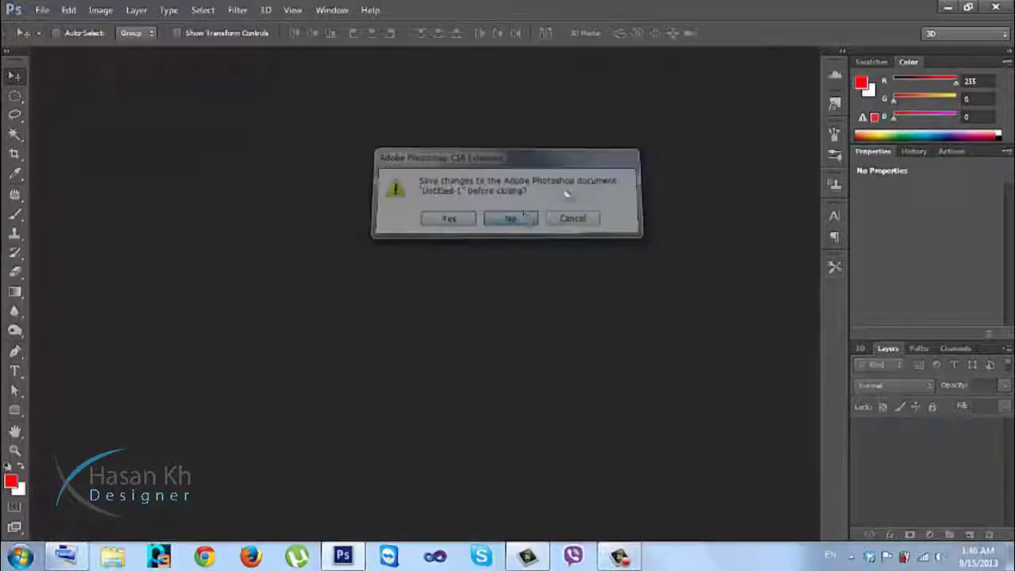
click(947, 7)
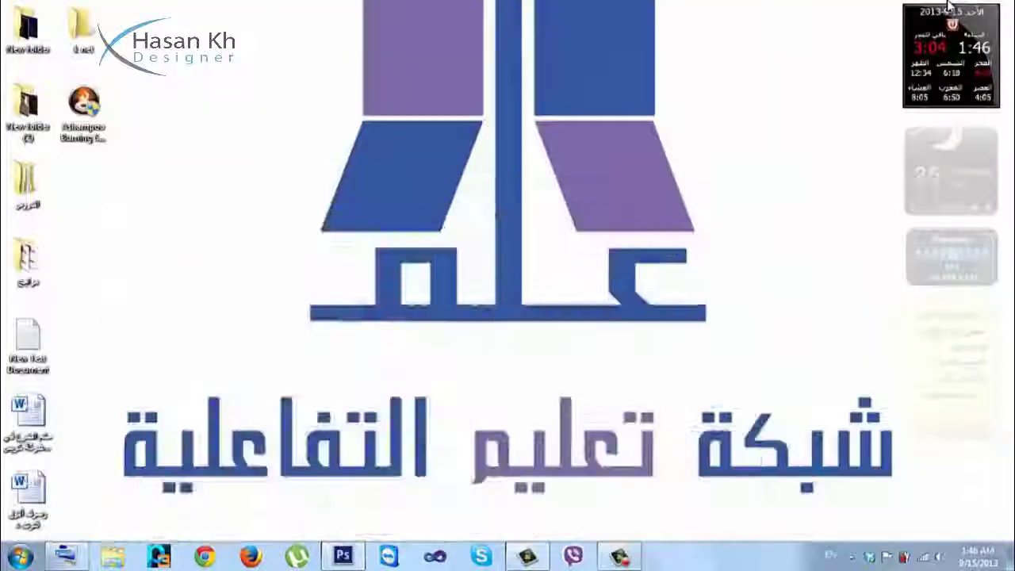